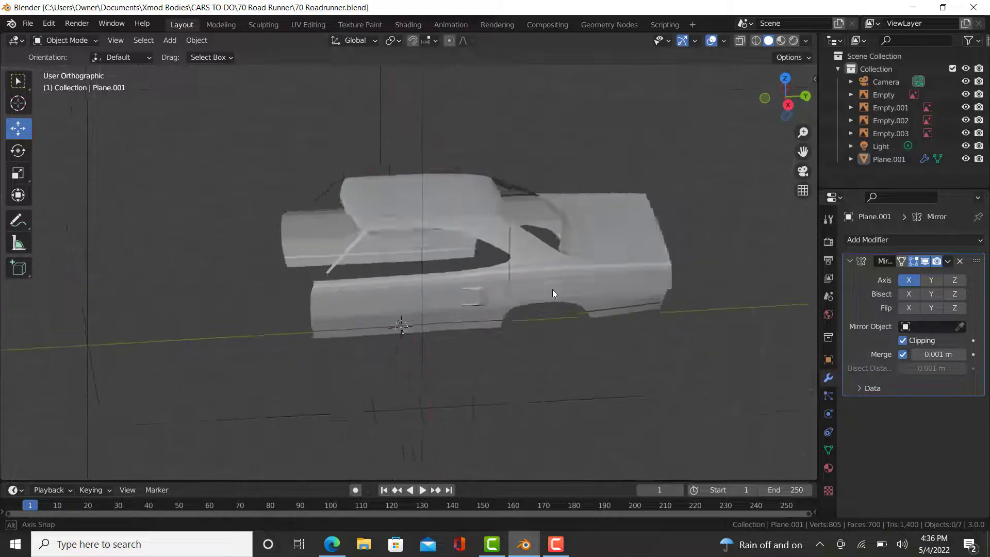
Examine the car body's side, door opening and quarter panel from several angles
scroll(525, 293, up, 4)
scroll(525, 292, up, 1)
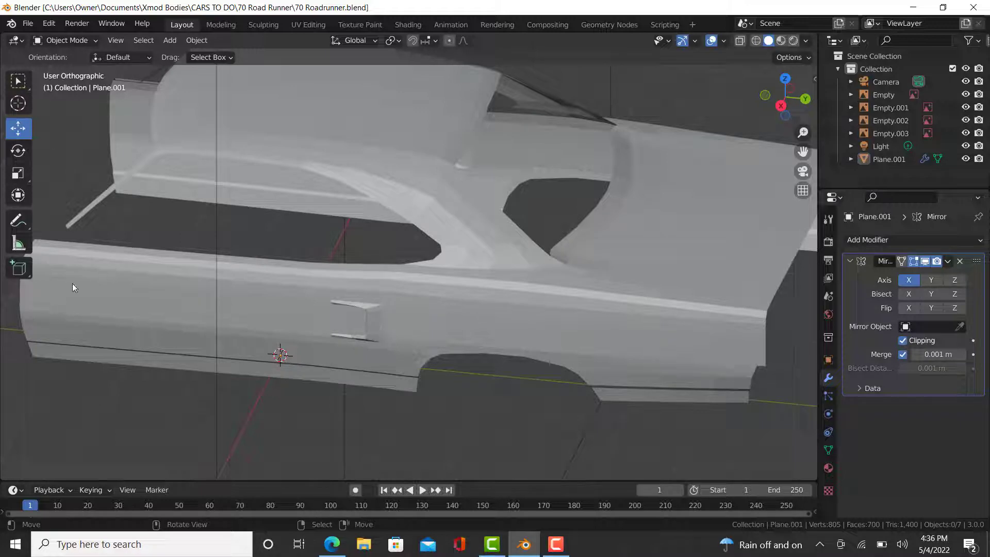
scroll(342, 355, up, 3)
scroll(286, 366, down, 6)
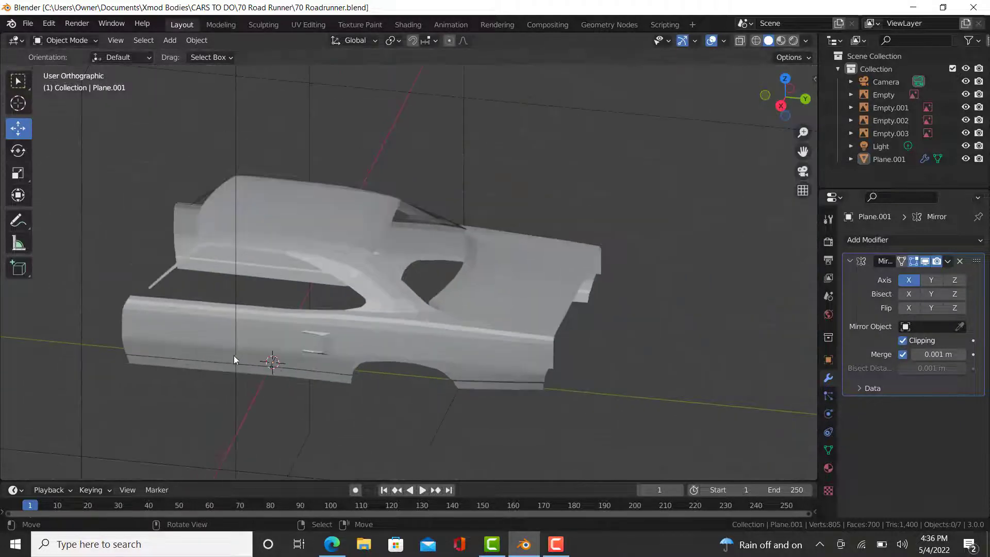
scroll(237, 351, up, 2)
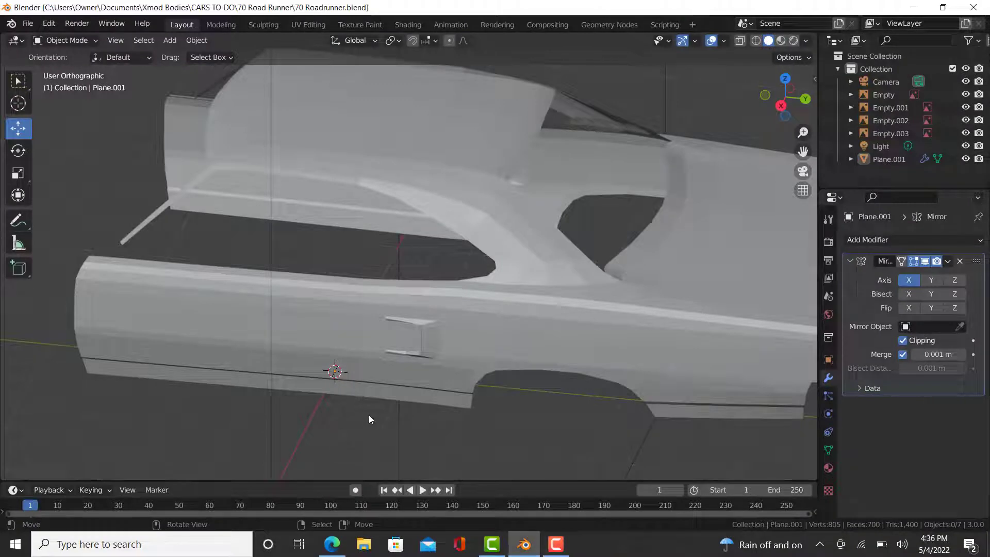
Compare the body with the side and front blueprints and undo the last move of the reference image
key(KP_3)
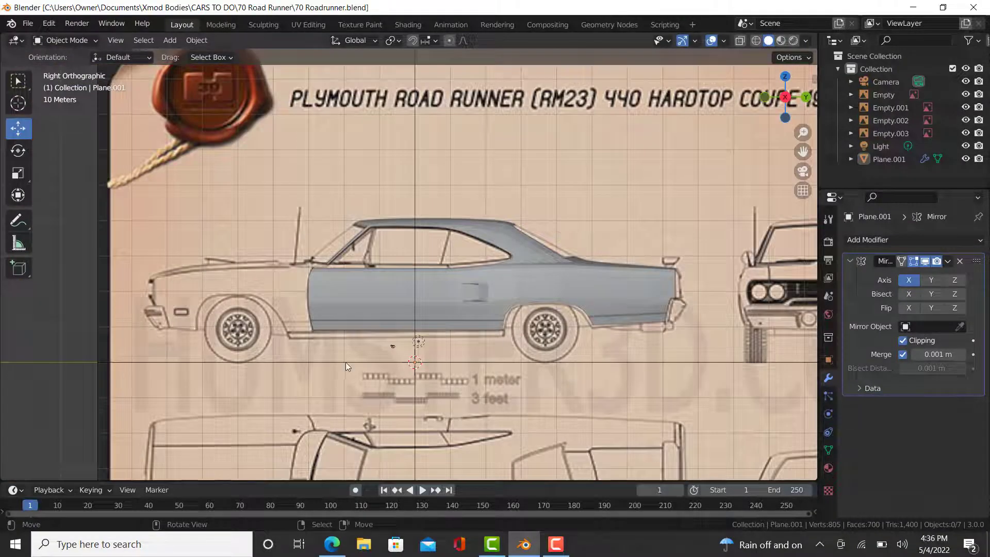
shift+middle_drag(346, 362, 363, 307)
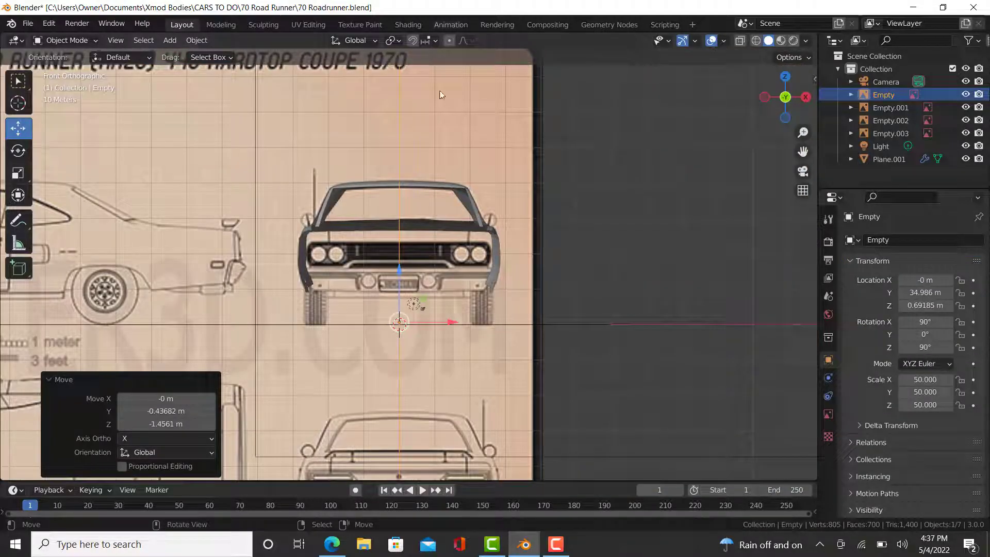
key(KP_3)
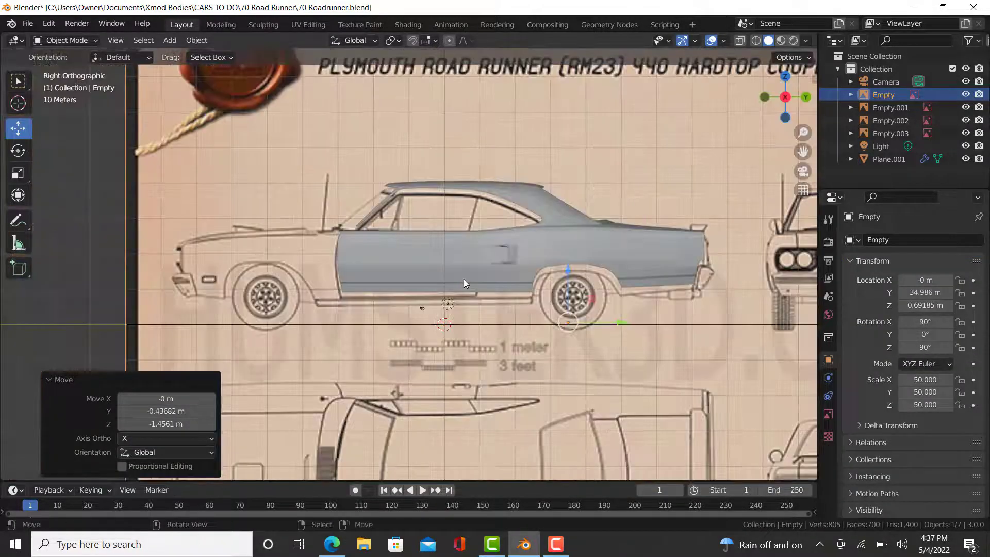
key(ctrl+z)
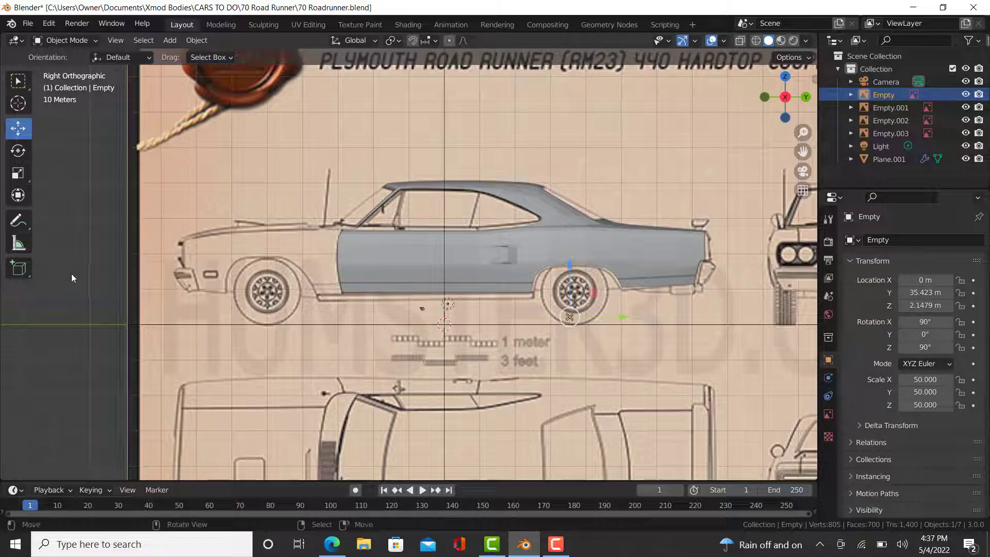
Compare the car body with the front, top, rear and side blueprints, checking the roof, door and quarter panel outlines
key(ctrl+KP_1)
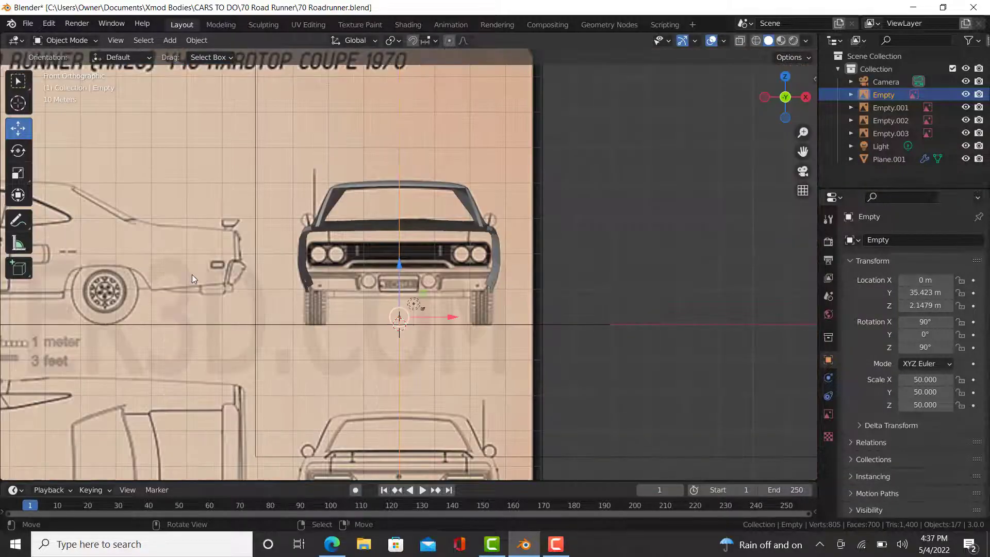
key(KP_7)
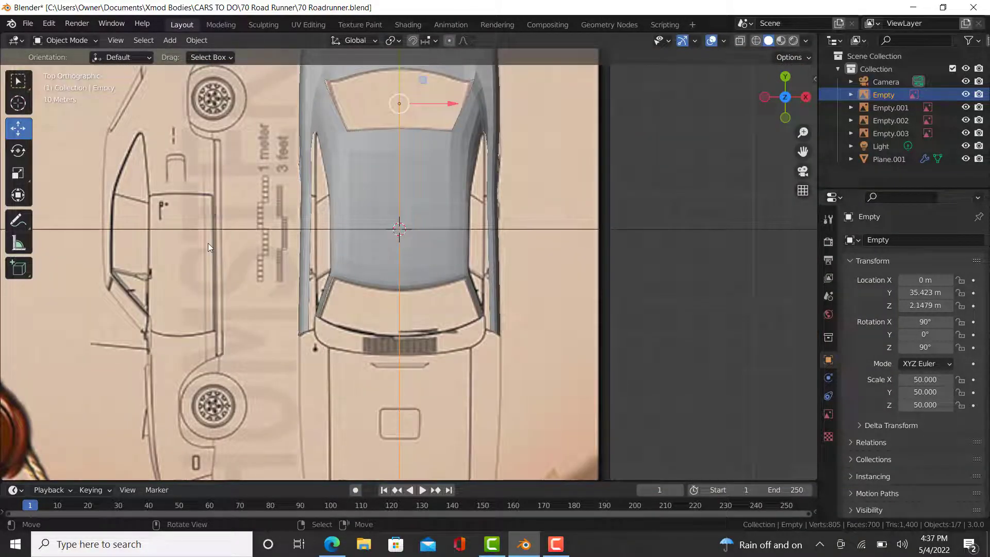
key(KP_1)
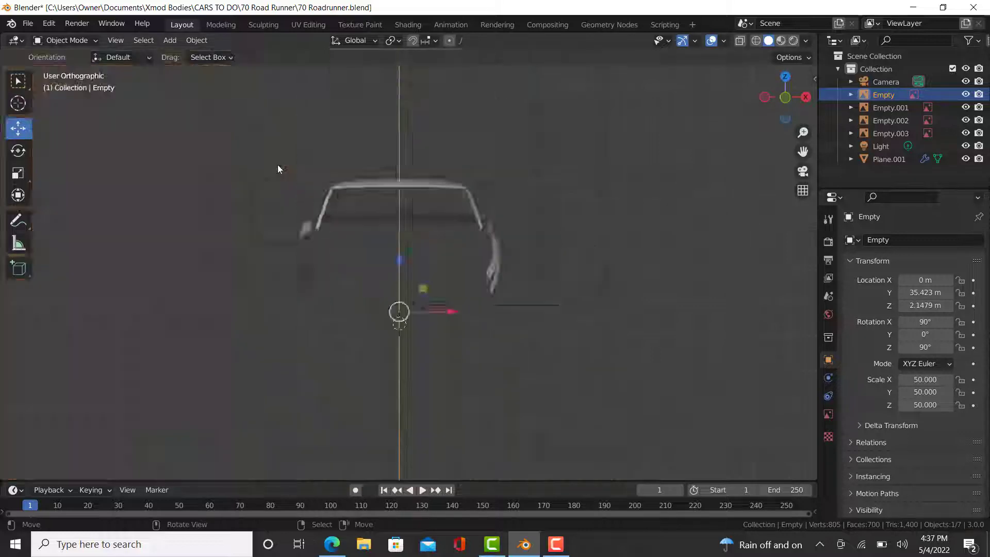
key(KP_3)
scroll(345, 225, up, 5)
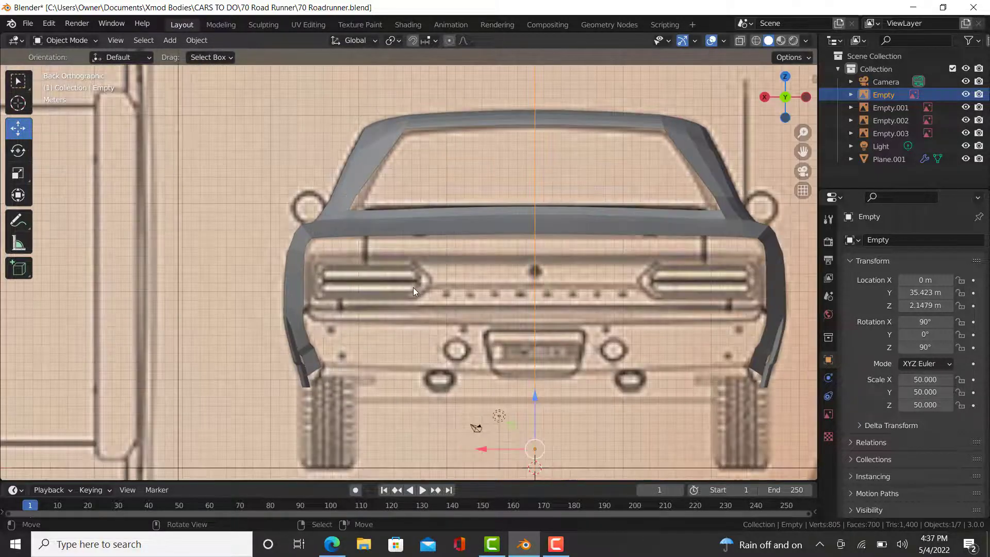
key(KP_3)
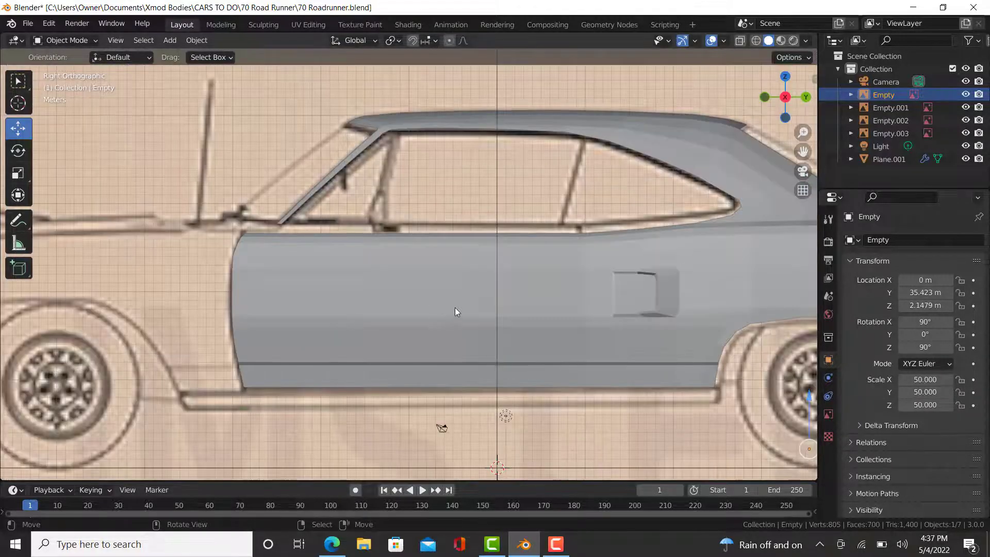
key(KP_7)
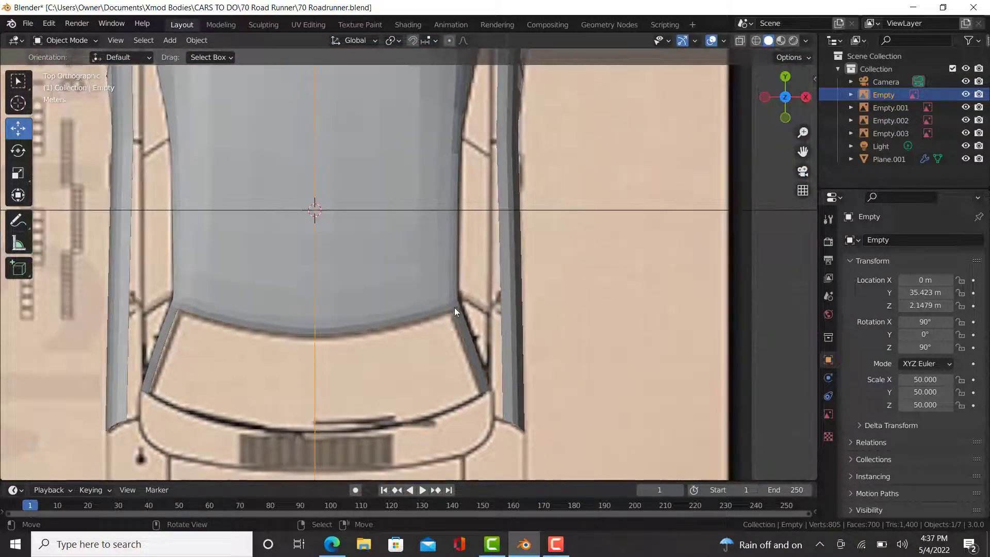
scroll(455, 309, down, 4)
scroll(472, 324, up, 5)
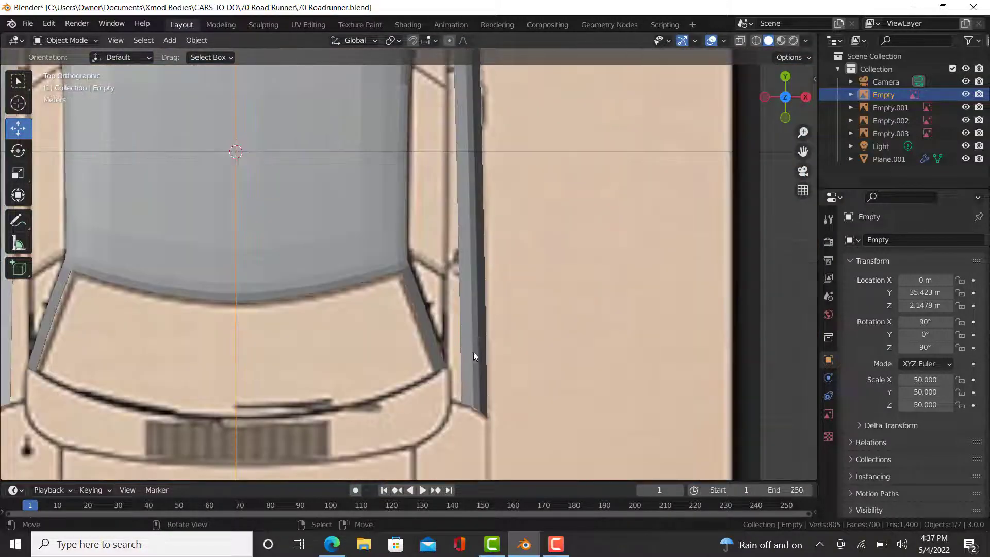
key(KP_3)
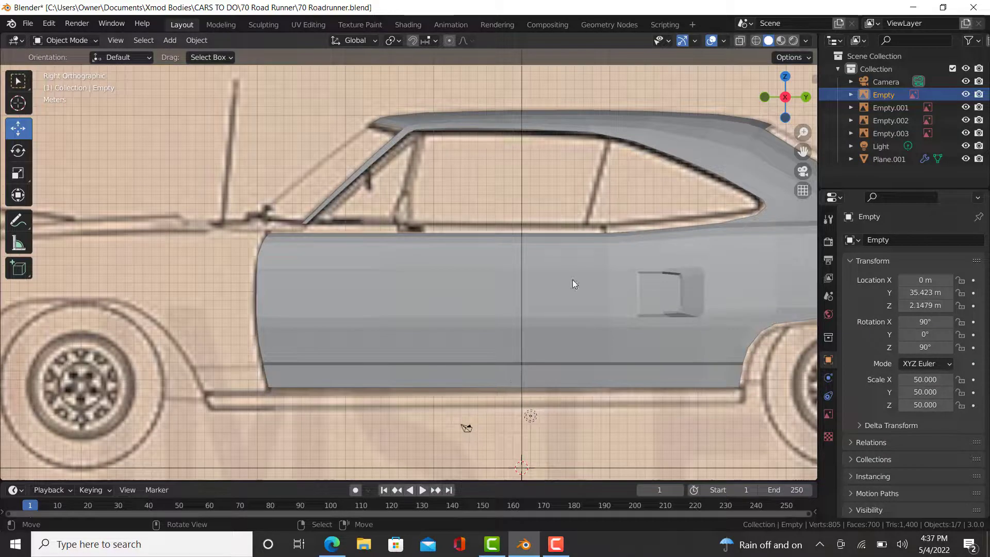
scroll(567, 340, down, 2)
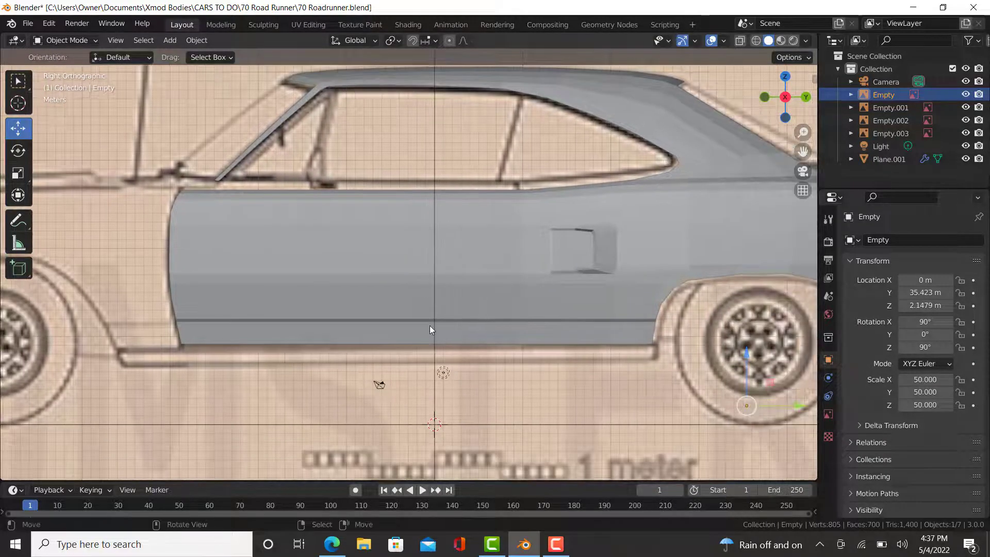
middle_drag(429, 325, 370, 336)
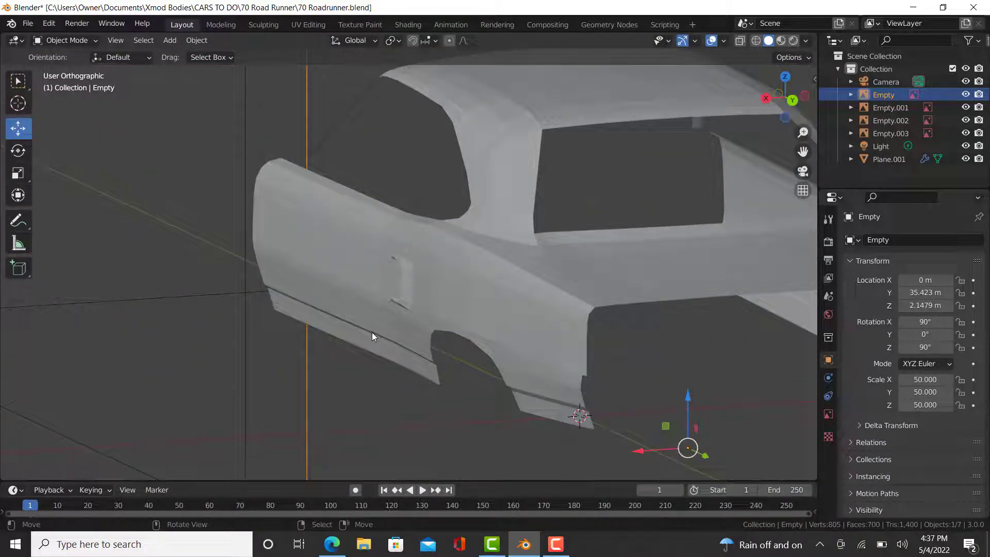
Open the car body mesh for editing in front view and check its lower side edge against the blueprint
key(KP_1)
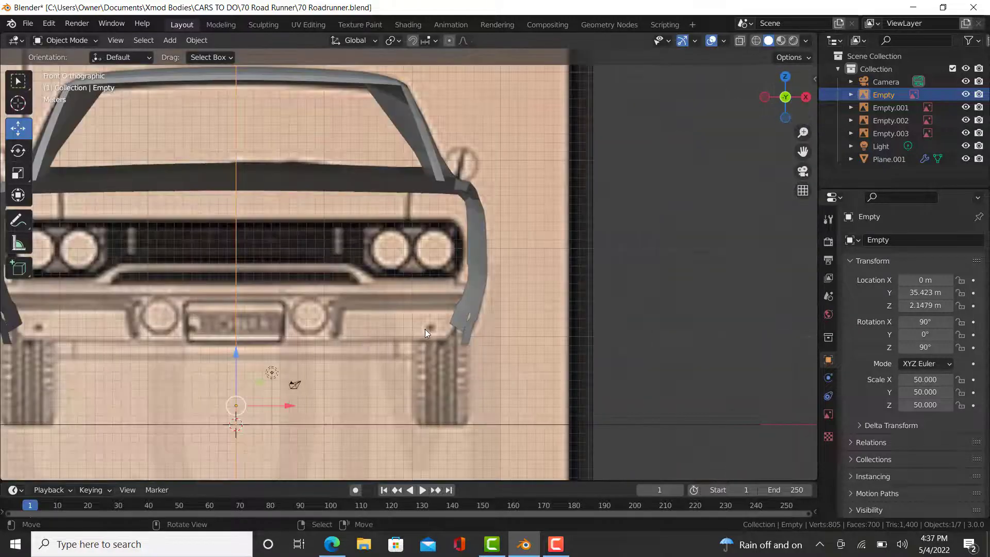
scroll(476, 314, up, 5)
click(528, 312)
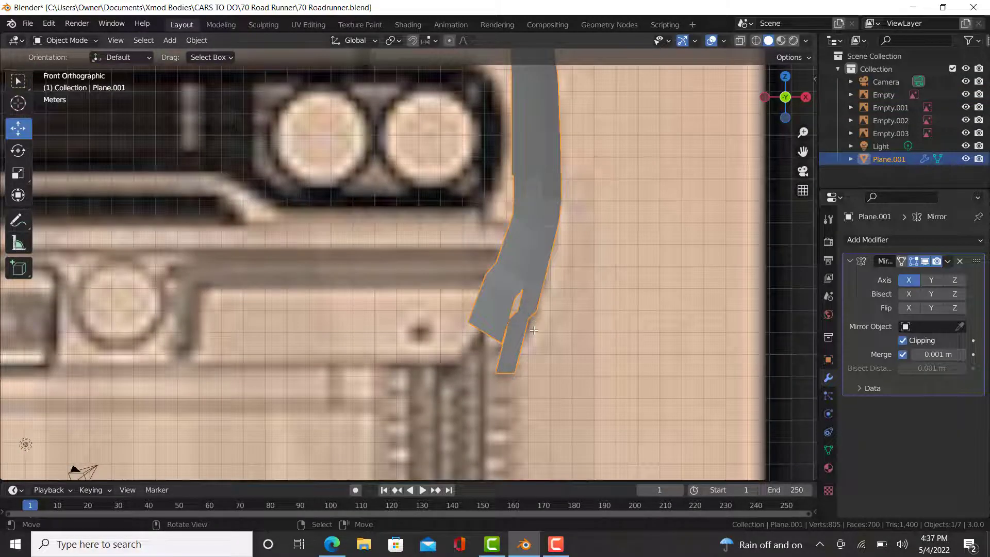
key(Tab)
scroll(536, 329, up, 2)
scroll(486, 402, down, 4)
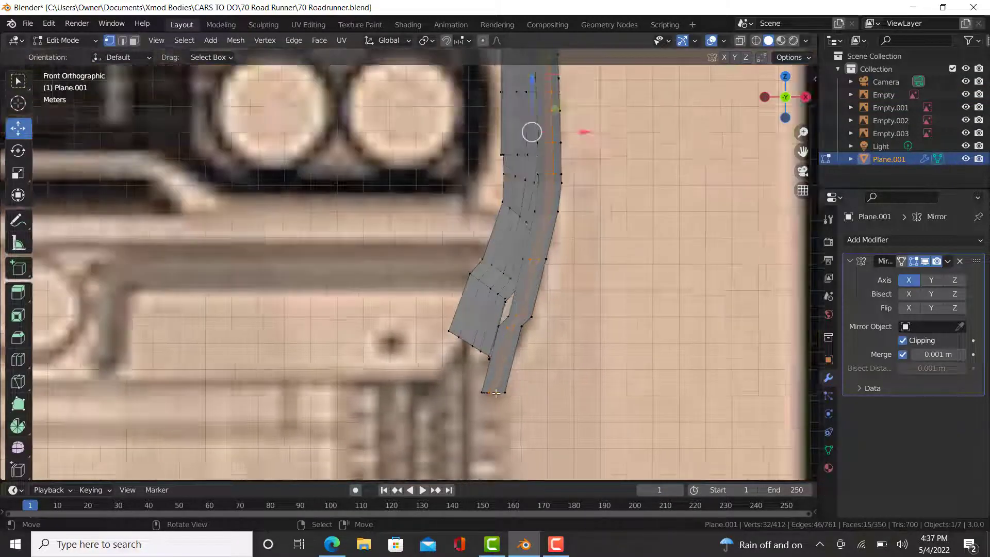
scroll(494, 392, down, 4)
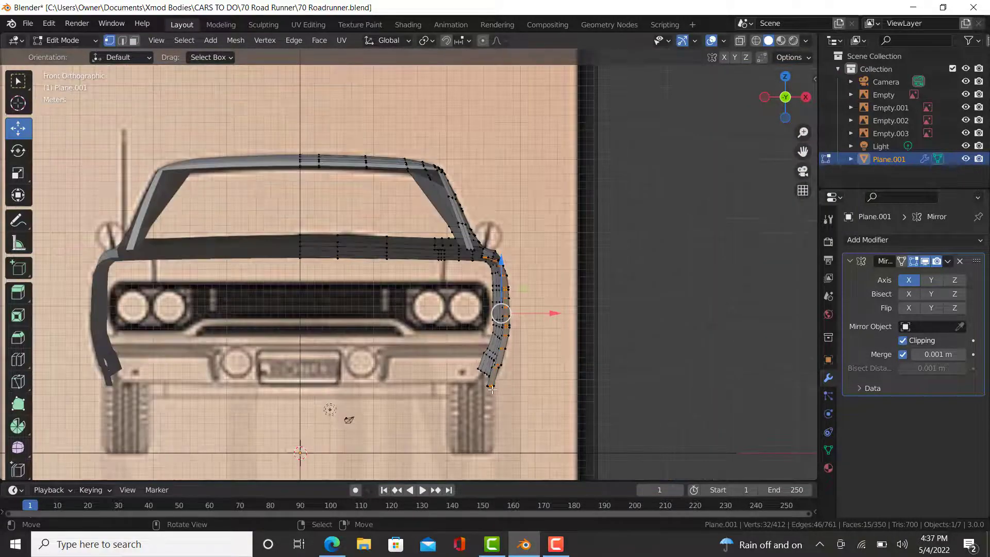
scroll(491, 387, up, 5)
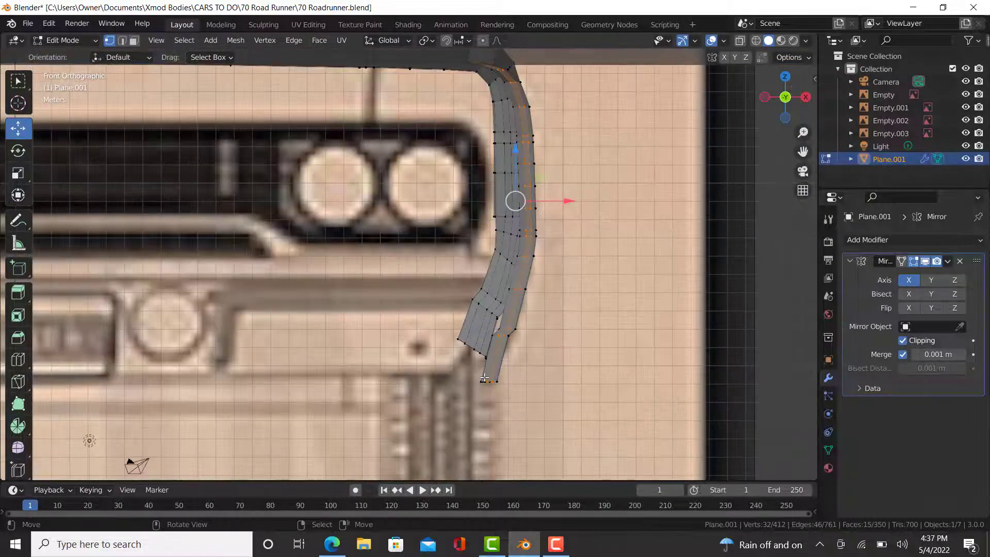
Inspect the side panel's profile in wireframe over the front blueprint, then return to solid shading in side view
key(z)
click(454, 341)
scroll(446, 330, up, 3)
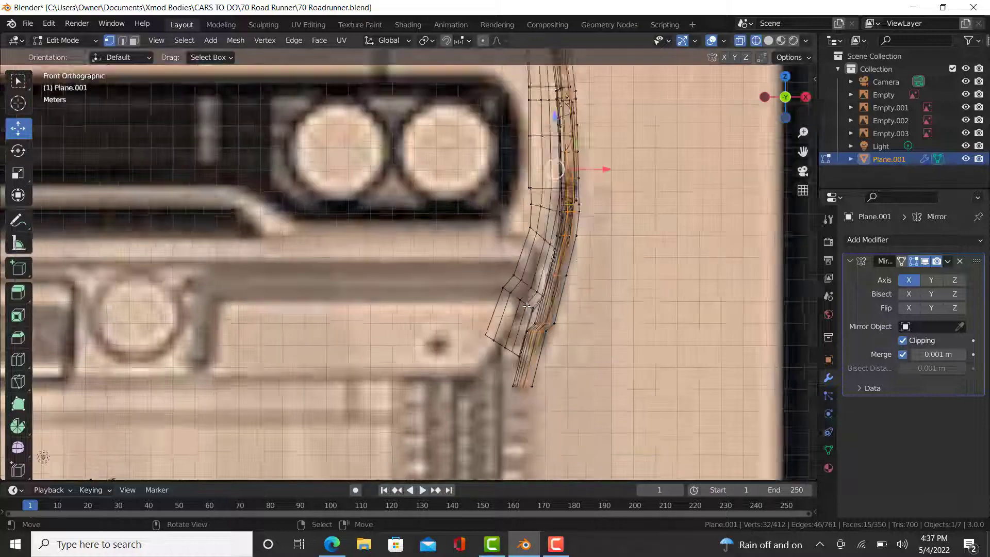
scroll(593, 221, down, 4)
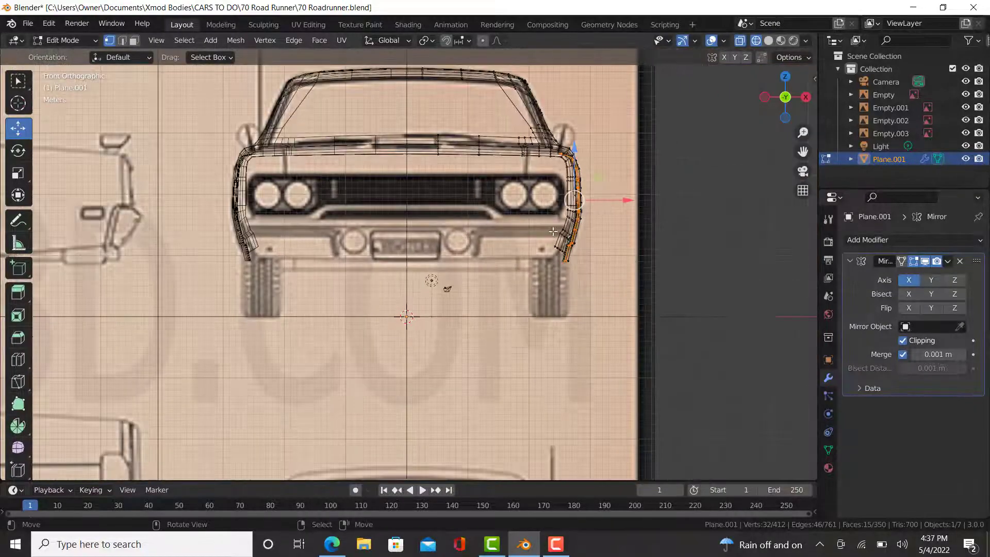
key(shift+z)
key(KP_3)
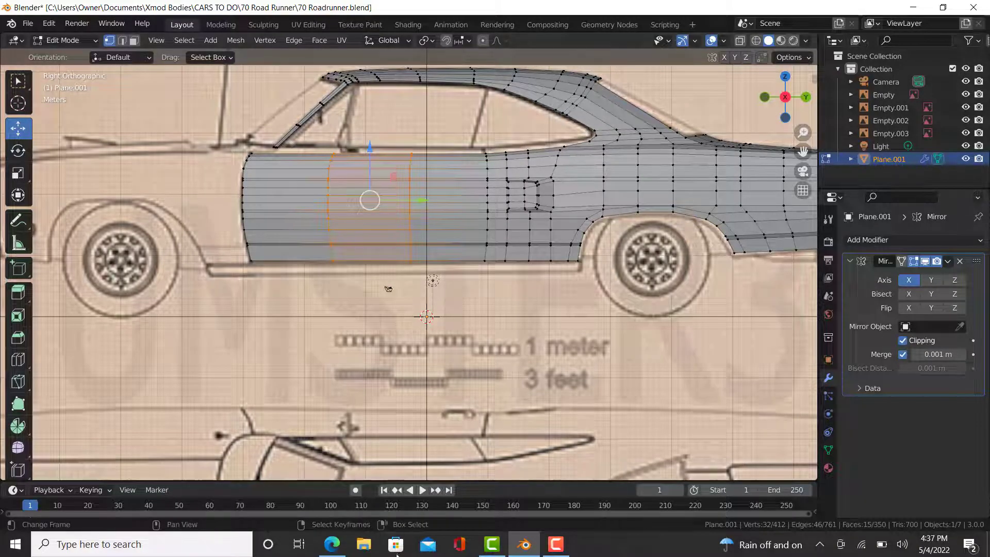
Switch to the browser and examine the green and orange 1970 Road Runner photos for the body side and window area
click(338, 544)
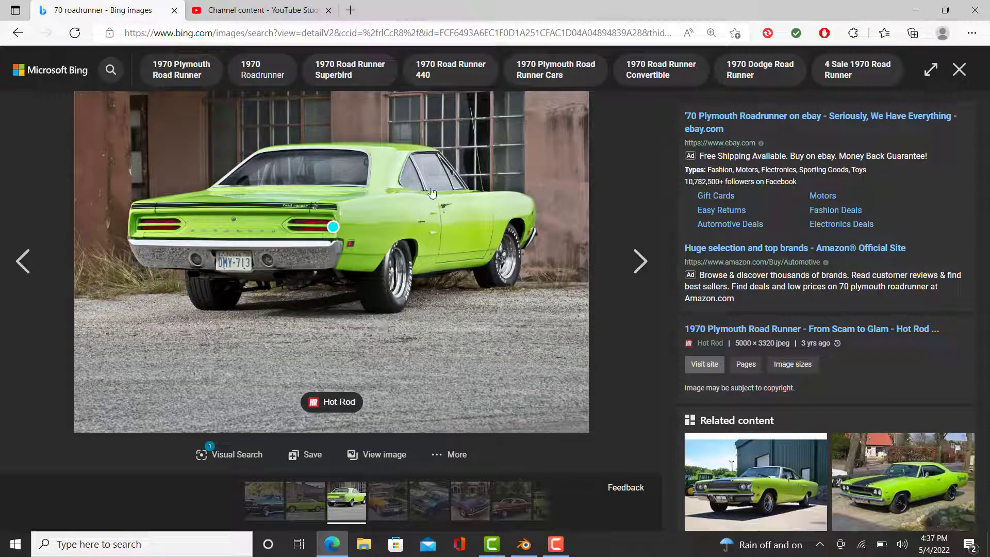
click(958, 69)
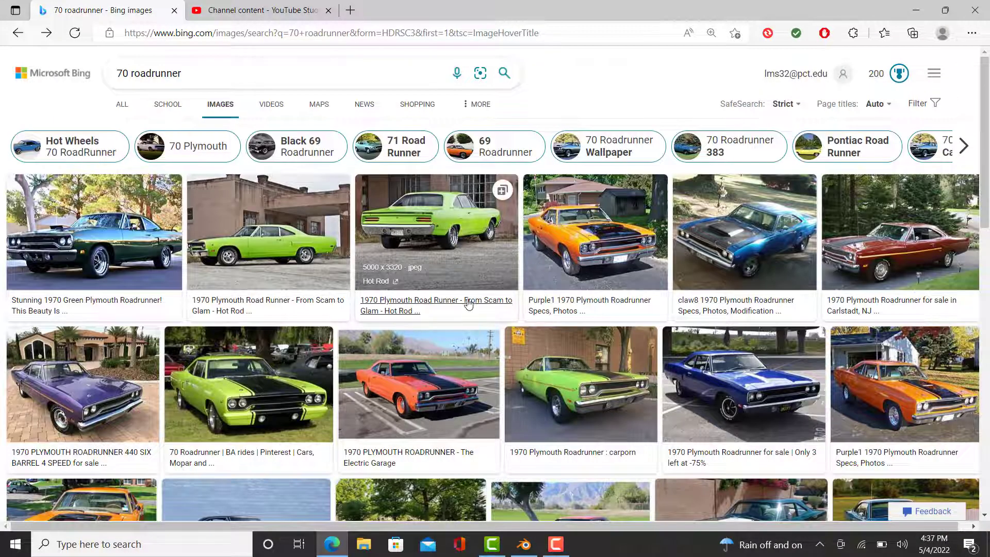
scroll(454, 304, down, 1)
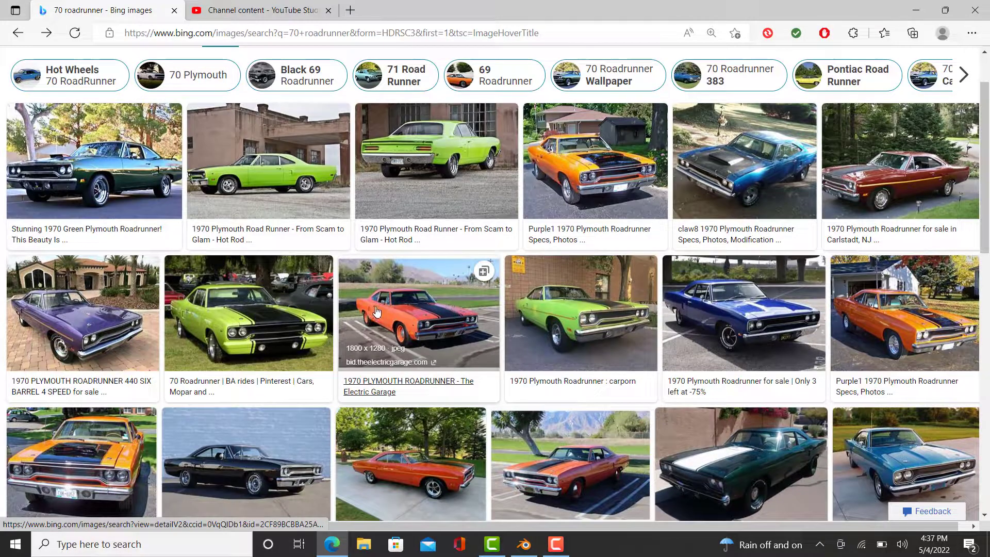
click(110, 155)
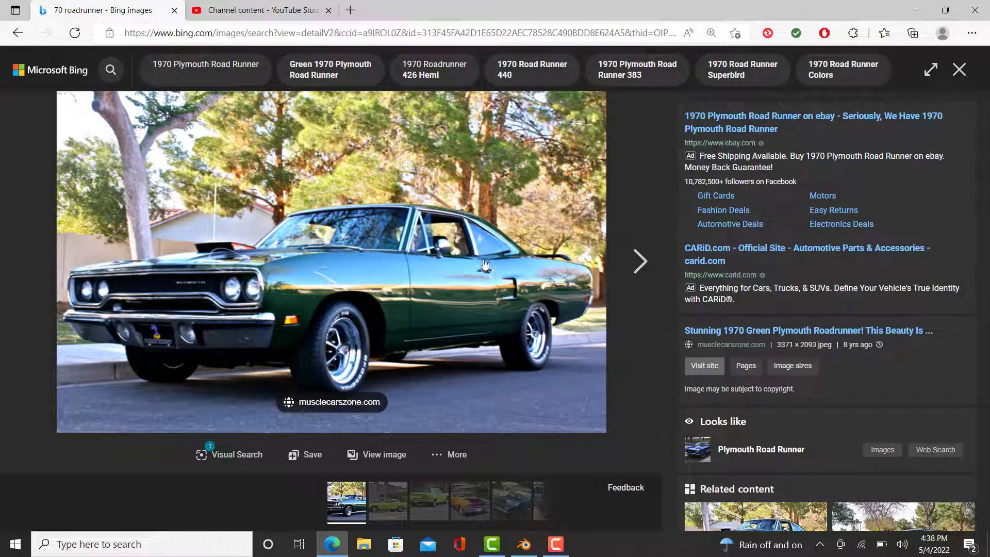
click(957, 69)
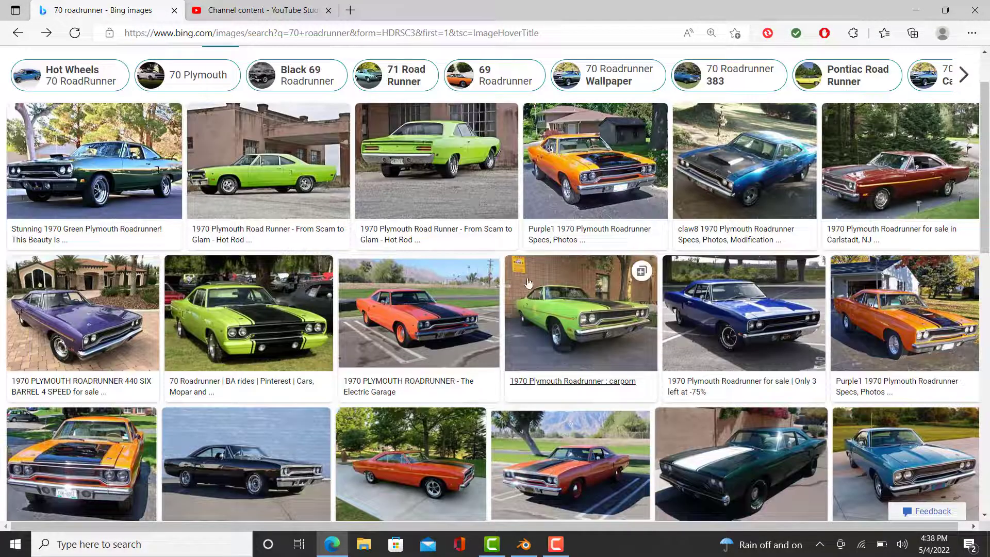
click(584, 170)
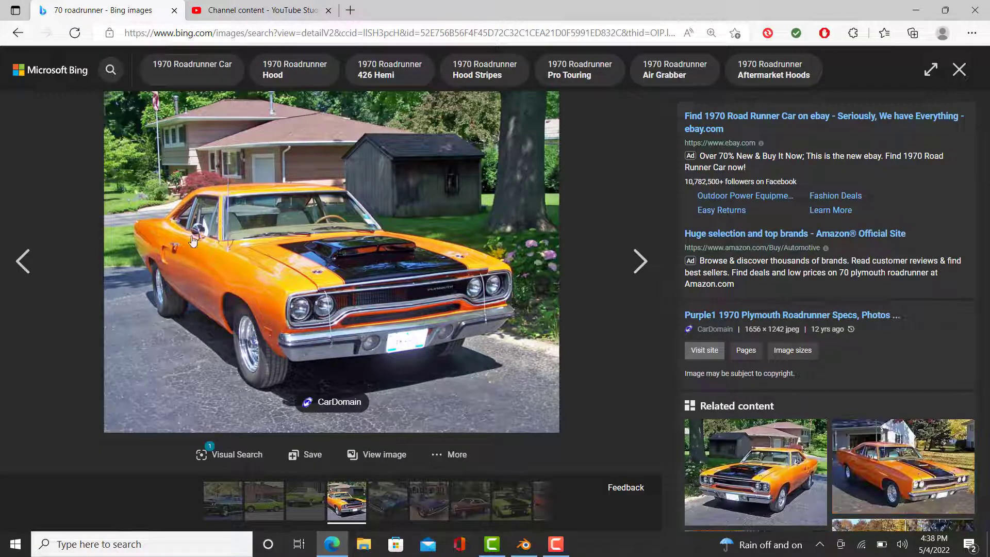
Switch back to Blender and check the door's upper front corner in wireframe against the side blueprint
click(524, 545)
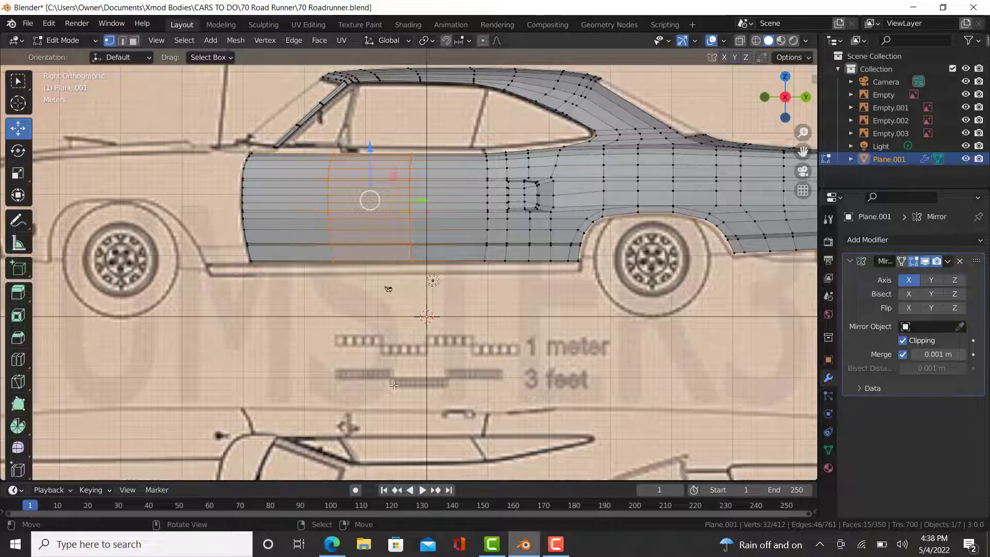
middle_drag(593, 221, 639, 177)
scroll(448, 205, up, 2)
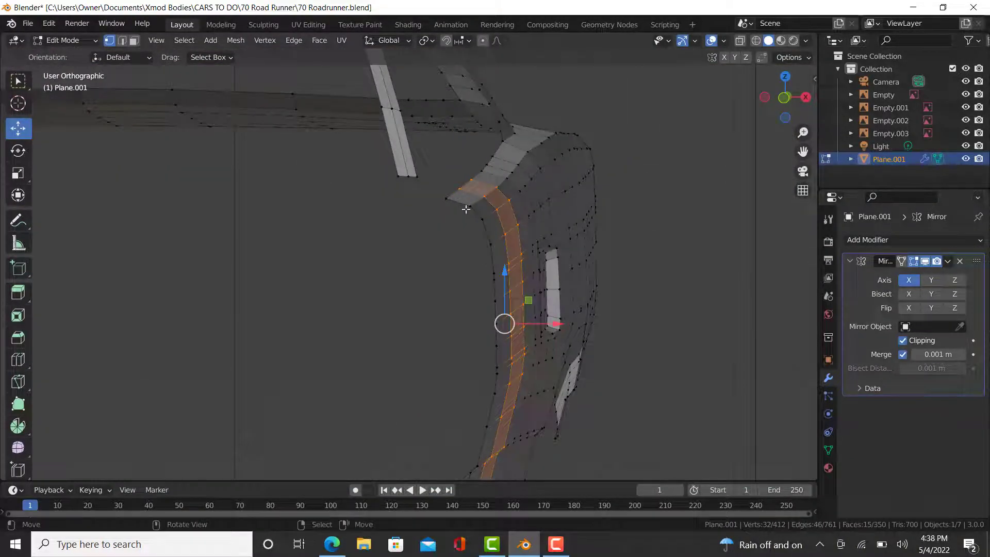
right_click(471, 205)
key(KP_3)
scroll(388, 167, down, 3)
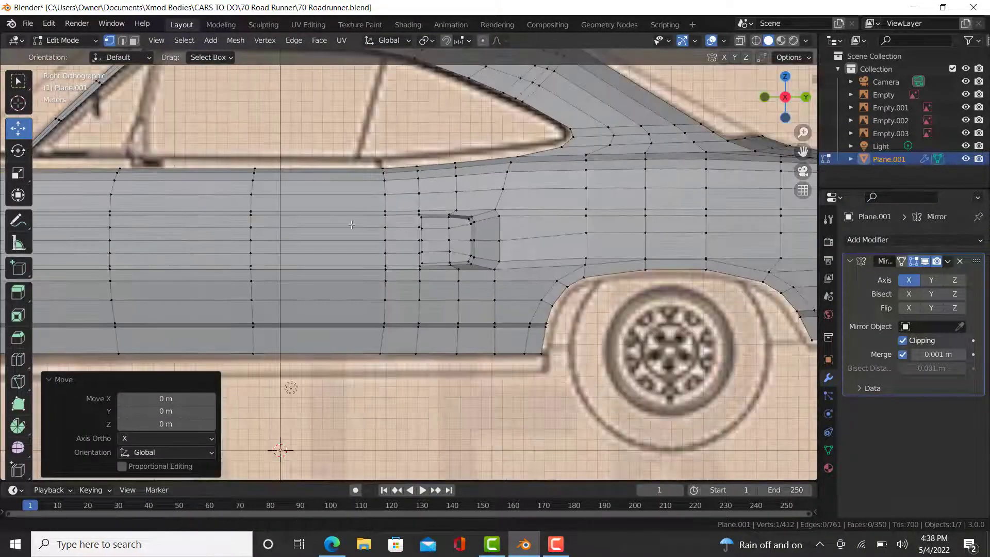
shift+middle_drag(181, 398, 508, 449)
scroll(296, 182, up, 4)
key(z)
click(247, 233)
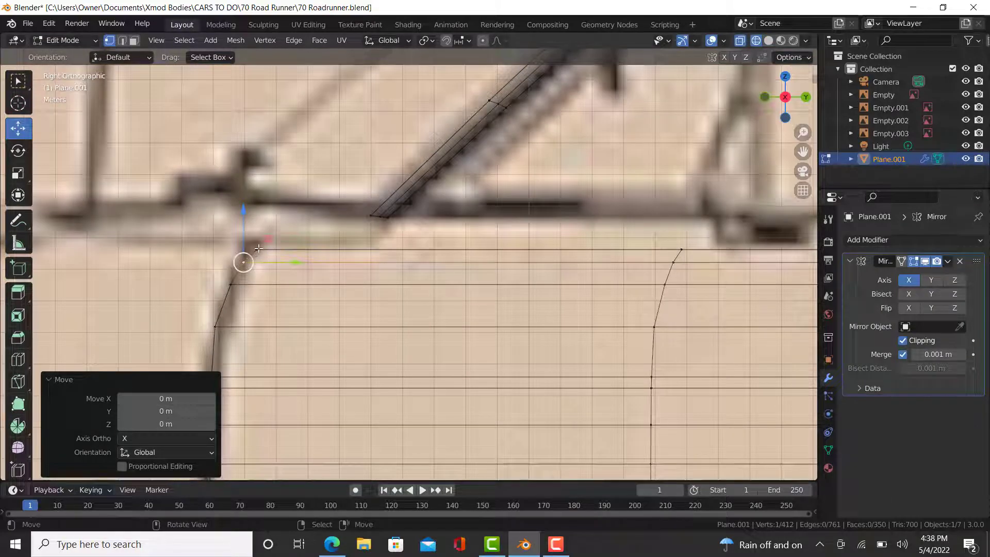
Examine the door corner and front fender outline on the top blueprint and compare them with the orange Road Runner photo in the browser
key(KP_7)
scroll(539, 348, up, 2)
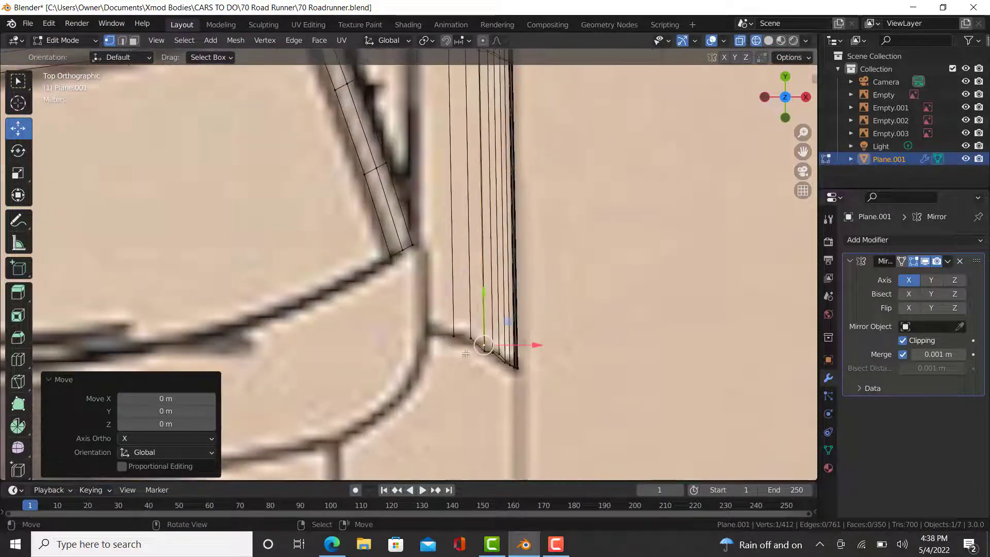
scroll(465, 354, up, 3)
scroll(480, 336, down, 6)
scroll(480, 336, down, 5)
shift+middle_drag(480, 336, 464, 165)
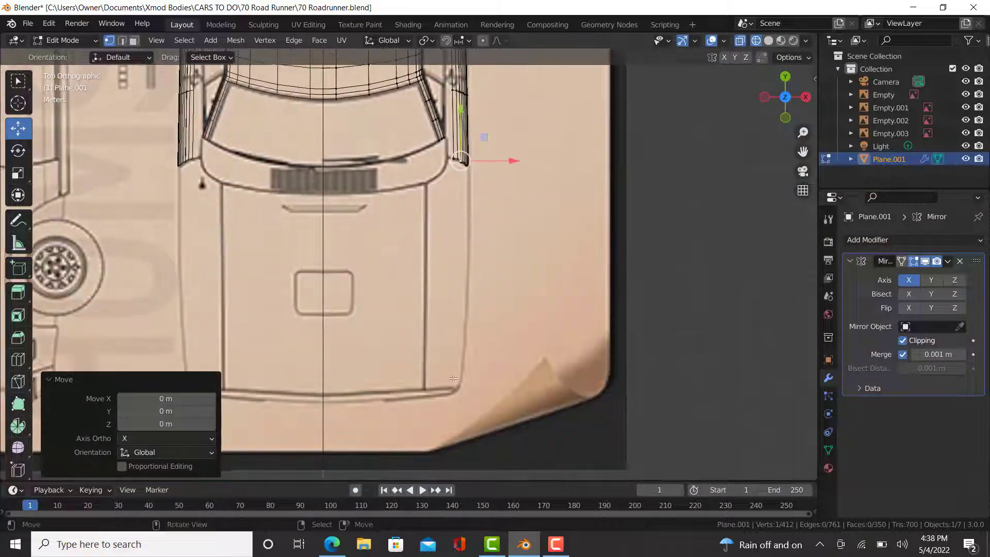
scroll(453, 394, up, 3)
click(332, 544)
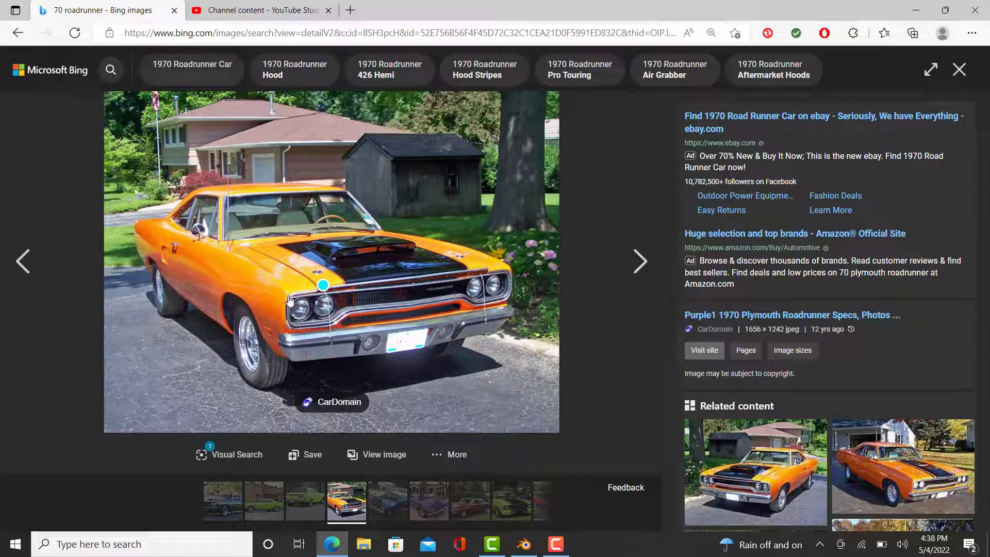
click(524, 544)
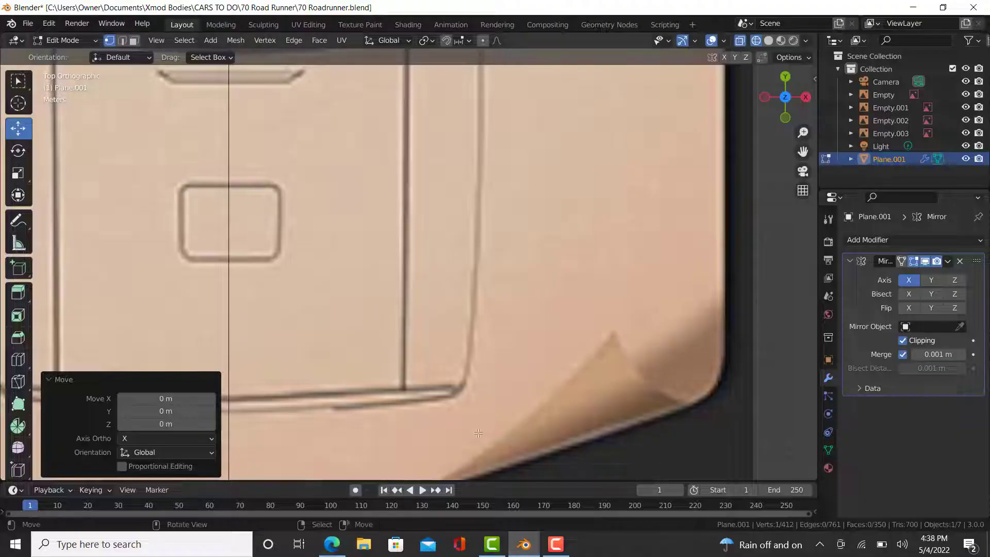
Inspect the body side's upper shoulder edge over the front blueprint in wireframe and solid shading
key(KP_1)
scroll(437, 272, up, 5)
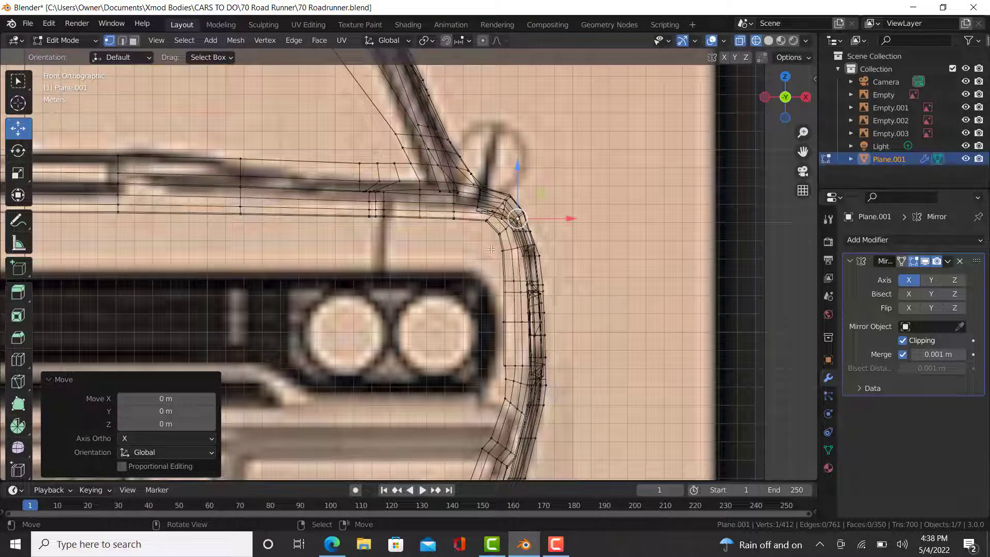
key(z)
click(529, 249)
scroll(525, 226, up, 3)
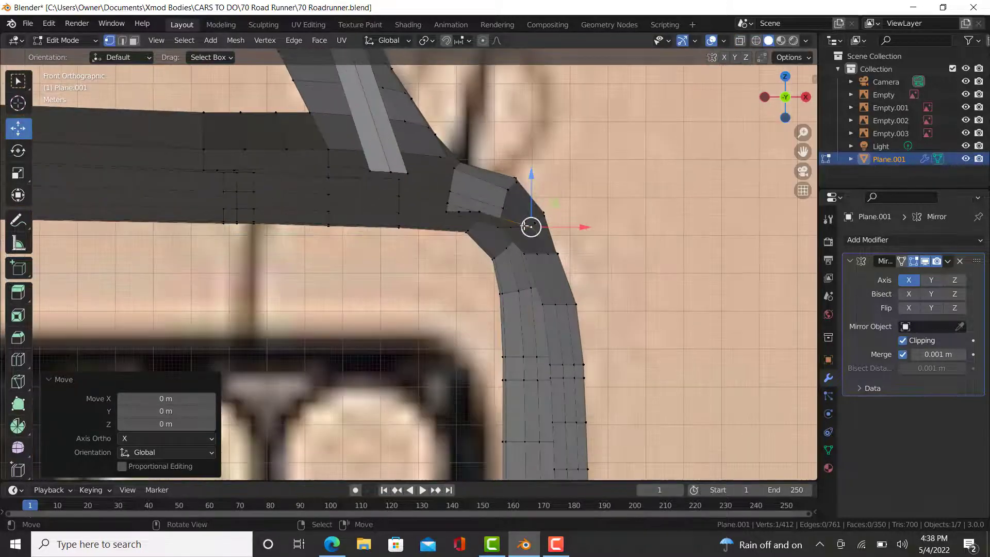
Move the door's top front corner vertex about 1.27 m inward and 0.28 m rearward to the cowl line, and raise it slightly
key(KP_7)
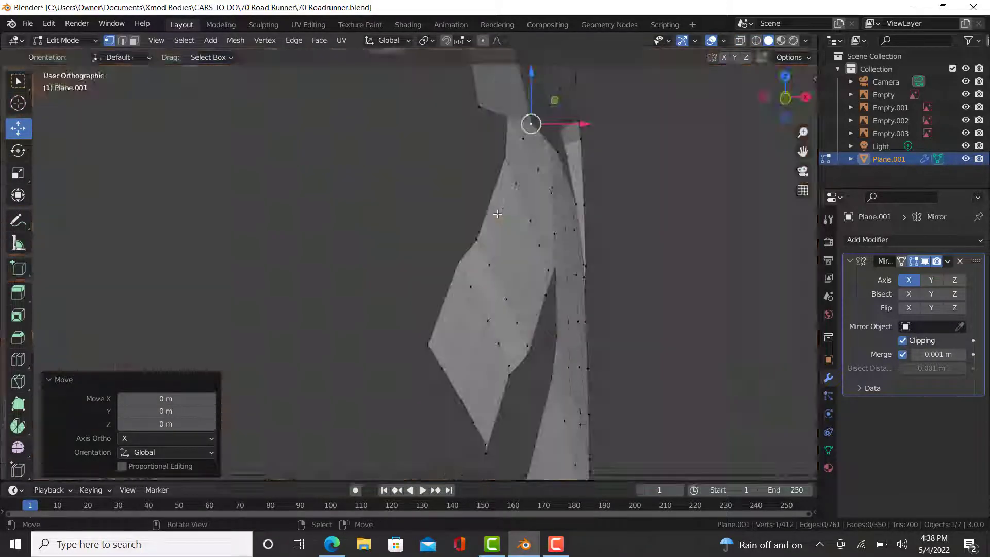
scroll(473, 297, down, 4)
shift+middle_drag(495, 133, 443, 295)
scroll(443, 296, up, 6)
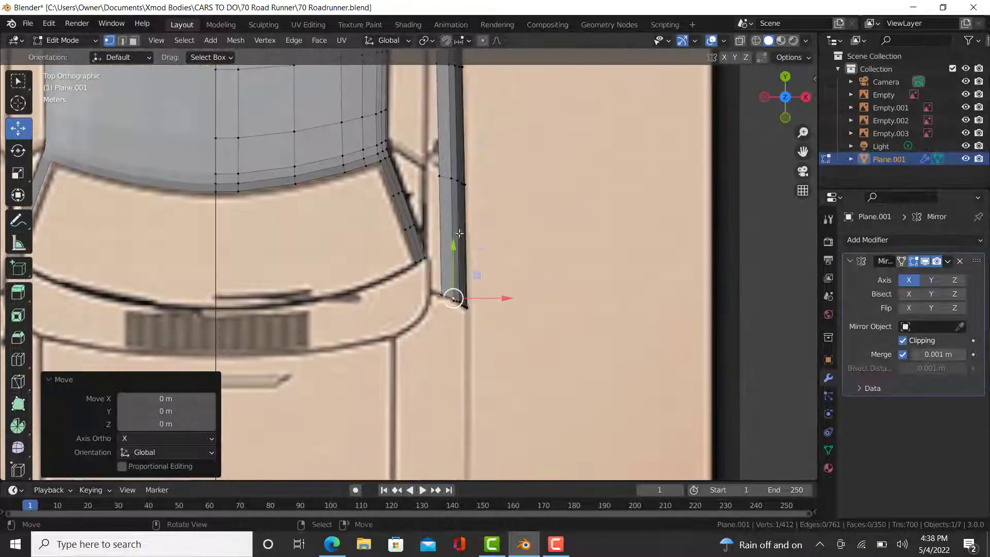
right_click(440, 291)
scroll(444, 287, up, 2)
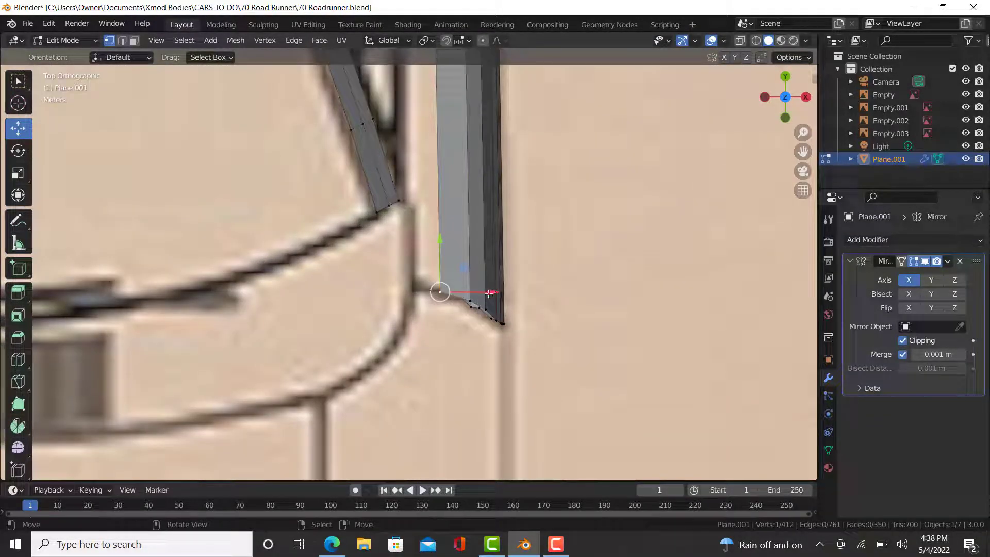
key(KP_3)
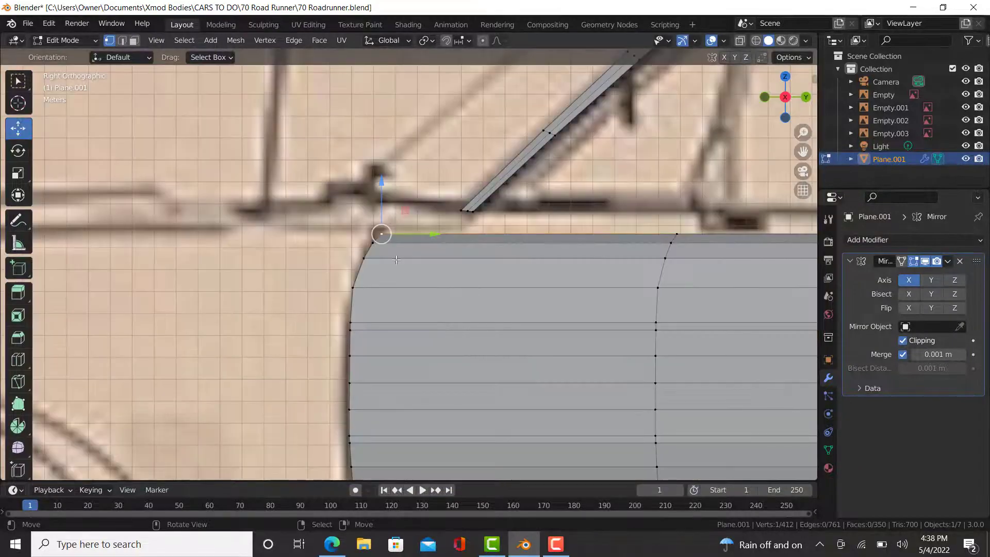
key(KP_7)
drag(450, 299, 417, 296)
key(KP_3)
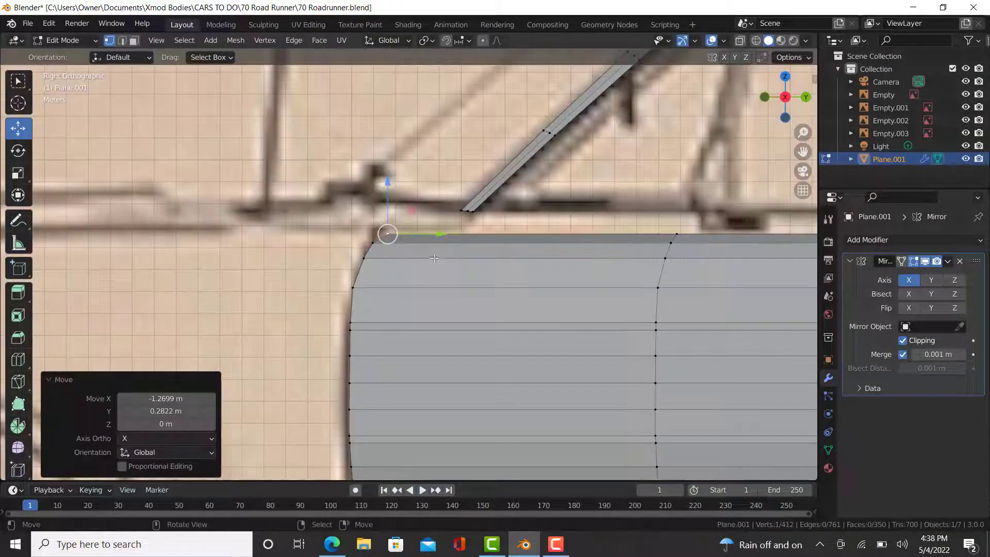
drag(390, 182, 391, 176)
Move the vertex just below the door's top front corner about 0.71 m inward, 0.33 m rearward and 0.52 m up
click(375, 240)
key(KP_7)
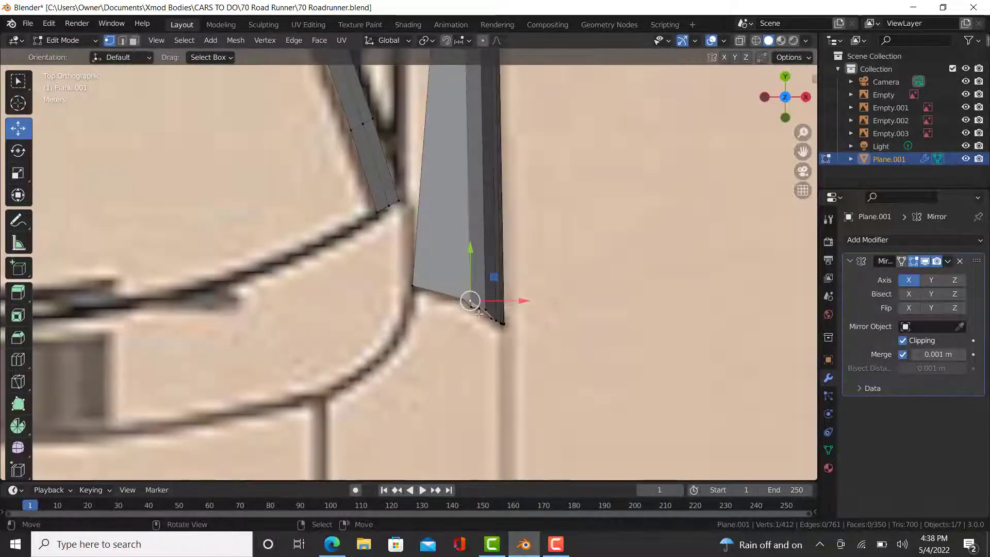
key(z)
click(327, 311)
drag(469, 311, 456, 304)
key(KP_3)
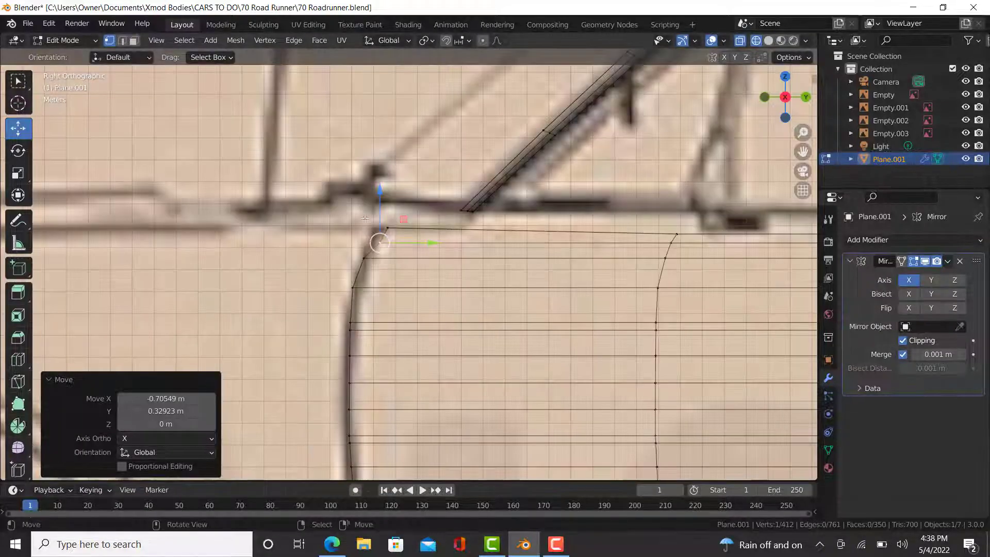
drag(379, 192, 380, 182)
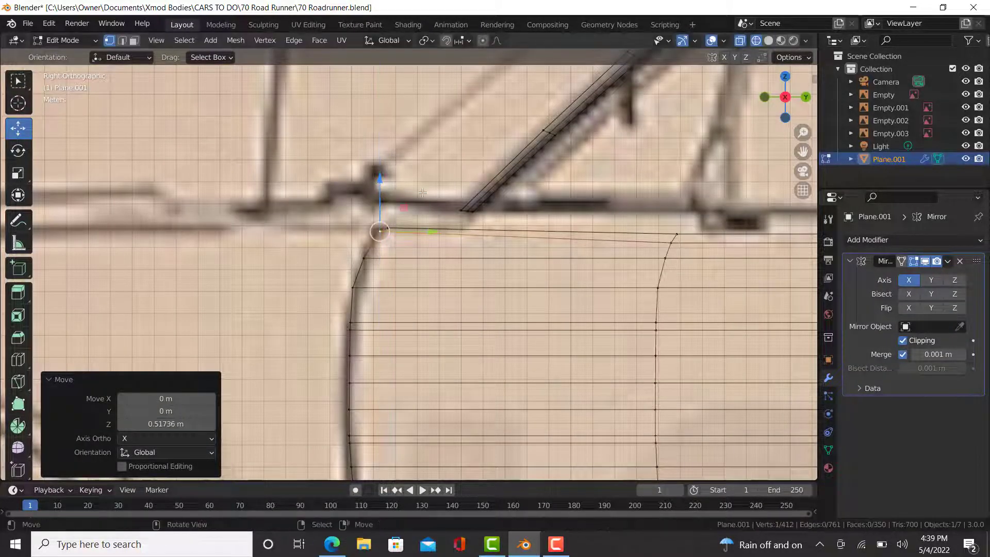
Delete the door panel's two middle columns of vertices between its front edge and the quarter panel, working in solid shading
scroll(530, 220, down, 3)
scroll(646, 276, down, 3)
key(z)
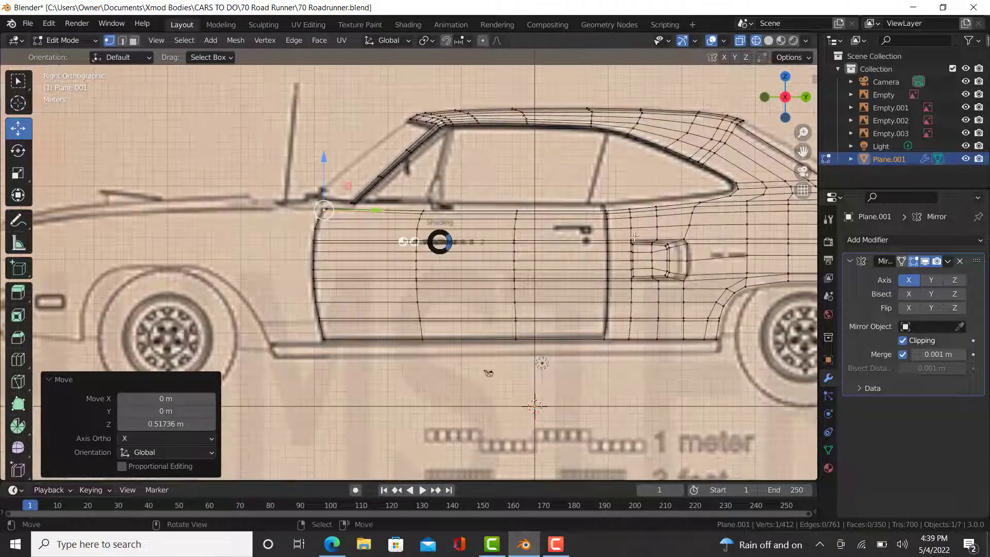
click(509, 233)
middle_drag(509, 233, 510, 263)
scroll(505, 262, up, 2)
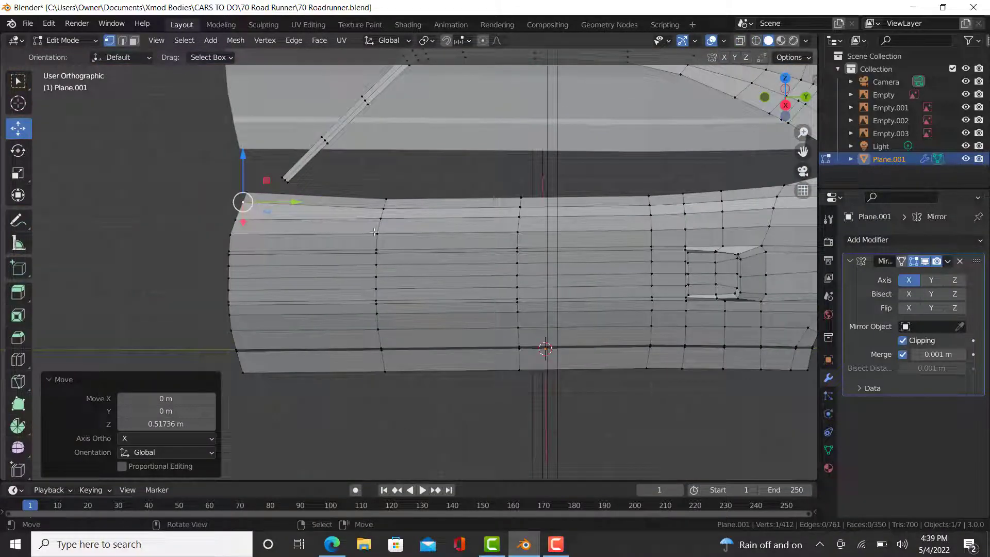
click(388, 381)
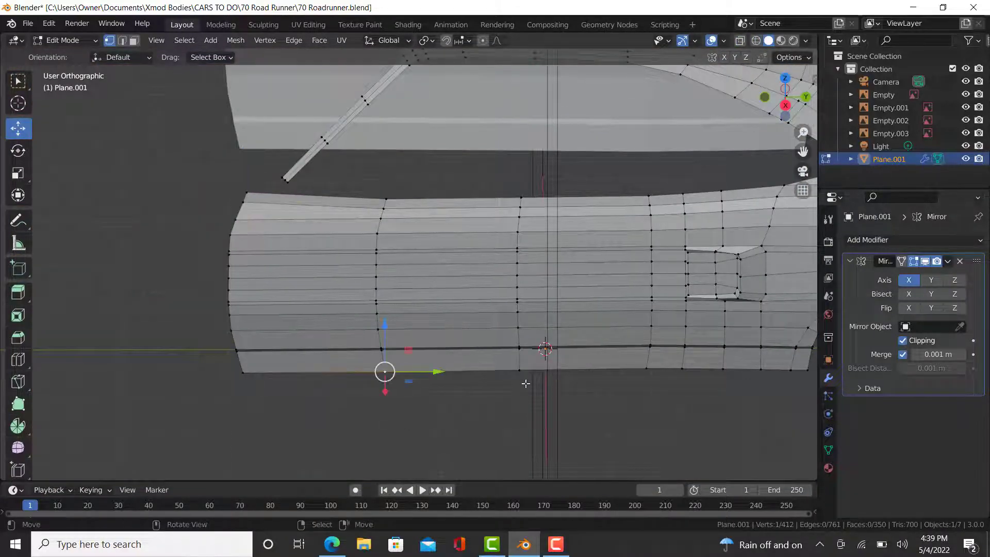
drag(536, 411, 362, 168)
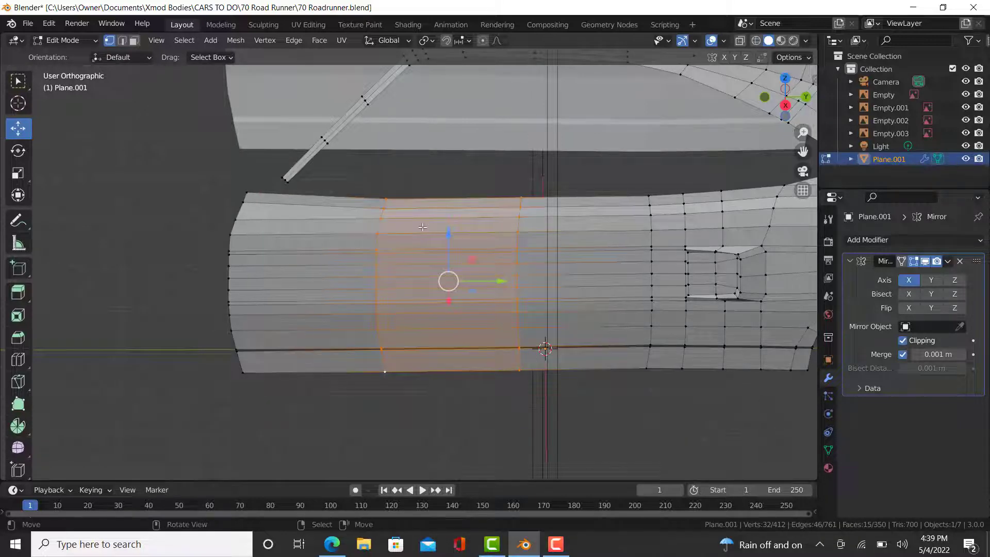
key(x)
click(378, 228)
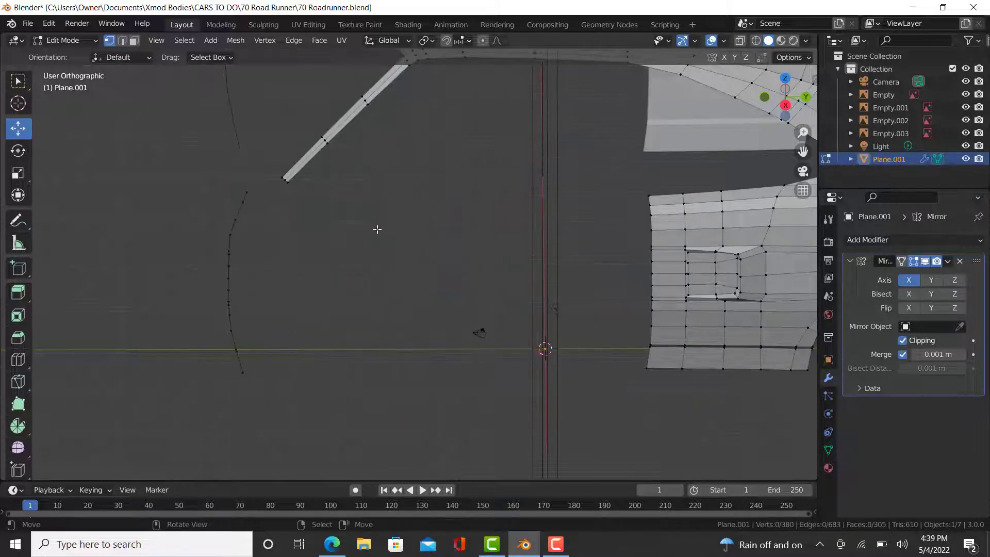
middle_drag(377, 229, 405, 245)
middle_drag(496, 305, 462, 310)
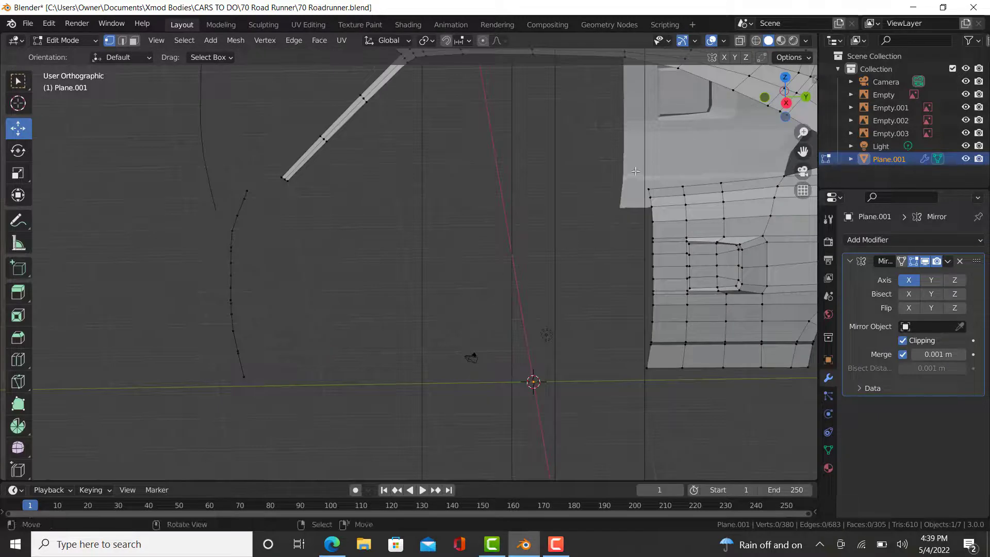
ctrl+click(646, 367)
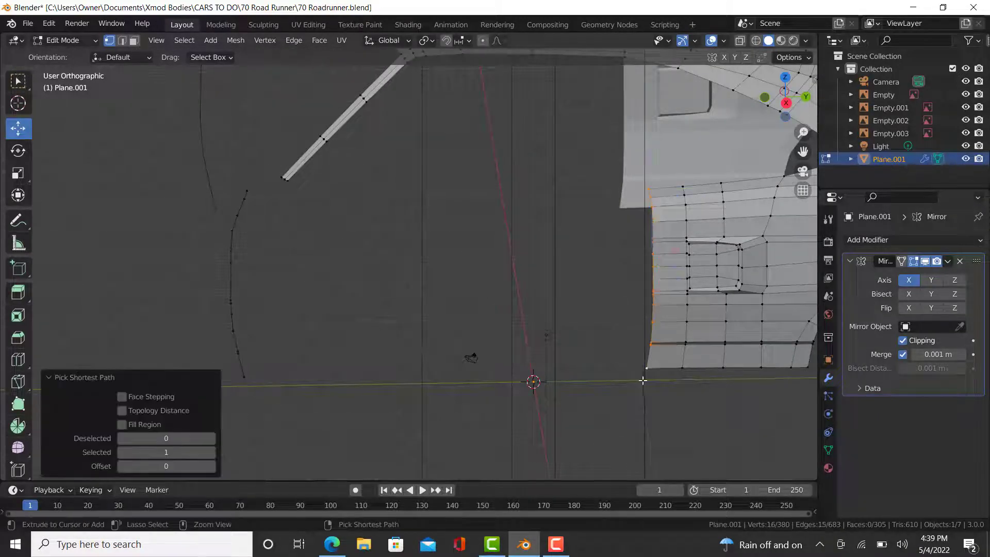
middle_drag(249, 335, 245, 356)
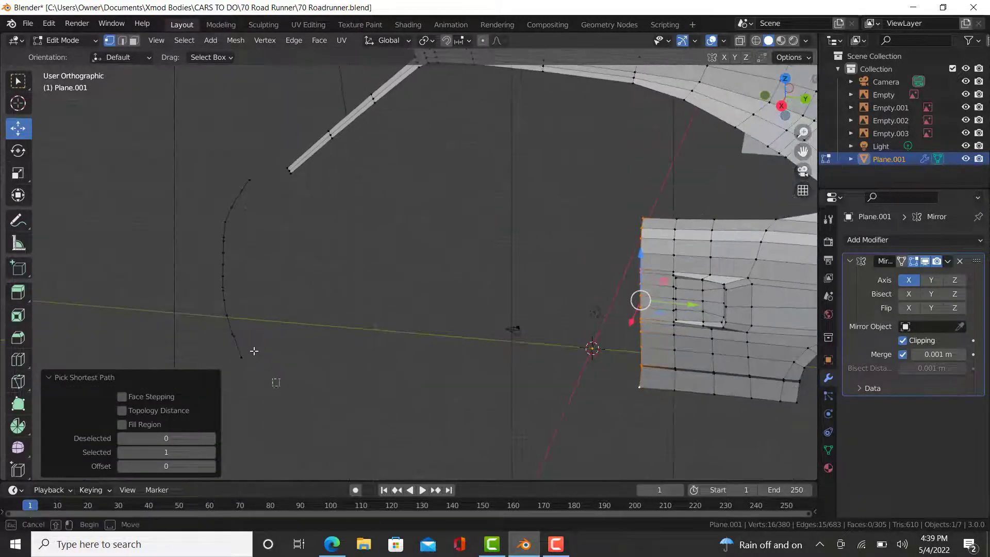
shift+drag(280, 388, 191, 167)
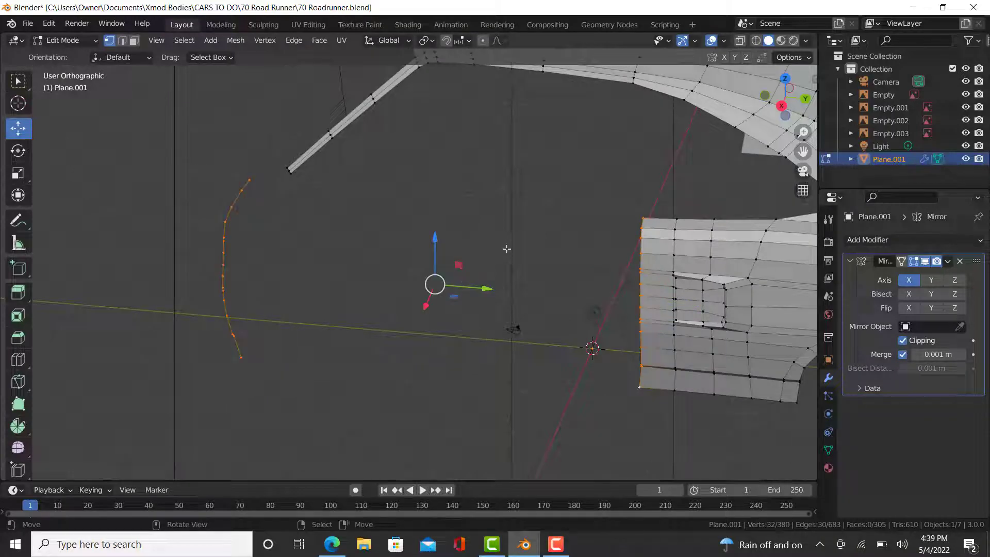
key(shift+space)
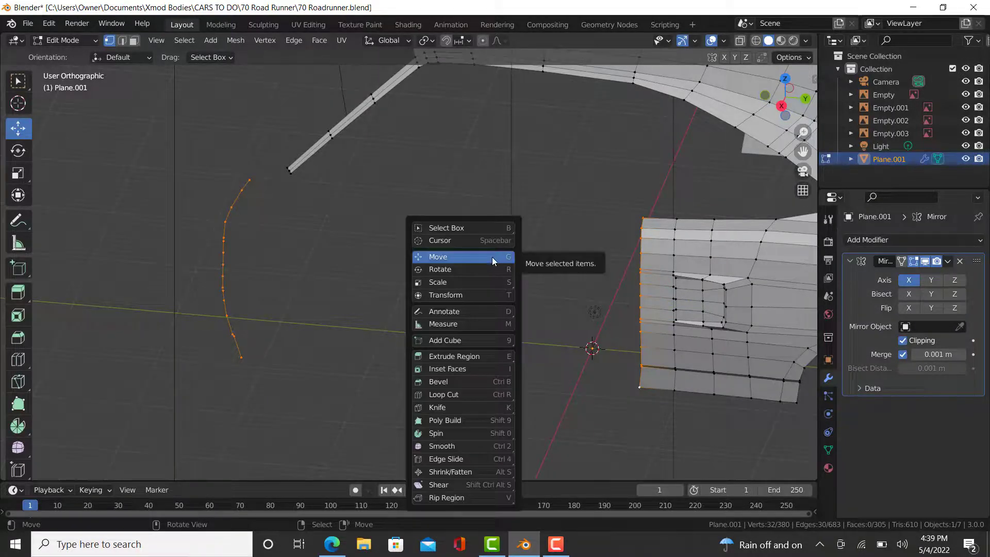
key(b)
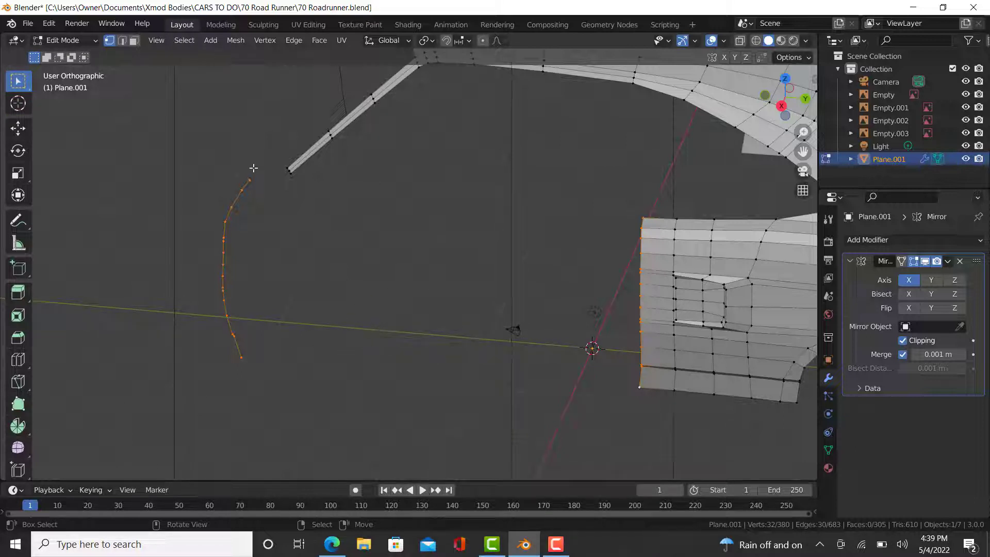
click(184, 40)
mouse_move(268, 40)
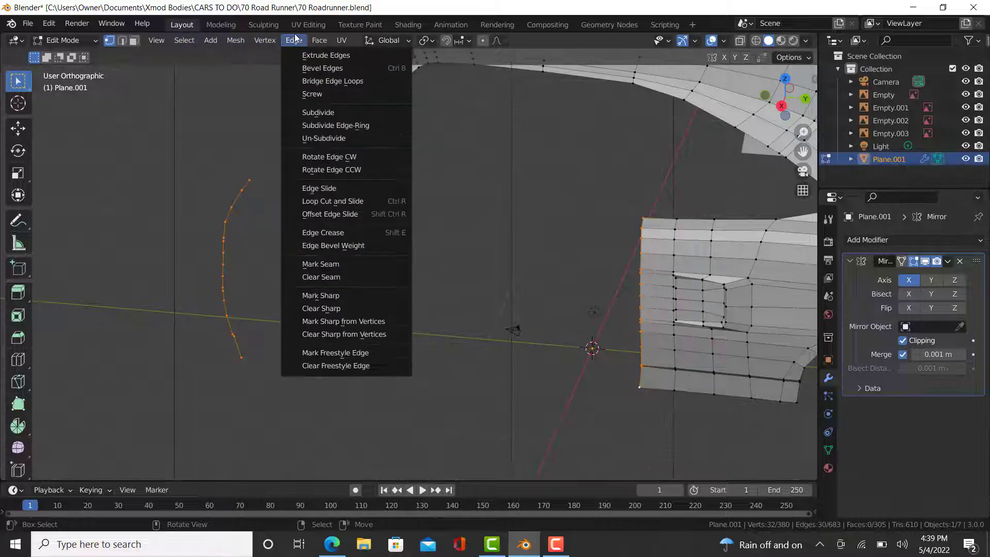
click(296, 38)
click(289, 43)
mouse_move(316, 42)
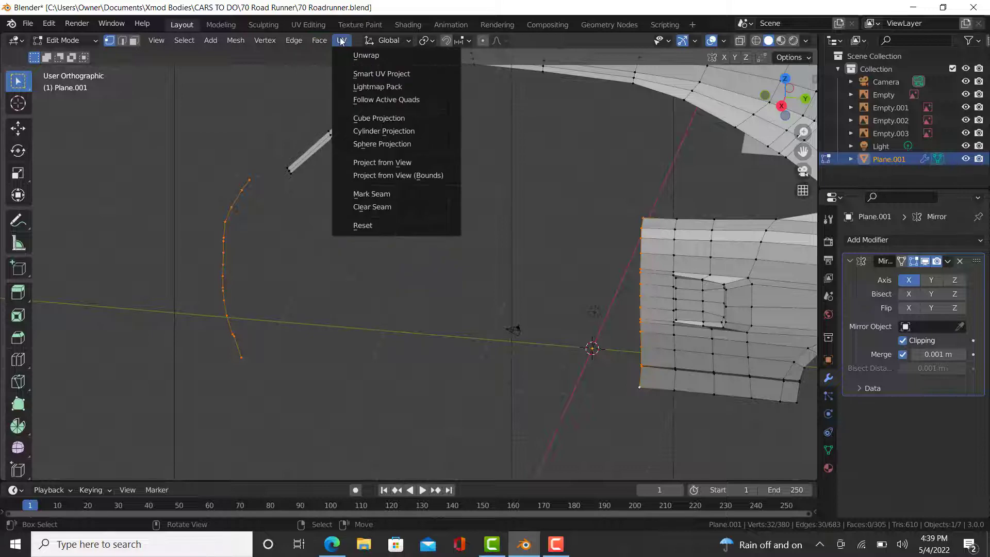
mouse_move(236, 41)
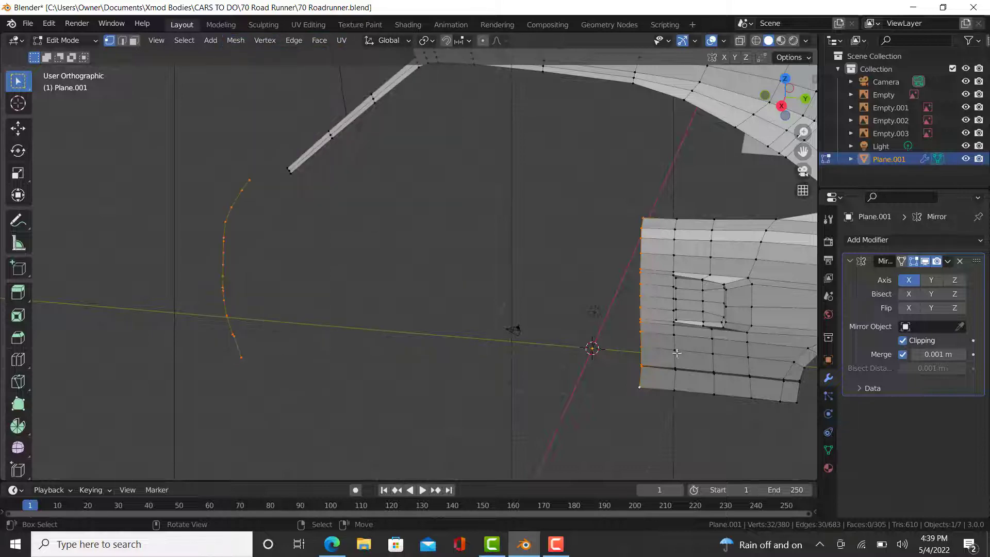
Try filling the door's top two face strips between its front edge and the quarter panel, and undo them in side view
ctrl+click(249, 178)
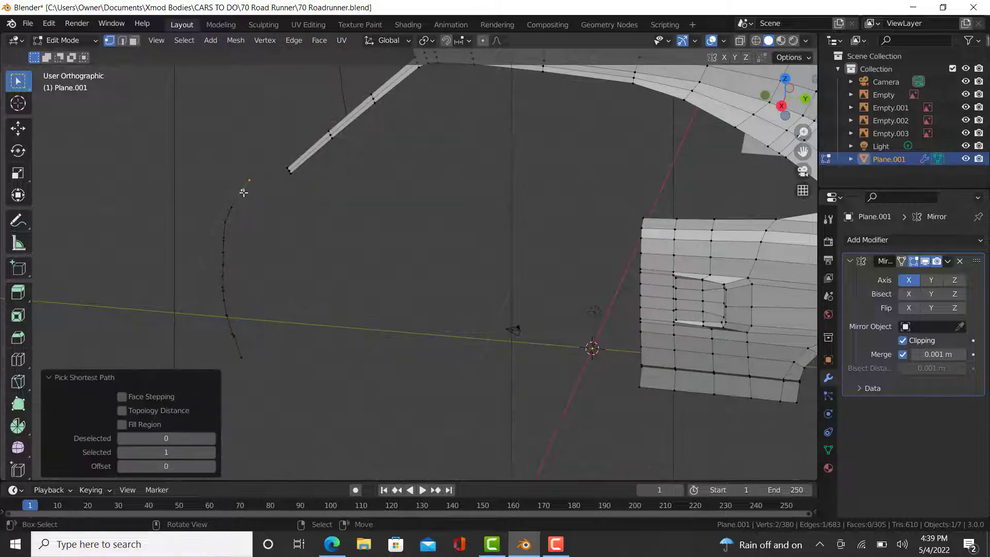
shift+drag(653, 234, 611, 191)
key(f)
ctrl+click(232, 208)
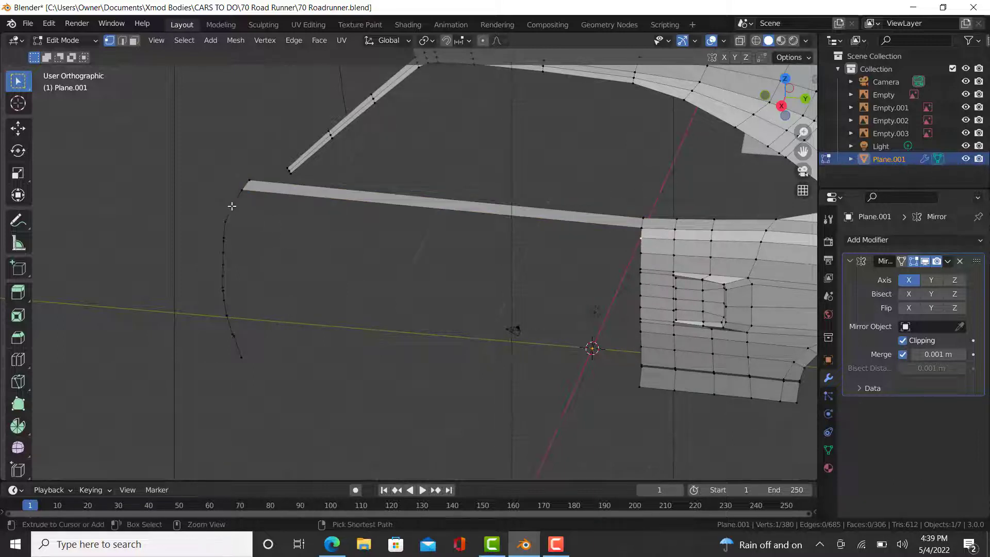
key(f)
click(640, 253)
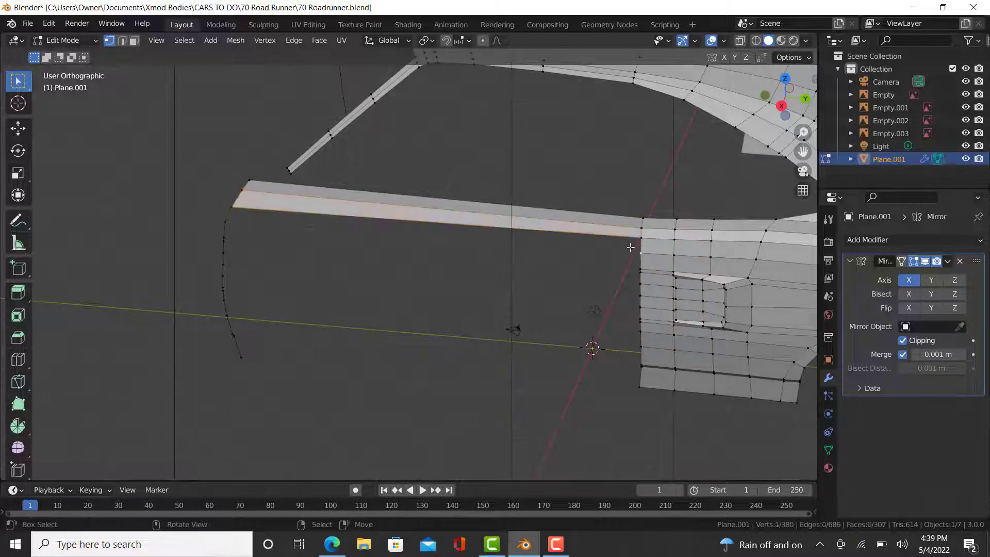
key(KP_3)
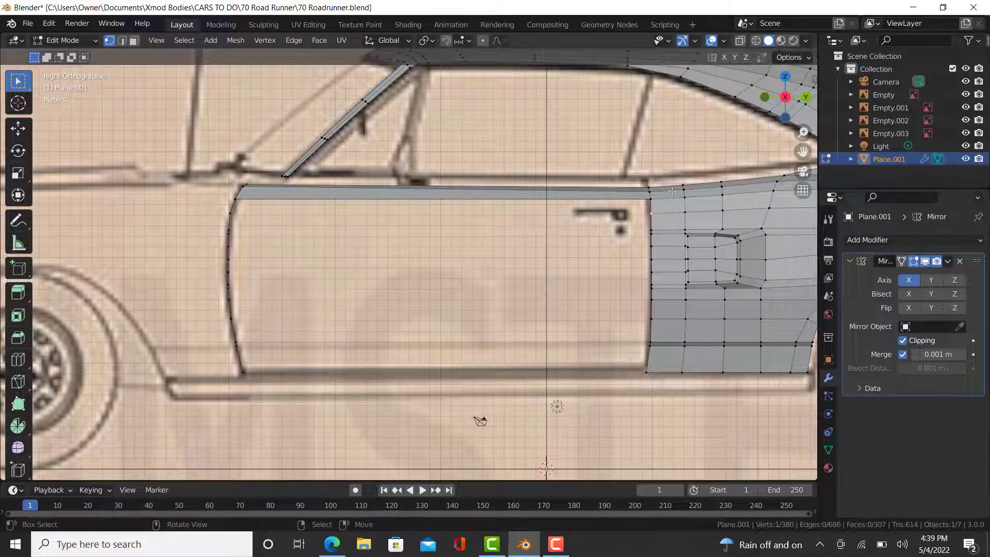
key(ctrl+z)
key(ctrl+z)
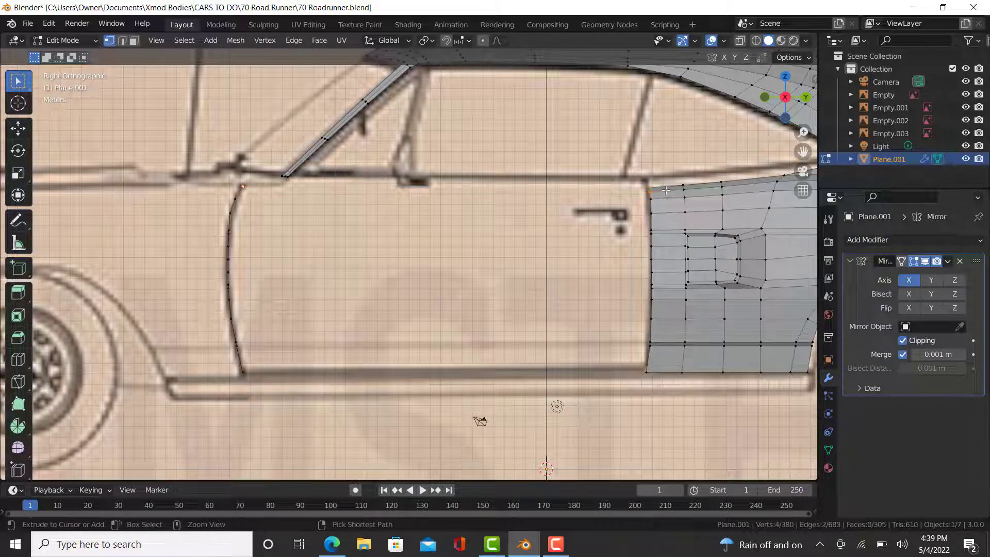
Move the quarter panel's top front corner vertex at the door gap up about 0.14 m towards the blueprint's beltline
scroll(666, 190, up, 4)
shift+middle_drag(621, 184, 465, 191)
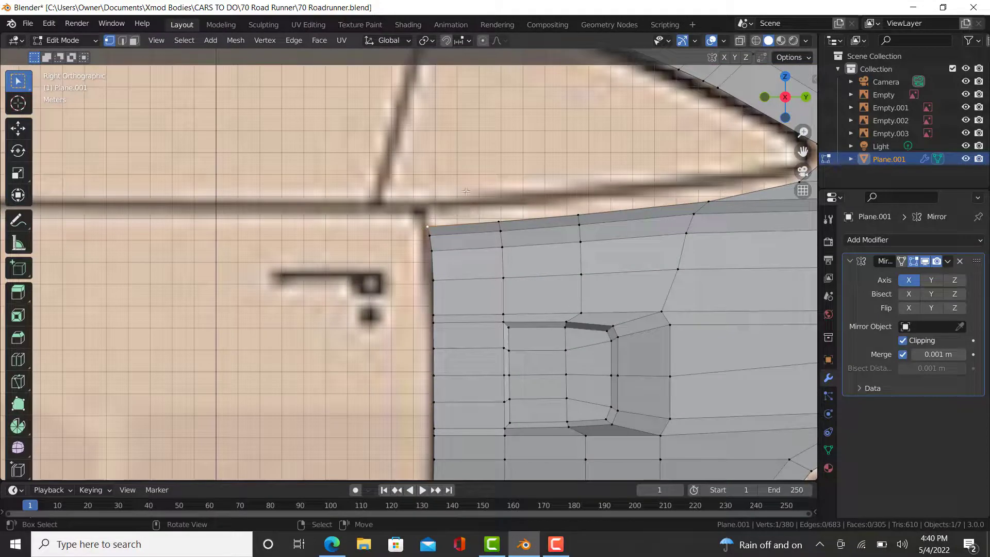
click(18, 129)
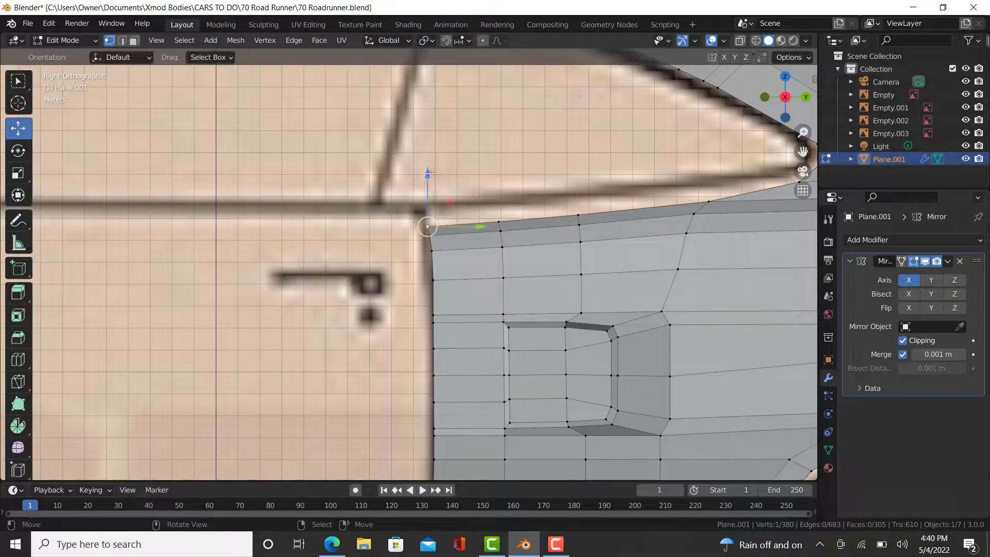
drag(428, 173, 429, 171)
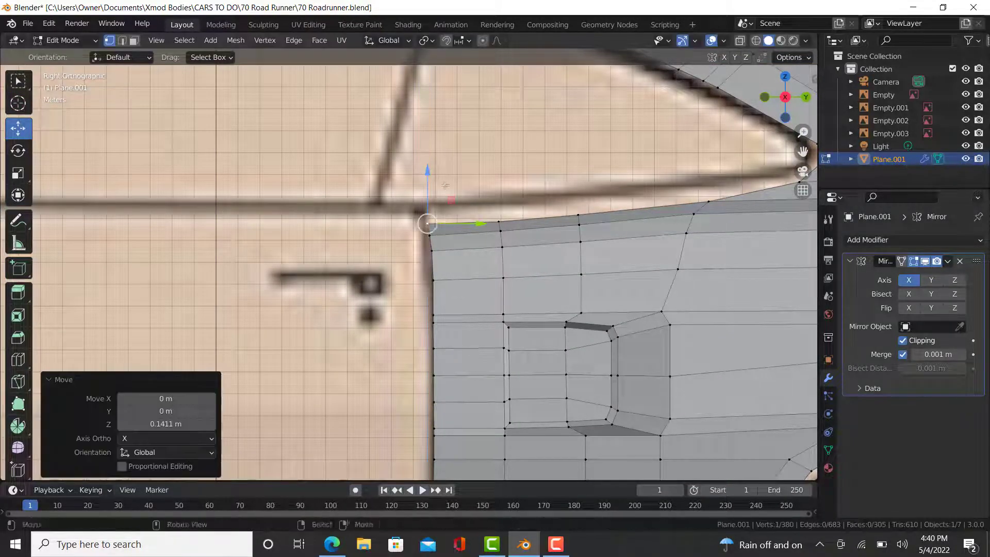
Raise the front two faces along the quarter panel's top edge about 0.28 m to the window line
ctrl+click(499, 230)
ctrl+click(430, 236)
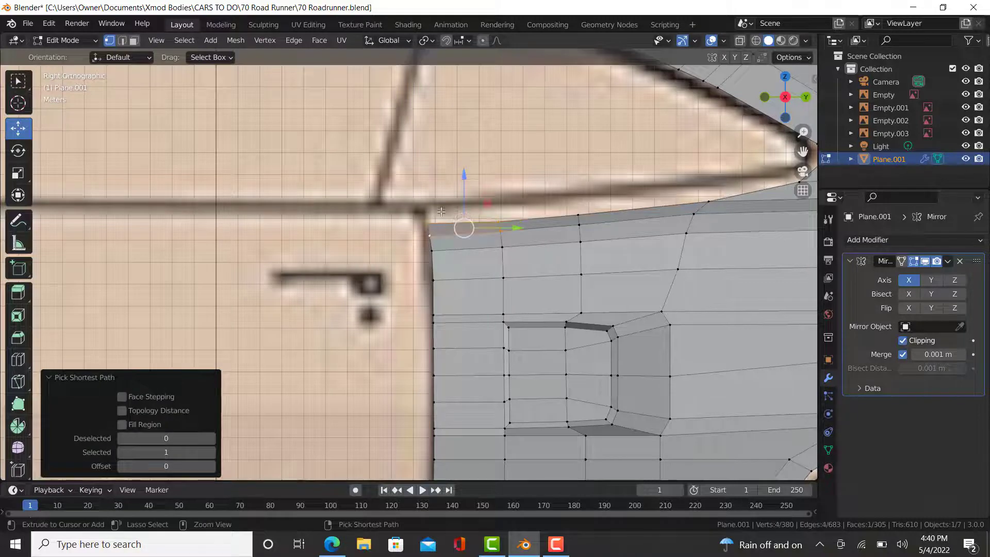
drag(470, 171, 502, 163)
key(ctrl+z)
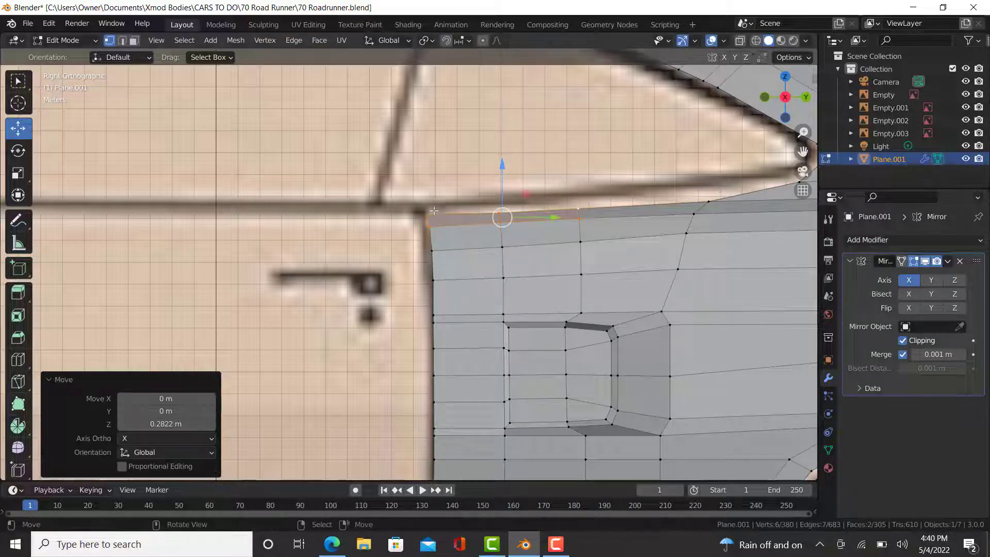
Raise the vertex just below the quarter panel's top front corner about 0.12 m
click(433, 211)
click(433, 231)
drag(431, 184, 431, 178)
Compare the quarter panel's shoulder at the door gap with the 1970 Road Runner photo in the browser, and return to Blender
middle_drag(431, 217, 514, 252)
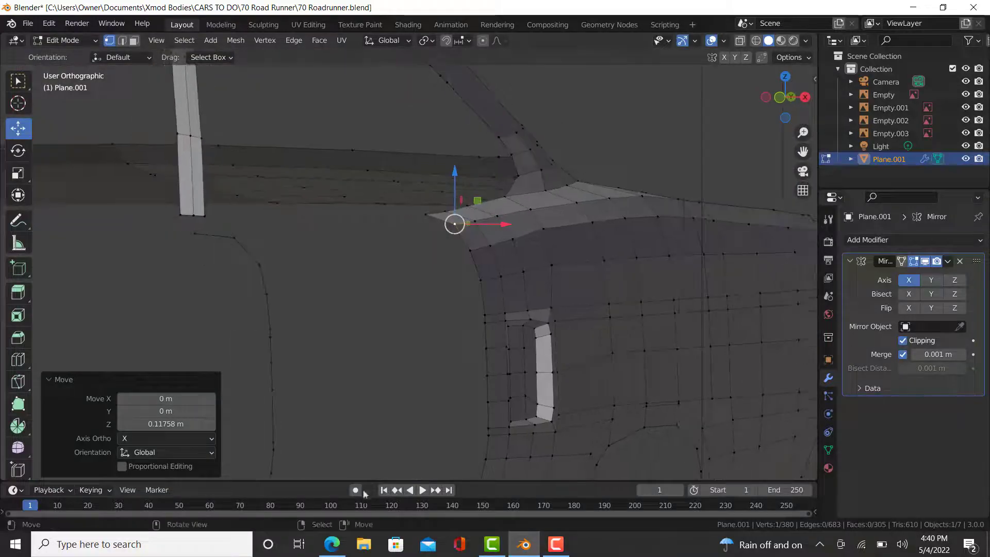
click(332, 544)
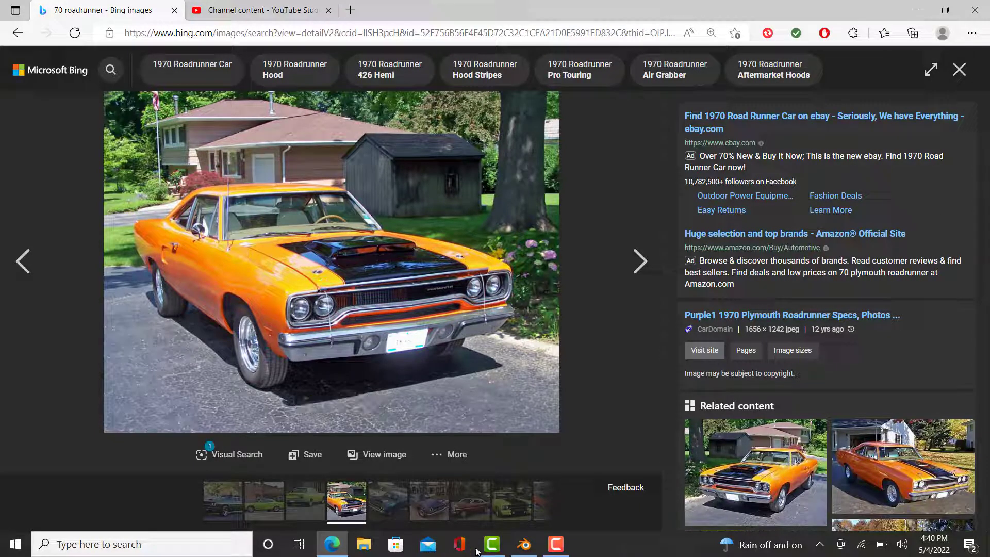
click(524, 543)
key(KP_3)
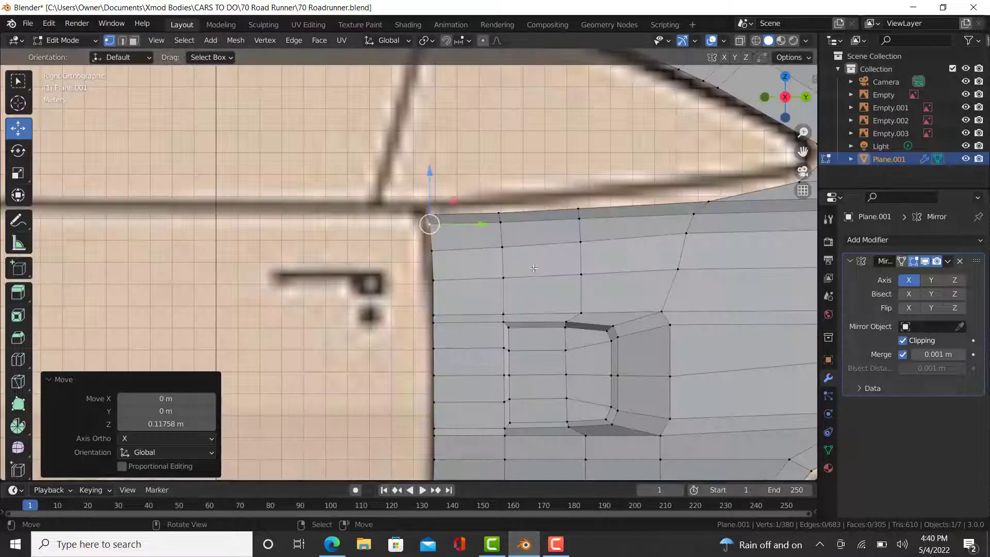
shift+middle_drag(703, 222, 604, 232)
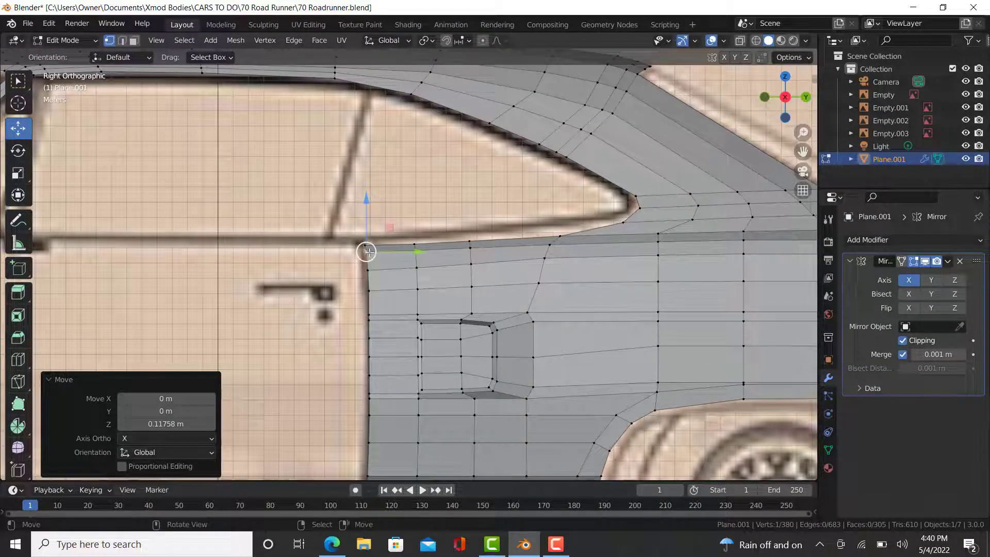
scroll(420, 251, up, 2)
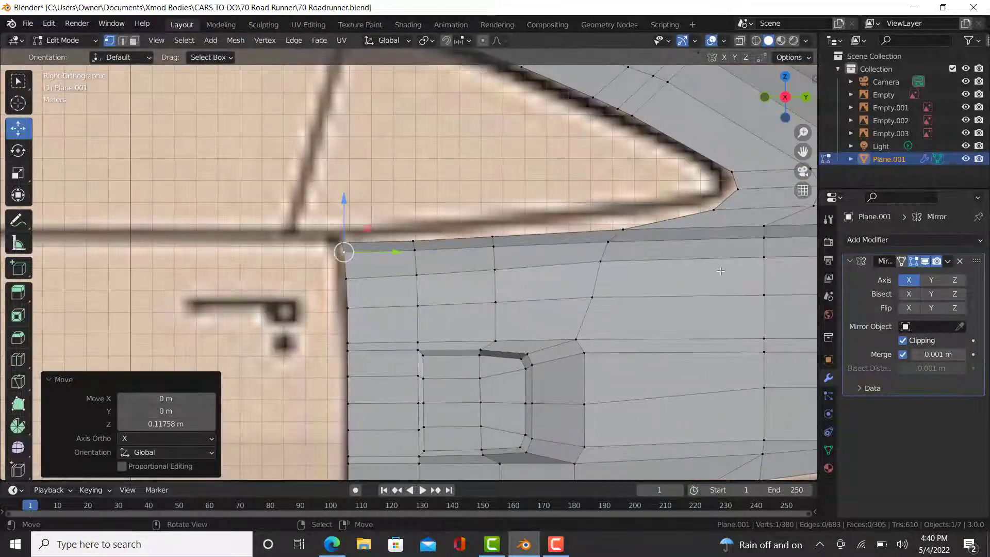
click(332, 544)
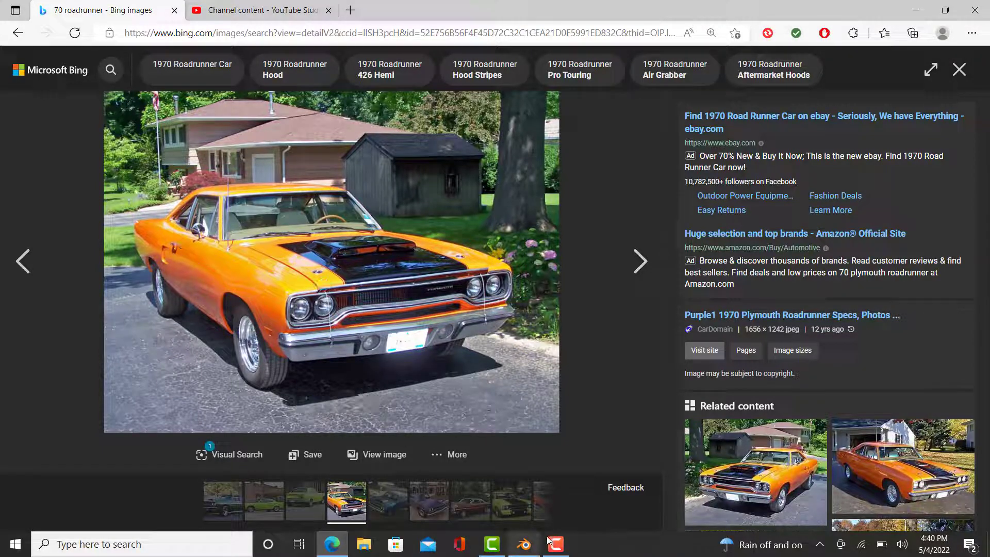
click(524, 544)
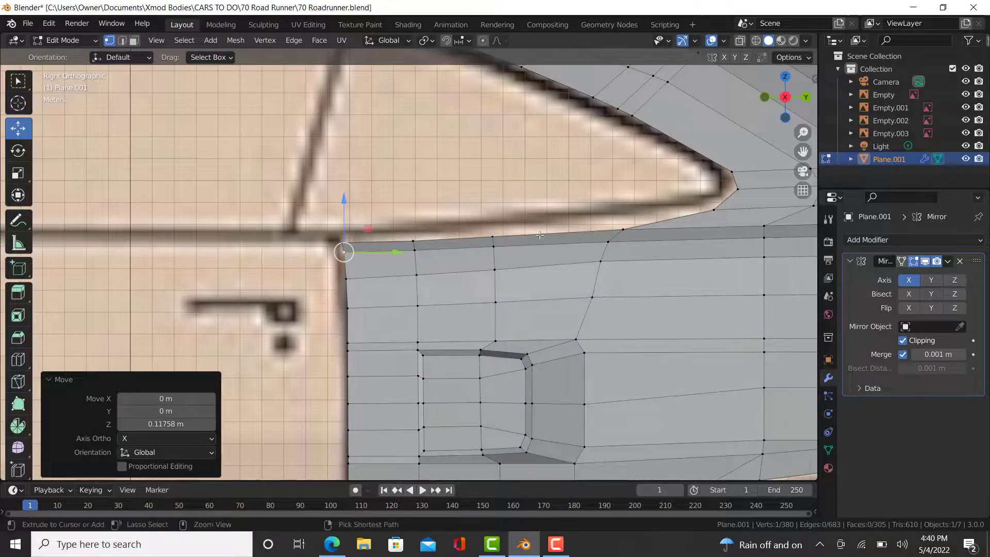
Slightly raise the four vertices of the second face back from the door gap along the quarter panel's top edge
ctrl+click(606, 241)
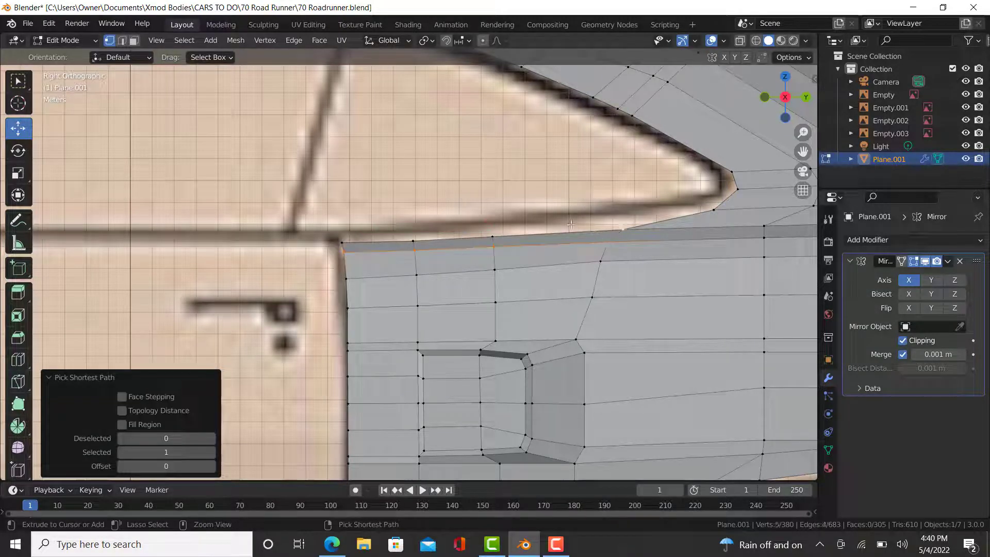
ctrl+click(413, 240)
ctrl+click(610, 242)
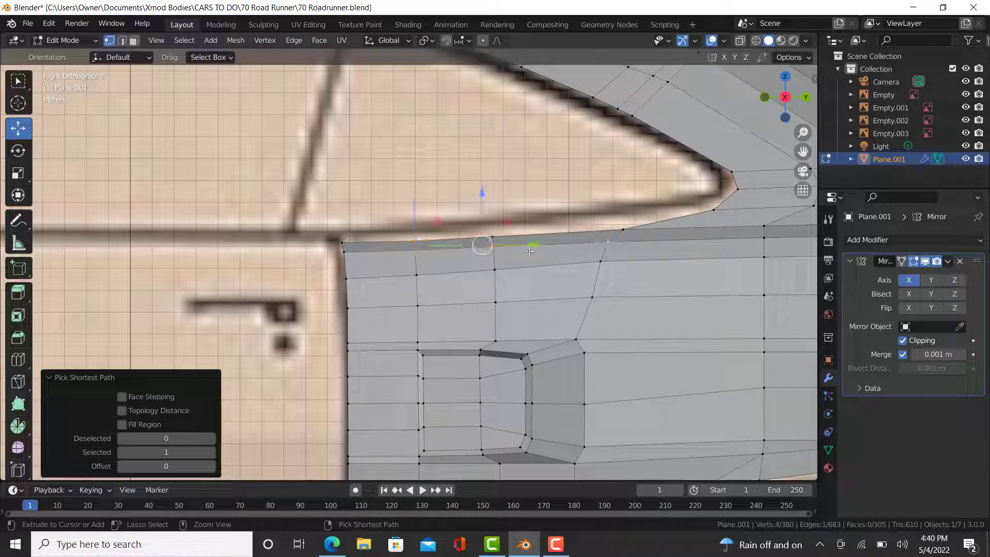
key(ctrl+z)
ctrl+click(494, 238)
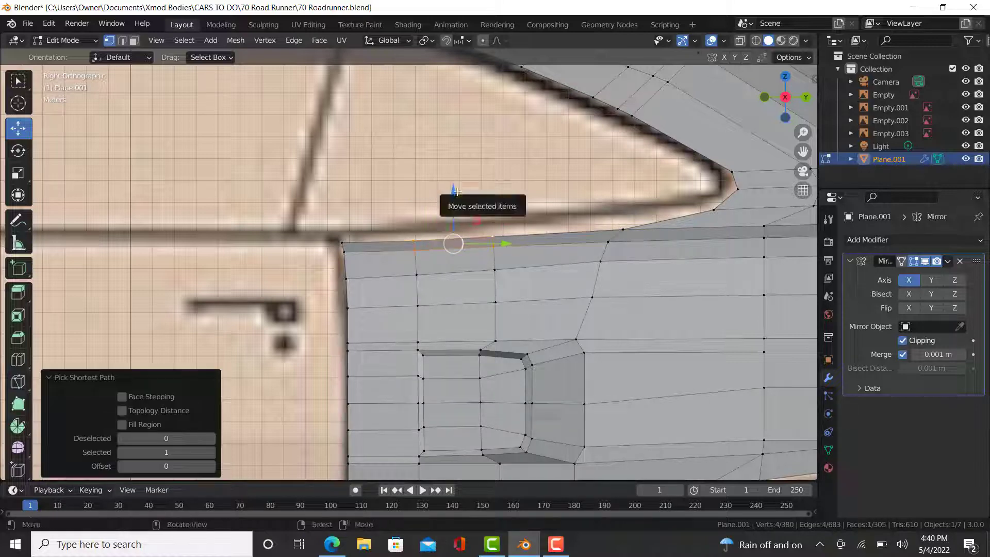
drag(453, 195, 460, 190)
Raise the front two vertices of the quarter panel's second row about 0.05 m
click(415, 248)
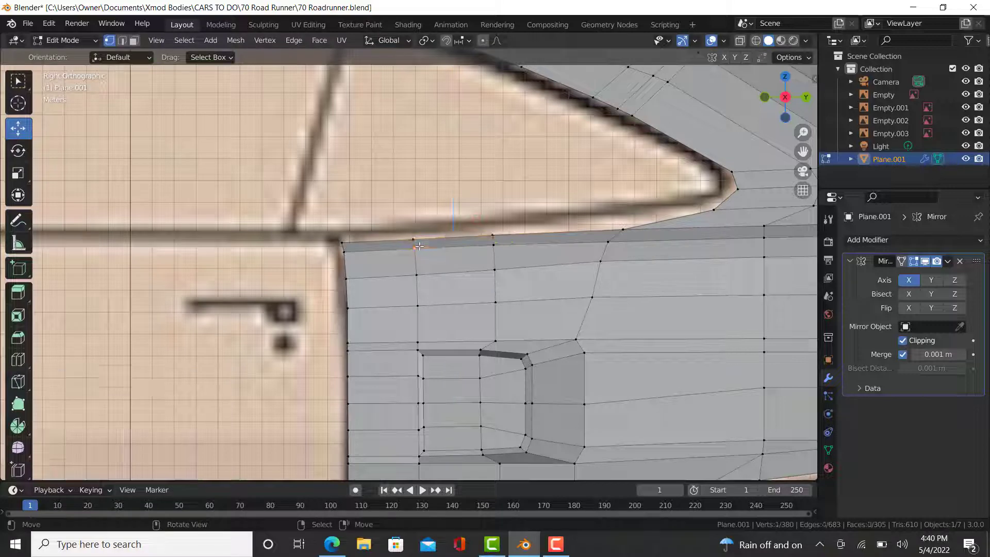
ctrl+right_click(346, 254)
drag(381, 203, 384, 201)
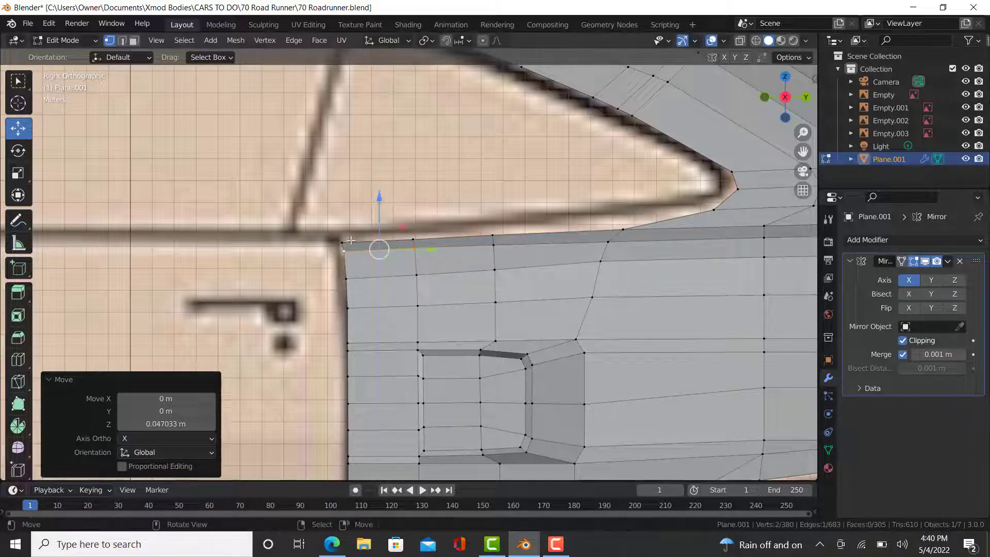
Fill the door's top two face strips between its front edge and the adjusted quarter panel corner
click(351, 252)
middle_drag(366, 265, 496, 265)
ctrl+right_click(407, 246)
scroll(321, 277, up, 3)
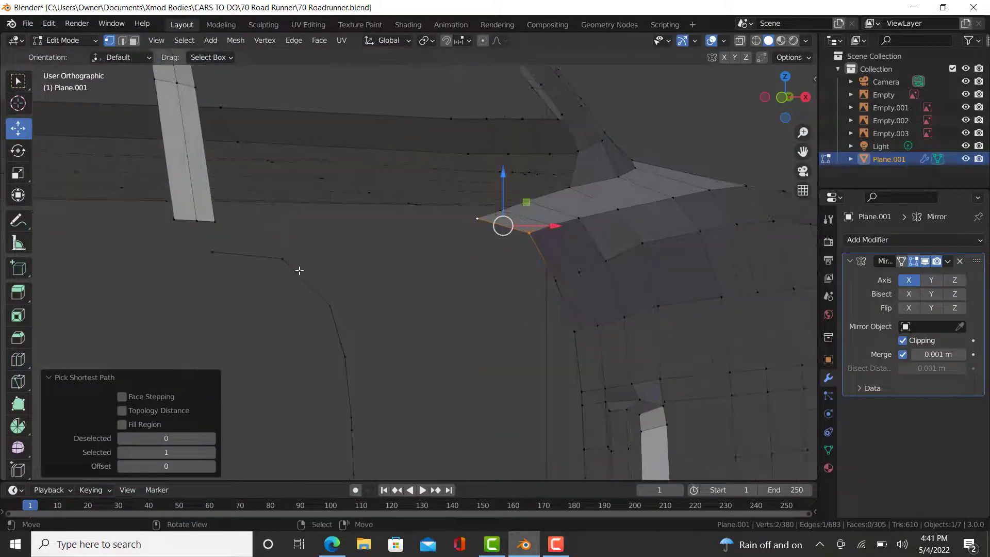
shift+drag(204, 246, 298, 277)
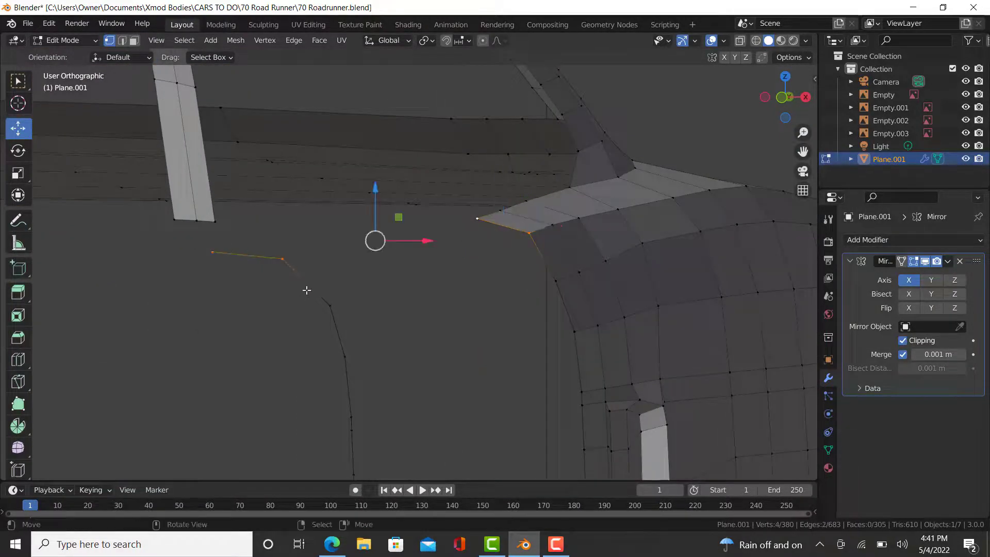
key(f)
ctrl+right_click(558, 278)
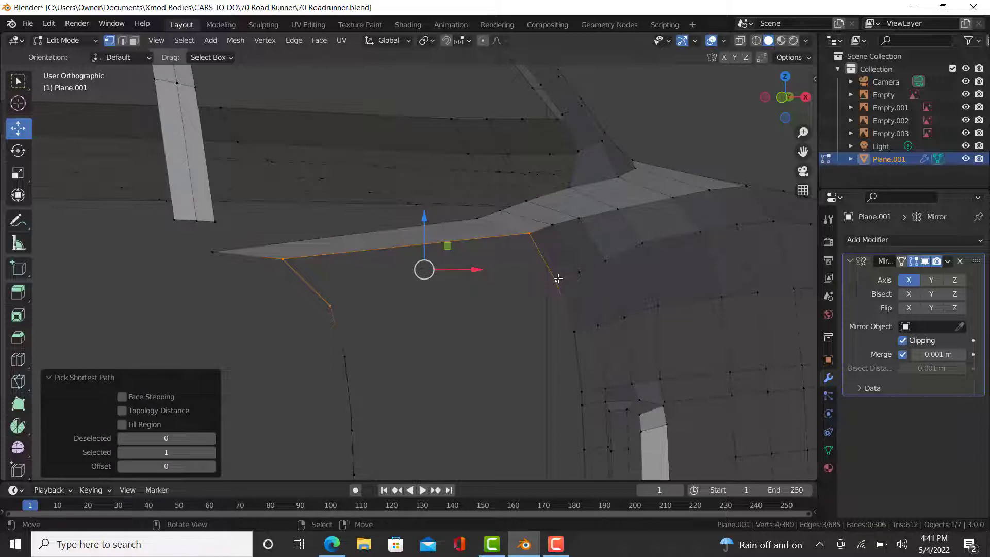
key(f)
Fill the door's third face strip from the top, joining its front edge to the quarter panel
middle_drag(541, 279, 519, 276)
middle_drag(438, 335, 387, 353)
scroll(227, 396, down, 4)
right_click(157, 406)
middle_drag(453, 357, 545, 266)
ctrl+right_click(541, 256)
key(f)
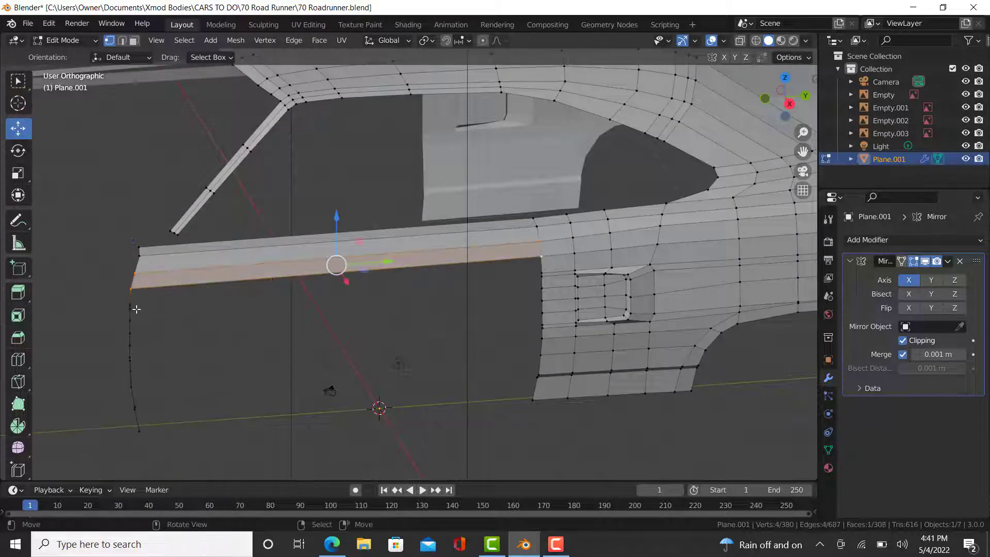
Fill the door's fourth and fifth face strips between its front edge and the quarter panel
right_click(130, 305)
ctrl+right_click(540, 275)
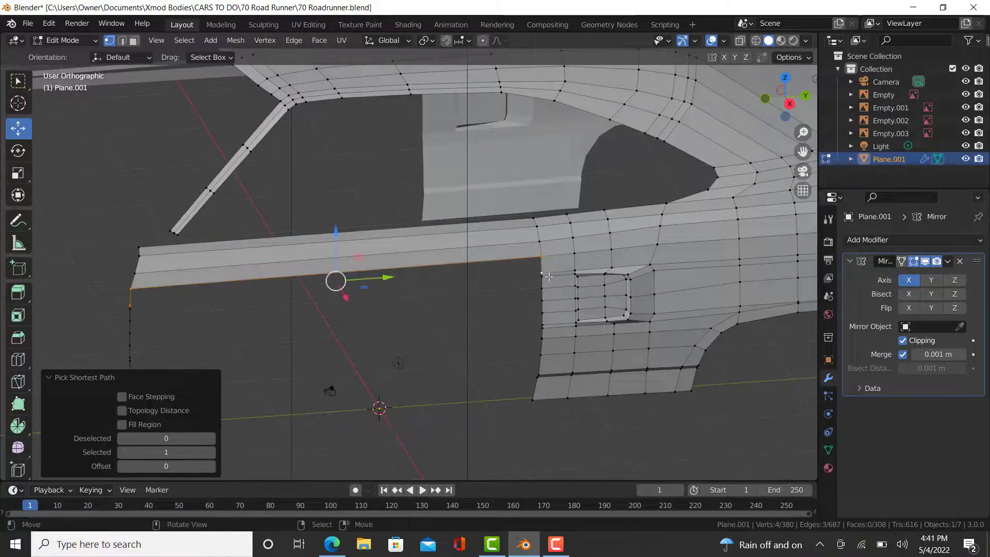
key(f)
right_click(541, 276)
ctrl+right_click(131, 320)
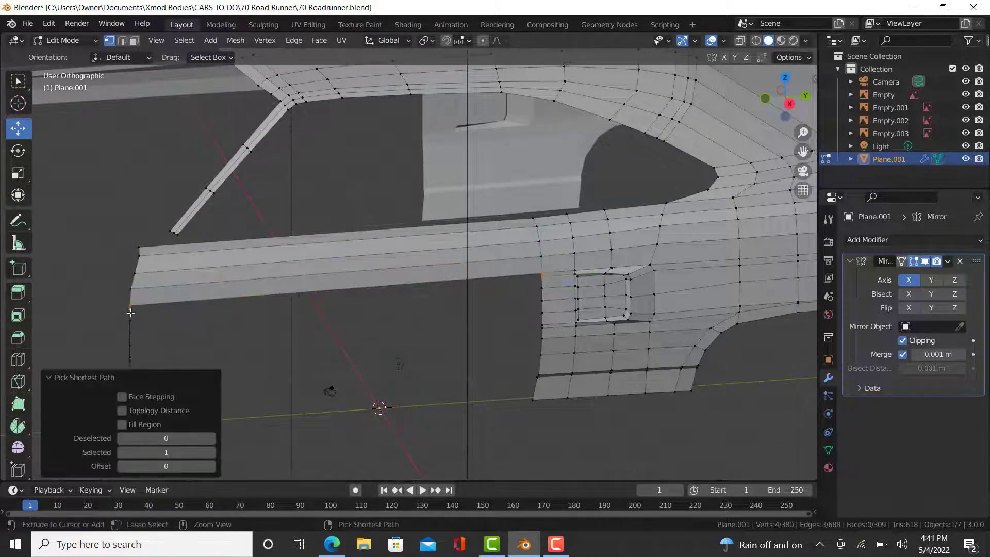
key(f)
Fill the door's sixth and seventh face strips between its front edge and the quarter panel
right_click(130, 321)
ctrl+right_click(541, 300)
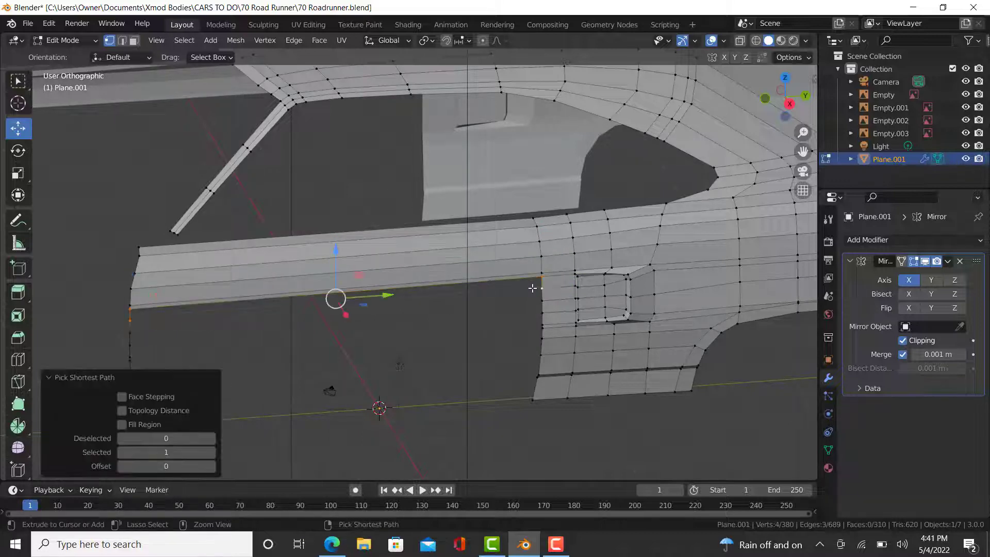
key(f)
right_click(541, 300)
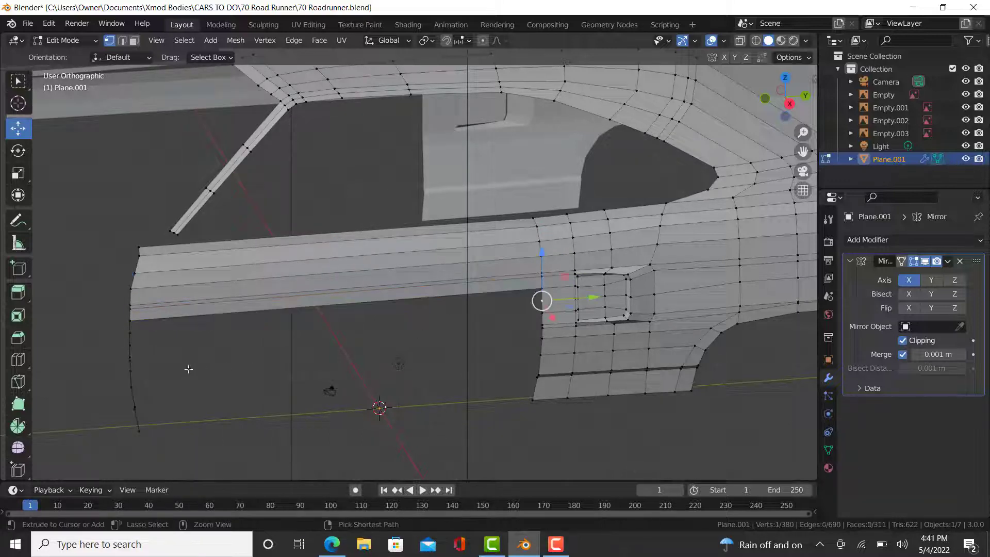
ctrl+right_click(132, 332)
key(f)
Fill the door's eighth and ninth face strips between its front edge and the quarter panel
right_click(129, 345)
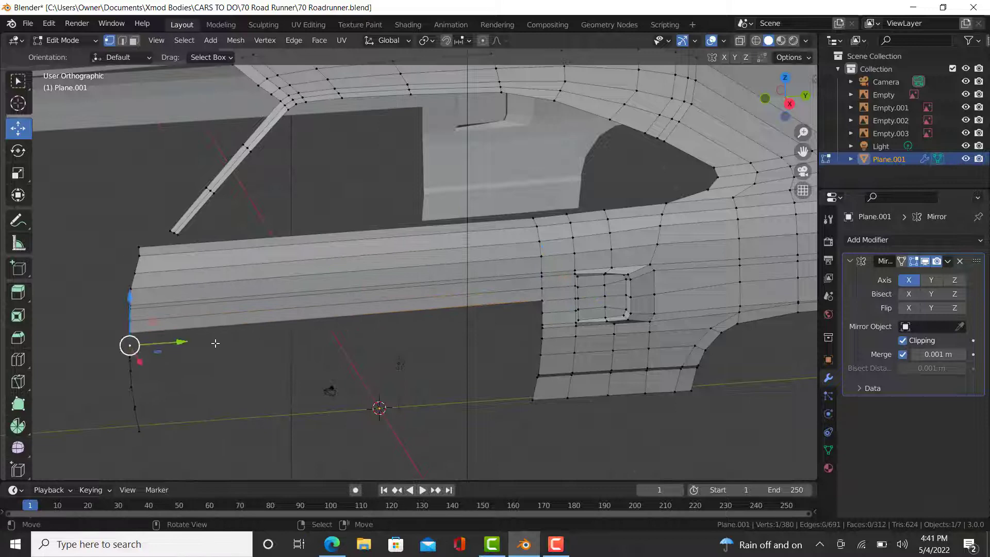
ctrl+right_click(538, 313)
scroll(538, 312, up, 2)
key(f)
right_click(541, 327)
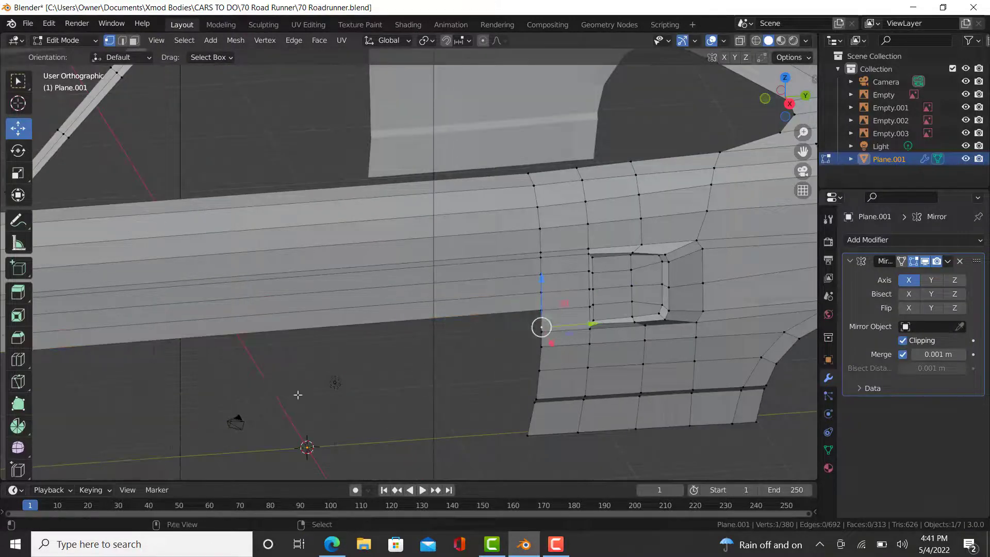
shift+middle_drag(297, 395, 600, 304)
ctrl+right_click(257, 278)
key(f)
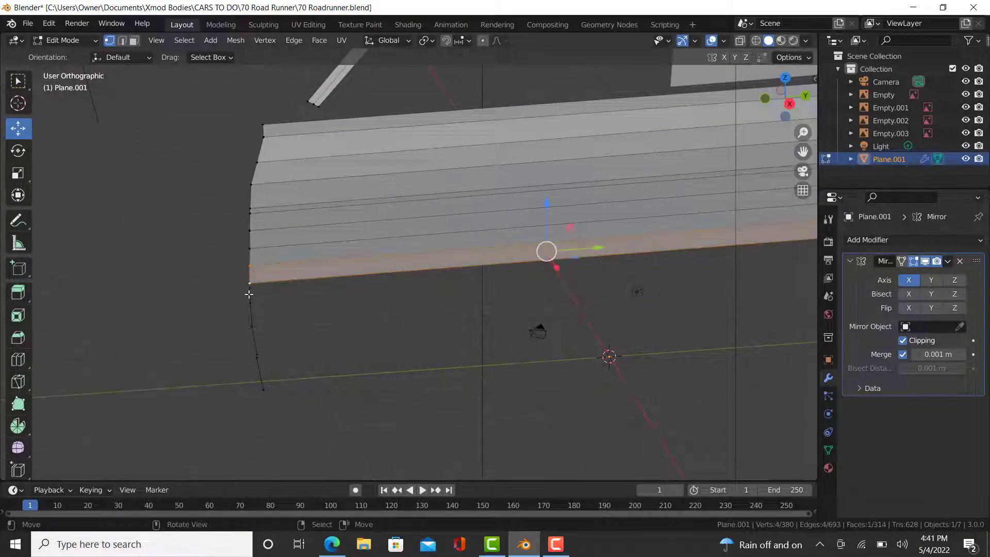
Fill the door's tenth and eleventh face strips between its front edge and the quarter panel
right_click(248, 291)
scroll(291, 295, down, 2)
ctrl+right_click(674, 260)
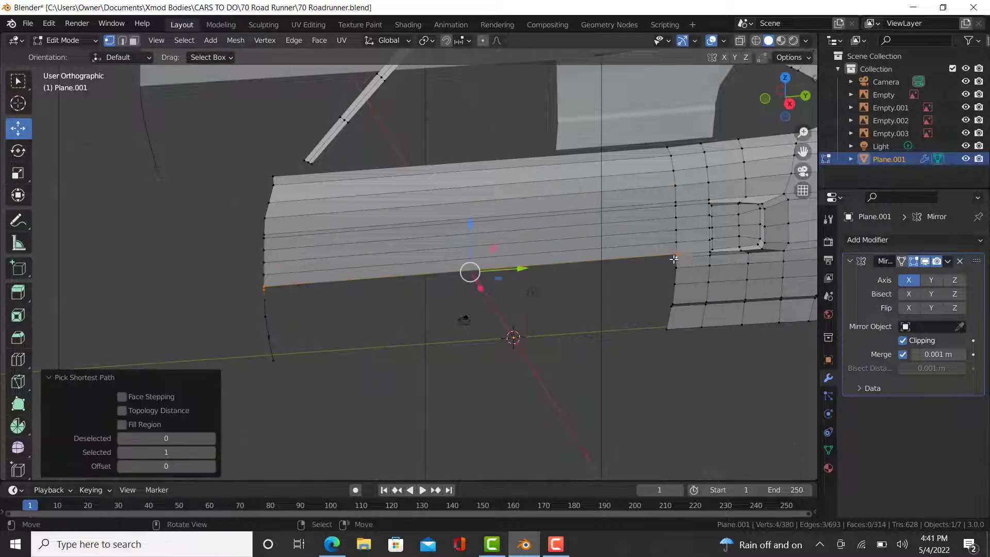
key(f)
right_click(675, 264)
ctrl+right_click(273, 303)
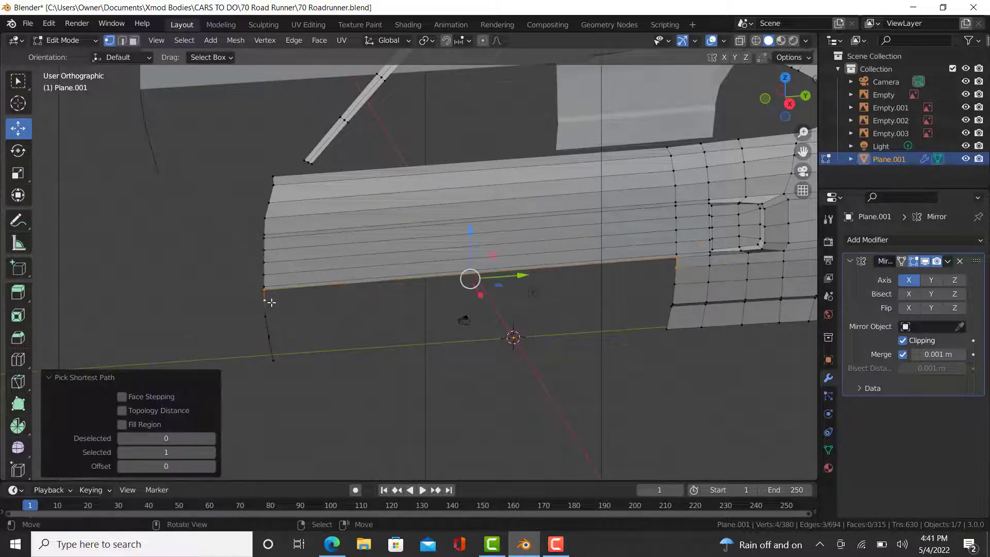
key(f)
Fill the door's twelfth and thirteenth face strips between its front edge and the quarter panel
right_click(266, 315)
ctrl+right_click(670, 282)
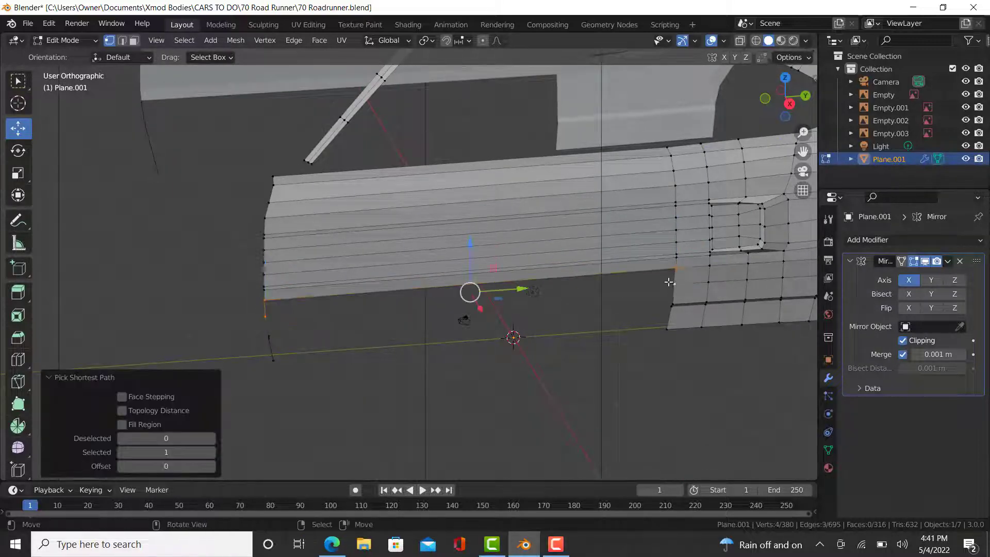
key(f)
scroll(687, 296, up, 2)
right_click(676, 322)
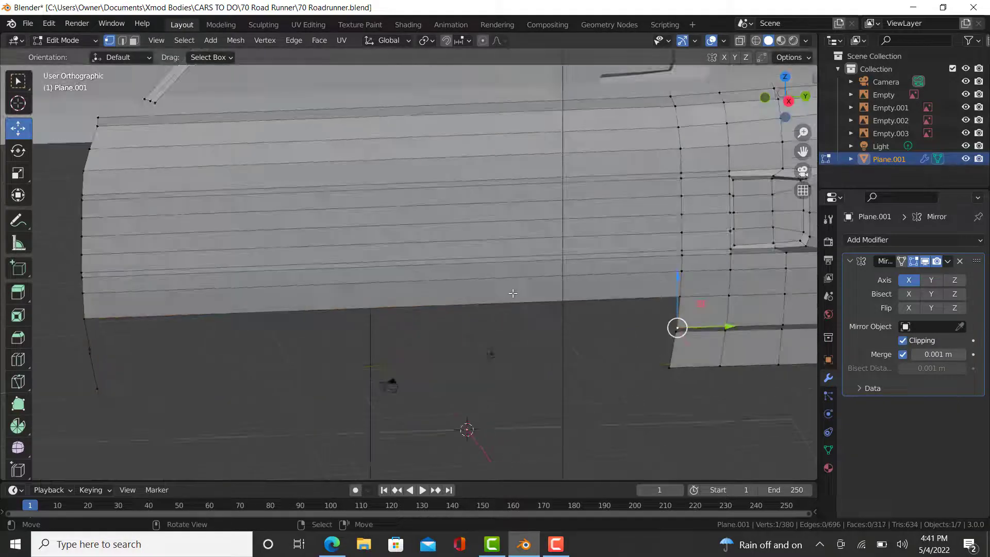
ctrl+right_click(82, 321)
key(f)
Fill the door's thin fourteenth strip and its bottom strip between the front edge and the quarter panel
right_click(90, 353)
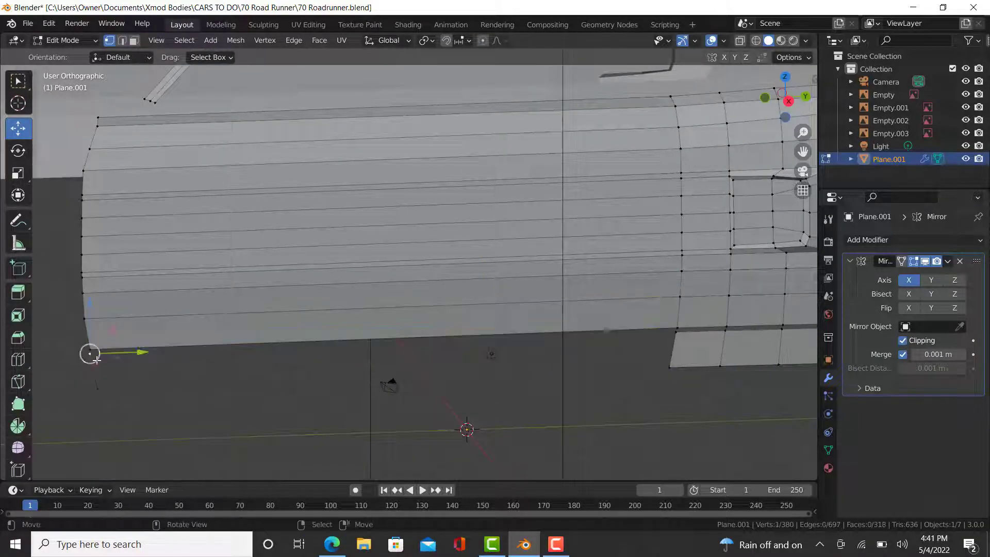
ctrl+right_click(676, 331)
key(f)
right_click(661, 359)
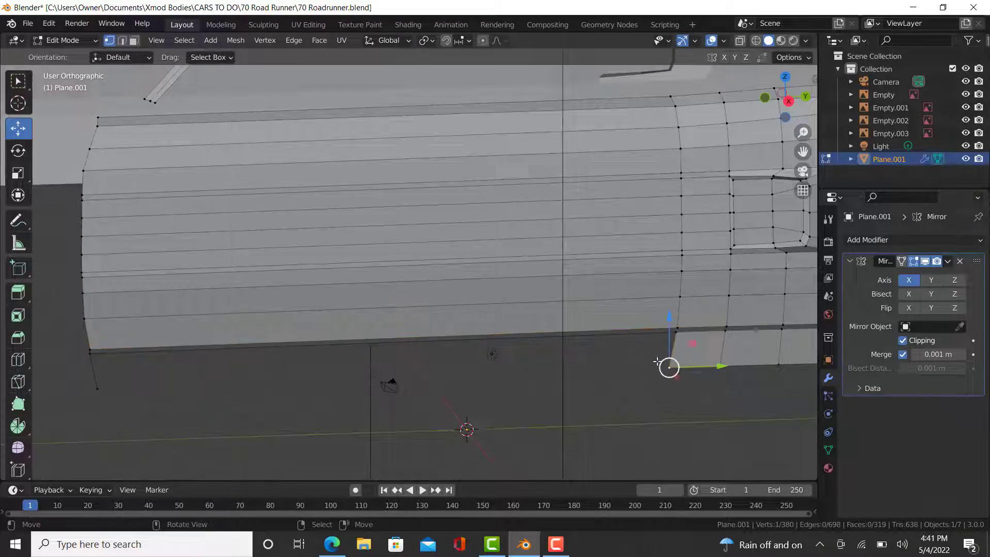
scroll(659, 360, down, 2)
ctrl+right_click(283, 378)
key(f)
right_click(287, 378)
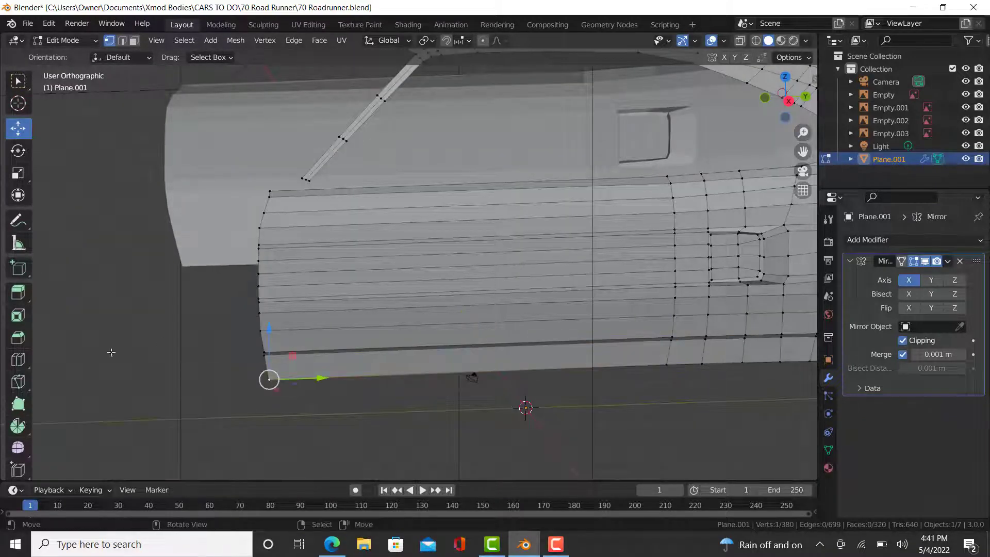
Add two vertical loop cuts across the door panel, slid towards its front edge with a factor of 0.262
click(18, 360)
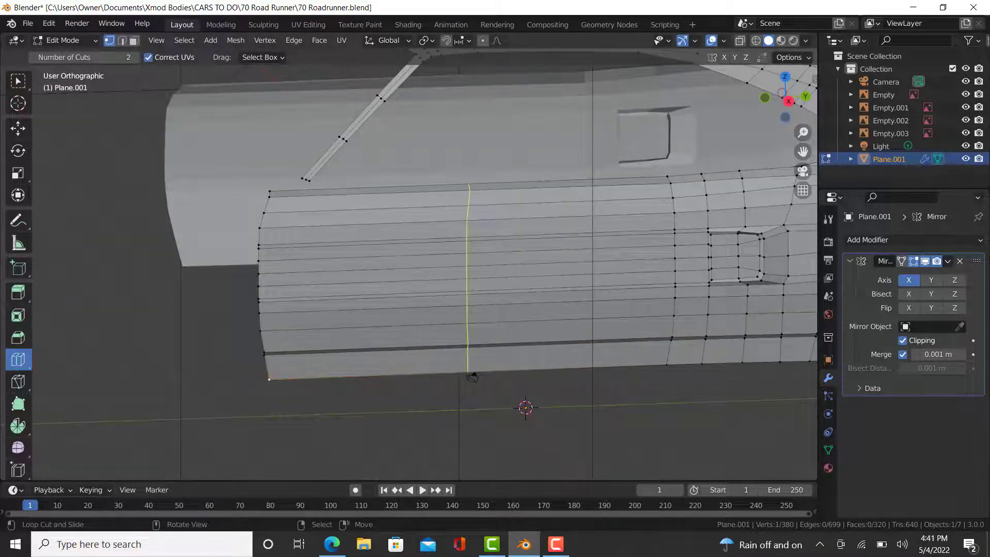
drag(473, 377, 398, 229)
key(KP_3)
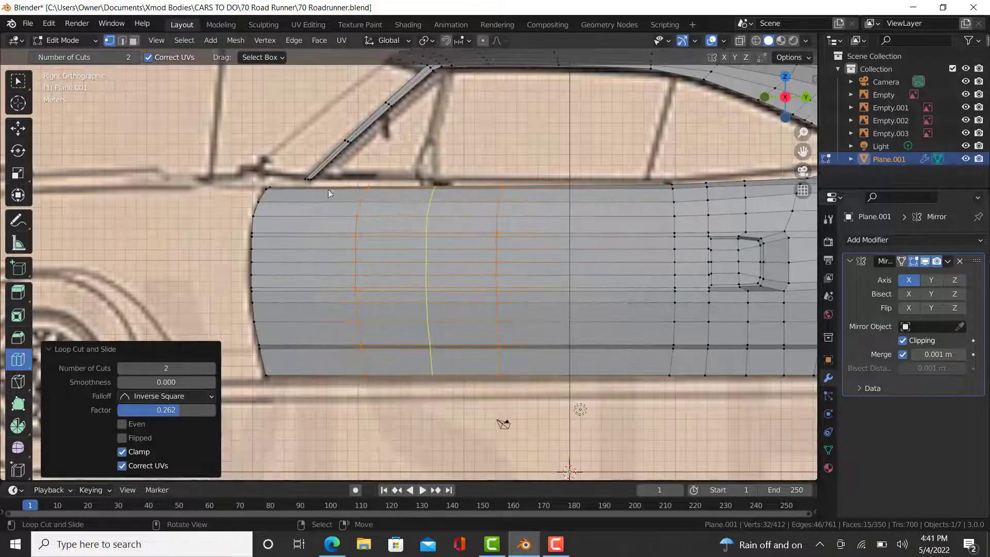
In top view, move the door's two new edge loops about 2.3 m rearward along Y
click(17, 129)
key(KP_7)
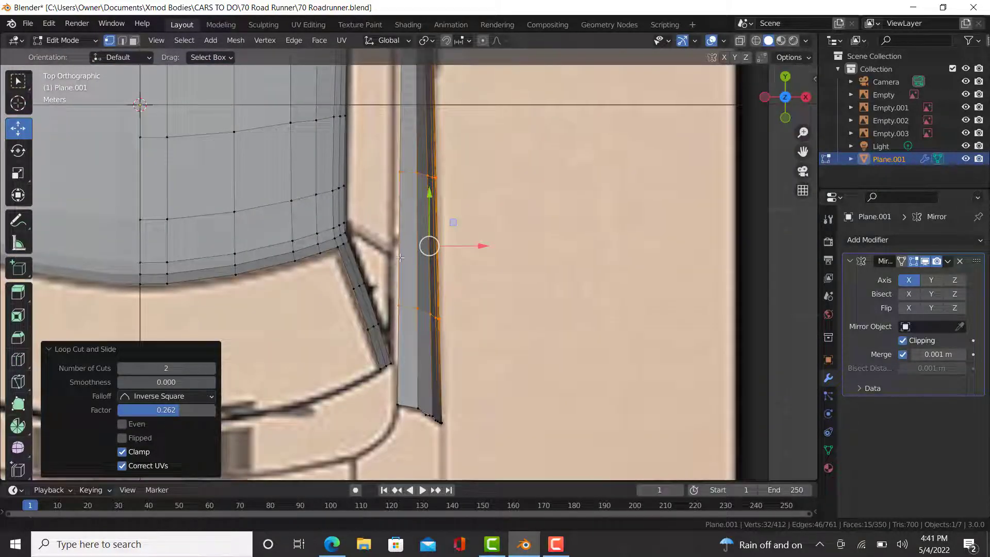
shift+middle_drag(400, 257, 403, 305)
key(g)
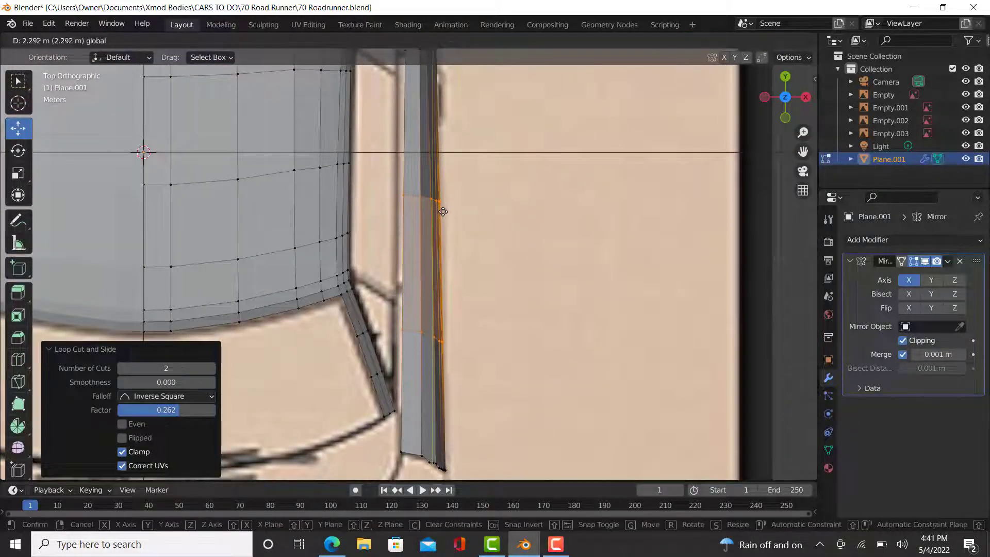
click(443, 211)
Leave mesh editing and examine the door's outline against the top blueprint and its shading from the side
scroll(435, 249, down, 4)
key(Tab)
scroll(435, 249, up, 4)
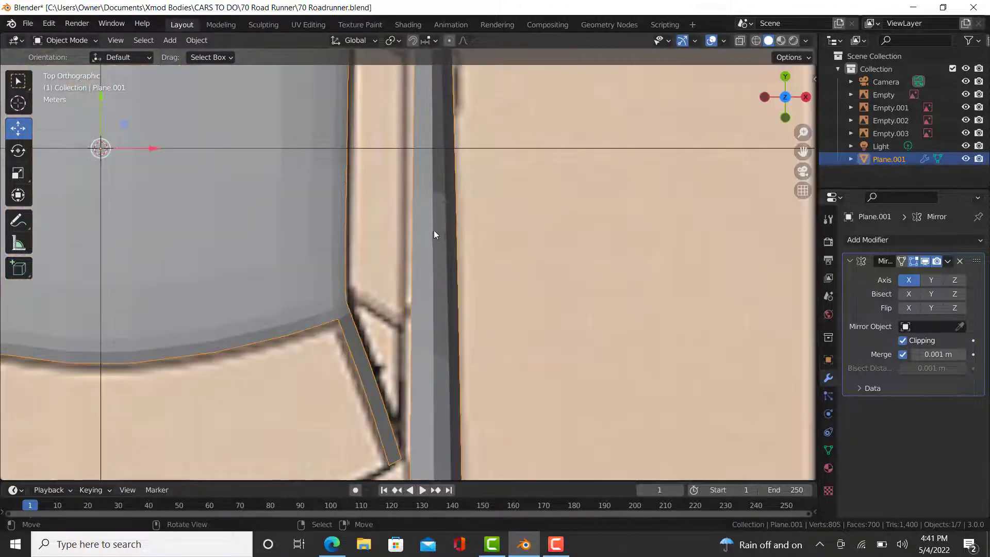
scroll(434, 235, down, 4)
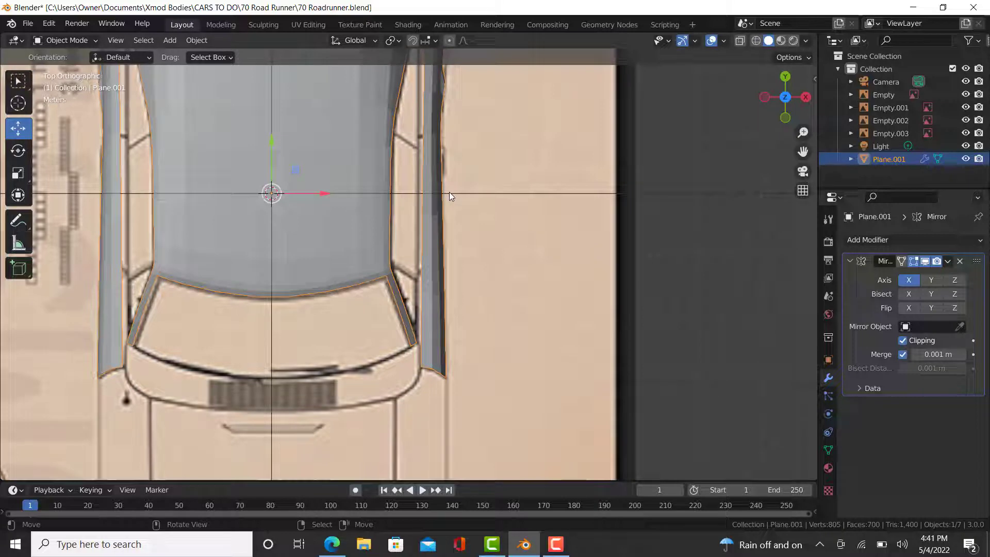
middle_drag(462, 173, 349, 160)
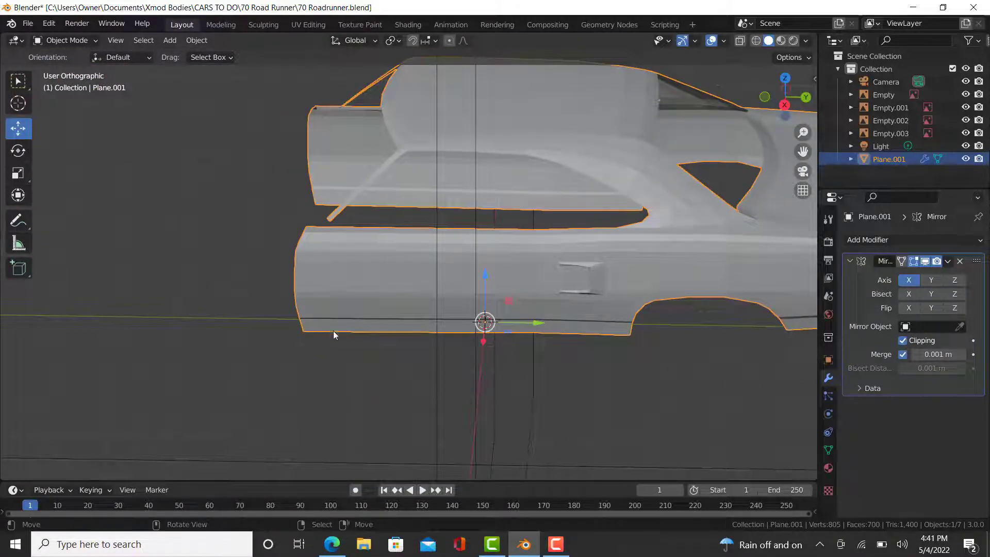
scroll(354, 323, up, 5)
middle_drag(357, 293, 513, 298)
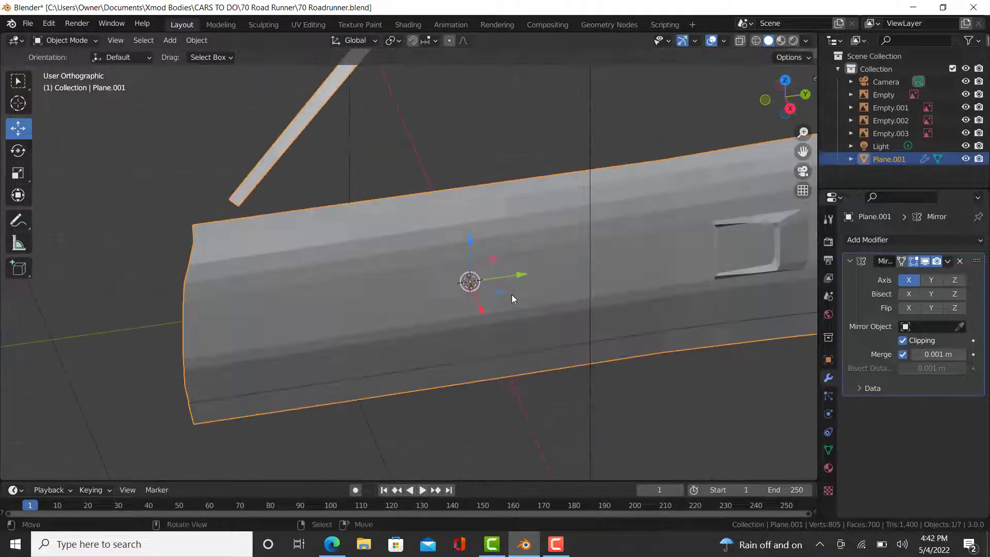
Compare the door side with the top-view blueprint again, and examine the whole body from the side and rear
key(KP_7)
scroll(462, 248, down, 8)
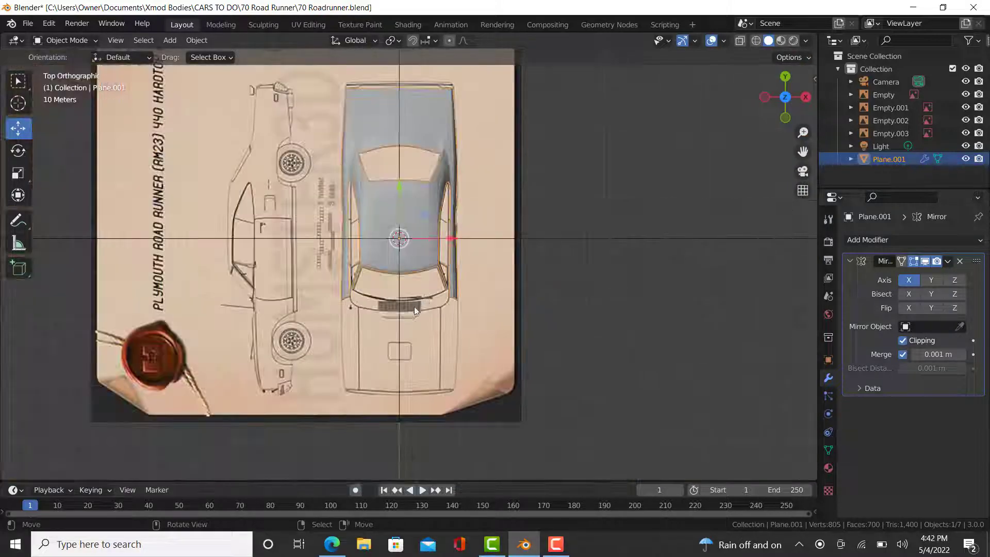
scroll(438, 347, up, 3)
scroll(487, 169, up, 5)
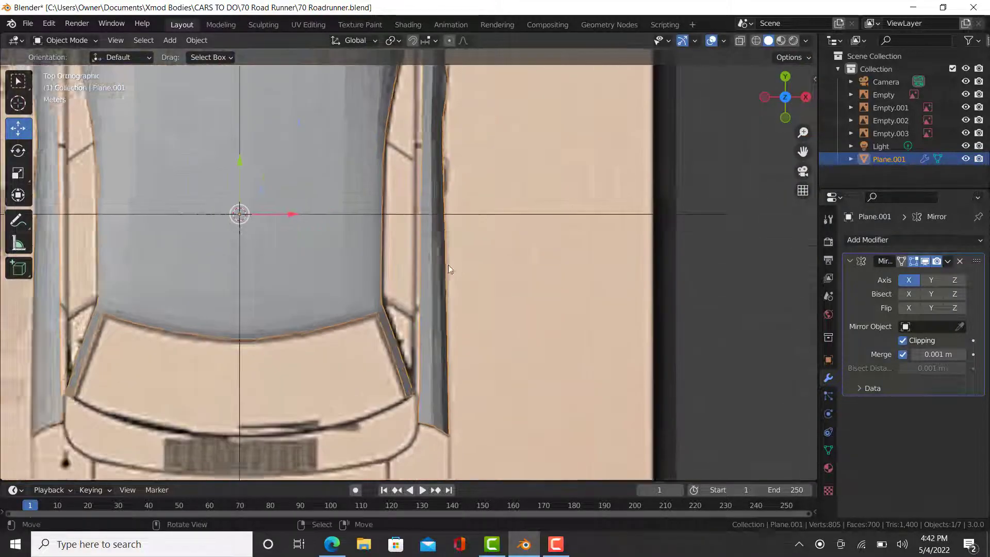
key(Tab)
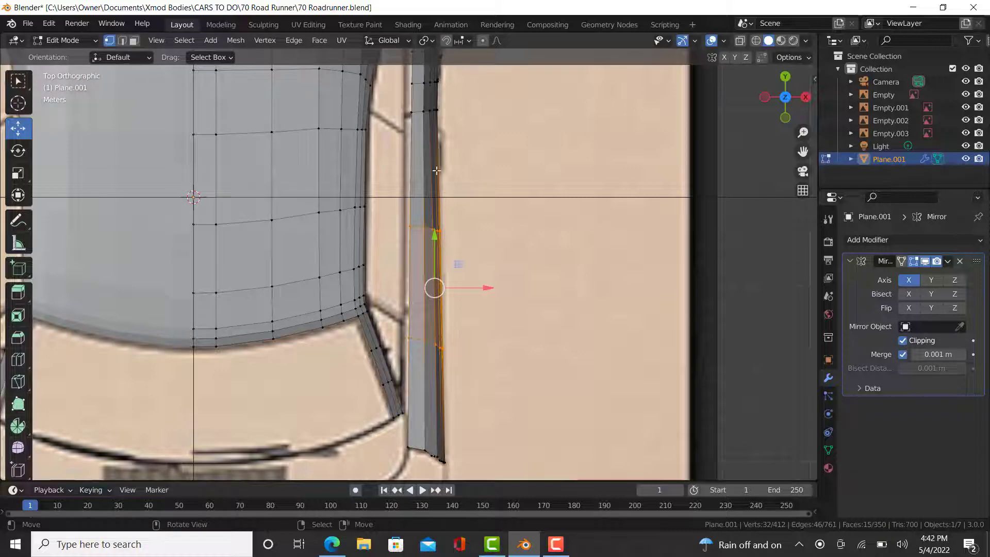
scroll(453, 122, down, 6)
key(Tab)
shift+middle_drag(486, 184, 408, 176)
scroll(489, 227, up, 5)
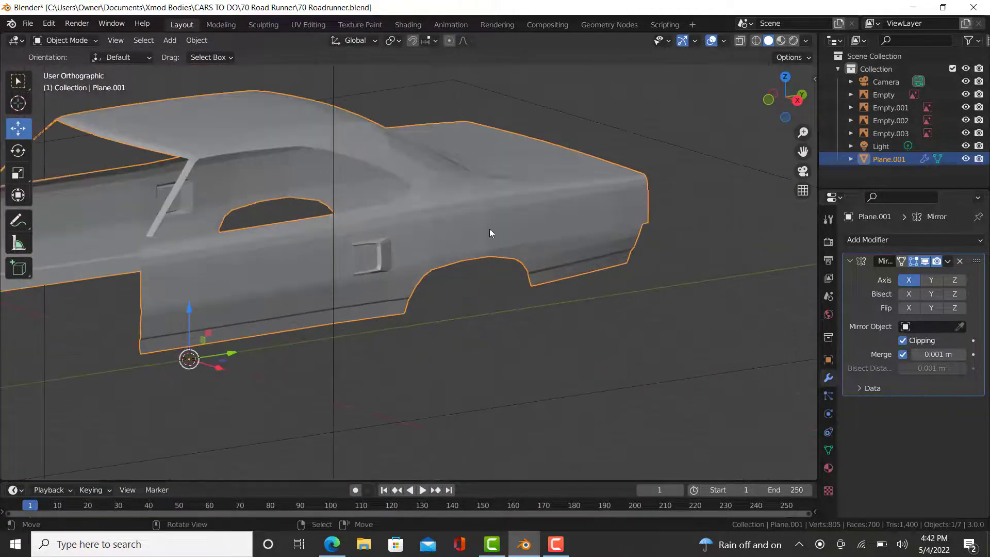
middle_drag(327, 219, 290, 212)
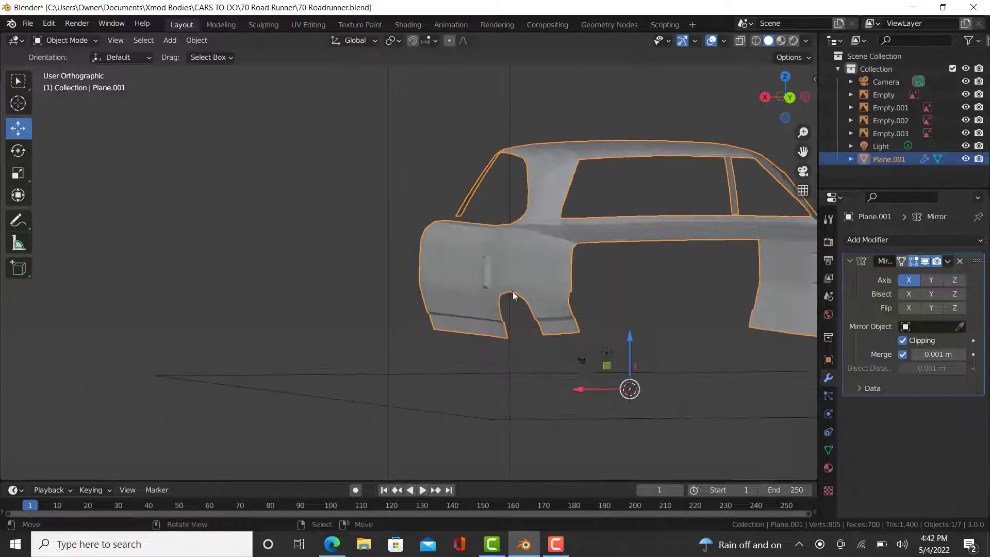
scroll(513, 292, up, 2)
scroll(513, 267, down, 3)
middle_drag(524, 268, 505, 240)
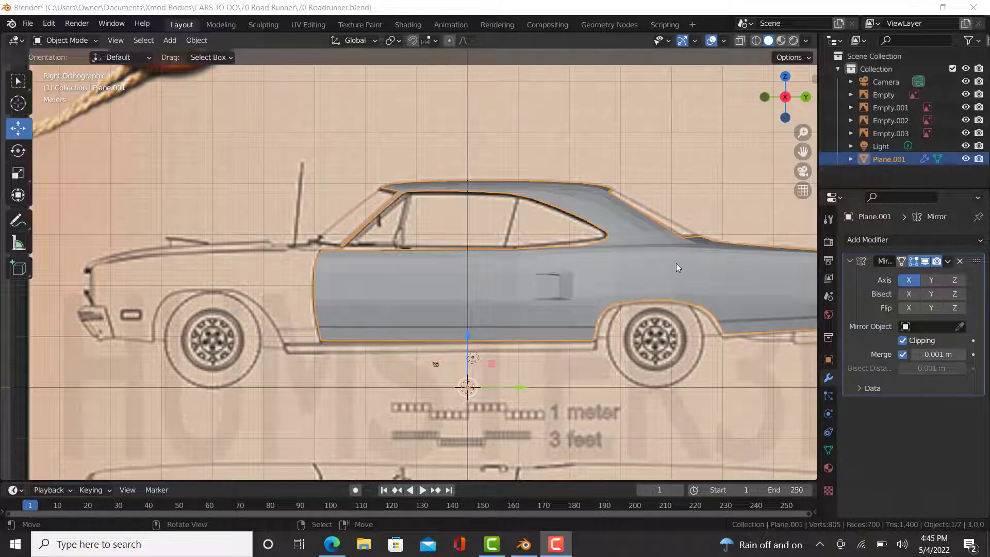
Edit the body mesh and select the band of 12 faces around the rear wheel arch
click(658, 274)
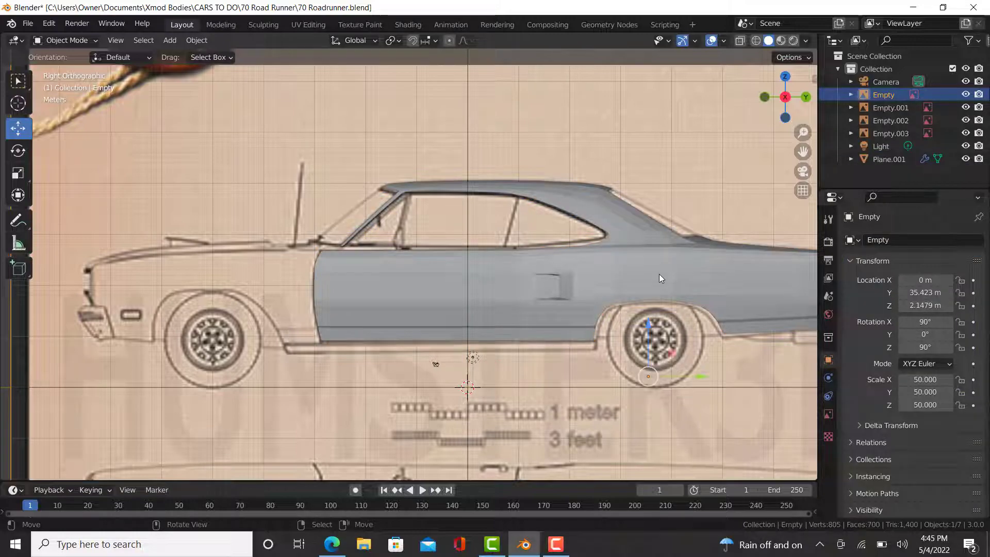
click(658, 274)
key(Tab)
scroll(589, 362, up, 1)
scroll(590, 363, up, 3)
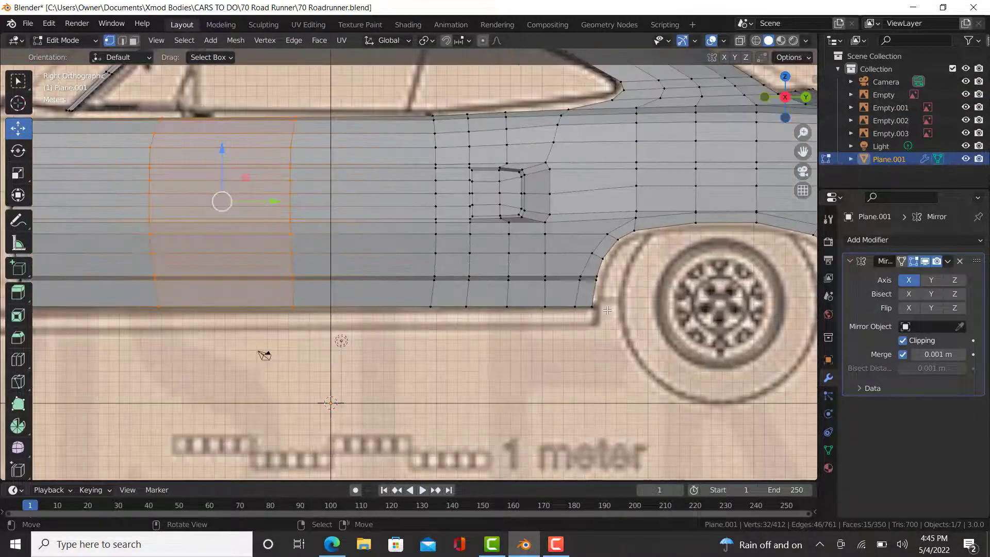
click(607, 310)
ctrl+scroll(567, 310, down, 5)
ctrl+click(525, 310)
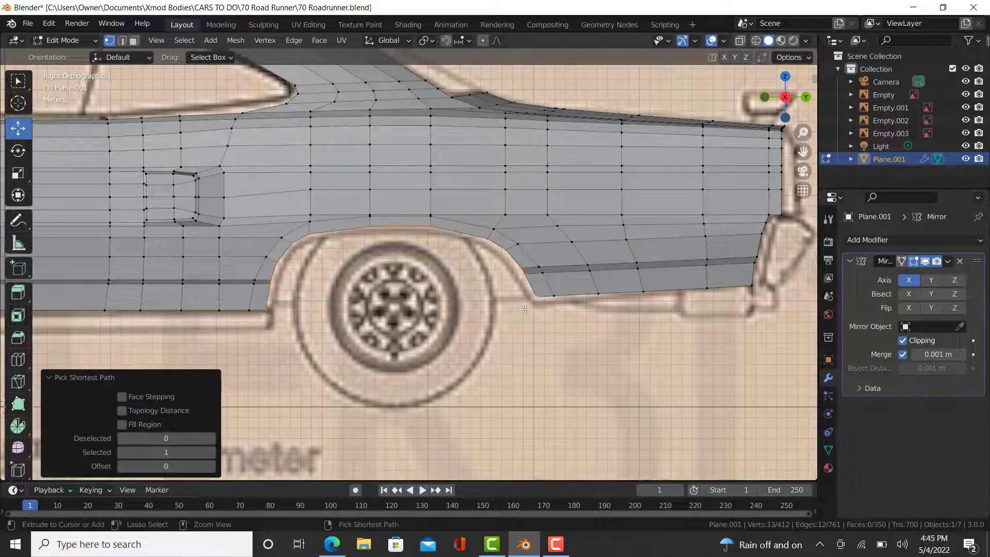
ctrl+click(550, 296)
ctrl+click(430, 218)
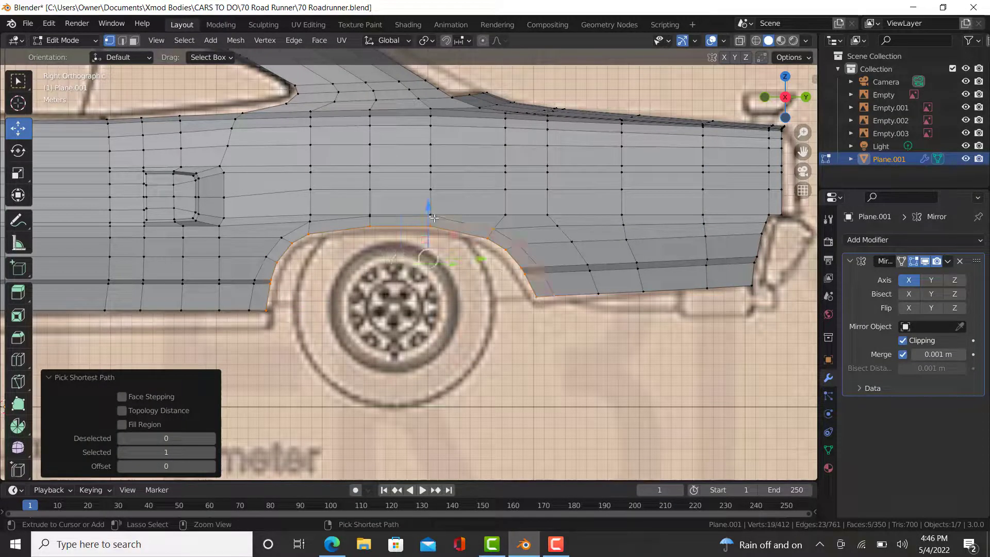
scroll(273, 252, up, 2)
scroll(283, 321, down, 4)
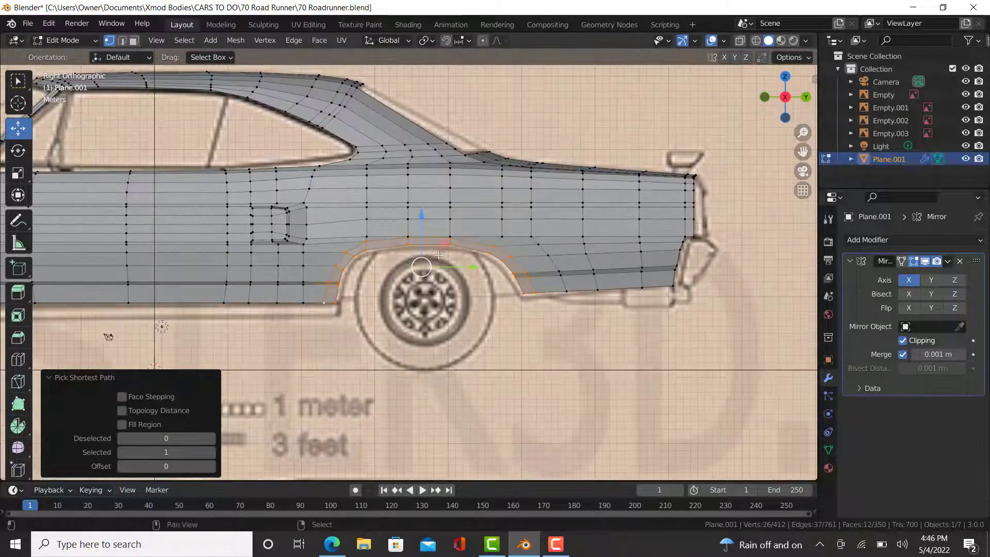
Duplicate the rear wheel arch band along Y and move the copy forward onto the blueprint's front wheel
ctrl+scroll(310, 309, down, 5)
key(shift+d)
key(y)
click(172, 280)
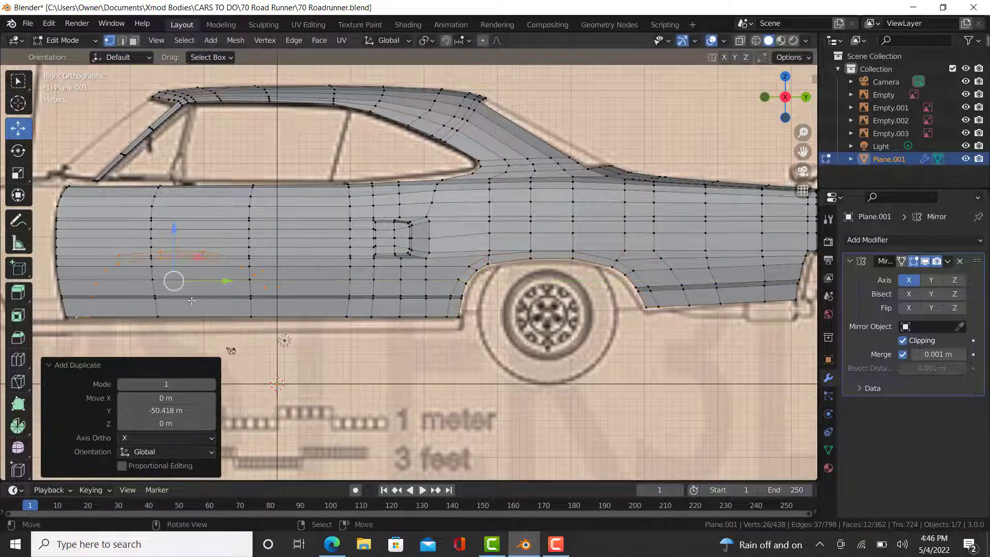
shift+middle_drag(172, 280, 505, 245)
drag(524, 235, 256, 268)
scroll(336, 271, up, 4)
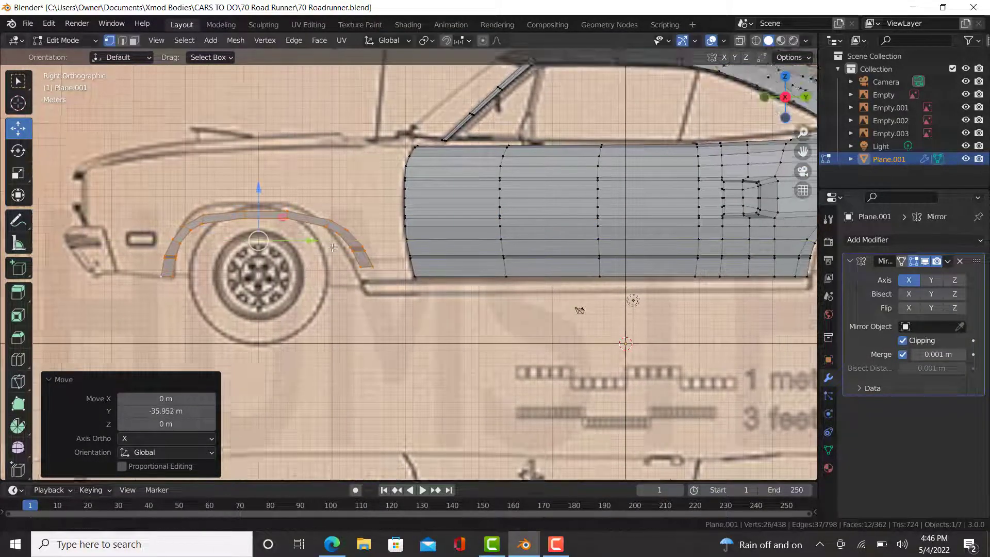
Nudge the copied arch band about 0.57 m forward and flip it front to back with a Y scale of -0.974
drag(337, 284, 329, 285)
key(s)
key(y)
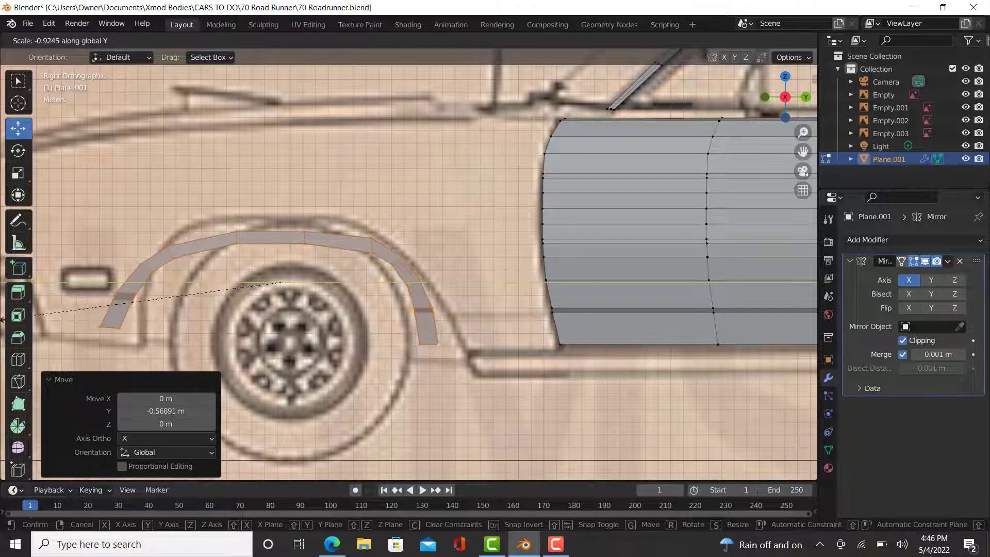
click(802, 324)
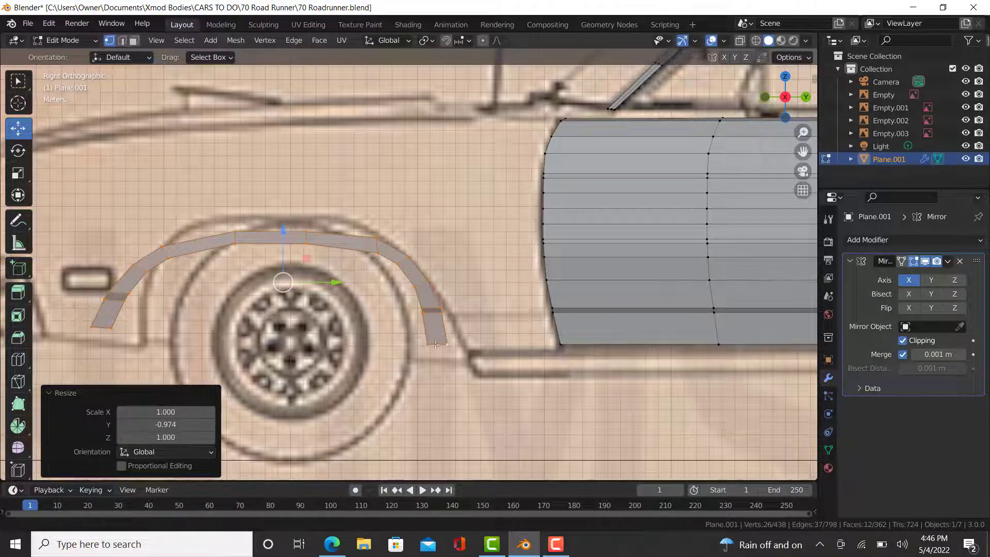
Move the front arch band about 1.46 m rearward and scale it by 1.030 along Y
shift+middle_drag(337, 278, 386, 281)
key(g)
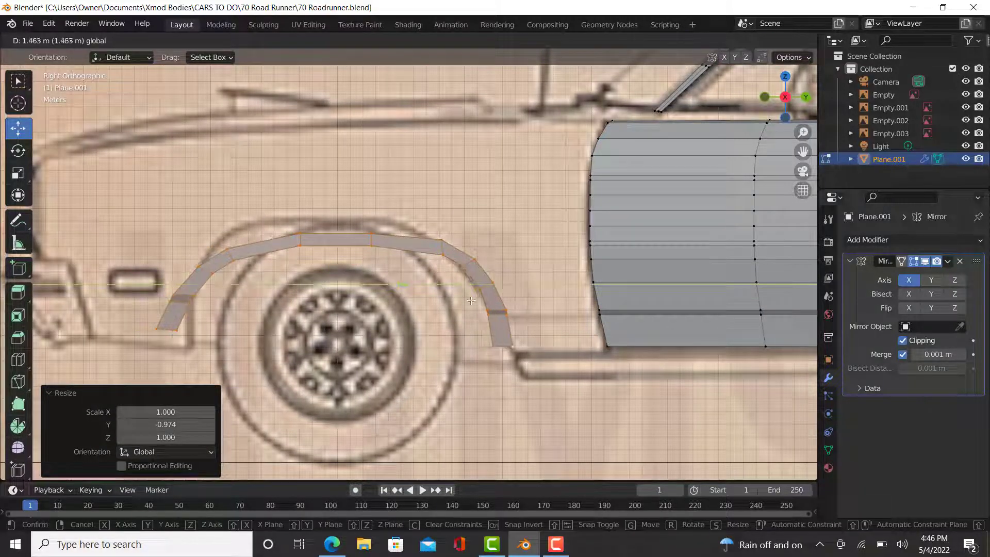
click(404, 289)
key(s)
key(y)
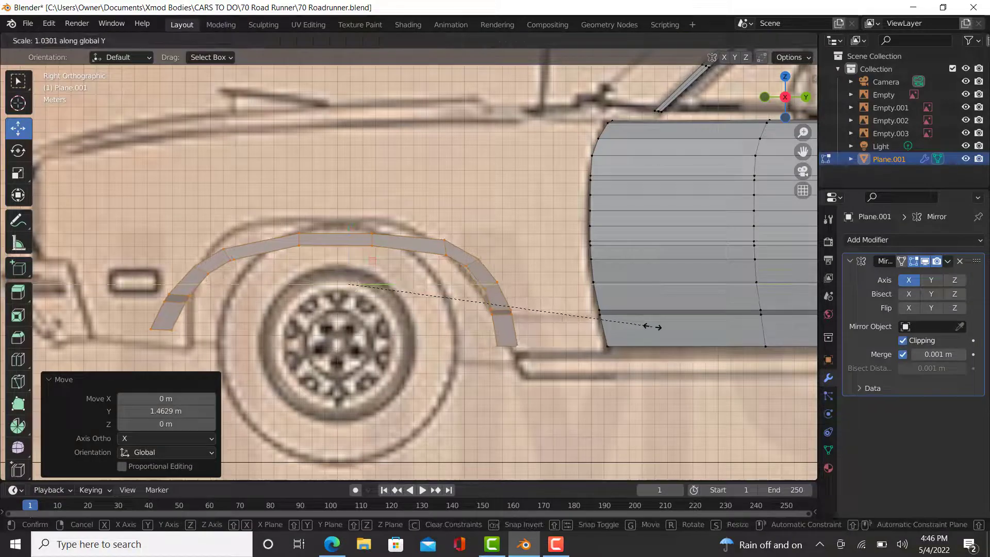
click(652, 326)
scroll(502, 313, up, 3)
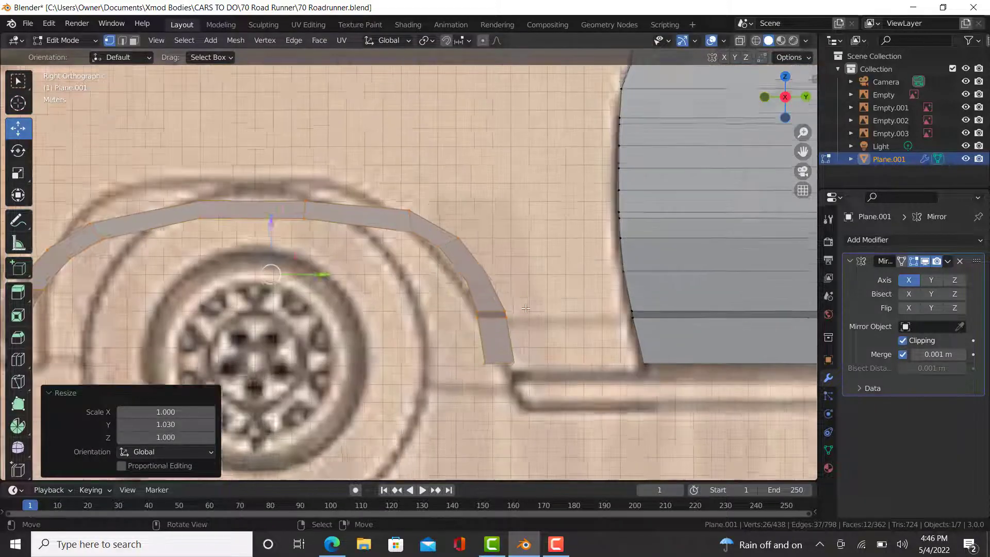
scroll(499, 275, down, 6)
shift+middle_drag(721, 354, 384, 383)
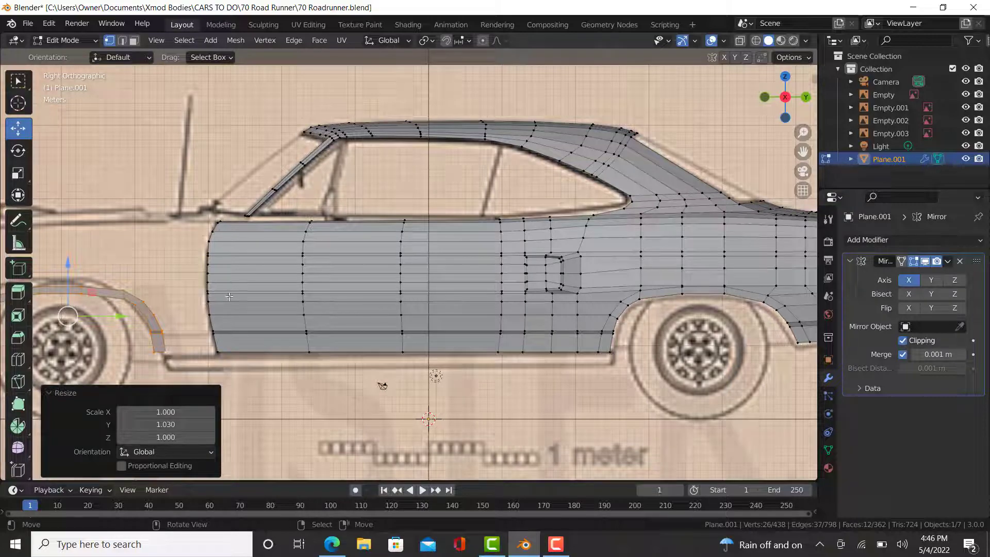
scroll(119, 307, up, 4)
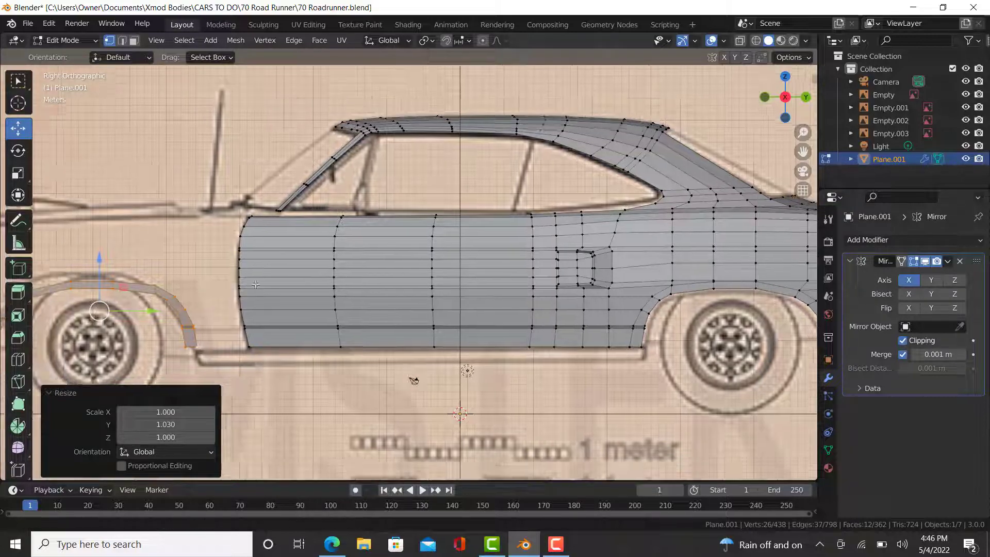
Move the lower end of the front arch band's rear leg back and down onto the blueprint's rocker corner
click(315, 341)
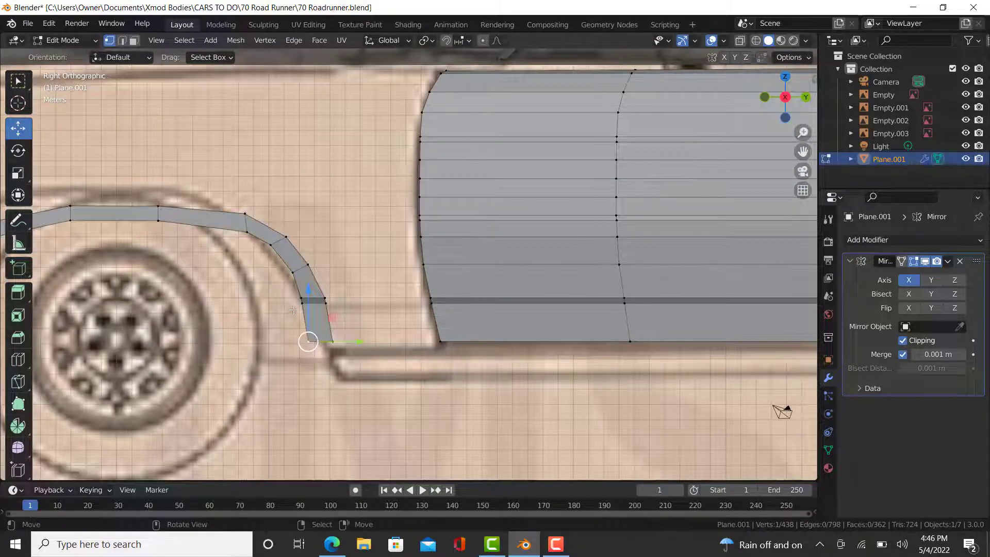
scroll(293, 310, up, 3)
ctrl+click(344, 365)
key(g)
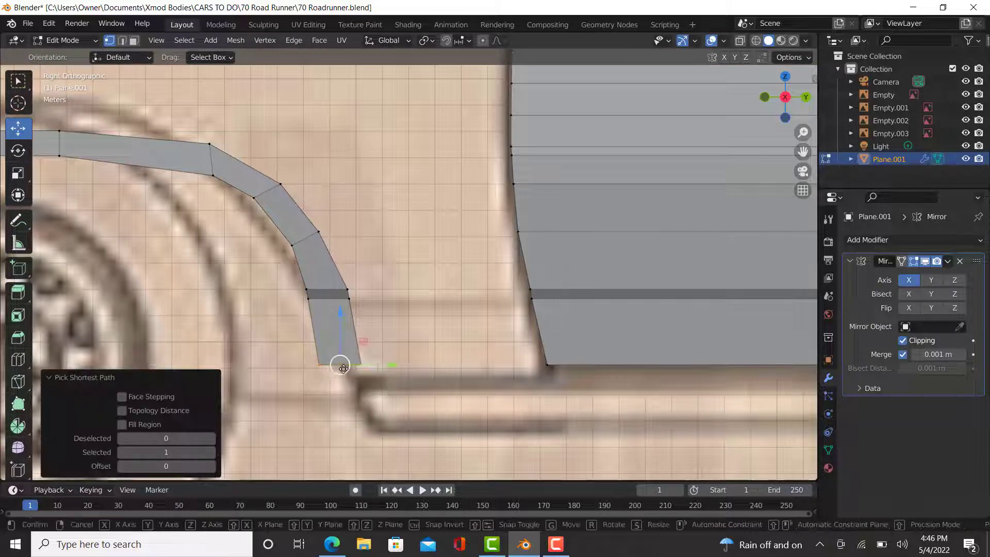
click(377, 384)
Shift the narrow strip on the arch's rear leg rearward so the leg follows the blueprint's wheel opening
ctrl+click(343, 292)
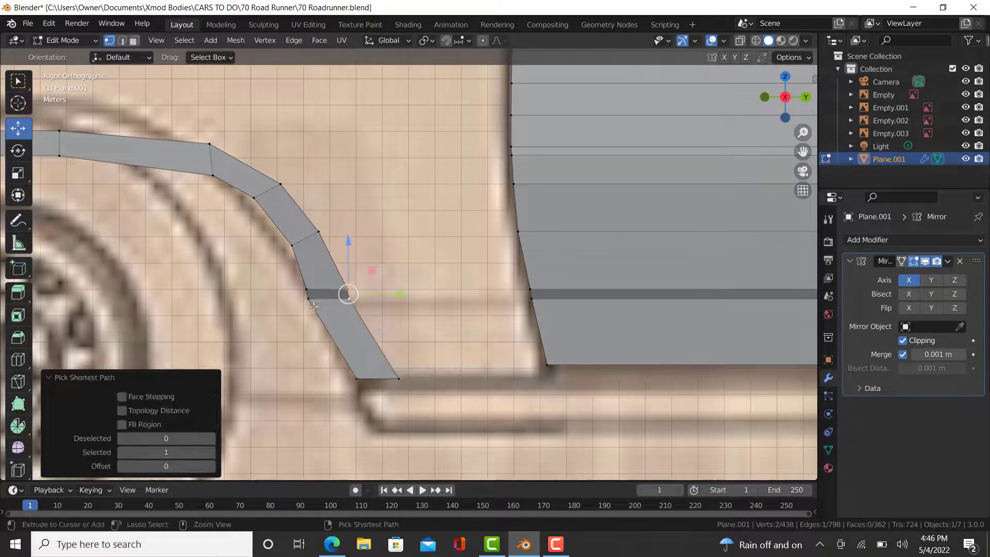
mouse_move(378, 295)
mouse_down()
mouse_move(389, 297)
mouse_move(373, 285)
mouse_up()
right_click(359, 289)
ctrl+right_click(323, 289)
right_click(361, 298)
ctrl+right_click(361, 298)
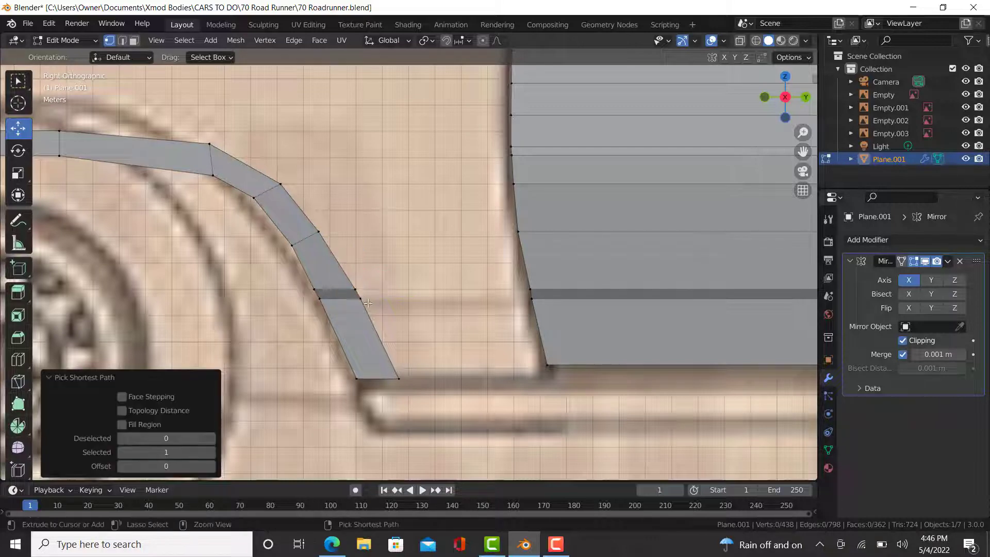
Fill a face between the narrow strip on the arch's rear leg and the matching strip at the door's front edge
right_click(355, 287)
ctrl+right_click(360, 298)
mouse_move(536, 306)
ctrl+mouse_down()
mouse_move(553, 305)
mouse_move(517, 283)
ctrl+mouse_up()
key(f)
Raise the bottom edge of the arch's rear leg to the door's lower edge and fill the face between them
right_click(399, 379)
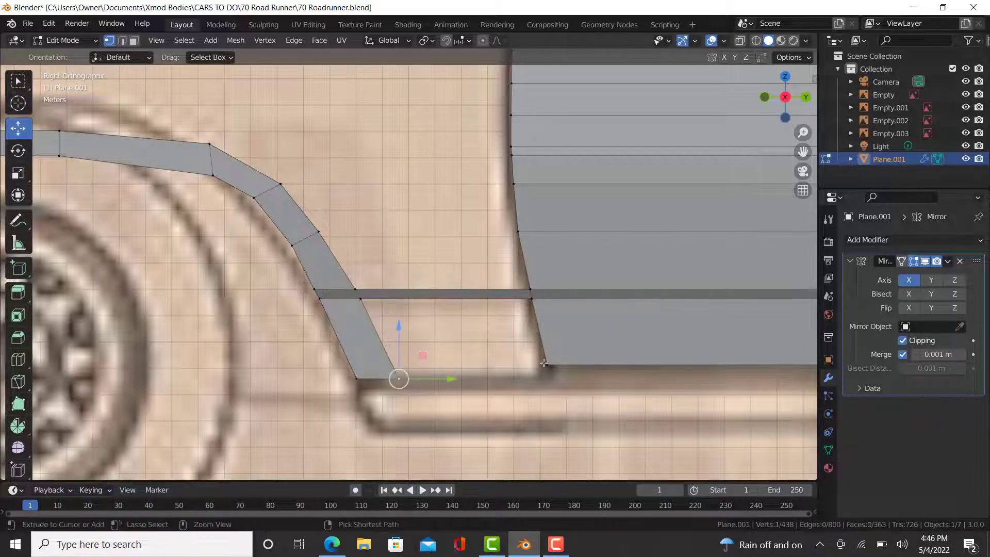
ctrl+right_click(356, 379)
drag(371, 331, 386, 316)
right_click(398, 367)
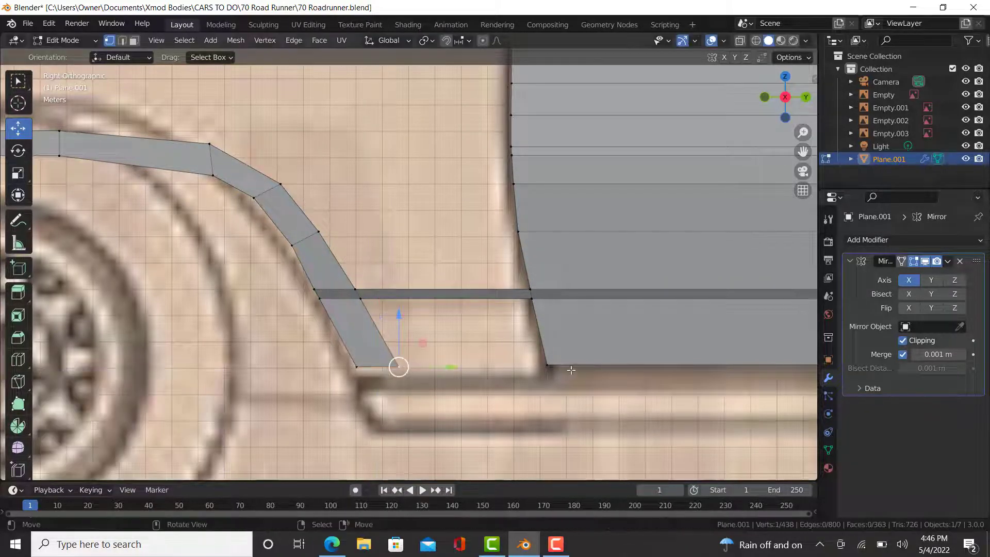
ctrl+right_click(544, 365)
key(f)
Select the lower body edge from the arch's rear leg to just behind the door and rotate it by -0.198°
right_click(544, 364)
scroll(370, 384, down, 2)
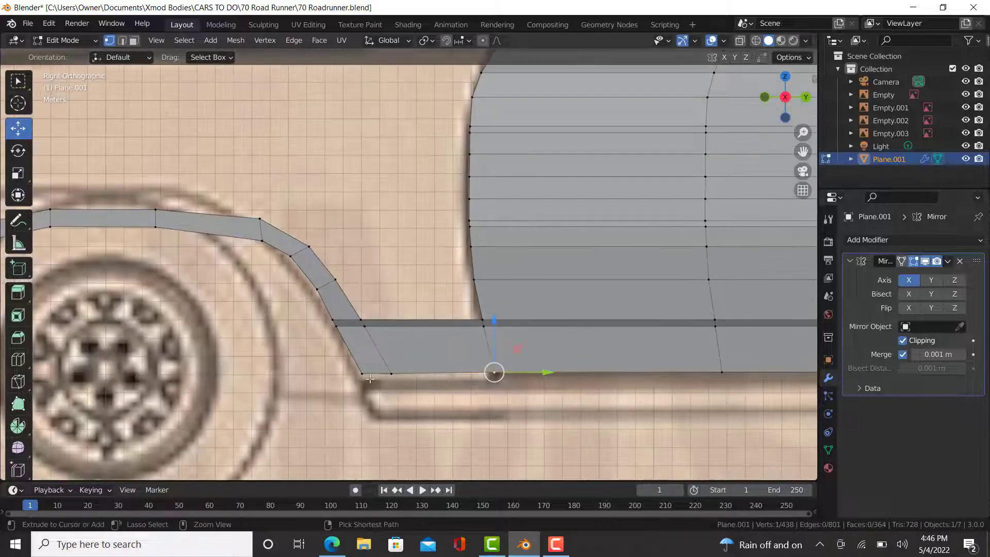
ctrl+right_click(360, 372)
scroll(387, 364, down, 5)
shift+middle_drag(475, 360, 428, 315)
scroll(427, 314, up, 3)
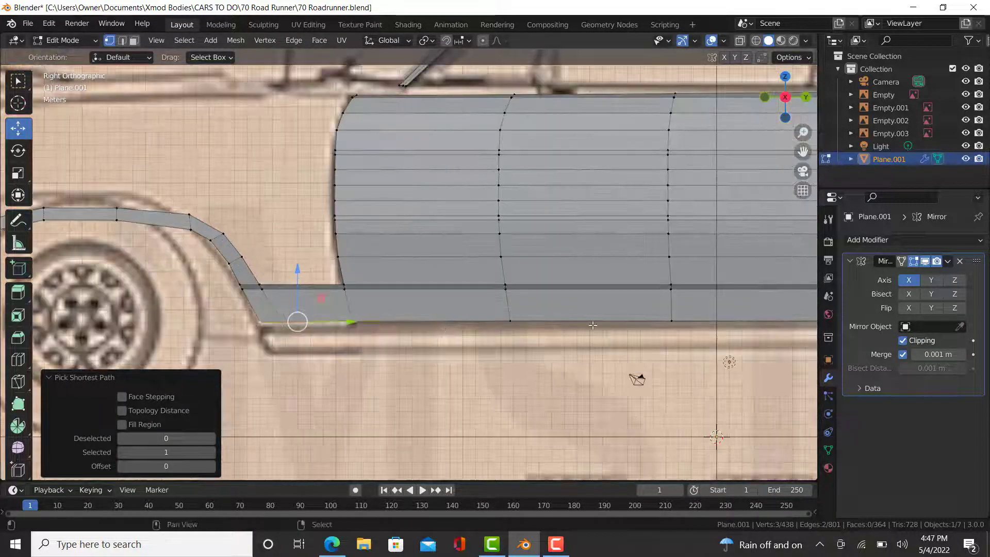
shift+middle_drag(750, 326, 575, 303)
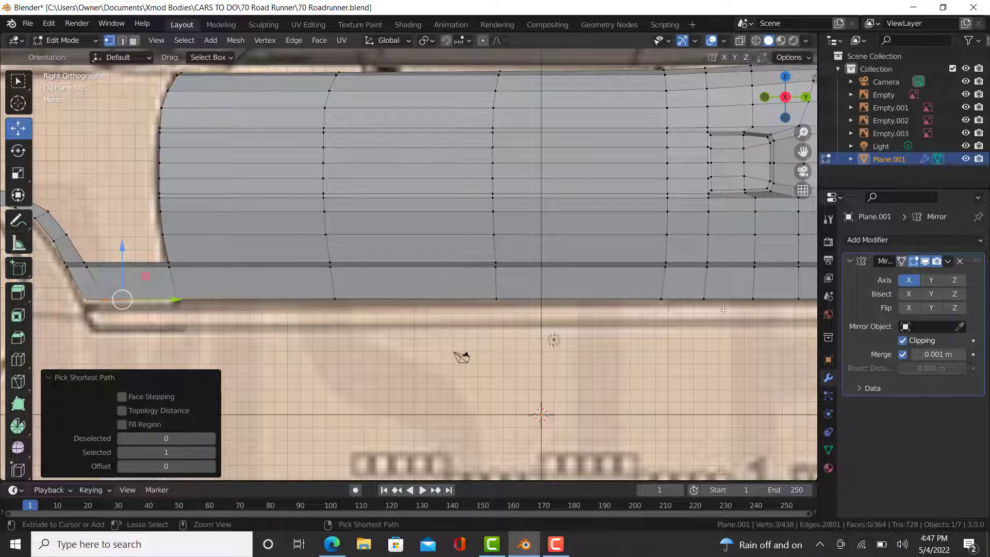
ctrl+right_click(704, 299)
key(r)
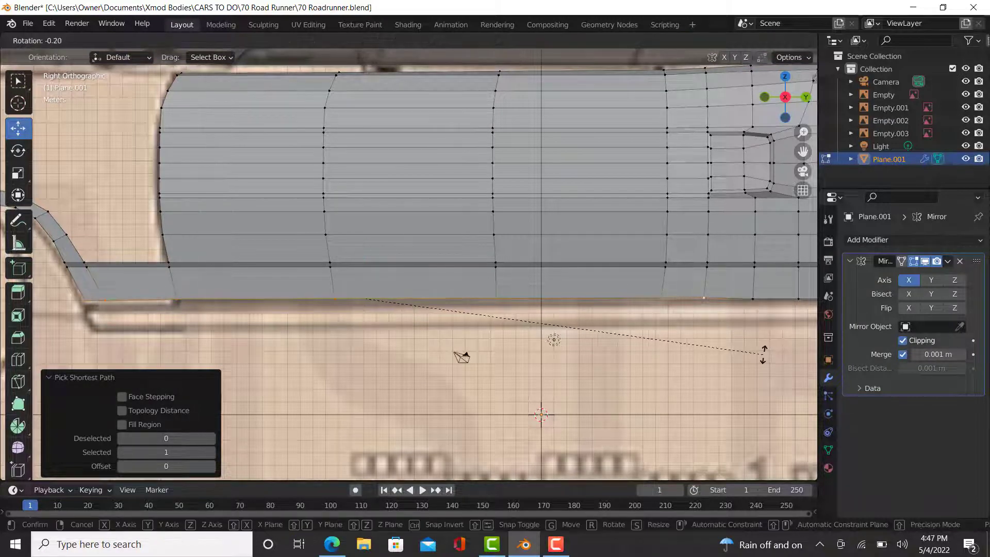
click(763, 354)
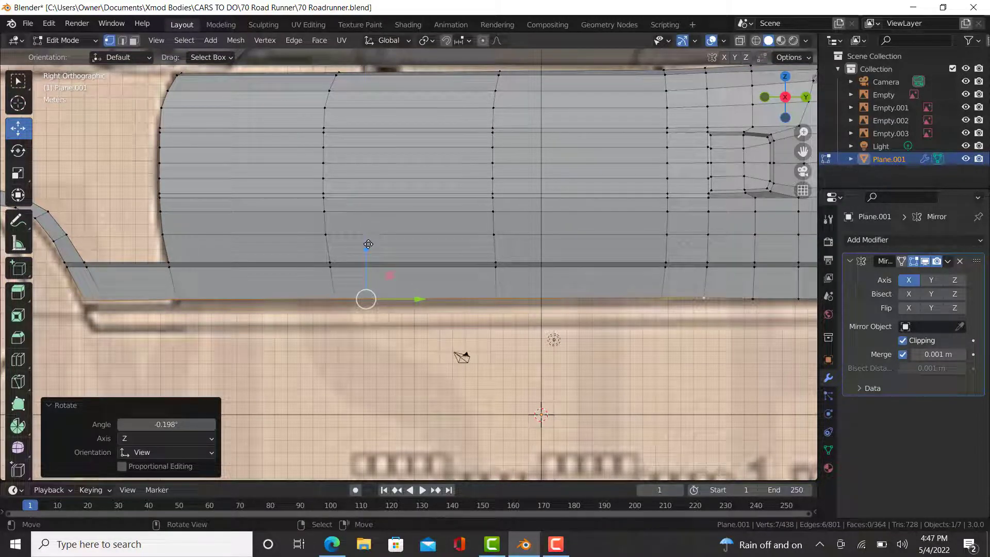
Lower the selected rocker edge 0.447 m, rotate it by -0.613° and raise it about 0.08 m to match the blueprint
drag(369, 244, 483, 300)
key(r)
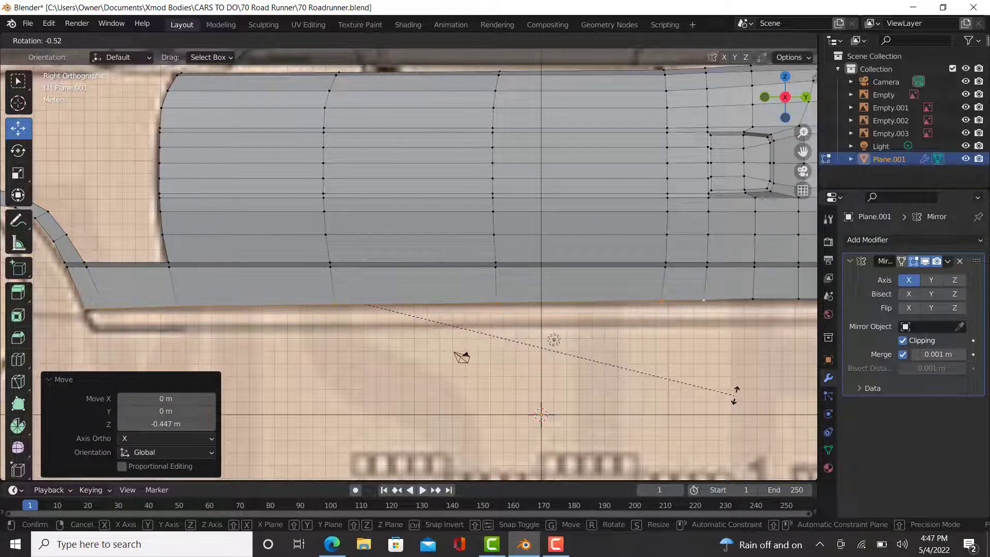
click(733, 394)
drag(367, 249, 372, 250)
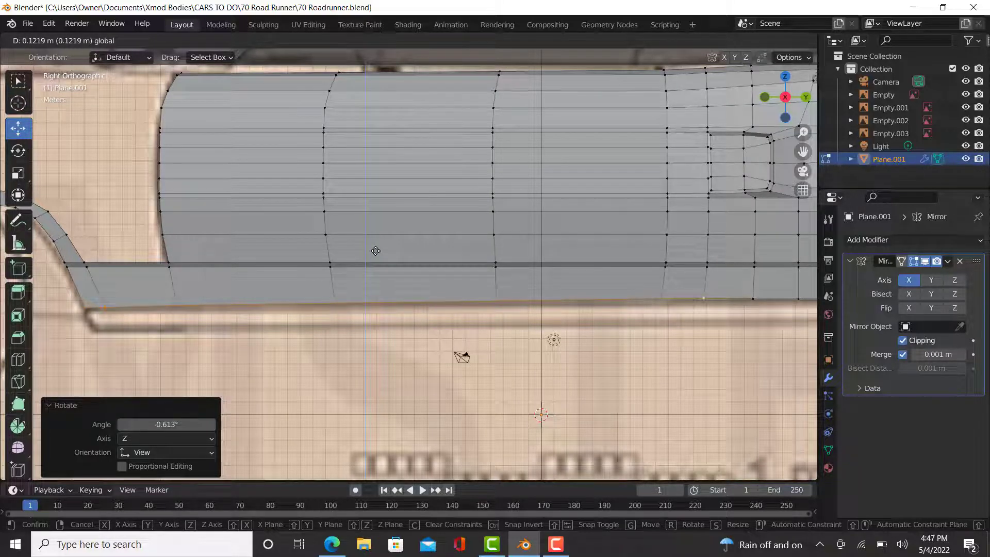
drag(376, 251, 363, 254)
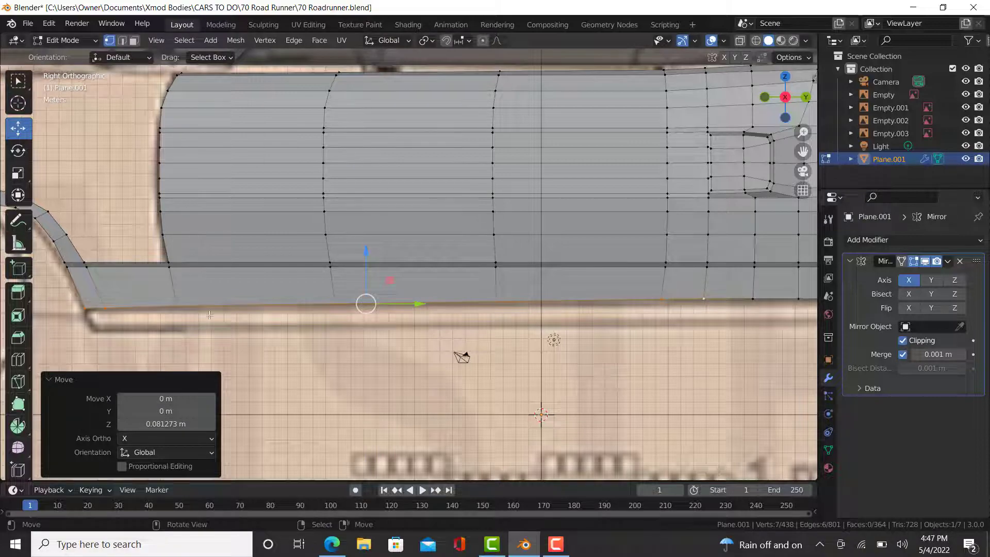
Select the whole front arch band in wireframe display and check its alignment with the blueprints from the top and front
shift+middle_drag(79, 236, 438, 255)
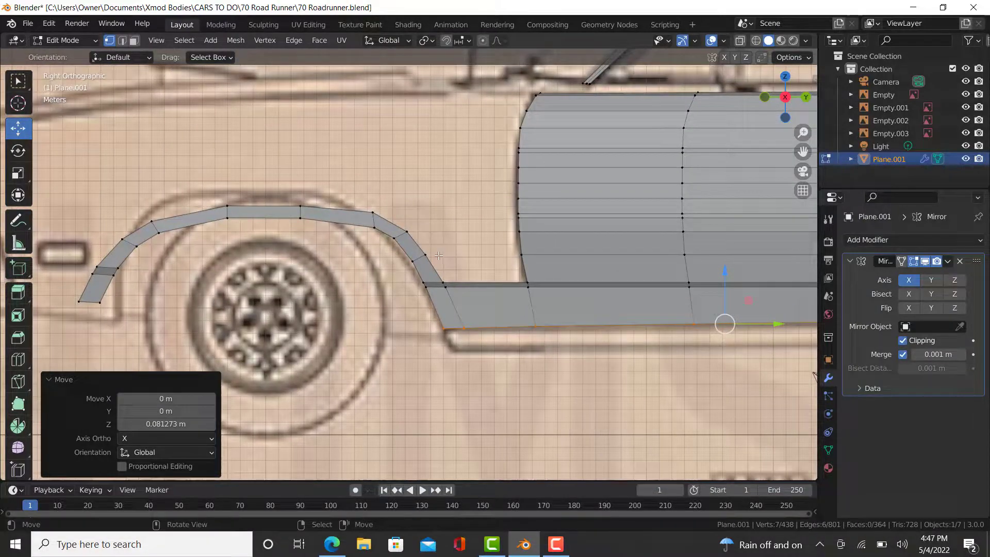
click(464, 329)
middle_drag(458, 298, 373, 274)
middle_drag(474, 309, 490, 282)
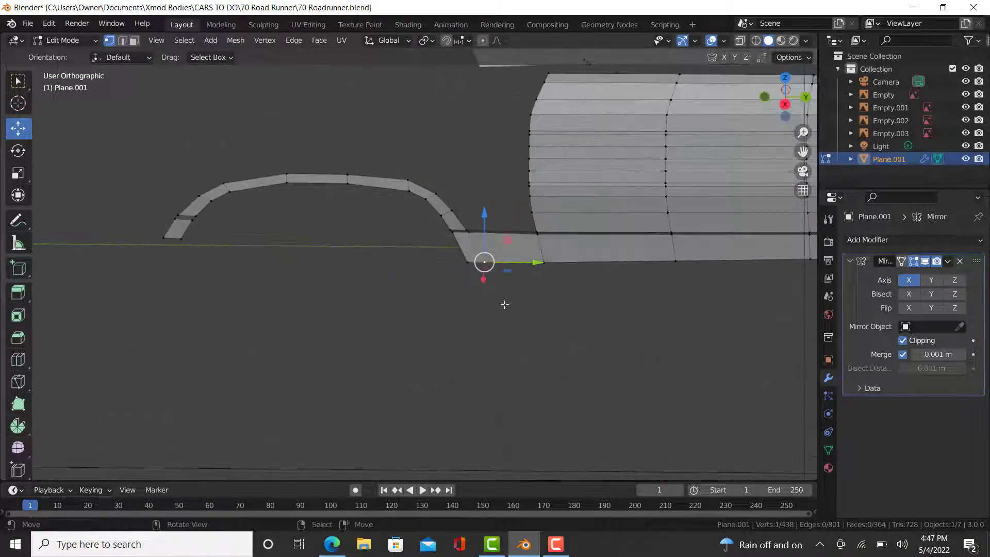
key(shift+z)
drag(504, 294, 120, 123)
key(KP_7)
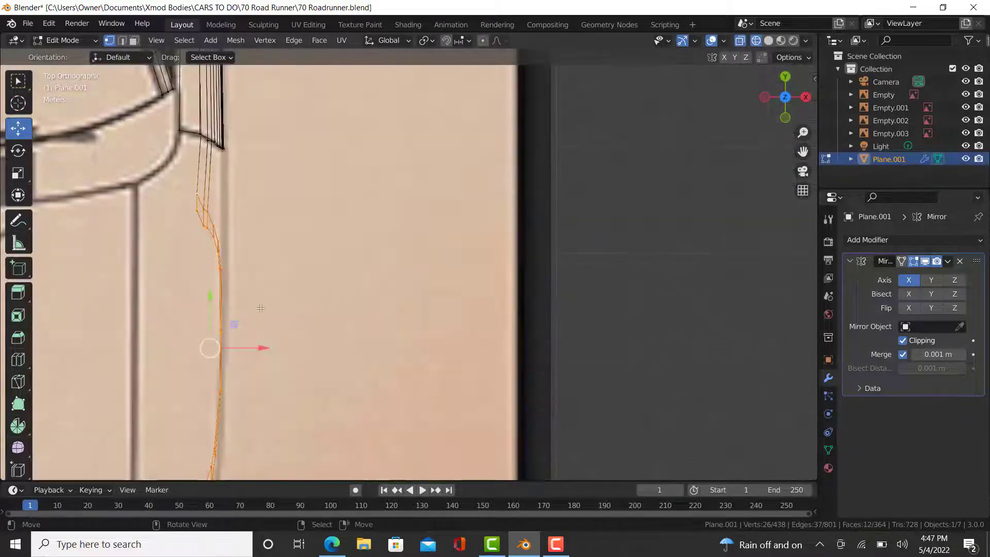
key(KP_1)
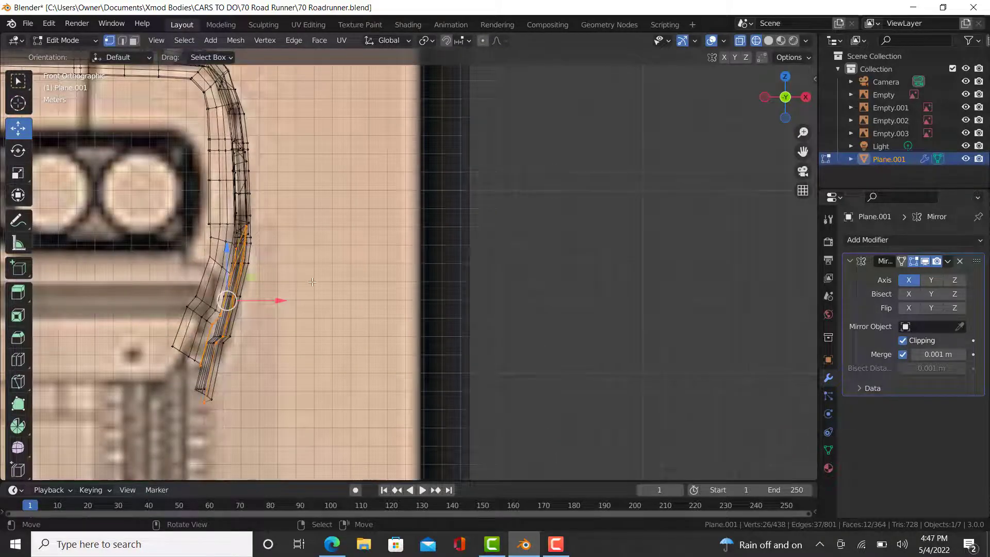
scroll(312, 282, up, 2)
key(KP_3)
scroll(332, 242, down, 5)
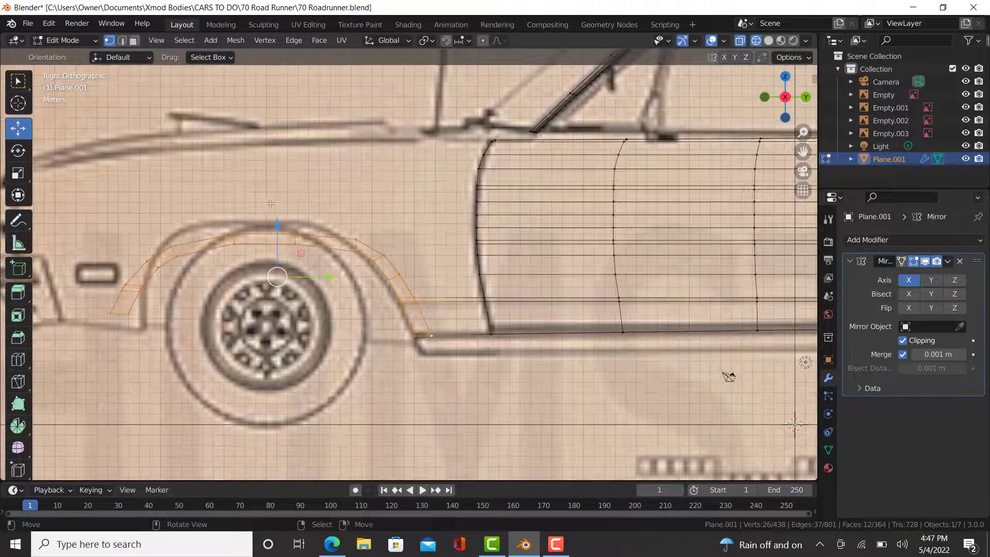
Raise the flat top section of the front arch band to the top of the blueprint's wheel opening
scroll(270, 203, up, 2)
click(307, 261)
ctrl+click(303, 246)
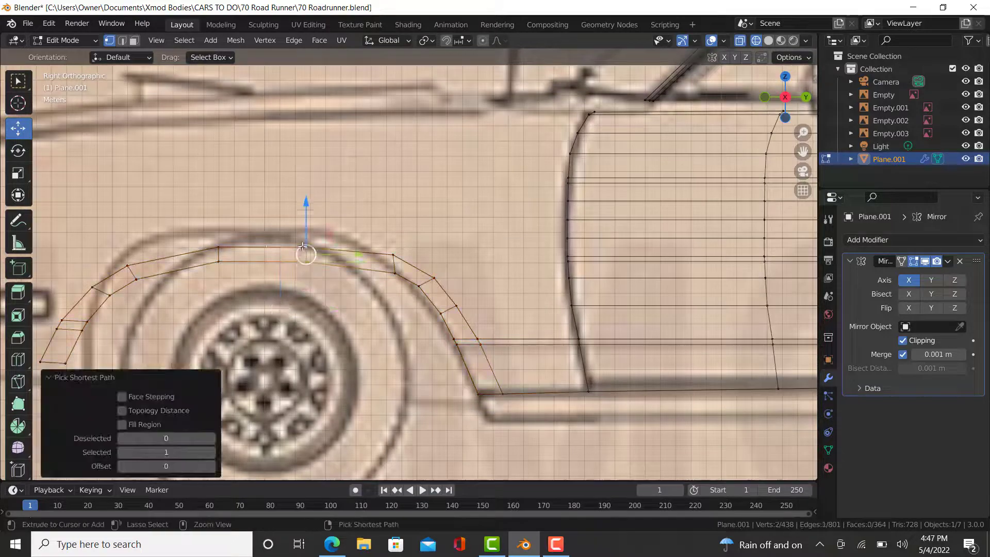
drag(270, 205, 274, 171)
Edge-slide the cross edge behind the arch's top section by a factor of -0.447 and move it onto the blueprint curve
click(393, 273)
ctrl+click(393, 255)
scroll(408, 260, up, 1)
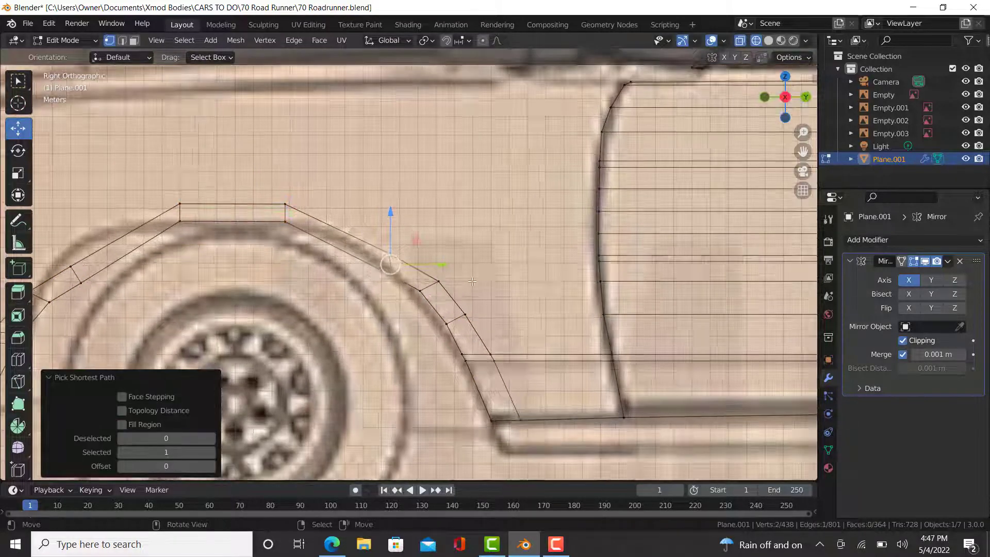
key(g)
key(g)
click(438, 279)
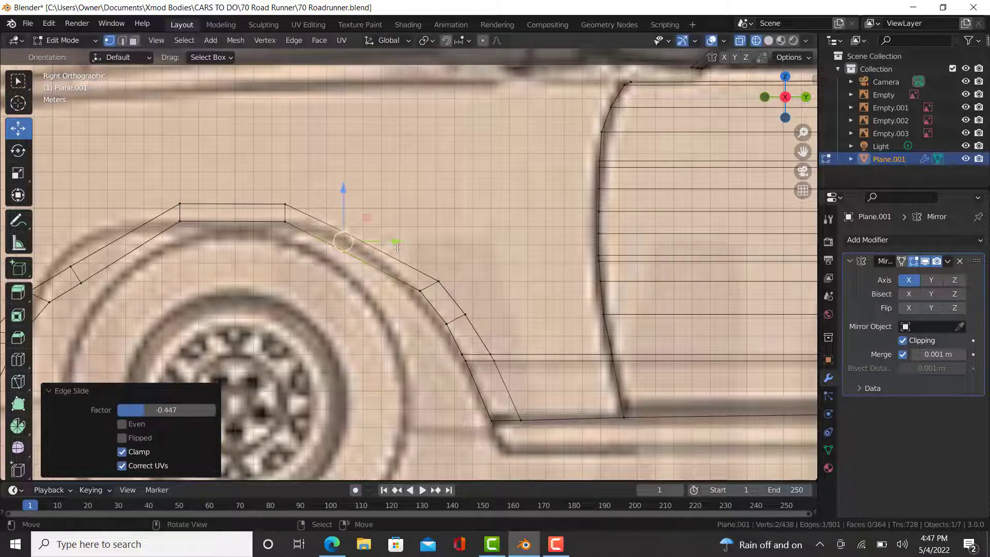
key(g)
click(413, 239)
Select the two outer vertices on the arch's upper rear section and move them 0.5644 m along Y
right_click(374, 235)
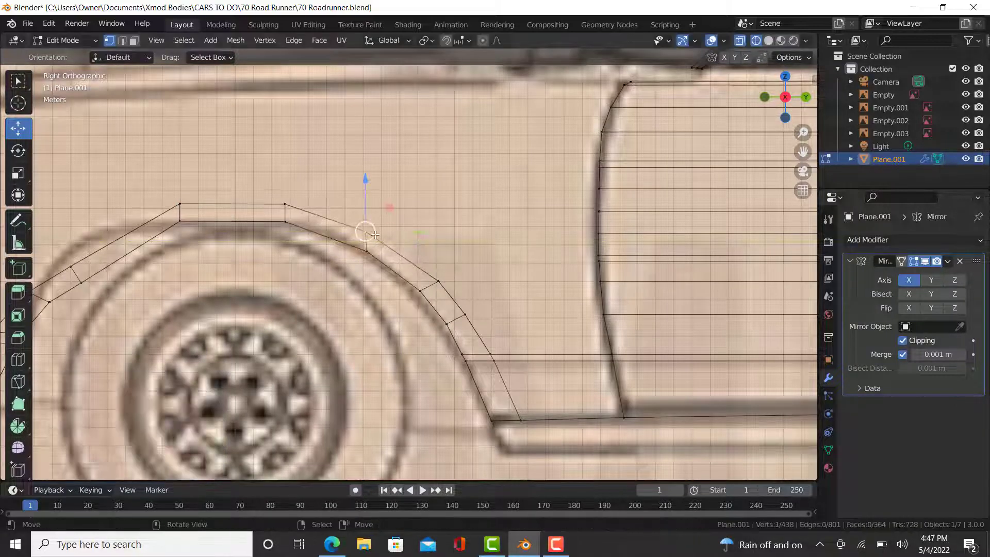
ctrl+click(286, 206)
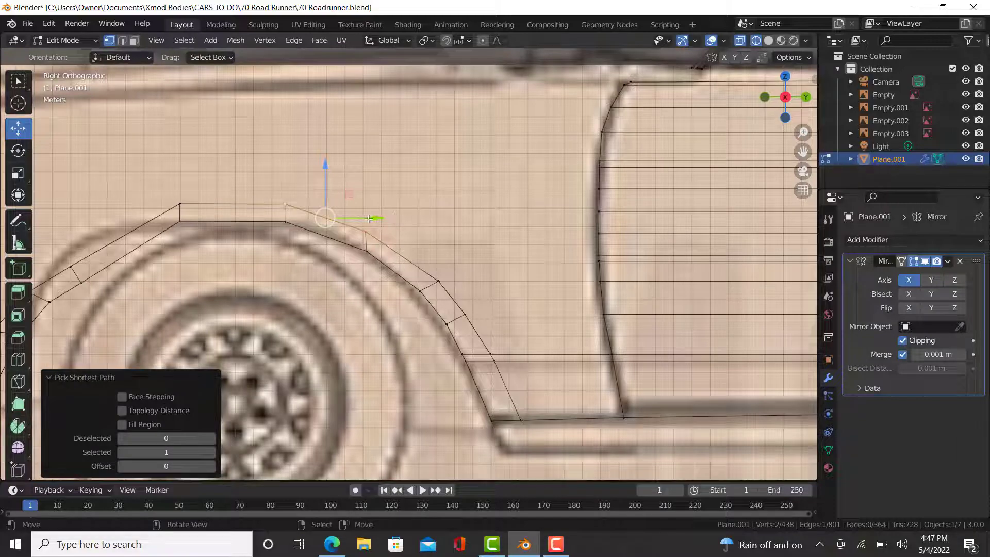
drag(369, 218, 379, 218)
Raise the two cross edges on the arch's upper front curve to fit the blueprint's wheel opening
shift+middle_drag(95, 290, 318, 266)
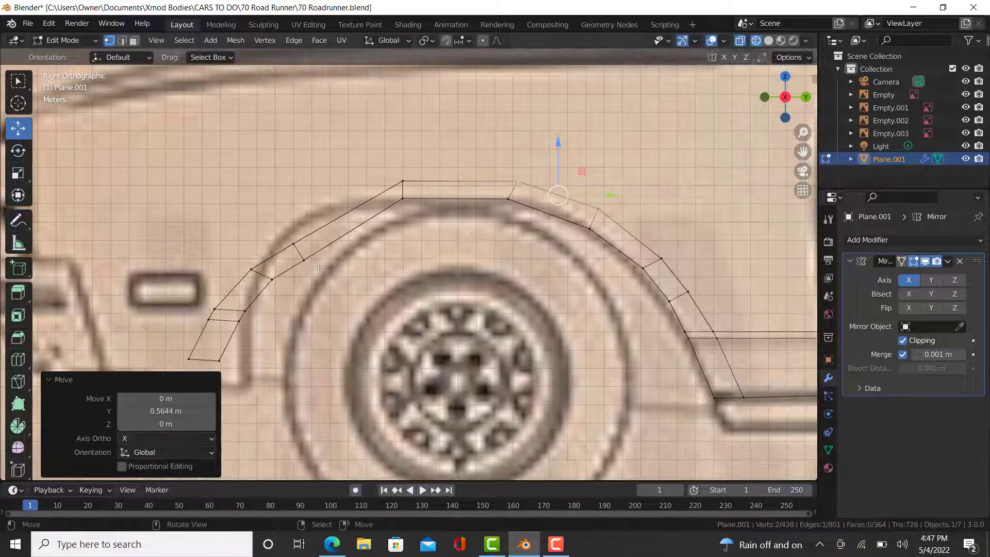
ctrl+click(304, 260)
drag(302, 202, 319, 167)
ctrl+click(271, 279)
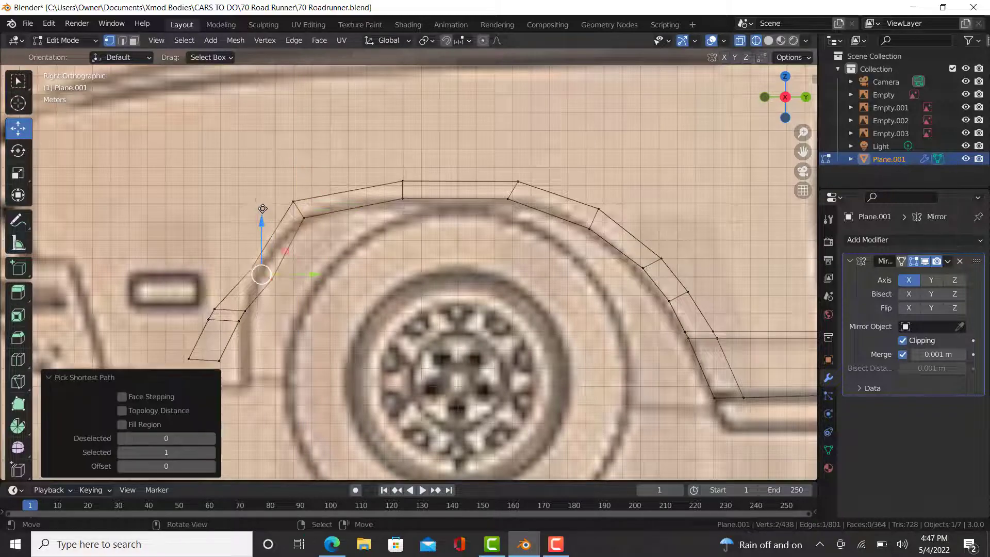
drag(262, 218, 255, 194)
Move the bottom edge of the arch's front leg rearward and down to the lower corner of the blueprint's wheel opening
shift+middle_drag(231, 342, 288, 290)
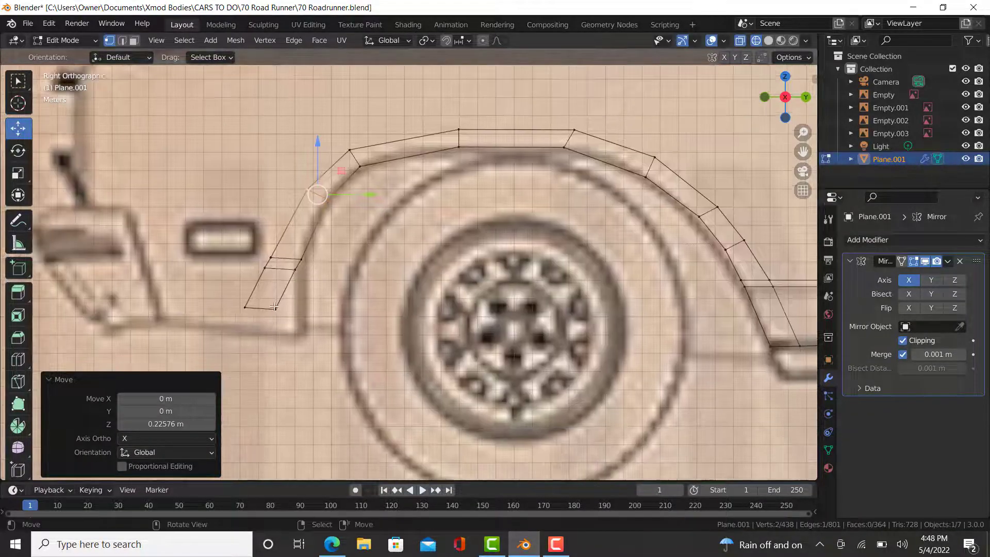
ctrl+click(258, 308)
key(g)
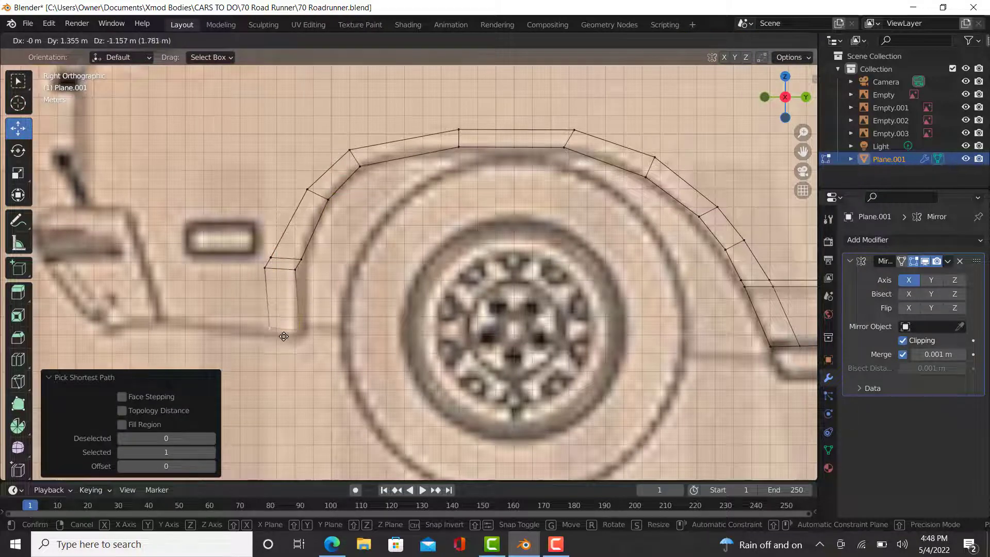
click(287, 335)
Check the Road Runner photo in the browser and move the lower edge of the front leg's narrow strip about 0.176 m along Y
right_click(295, 269)
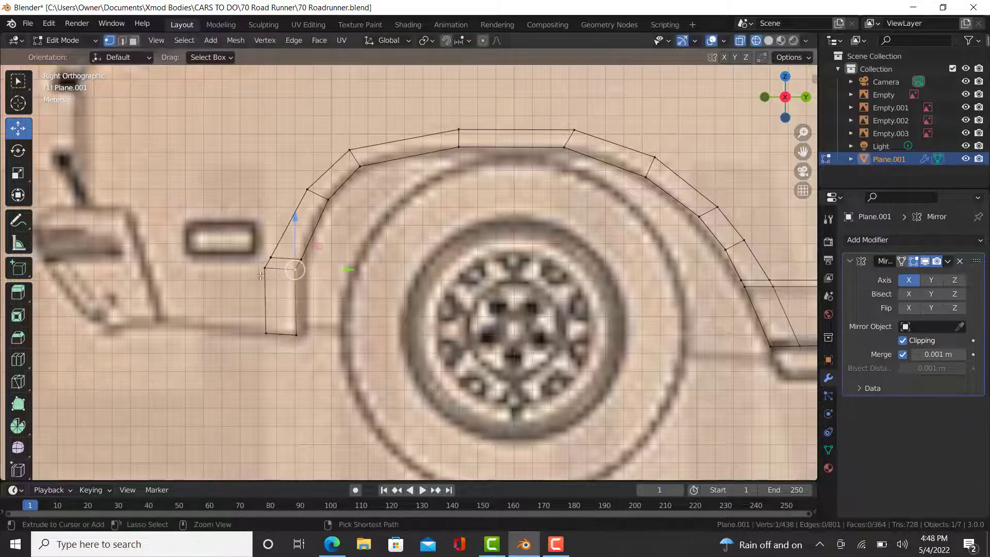
ctrl+right_click(265, 267)
click(332, 549)
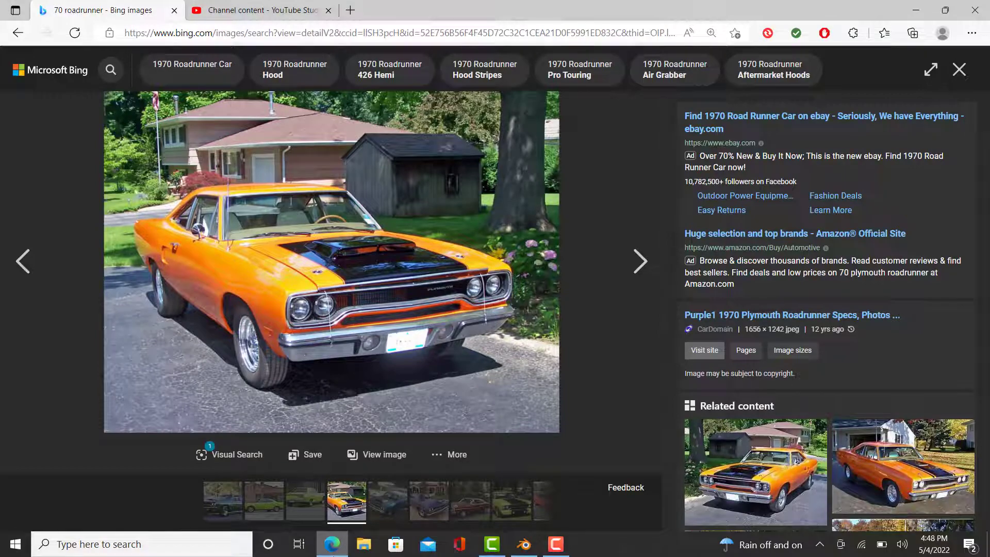
click(332, 552)
scroll(402, 358, down, 3)
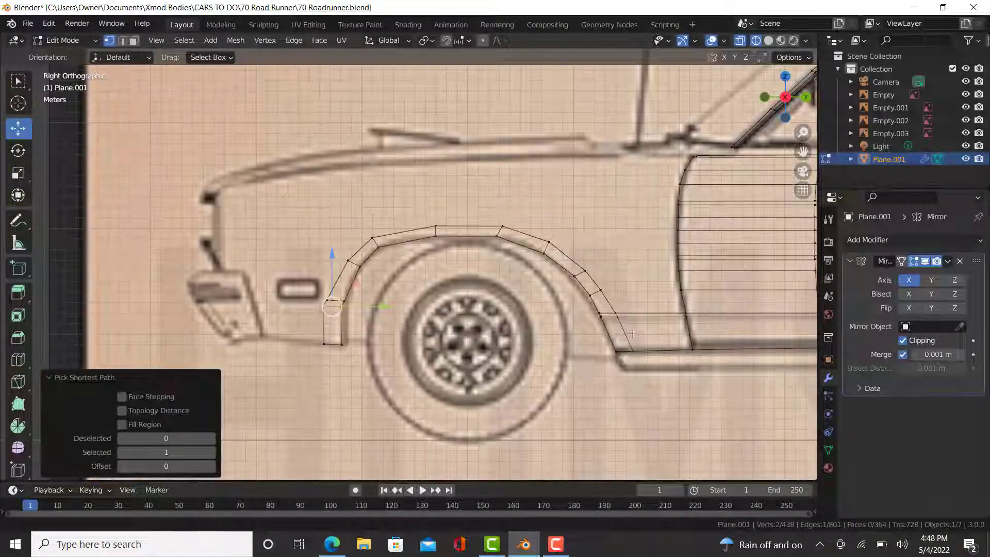
scroll(784, 389, down, 4)
scroll(409, 254, up, 6)
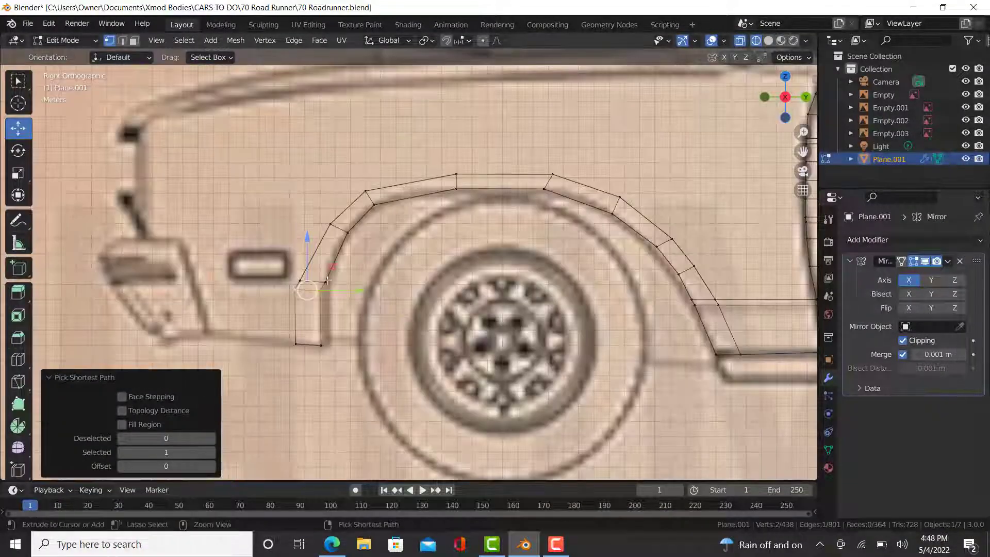
scroll(305, 306, up, 3)
drag(355, 279, 360, 280)
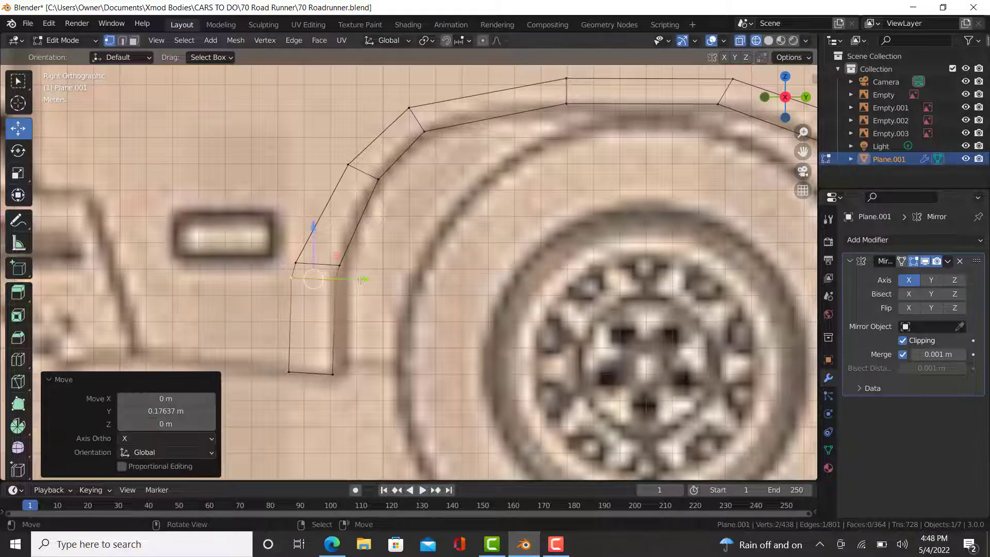
Select the four vertices of the narrow strip on the arch's front leg and move them -0.11288 m along Y
ctrl+click(339, 265)
scroll(324, 283, down, 4)
key(KP_1)
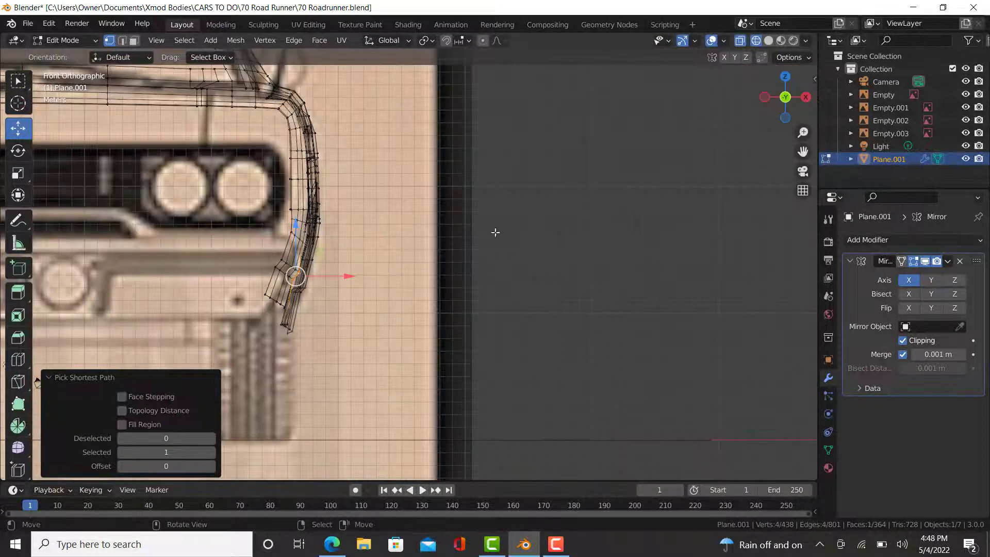
middle_drag(495, 233, 415, 282)
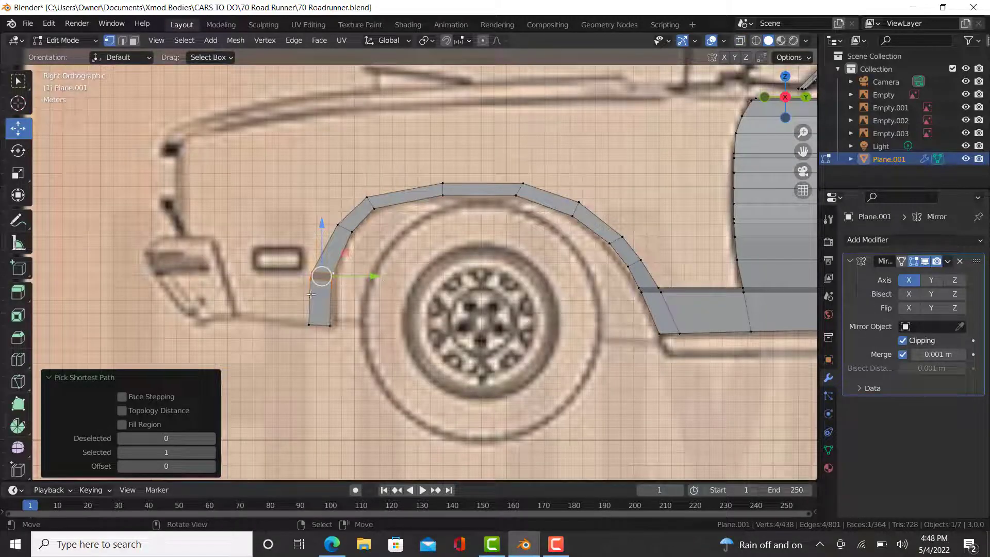
drag(330, 281, 368, 279)
scroll(324, 292, up, 1)
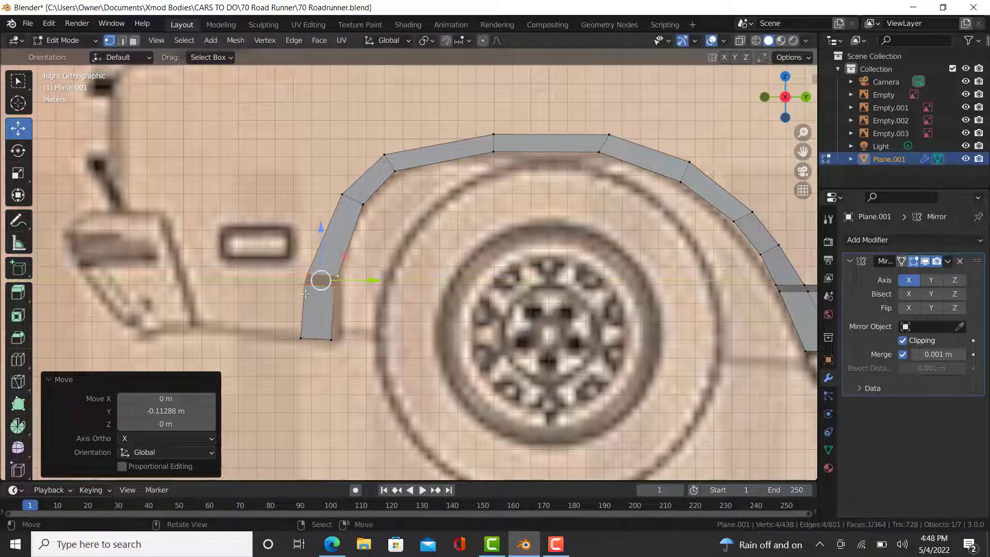
Move the four vertices of the front leg's lowest section slightly rearward along Y to fit the wheel opening
scroll(318, 285, up, 5)
ctrl+click(315, 281)
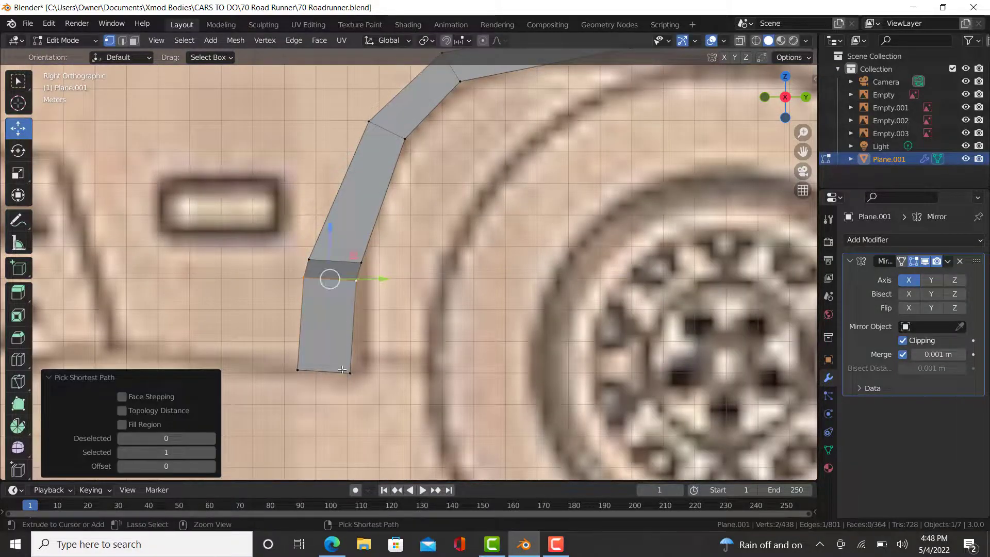
ctrl+click(296, 372)
drag(376, 320, 379, 321)
Check the Road Runner photo in the browser, and in Blender move the front leg's narrow strip -0.27762 m along Z
right_click(359, 281)
scroll(367, 296, down, 6)
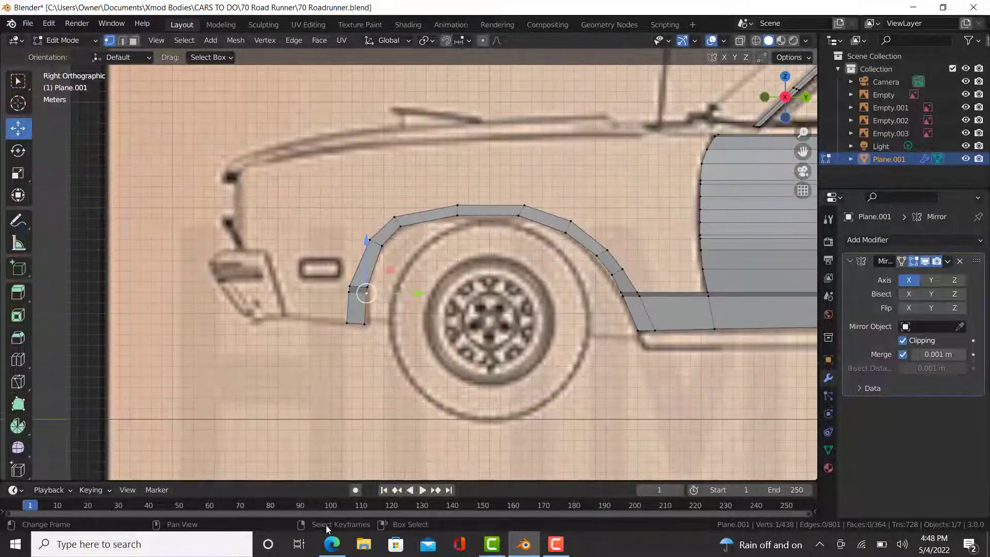
click(332, 544)
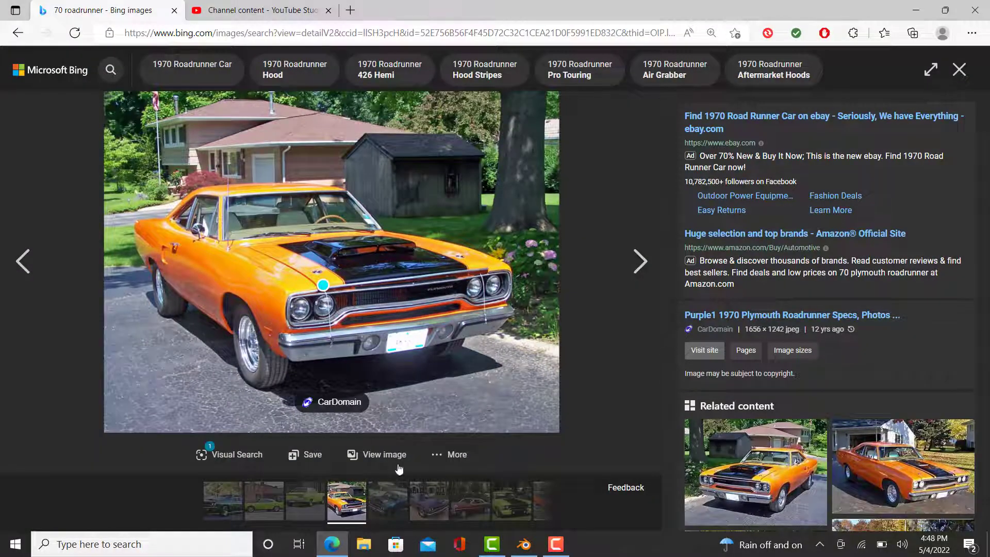
click(524, 544)
scroll(332, 282, up, 5)
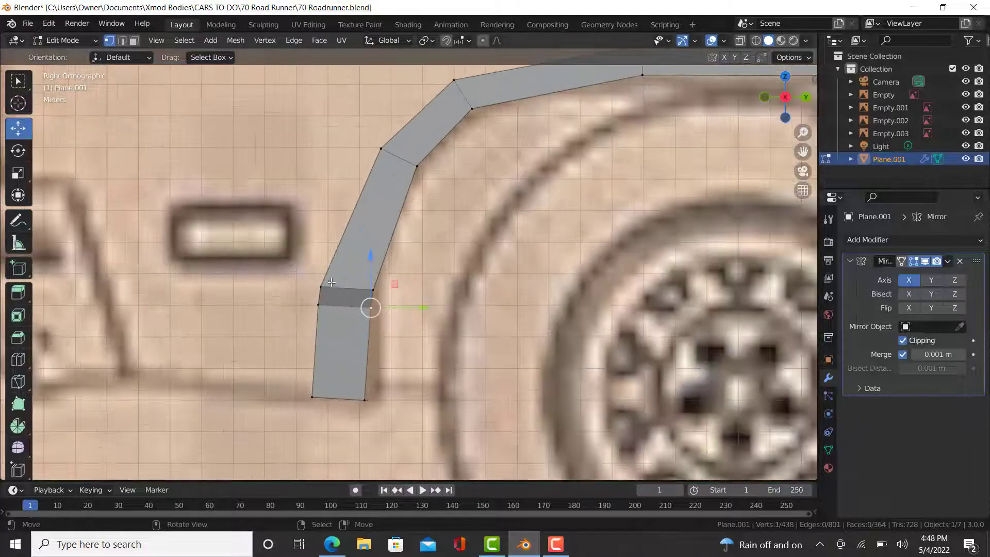
ctrl+click(321, 288)
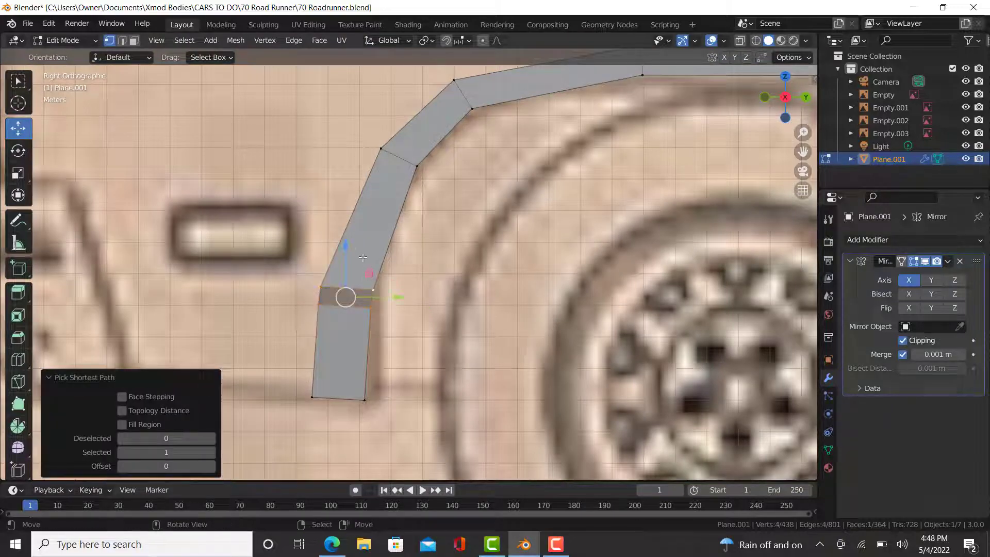
mouse_move(352, 257)
mouse_down()
mouse_move(350, 247)
mouse_move(353, 268)
mouse_up()
scroll(397, 284, down, 3)
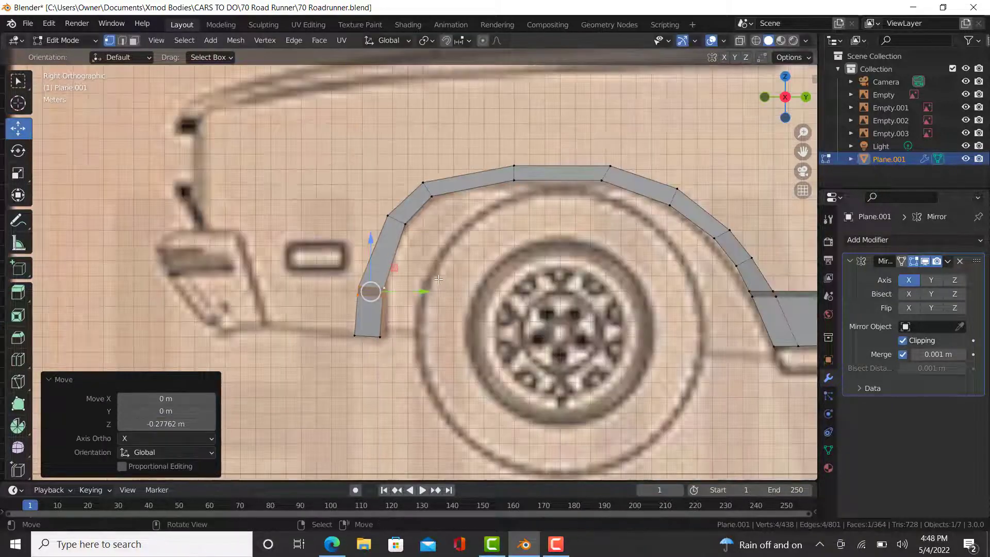
Select the eight vertices of the arch's four topmost cross edges and move them outward along X in the front view
right_click(361, 222)
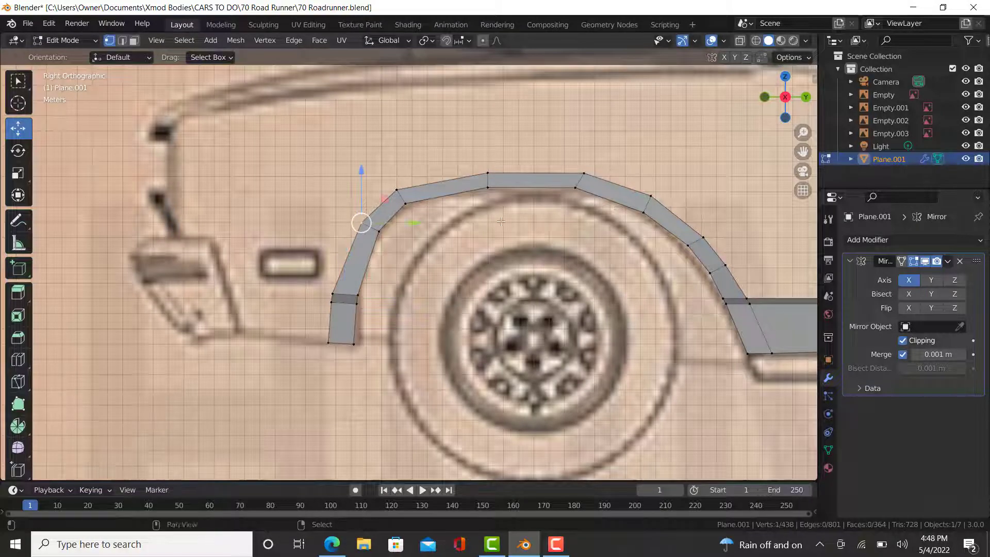
shift+middle_drag(438, 187, 363, 211)
right_click(319, 211)
ctrl+right_click(339, 232)
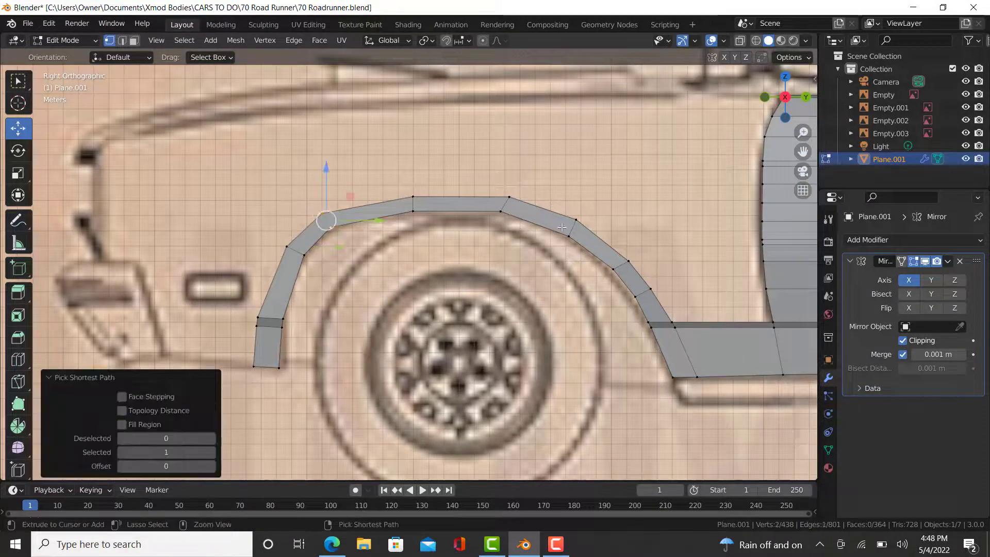
ctrl+right_click(566, 234)
ctrl+right_click(574, 219)
ctrl+right_click(508, 197)
ctrl+right_click(413, 197)
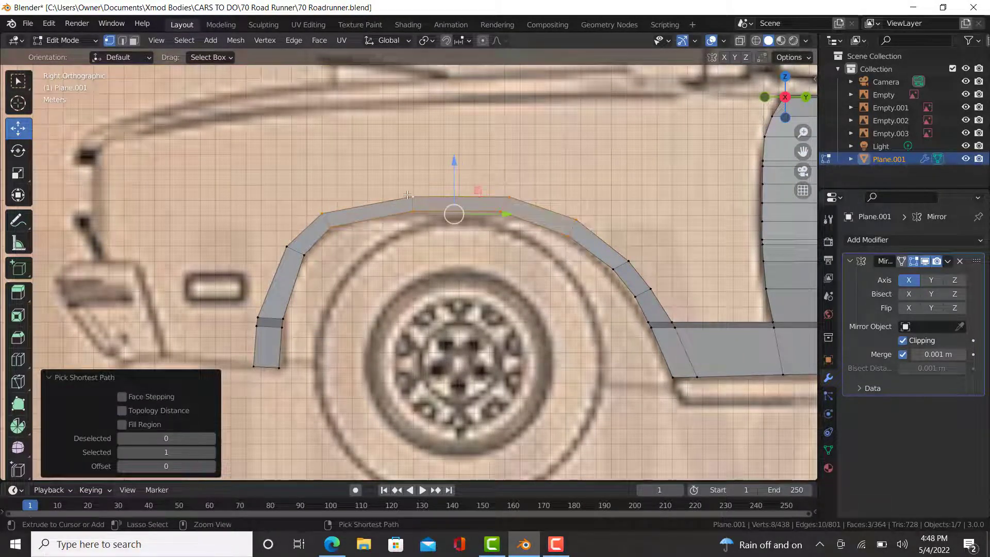
key(KP_1)
scroll(382, 251, up, 5)
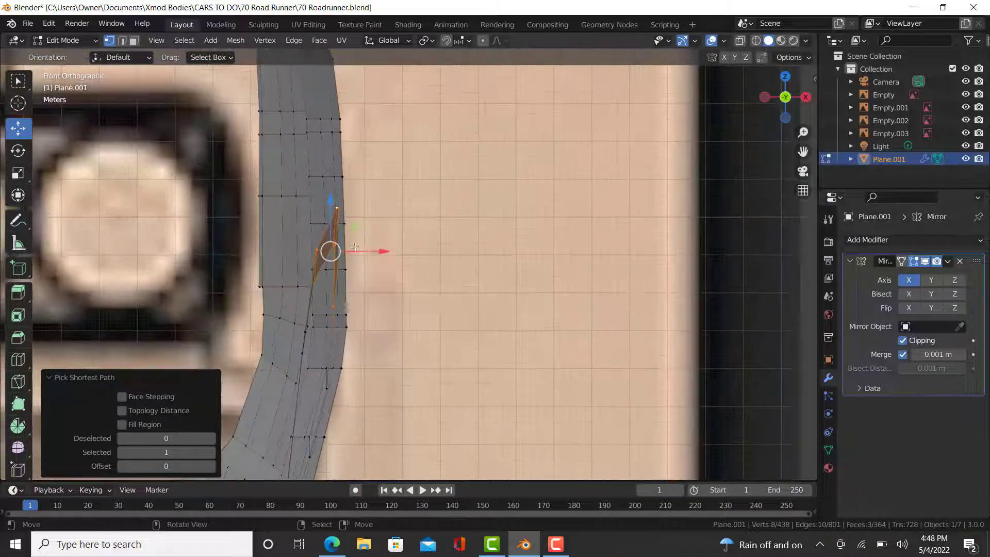
key(g)
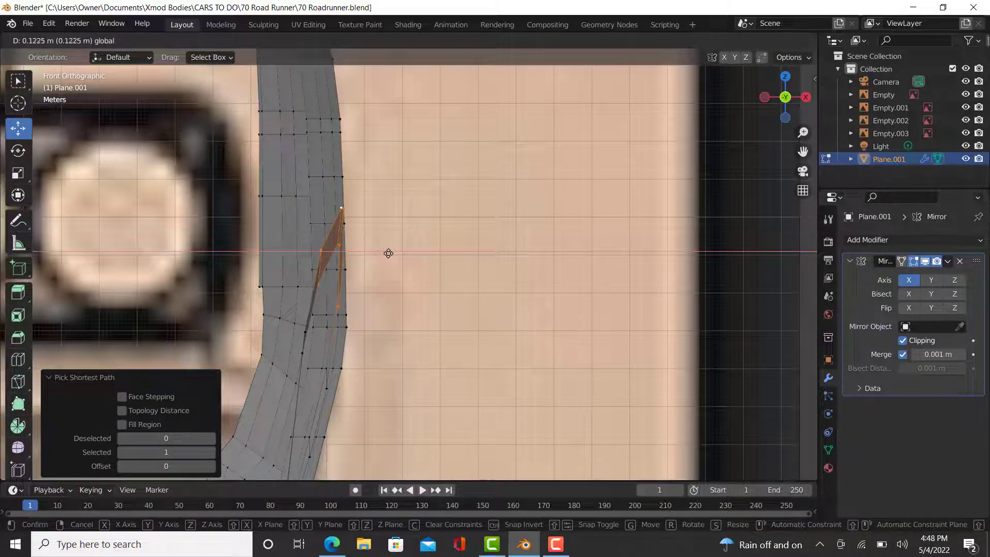
drag(389, 254, 379, 266)
Move the frontmost cross edge of the arch's top span 0.32662 m outward along X and check it from above
right_click(321, 284)
ctrl+right_click(323, 250)
key(KP_7)
scroll(403, 332, up, 3)
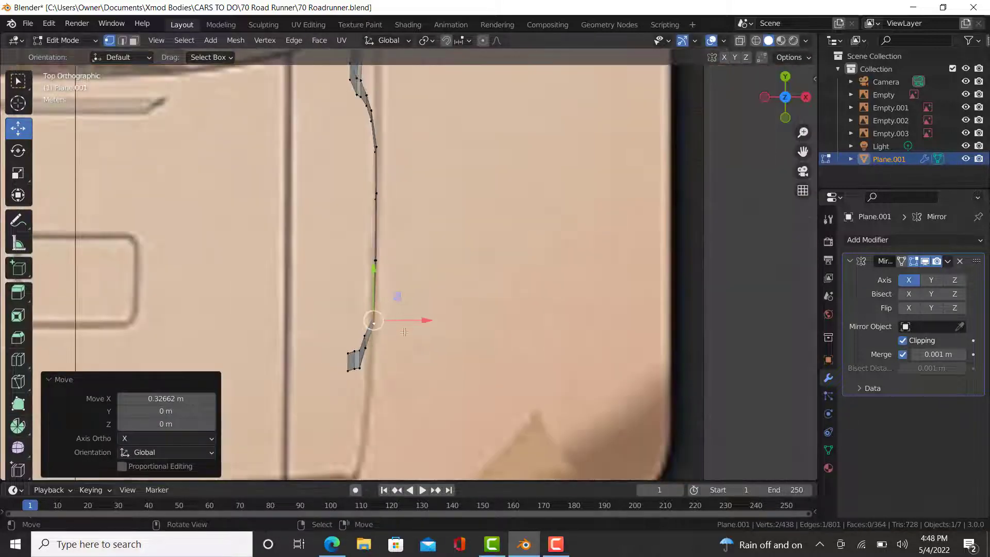
Move the cross edge joining the arch's front curve to its front leg 0.21774 m outward along X
scroll(384, 336, up, 4)
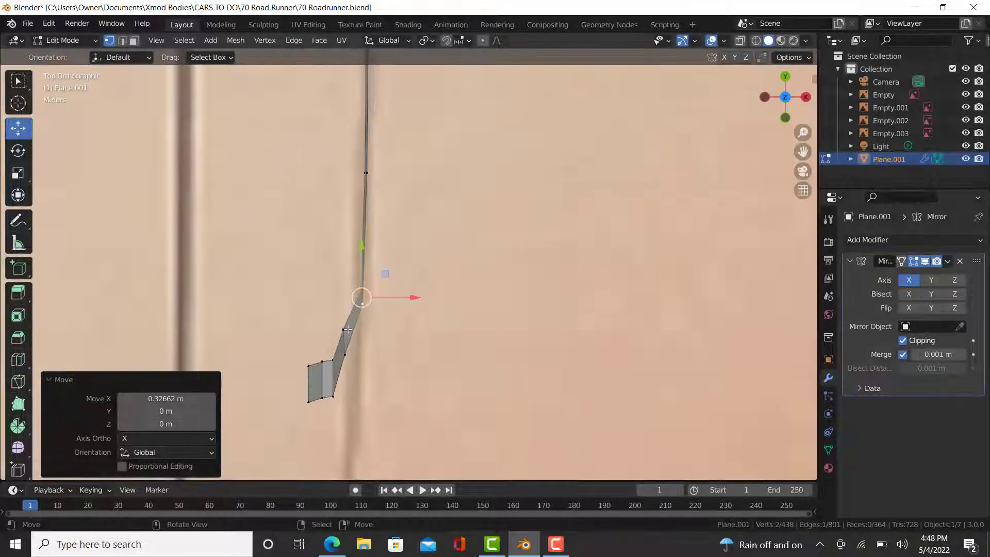
right_click(345, 329)
ctrl+right_click(346, 354)
key(KP_1)
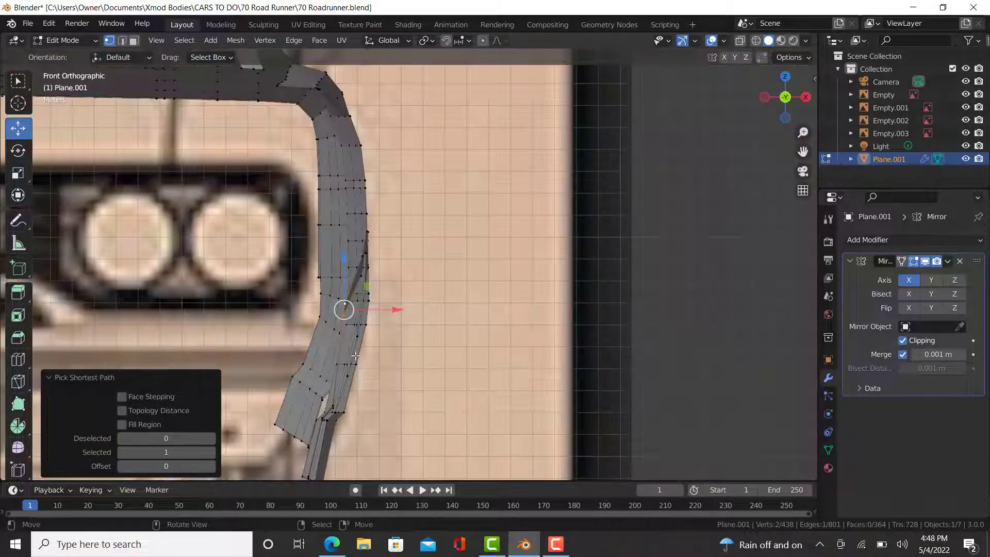
scroll(377, 313, up, 2)
drag(399, 301, 404, 303)
scroll(405, 303, down, 3)
Examine the arch's sideways profile against the top and front blueprints, using wireframe and solid shading
key(KP_7)
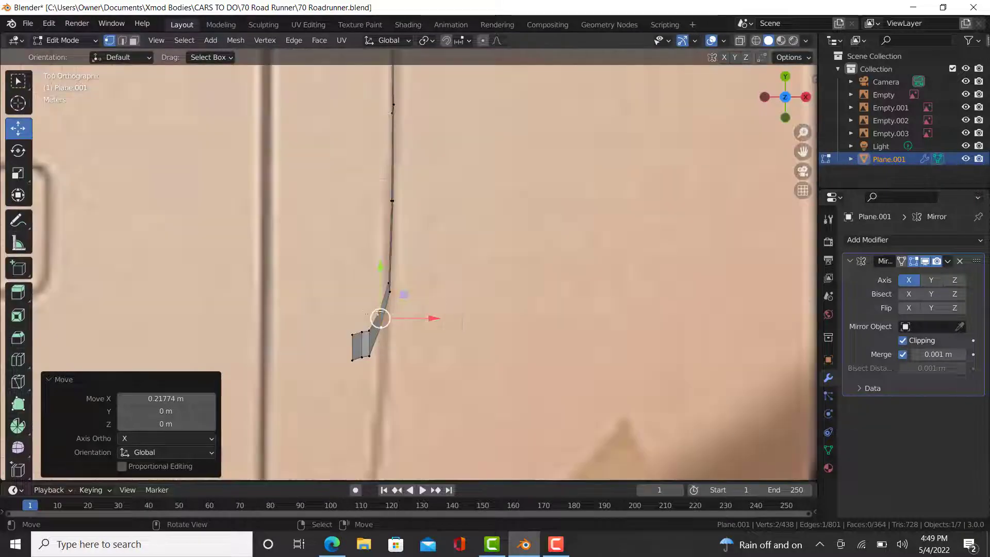
scroll(379, 305, down, 4)
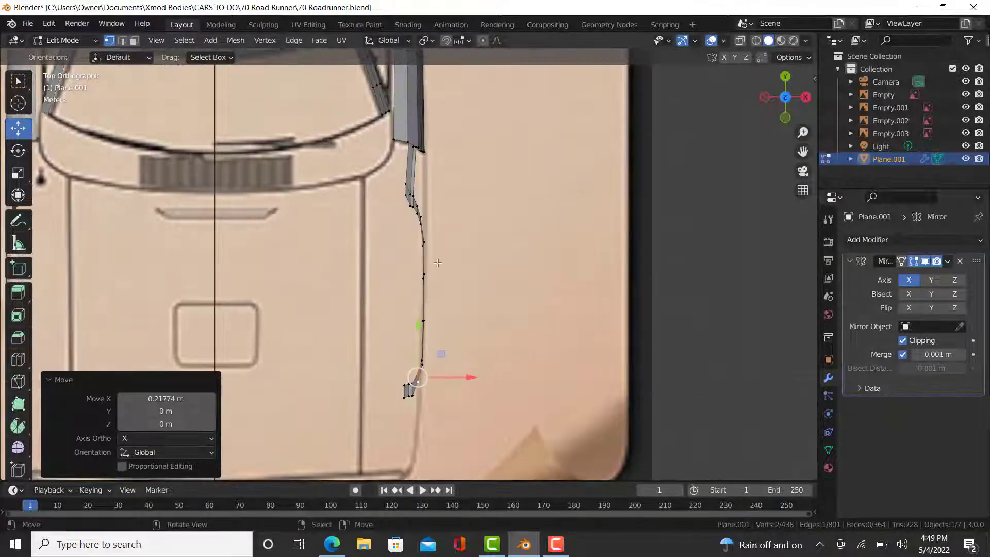
key(KP_1)
scroll(424, 314, up, 5)
key(z)
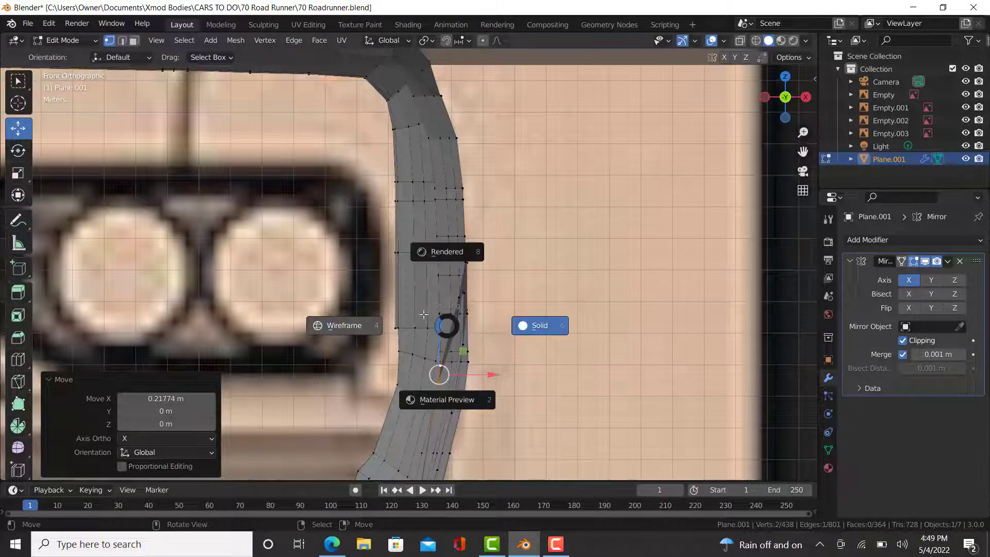
click(423, 314)
mouse_move(432, 349)
shift+middle_down()
mouse_move(426, 315)
mouse_move(447, 256)
shift+middle_up()
key(z)
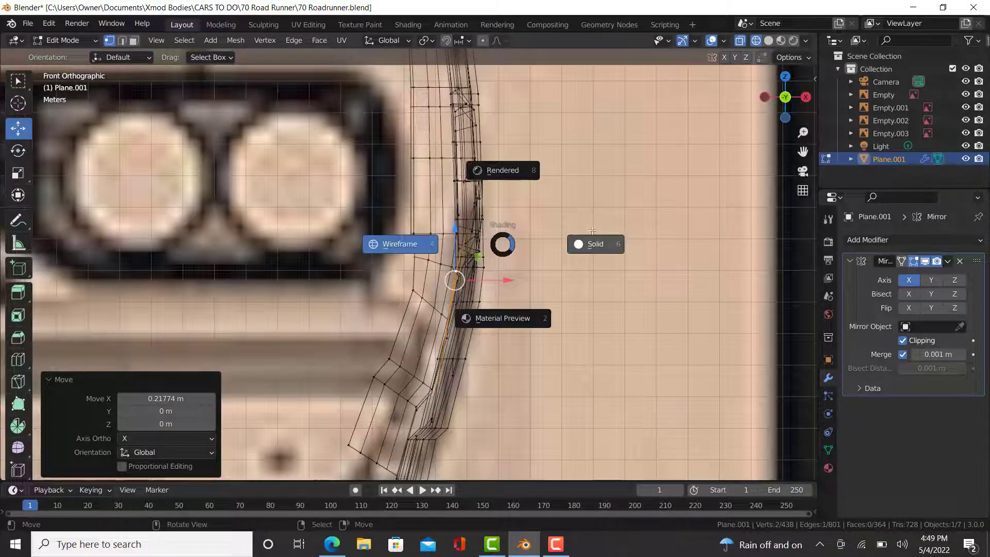
click(539, 236)
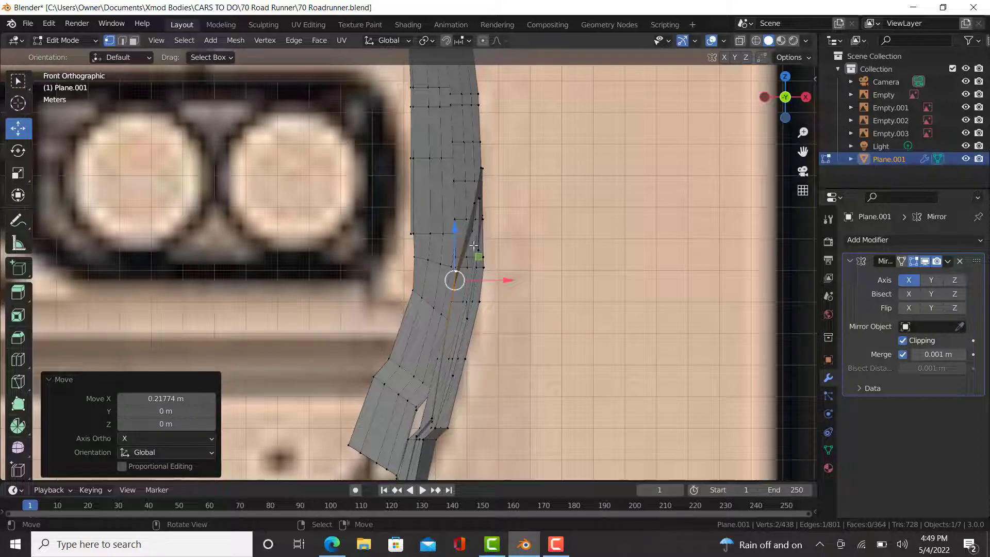
Reselect the eight vertices of the arch's top span and move them -0.12475 m along X
middle_drag(473, 245, 511, 241)
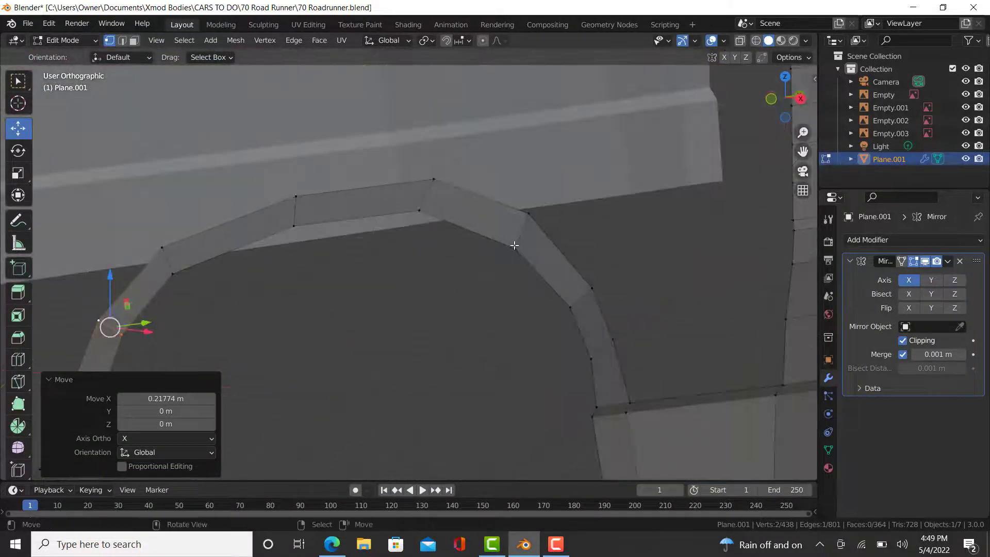
click(514, 246)
ctrl+click(527, 213)
ctrl+click(162, 248)
ctrl+click(172, 274)
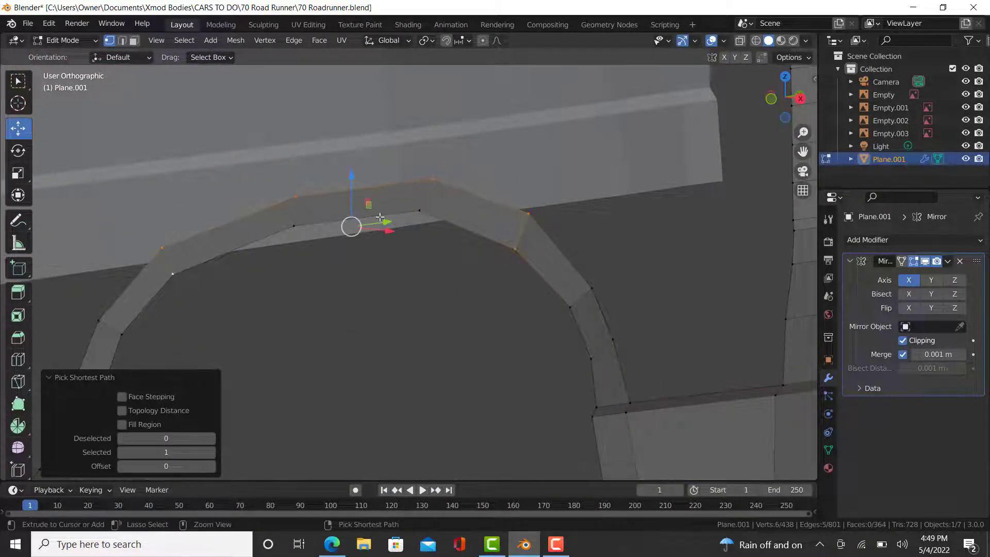
ctrl+click(419, 210)
key(KP_1)
scroll(614, 168, up, 2)
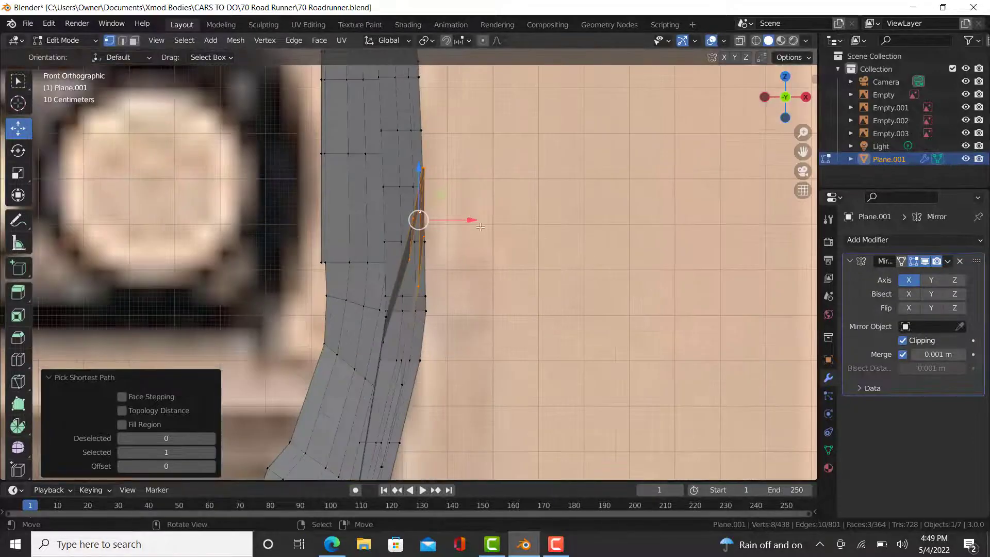
drag(456, 222, 448, 222)
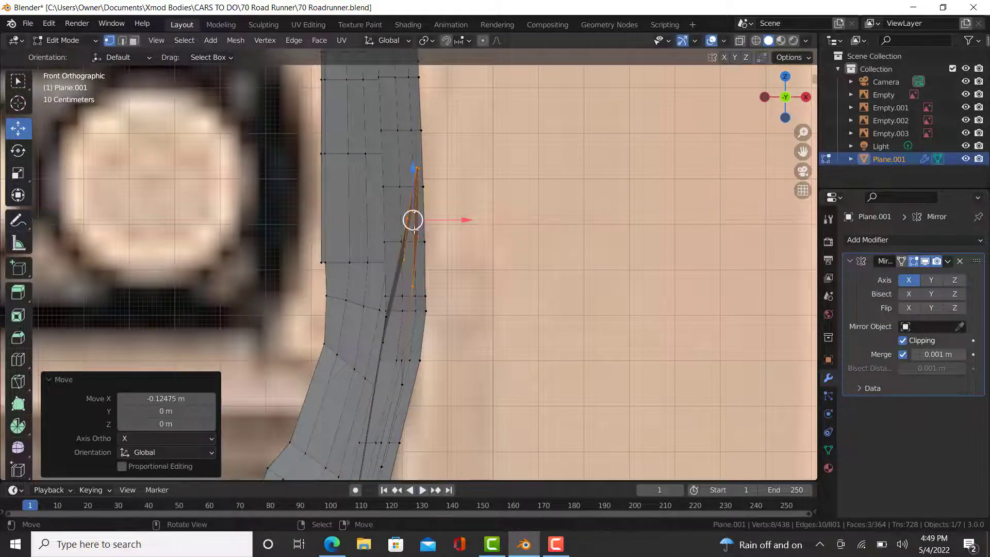
Select the four vertices of the arch's topmost face and move them -0.068045 m along X
middle_drag(448, 222, 430, 229)
click(428, 231)
right_click(415, 169)
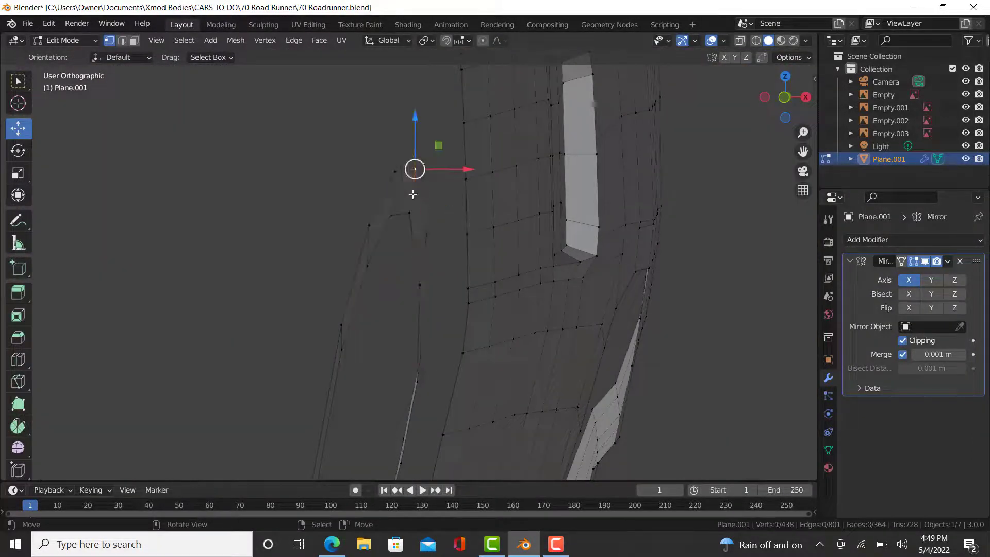
ctrl+right_click(409, 213)
ctrl+right_click(392, 215)
ctrl+right_click(395, 171)
key(KP_1)
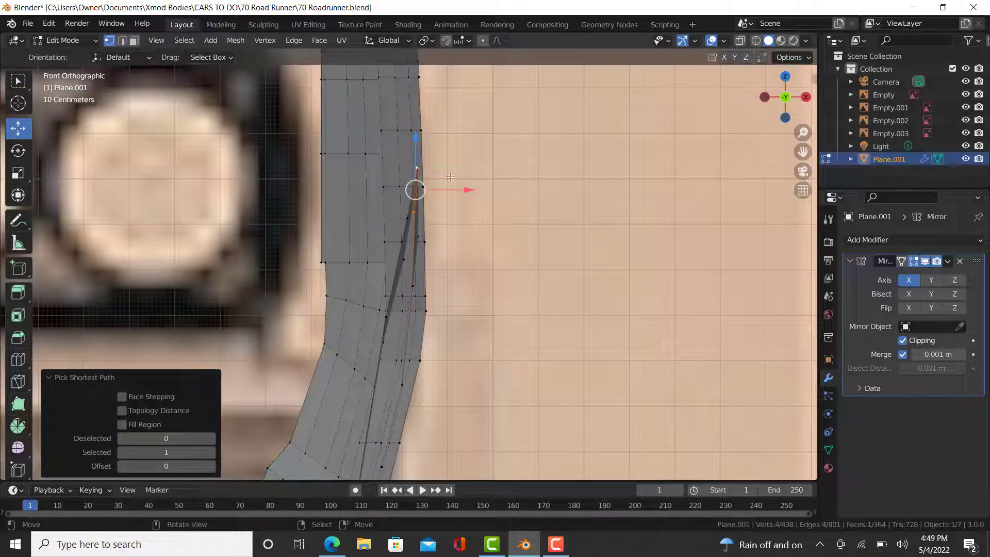
drag(472, 185, 467, 187)
Add the adjacent rear cross edge to the topmost face's selection and move all six vertices -0.068045 m along X
middle_drag(467, 187, 444, 210)
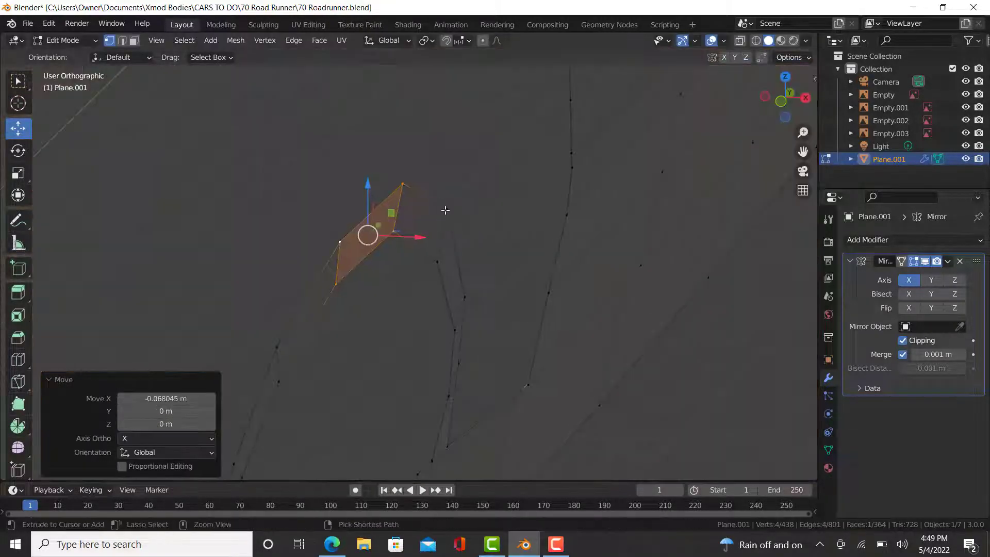
ctrl+right_click(446, 210)
ctrl+right_click(441, 253)
key(KP_1)
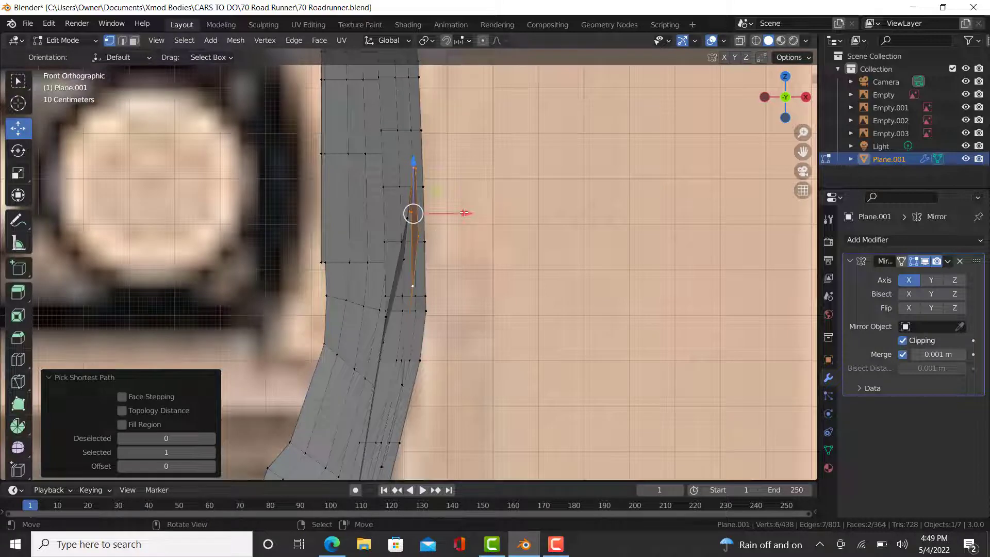
drag(464, 212, 455, 212)
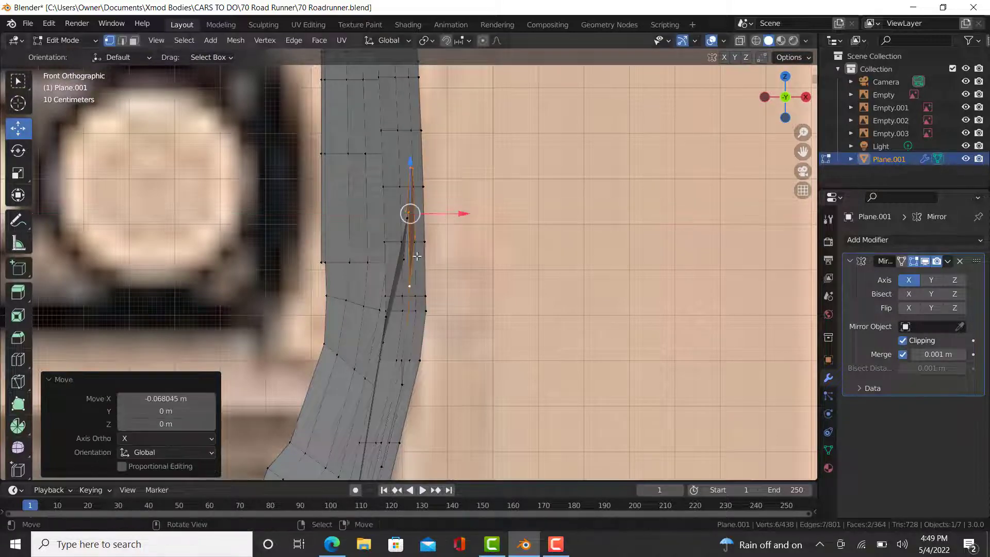
Shift the cross edge where the front curve meets the front leg slightly outward along X
right_click(384, 319)
ctrl+right_click(383, 341)
drag(427, 330, 433, 330)
Select the inner-edge vertices along the arch's top span and shift them slightly outward along X
scroll(427, 331, down, 4)
middle_drag(427, 332, 406, 332)
right_click(409, 276)
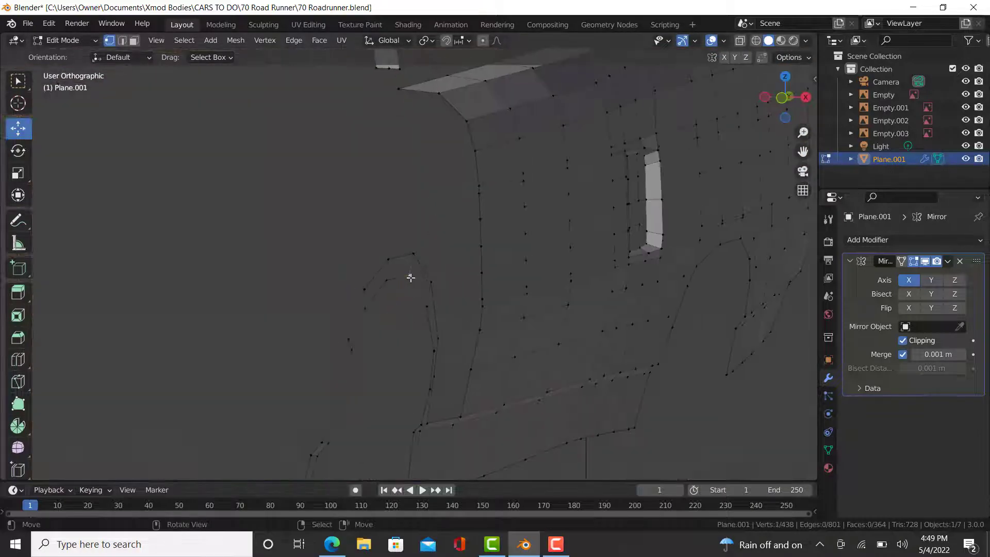
right_click(390, 285)
right_click(423, 308)
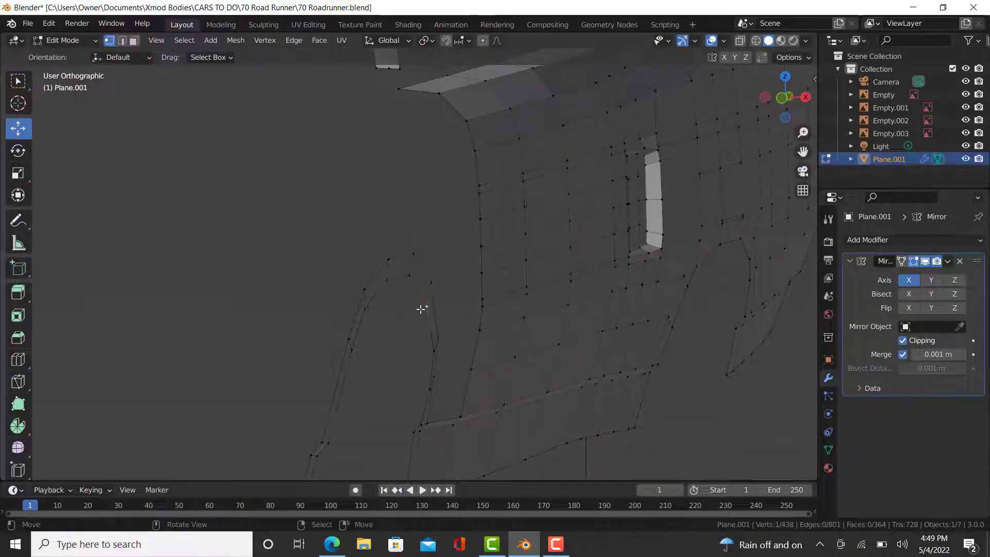
ctrl+right_click(365, 303)
key(KP_1)
scroll(400, 287, up, 3)
key(g)
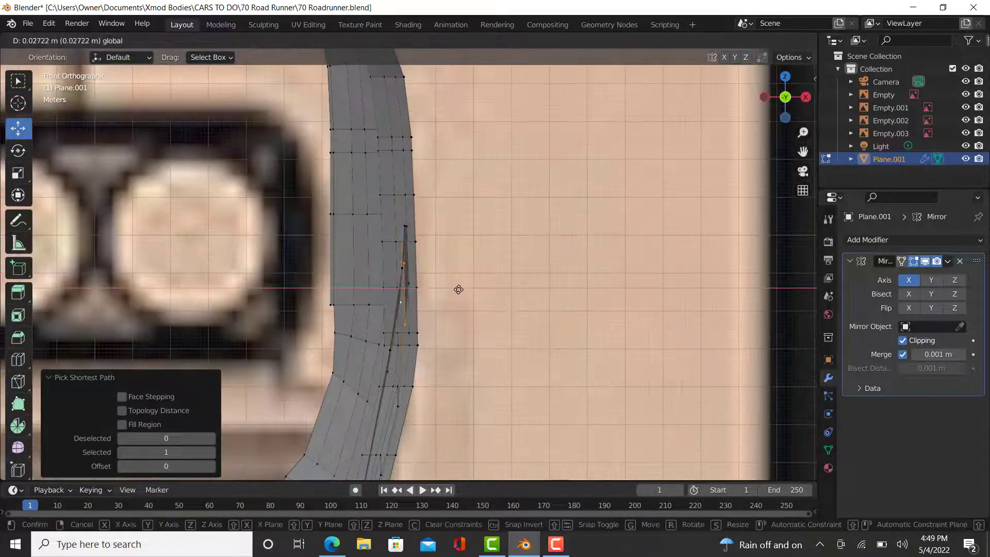
drag(459, 289, 458, 289)
Select the two inner-edge vertices of the arch's topmost face and shift them slightly along X in the front view
middle_drag(427, 278, 413, 280)
right_click(394, 273)
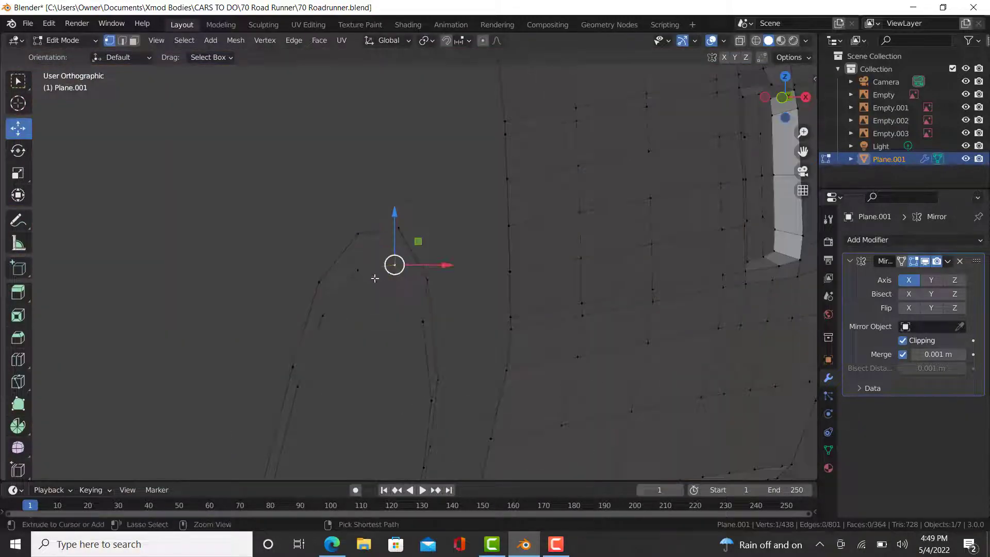
ctrl+right_click(373, 278)
key(KP_1)
scroll(435, 253, up, 2)
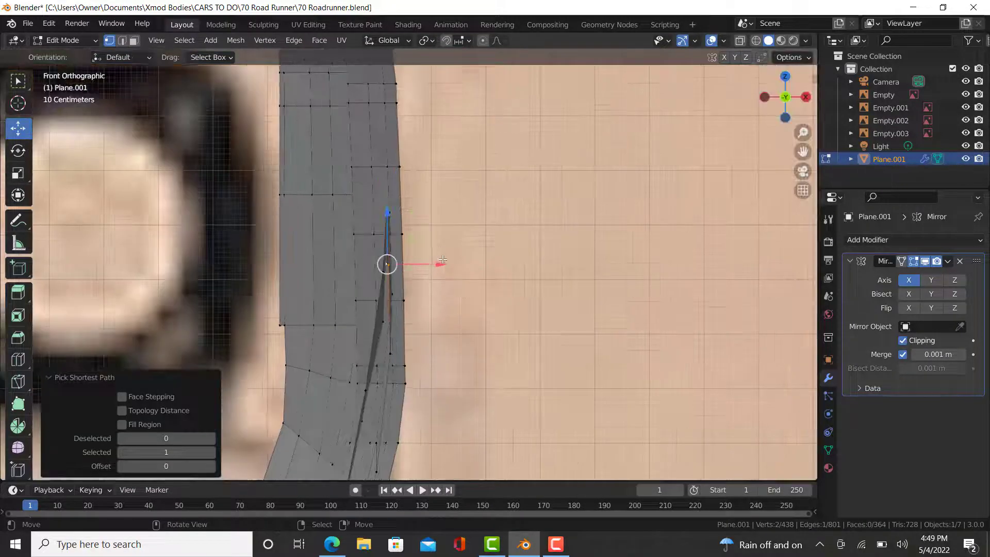
drag(443, 259, 442, 265)
Examine the reshaped front wheel arch in Object Mode and against the side blueprint
middle_drag(441, 265, 289, 339)
key(Tab)
scroll(338, 318, down, 5)
key(KP_3)
key(Tab)
scroll(289, 339, up, 5)
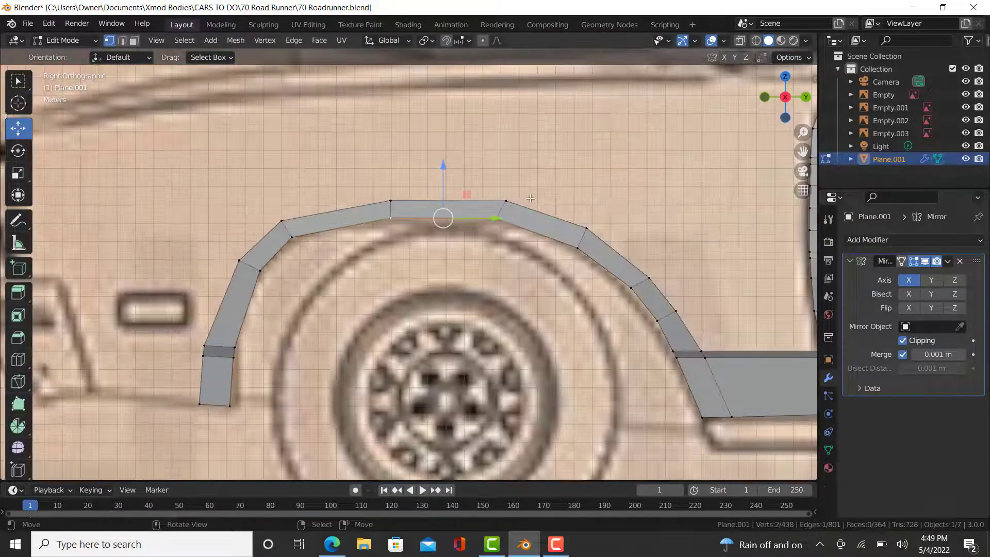
scroll(260, 308, down, 4)
shift+middle_drag(743, 396, 684, 391)
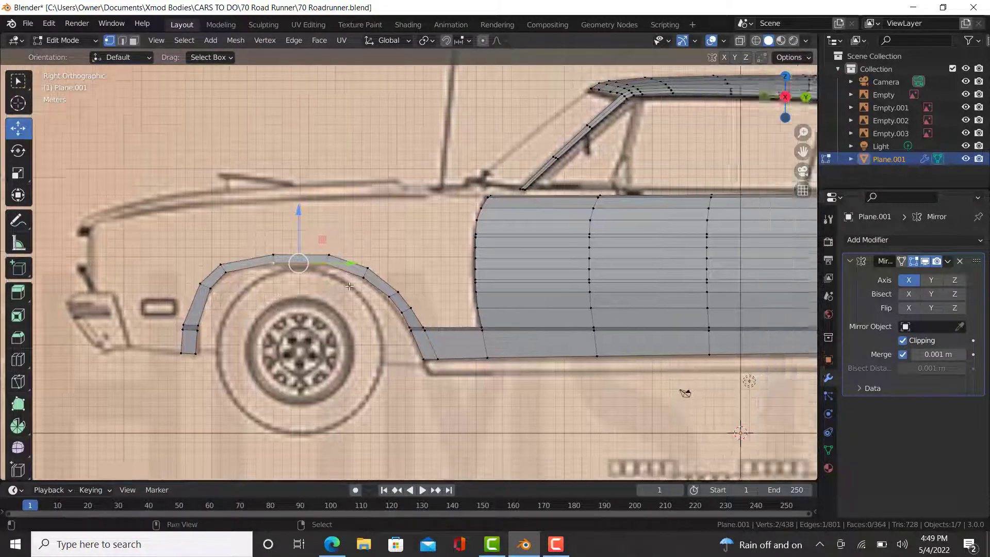
scroll(399, 268, up, 3)
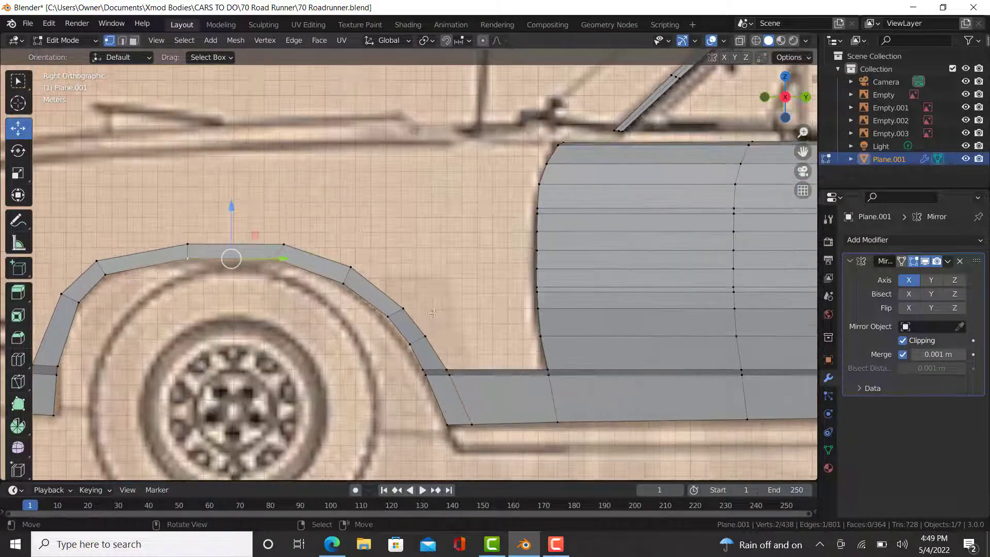
Select the vertex at the door's upper front corner in the side view
click(281, 244)
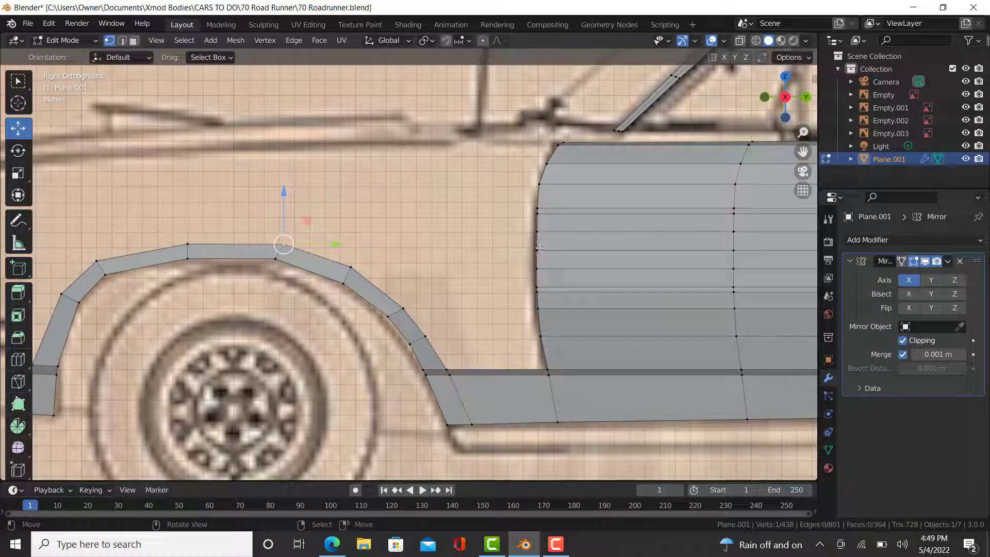
click(557, 142)
scroll(562, 154, down, 3)
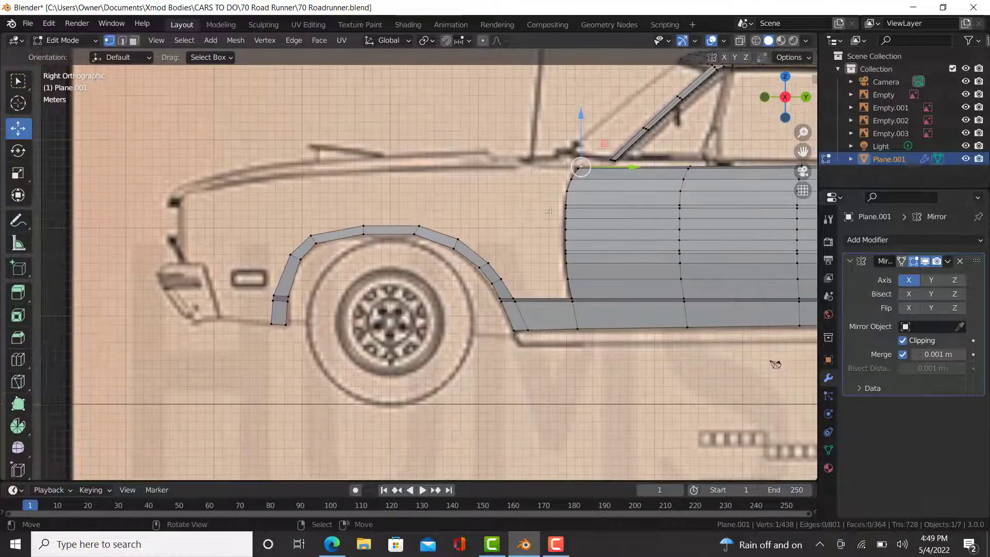
Extrude the upper part of the door's front edge forward about 42.5 m along Y to start the front fender
ctrl+click(567, 205)
shift+middle_drag(568, 206, 591, 226)
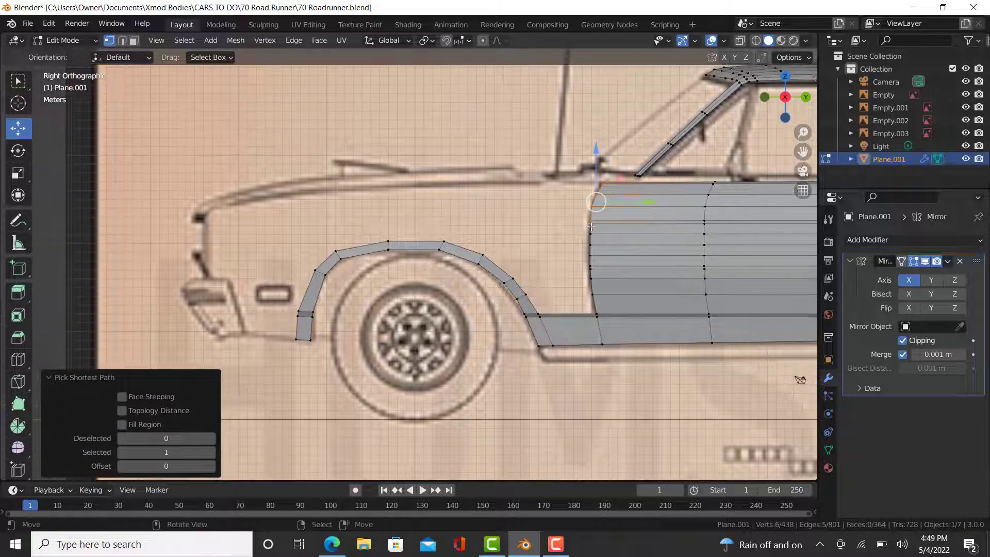
key(e)
click(240, 222)
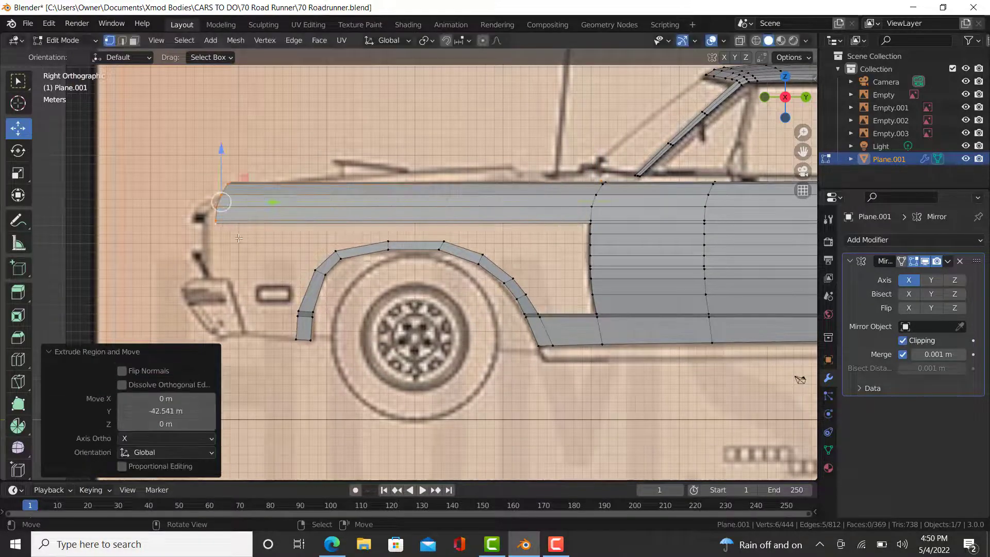
Flatten the extruded fender's front edge by scaling it to 0 along Y
scroll(240, 222, up, 4)
key(s)
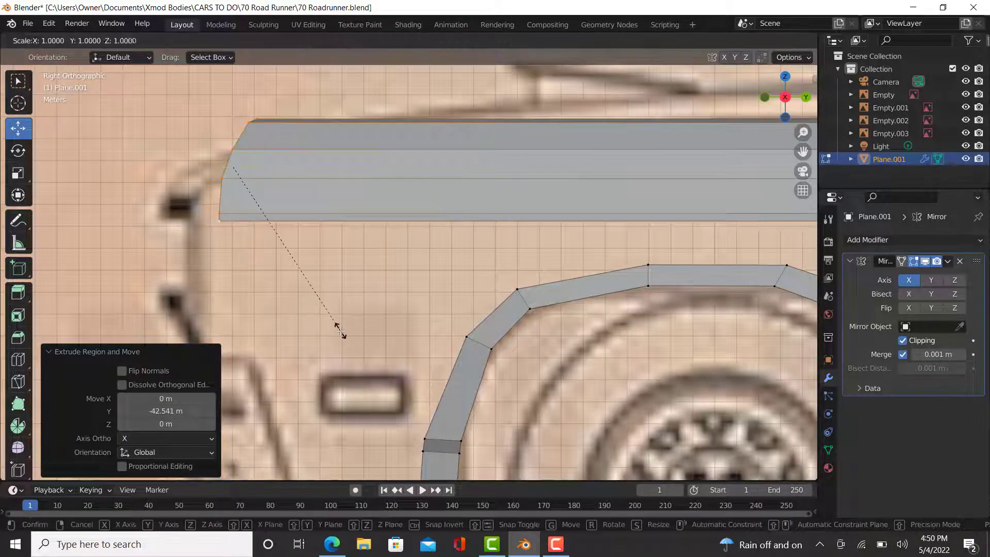
key(y)
key(0)
key(Return)
scroll(286, 271, down, 2)
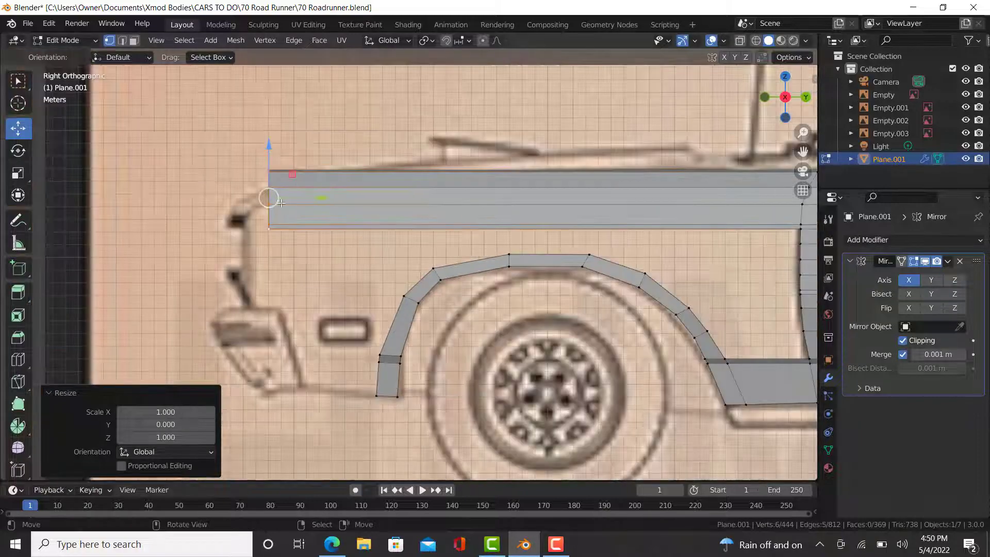
Shift the fender's front edge about -1.07 m in X and -1.52 m in Y onto the blueprint corner and check the car photo in the browser
key(KP_7)
scroll(366, 401, up, 2)
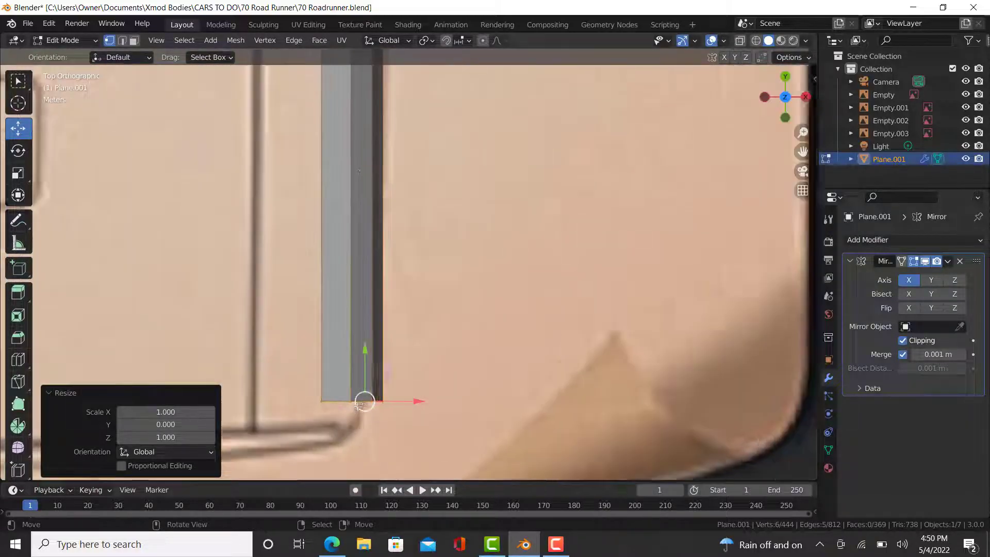
key(g)
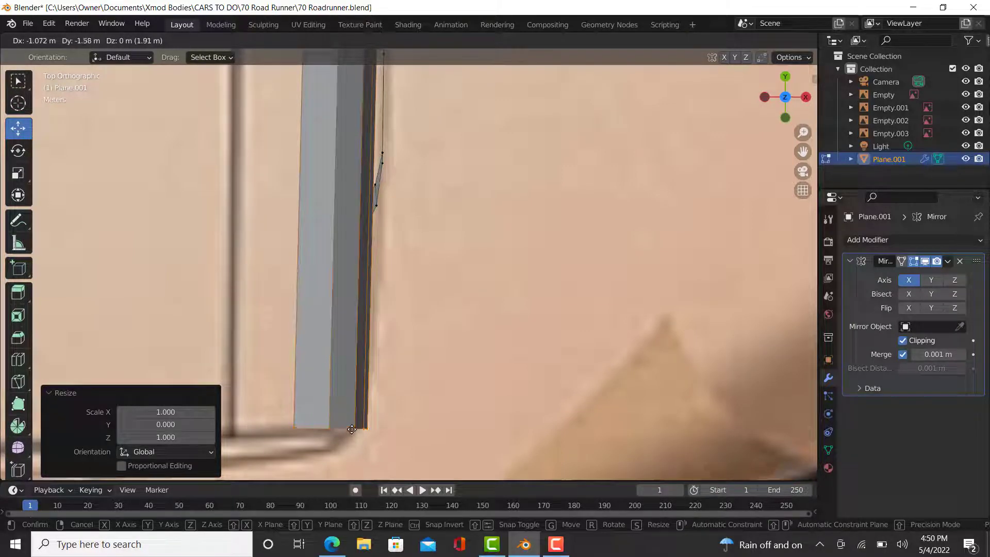
click(352, 428)
key(alt+Tab)
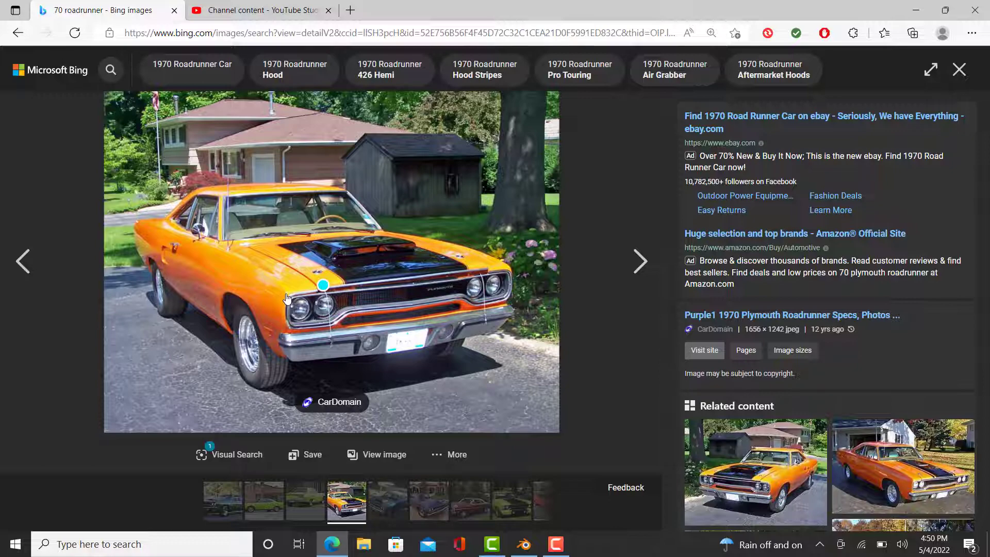
key(alt+Tab)
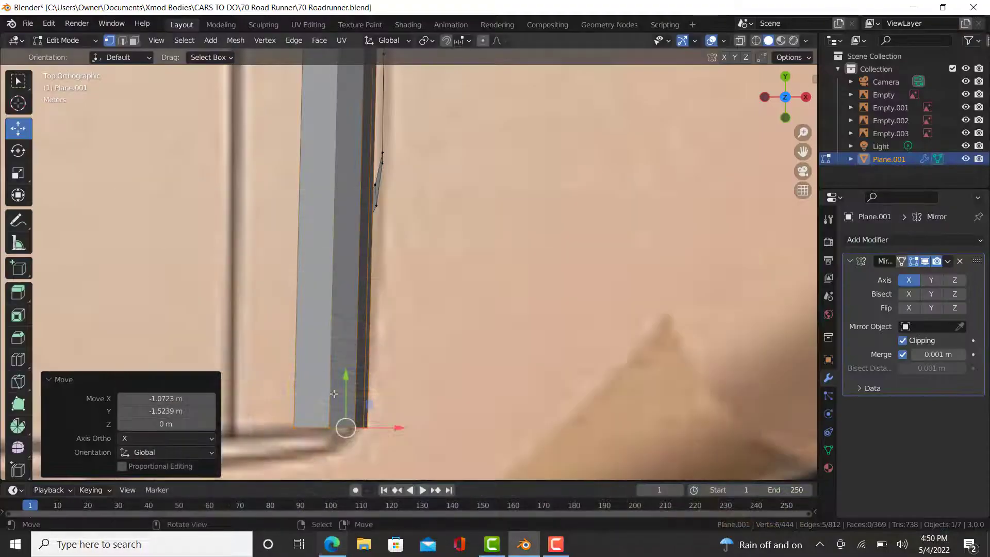
Select the fender's complete front edge, lower it to the blueprint's nose height in front view and nudge it slightly inward
shift+middle_drag(351, 398, 389, 357)
click(330, 371)
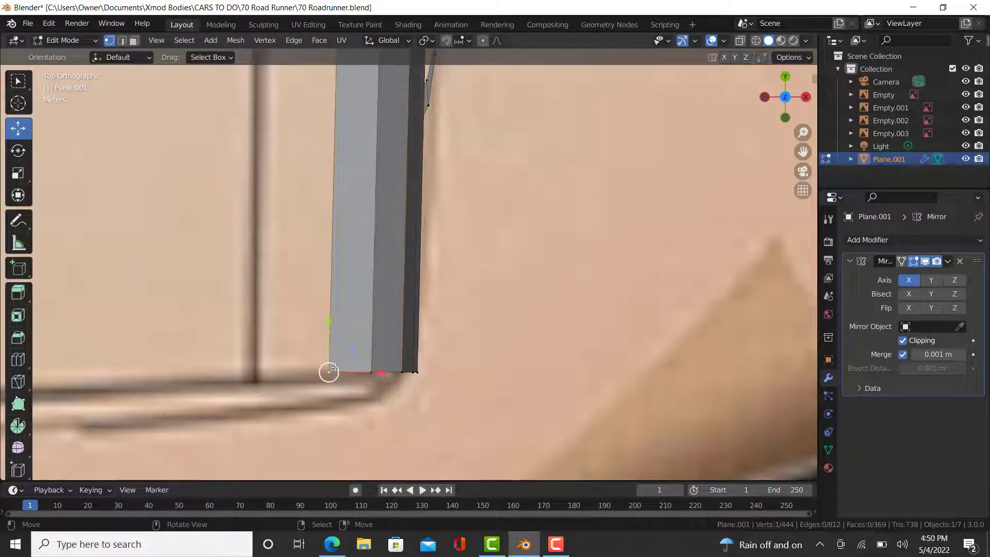
drag(332, 328, 384, 372)
click(401, 372)
middle_drag(401, 373, 349, 223)
ctrl+click(400, 351)
ctrl+click(301, 134)
key(KP_1)
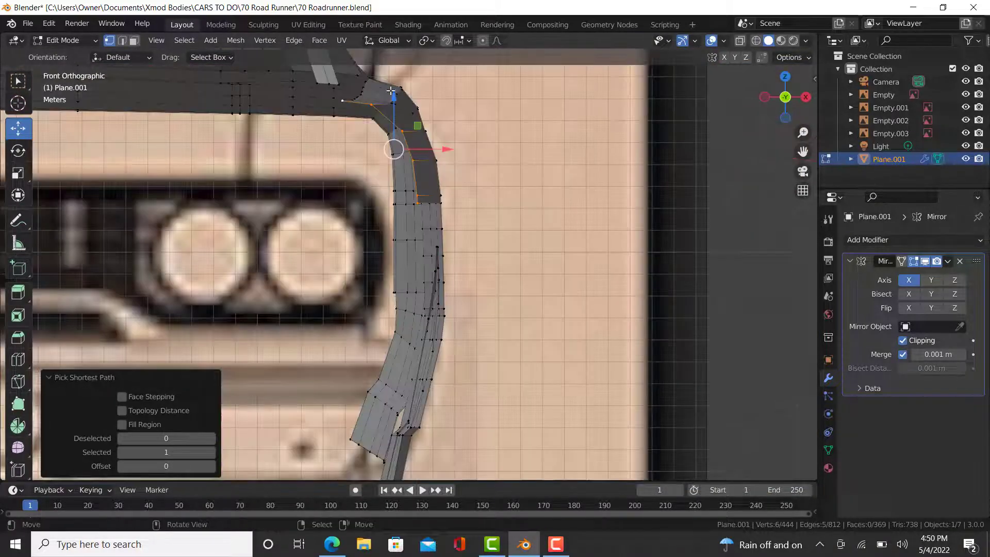
drag(390, 91, 379, 173)
drag(452, 216, 446, 217)
Select the lower four vertices of the fender's front edge and scale them to 0.541 along X
right_click(397, 201)
scroll(397, 217, up, 2)
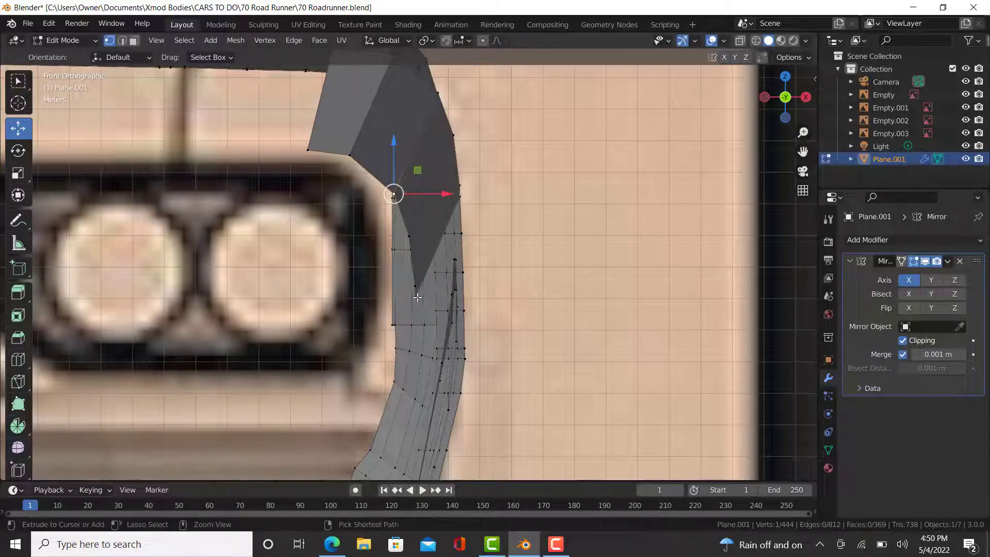
ctrl+right_click(419, 298)
key(s)
key(x)
click(481, 273)
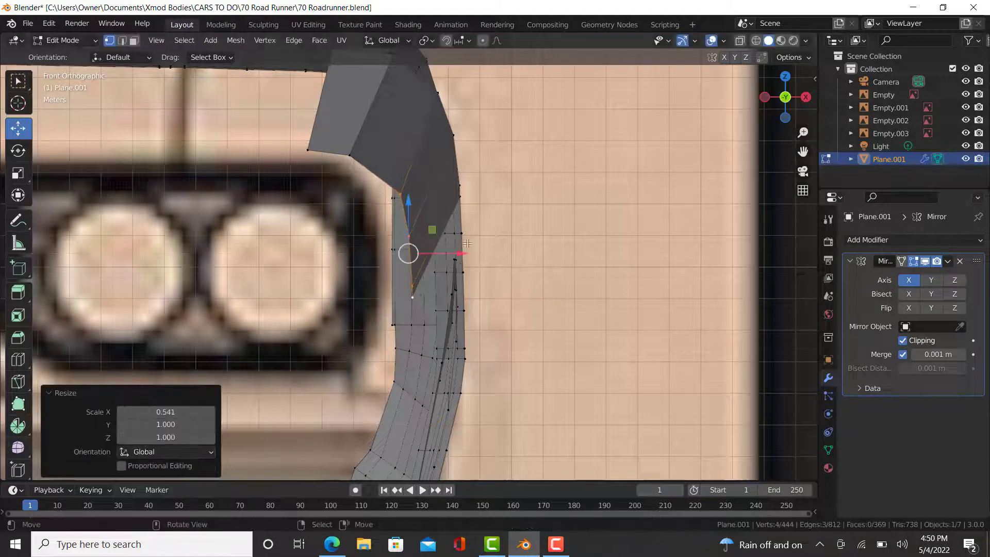
Move the four selected vertices inward about 0.67 m along X and up about 0.56 m to follow the grille surround
key(g)
click(448, 241)
key(g)
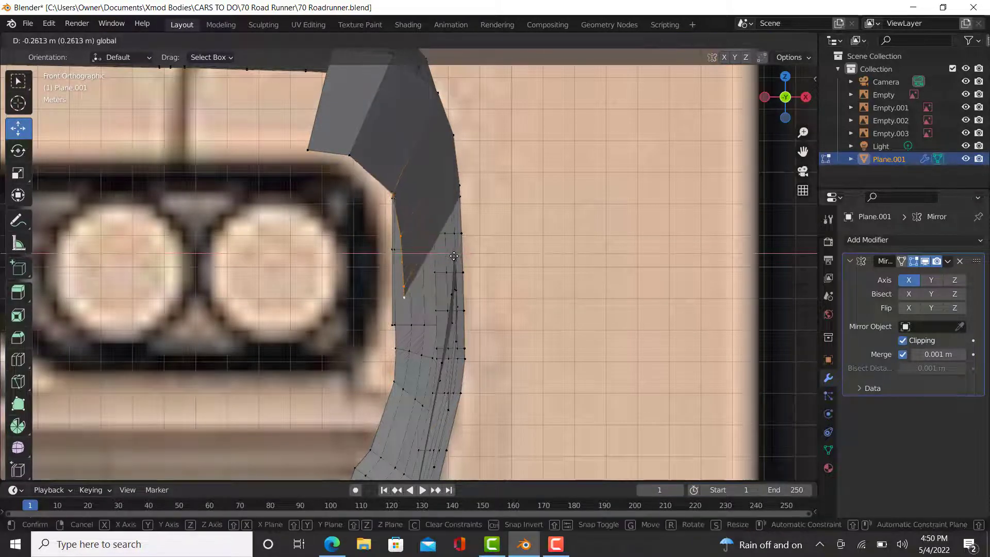
key(x)
click(388, 251)
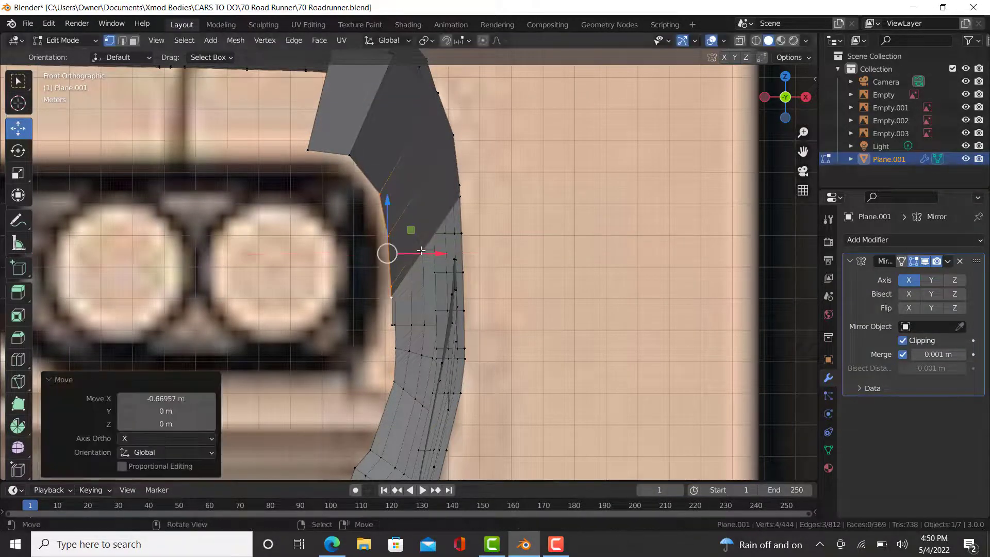
scroll(404, 249, down, 2)
scroll(398, 250, up, 2)
key(g)
key(z)
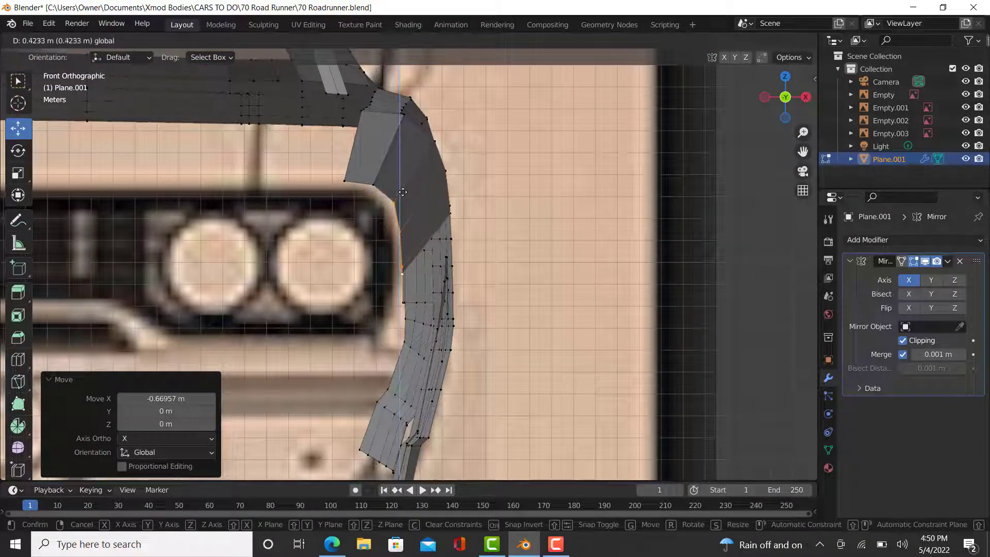
click(405, 191)
Raise the lowest three vertices of the fender's front edge slightly and shift them about 0.06 m along X
scroll(405, 237, up, 1)
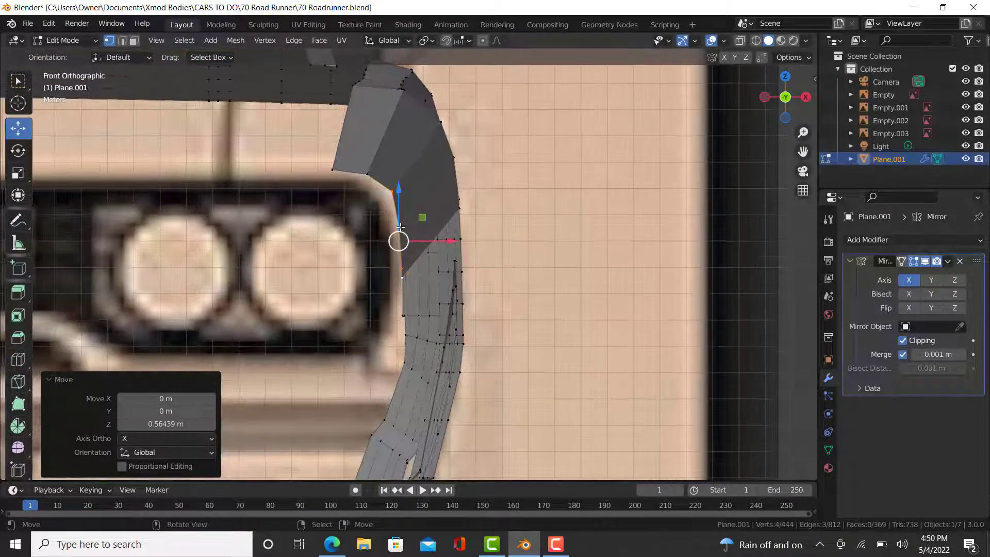
click(399, 227)
ctrl+click(402, 277)
drag(400, 213, 411, 206)
drag(449, 250, 446, 252)
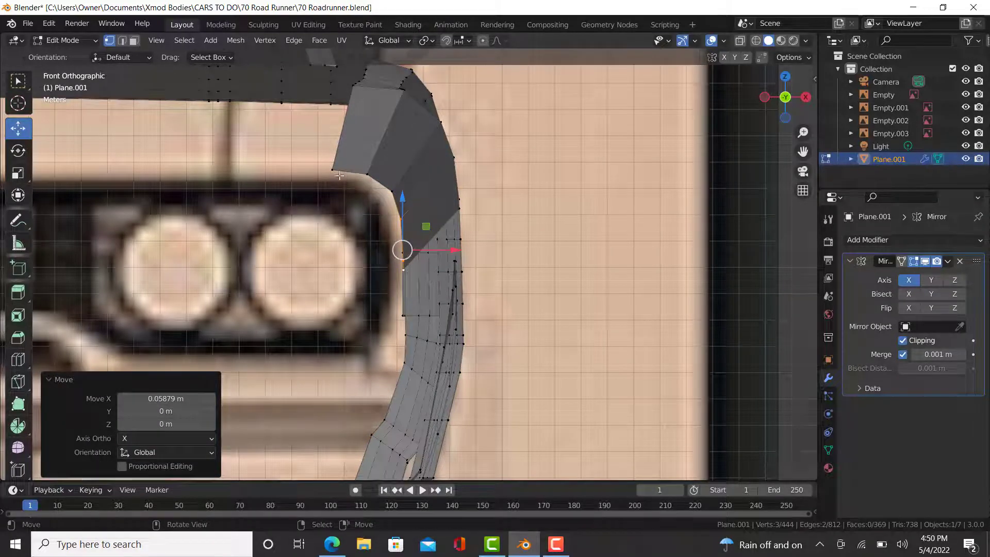
Add a single loop cut across the front fender in side view and move it about -19.47 m along Y
scroll(339, 176, down, 3)
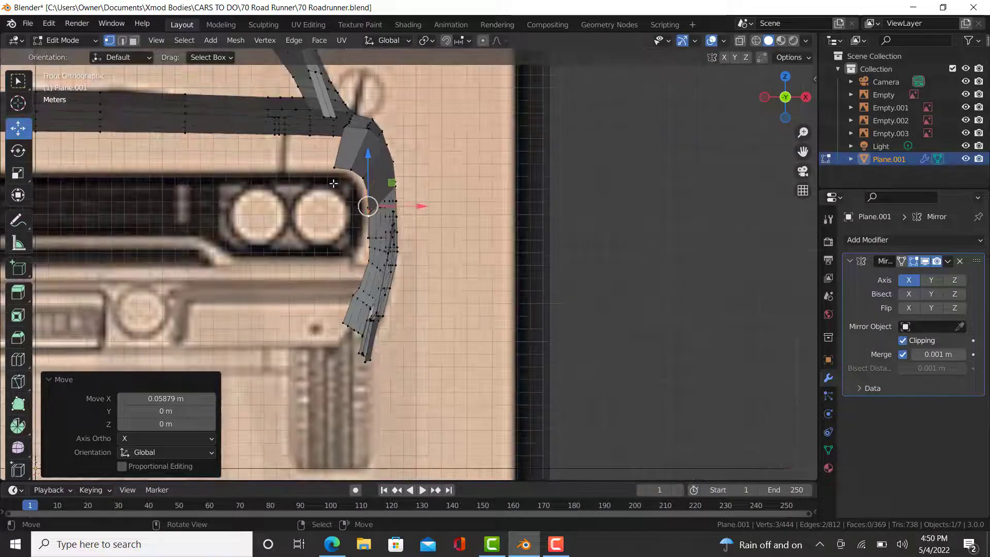
key(KP_3)
shift+middle_drag(557, 167, 205, 221)
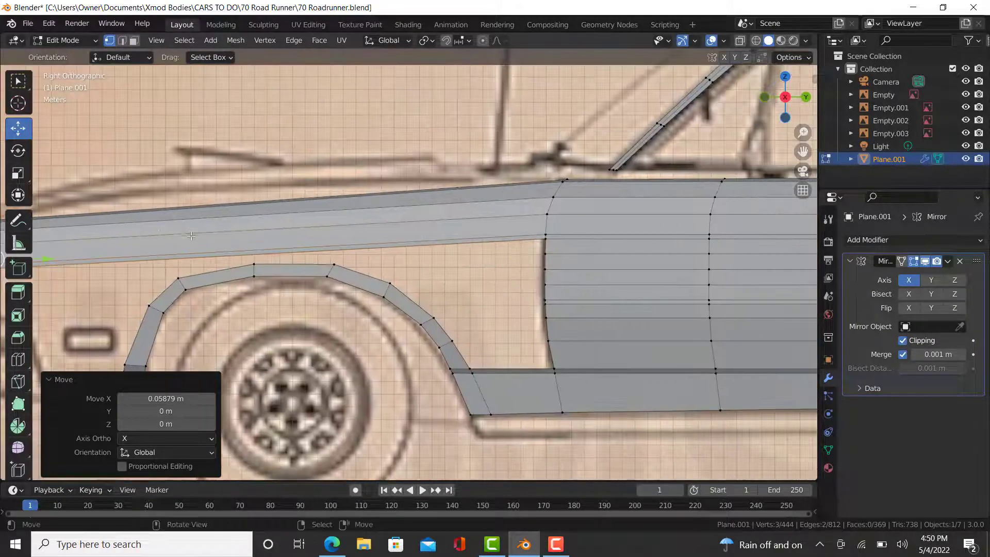
click(18, 359)
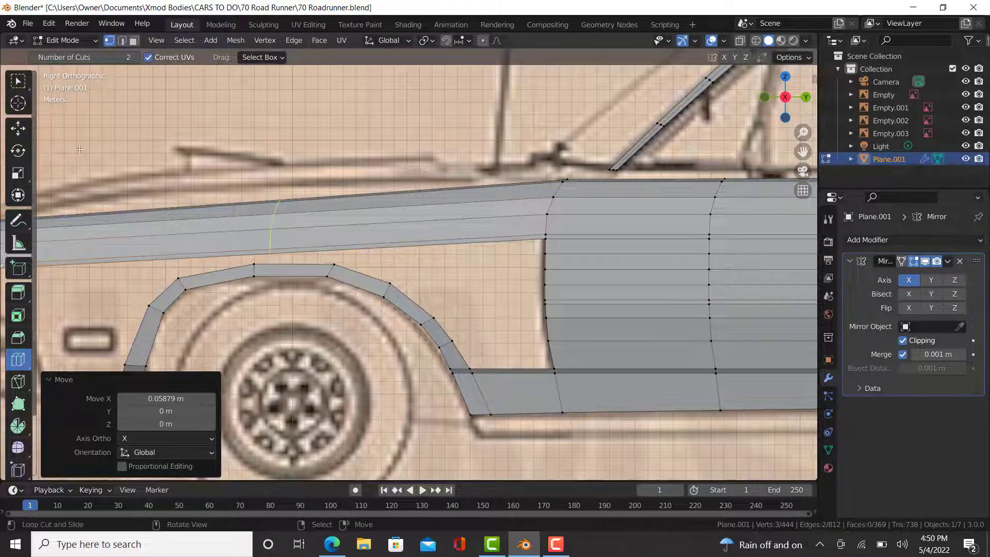
click(33, 57)
drag(331, 222, 471, 217)
click(22, 129)
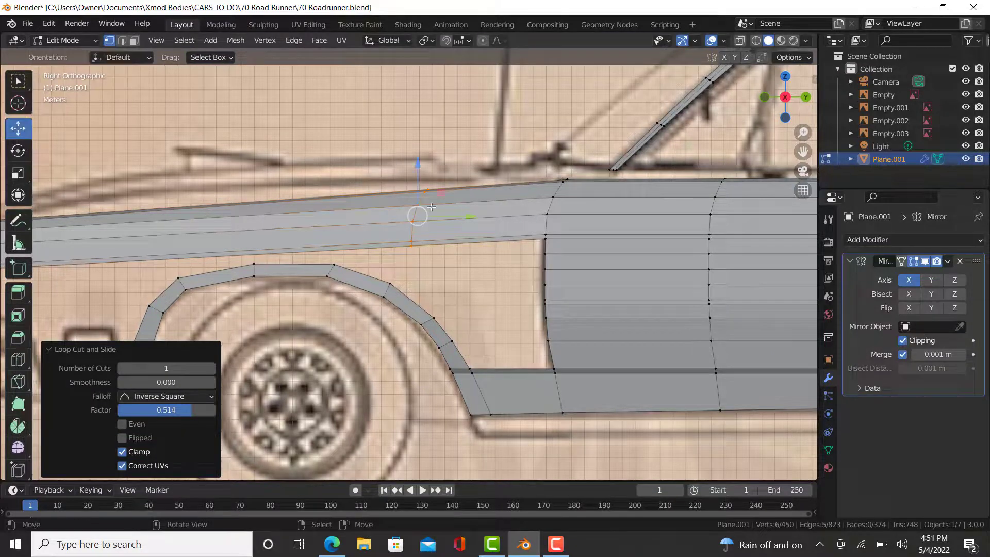
drag(478, 214, 230, 239)
Display the mesh in wireframe from above and move the new fender loop about -0.06 m along X to match the blueprint
key(KP_7)
scroll(284, 366, down, 2)
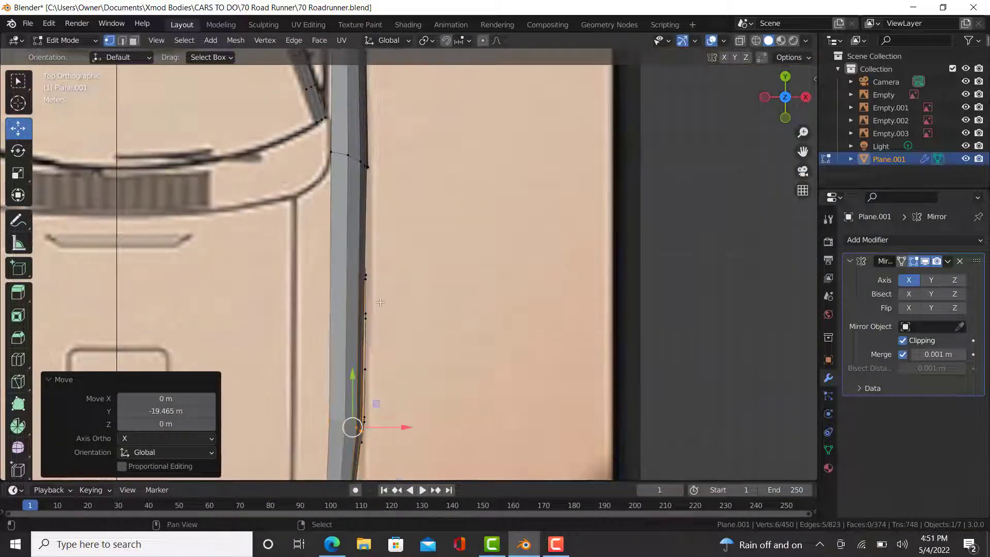
shift+middle_drag(208, 405, 267, 306)
key(z)
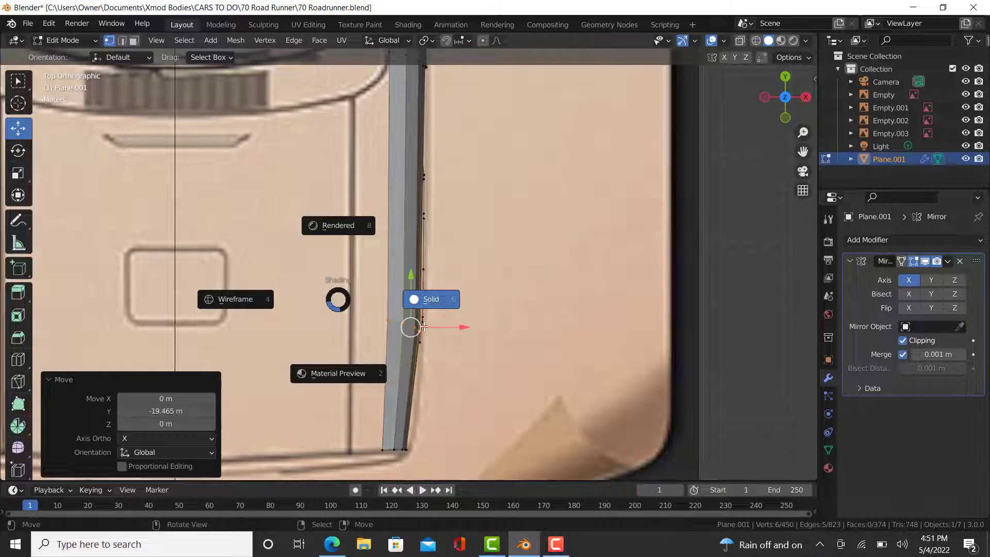
click(456, 305)
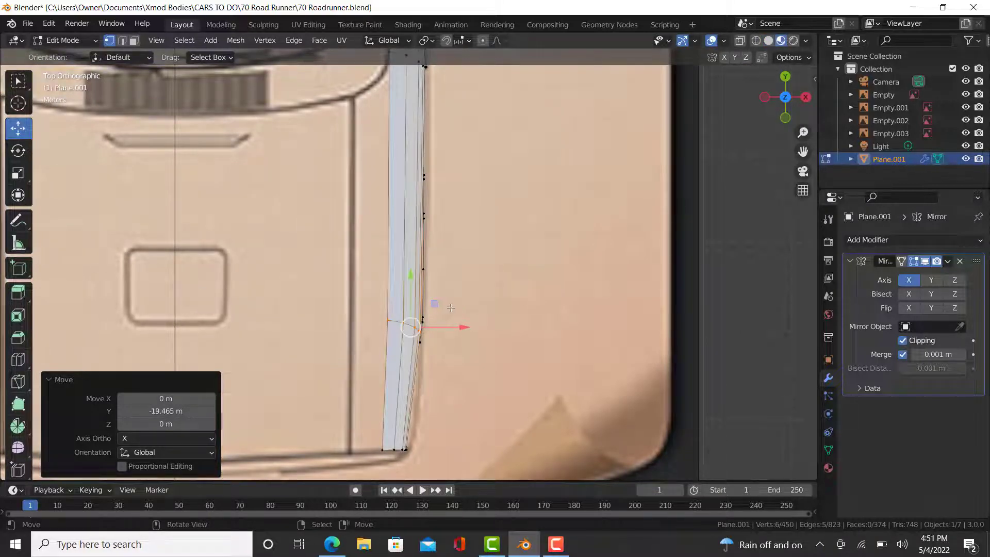
key(shift+z)
scroll(464, 307, up, 2)
drag(533, 317, 524, 328)
Add two loop cuts to the fender between the previous loop and the door, and move them about -5.45 m along Y
key(KP_3)
scroll(487, 256, down, 3)
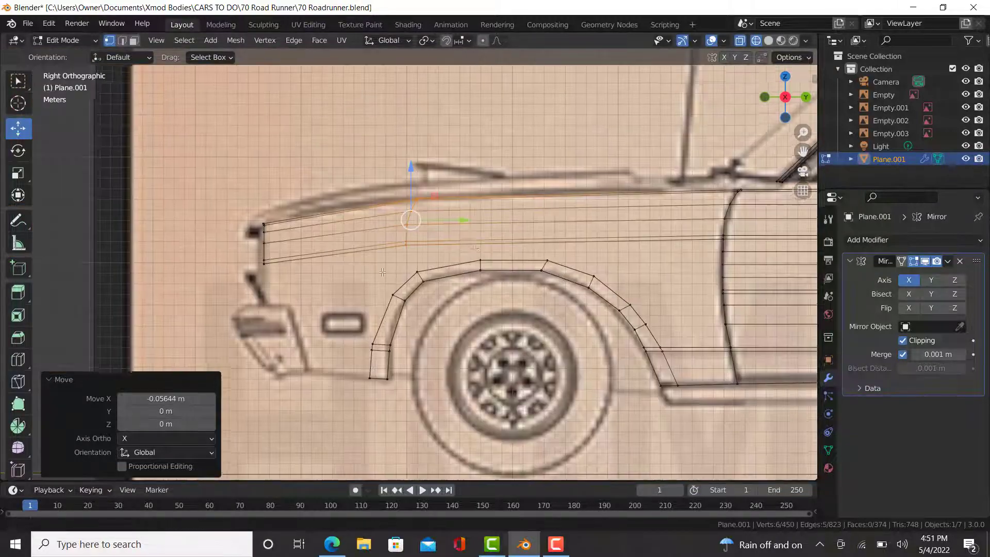
shift+middle_drag(602, 125, 457, 152)
scroll(544, 99, up, 2)
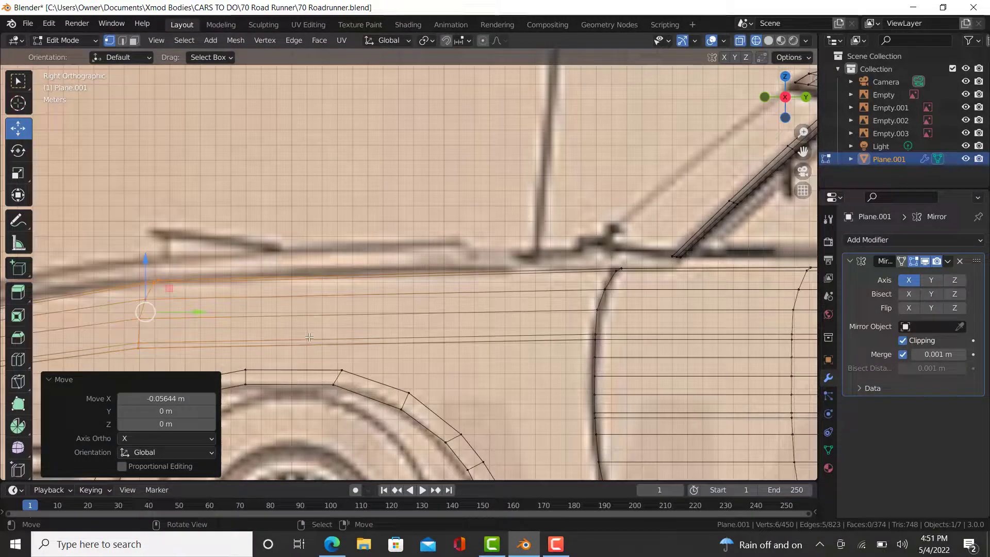
click(18, 359)
click(135, 57)
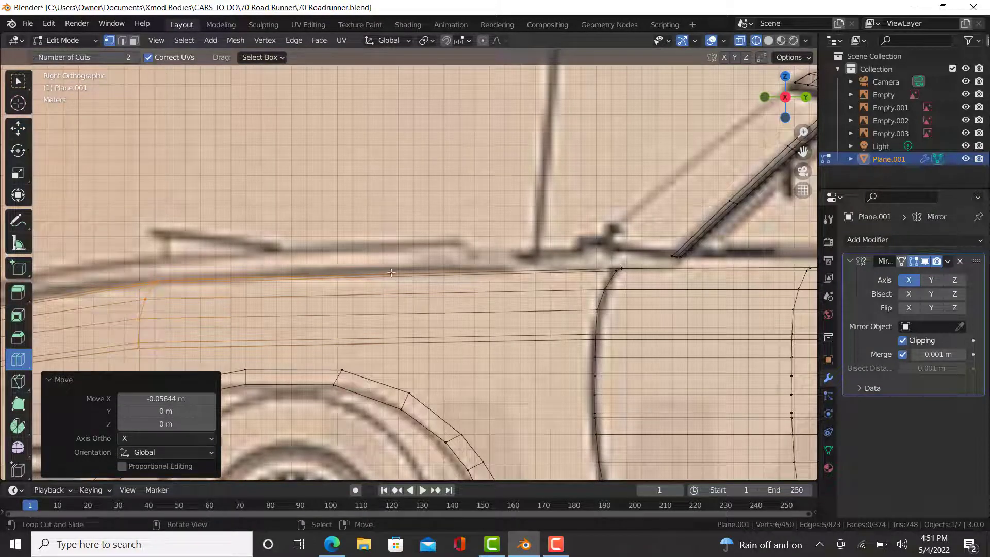
drag(439, 291, 425, 310)
click(18, 129)
scroll(381, 261, up, 2)
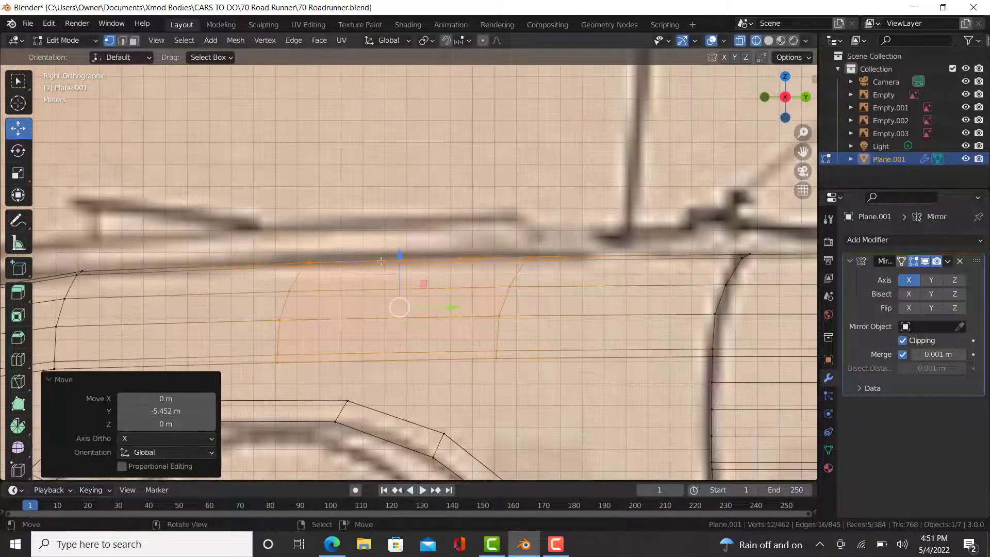
Return to solid shading, move the front loop of the two new cuts slightly toward the nose, and inspect the fender in Object Mode
key(shift+z)
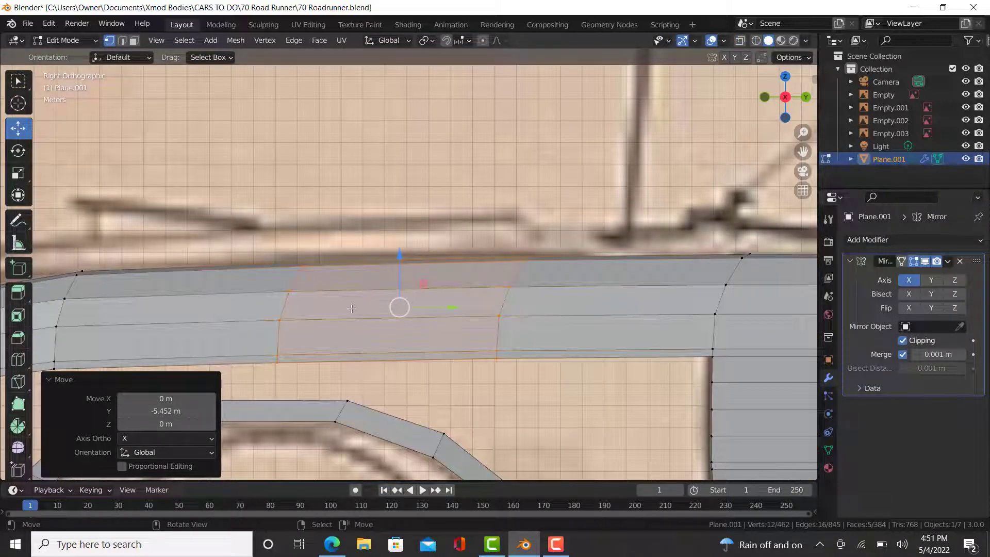
click(275, 364)
ctrl+click(305, 250)
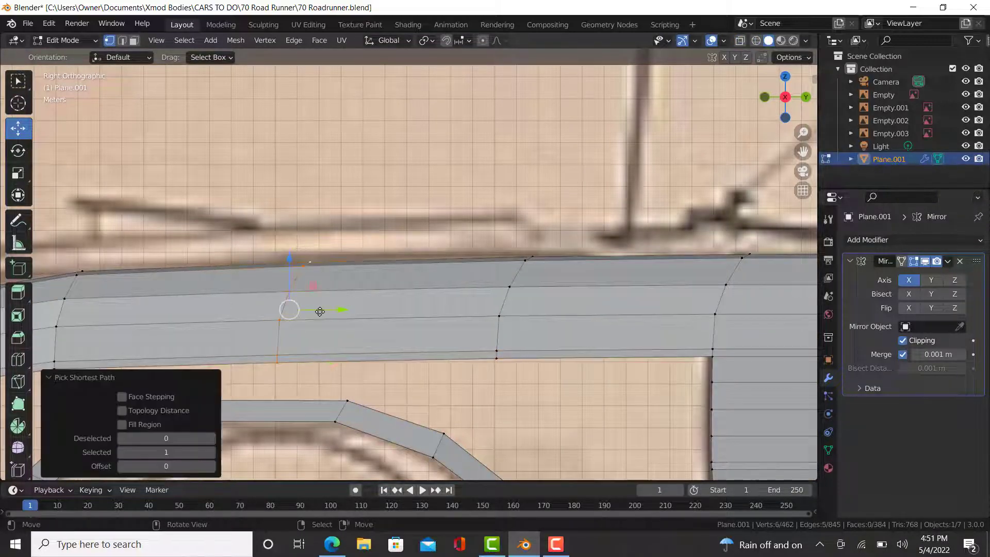
drag(324, 312, 300, 313)
key(Tab)
scroll(308, 335, down, 5)
middle_drag(307, 335, 447, 367)
Add two loop cuts to the fender's foremost section in side view and move them about -2.4 m along Y
key(Tab)
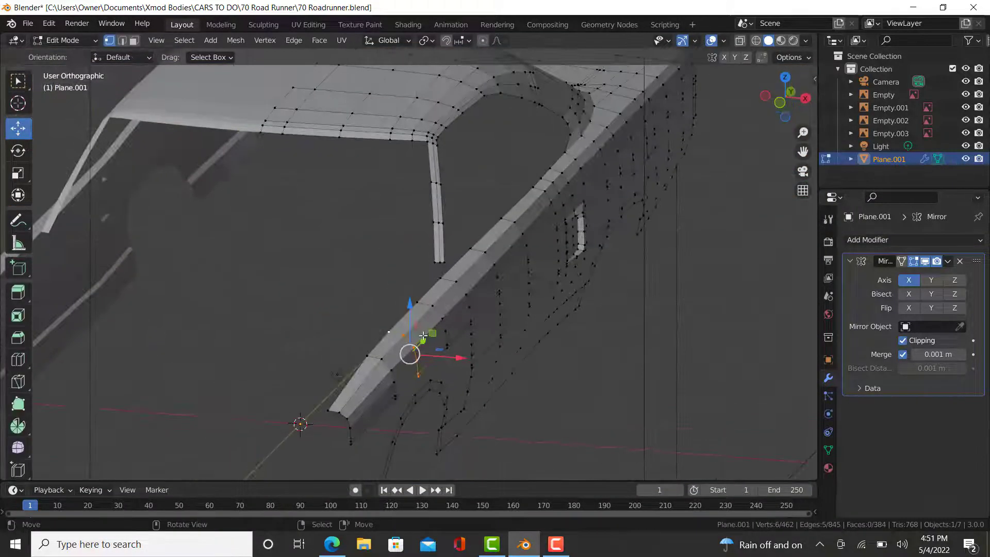
key(KP_3)
shift+middle_drag(214, 313, 431, 234)
scroll(431, 234, up, 4)
click(15, 362)
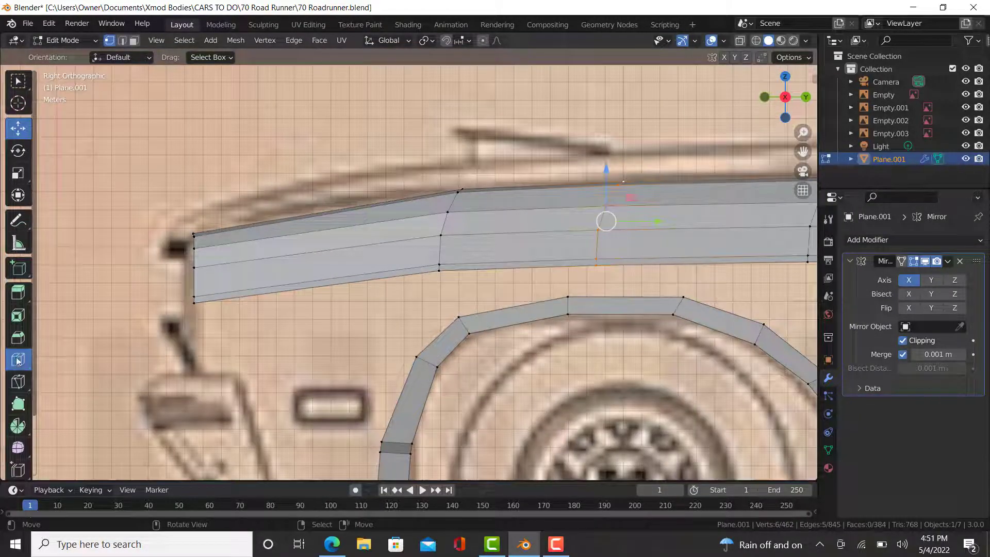
drag(337, 263, 361, 264)
click(18, 128)
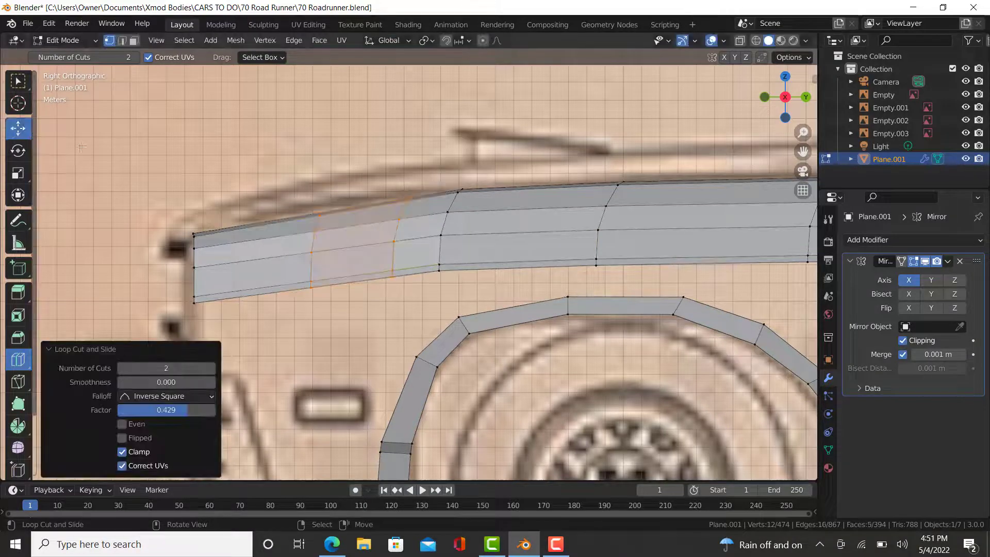
drag(421, 239, 366, 249)
Display the mesh in wireframe from above and select the foremost new fender loop to compare it with the blueprint
scroll(363, 250, down, 2)
middle_drag(365, 250, 482, 283)
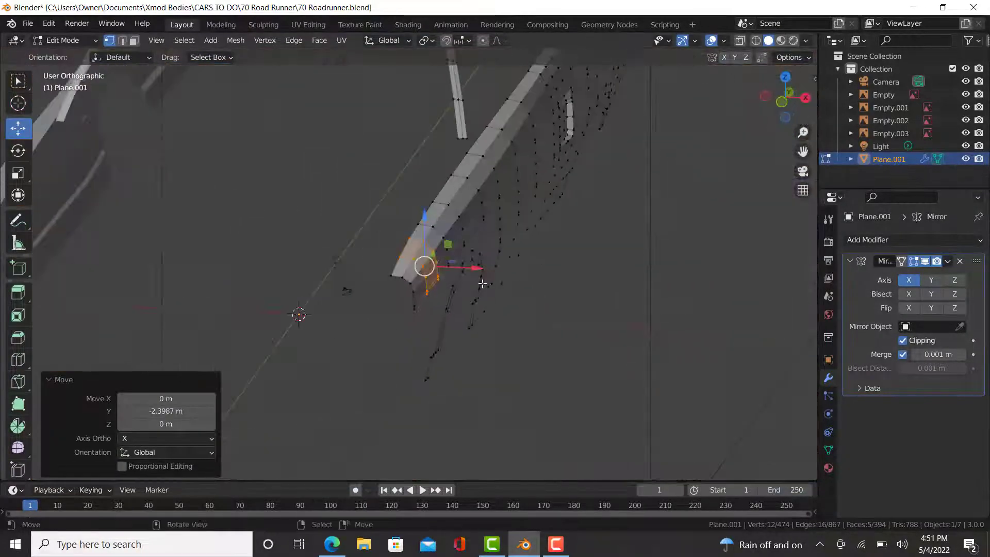
key(KP_7)
scroll(424, 334, up, 4)
key(z)
click(397, 389)
scroll(425, 335, up, 2)
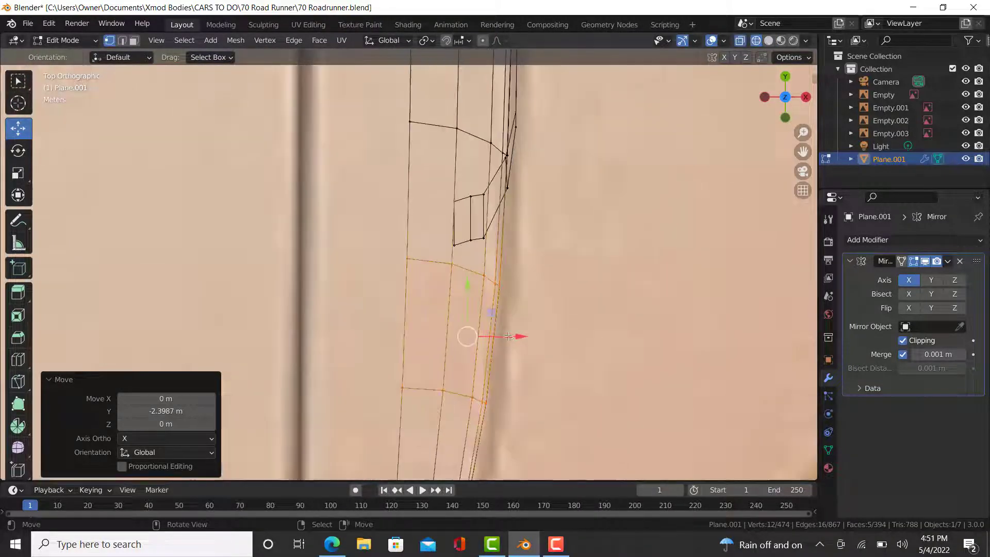
shift+middle_drag(504, 348, 514, 310)
click(401, 346)
scroll(411, 349, down, 4)
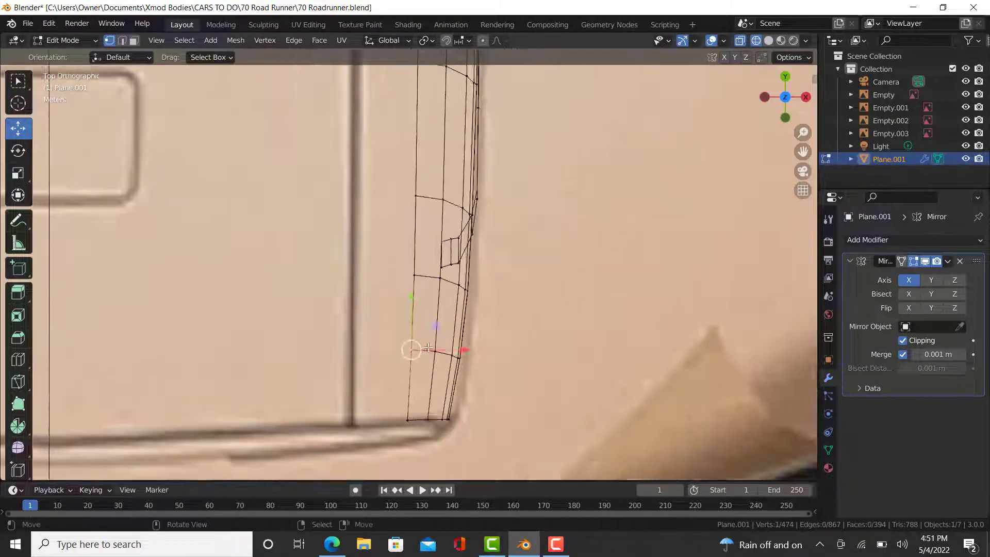
scroll(467, 356, up, 2)
ctrl+click(454, 353)
scroll(449, 371, up, 2)
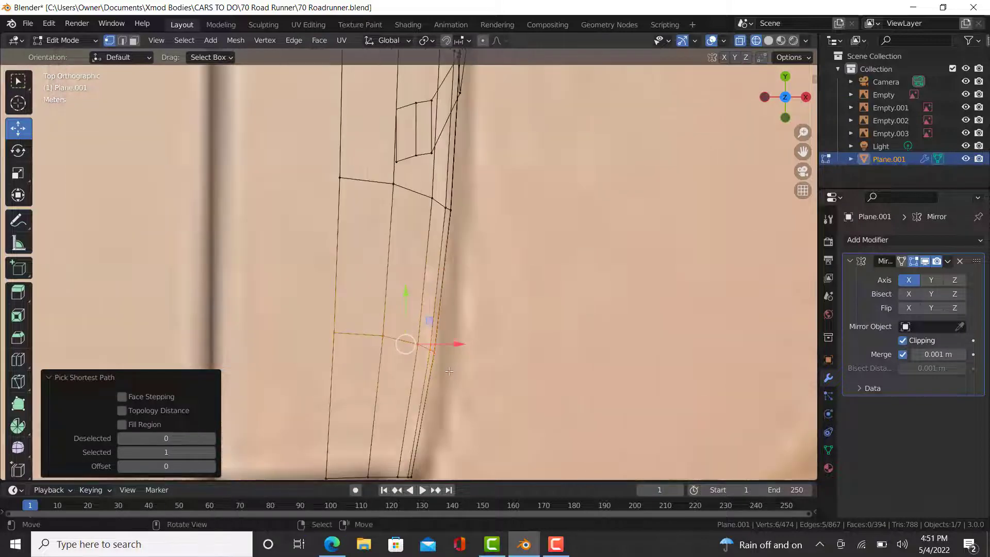
Return to solid shading in Object Mode and inspect the front fender in perspective with the rest of the body
scroll(450, 355, down, 3)
key(Tab)
key(z)
click(580, 353)
scroll(600, 361, down, 5)
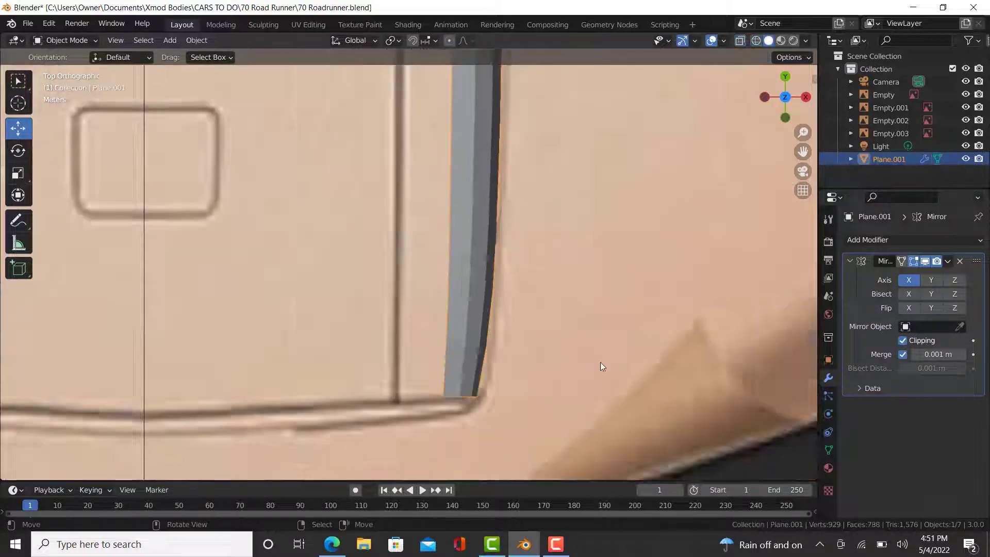
middle_drag(600, 362, 567, 223)
scroll(542, 221, up, 4)
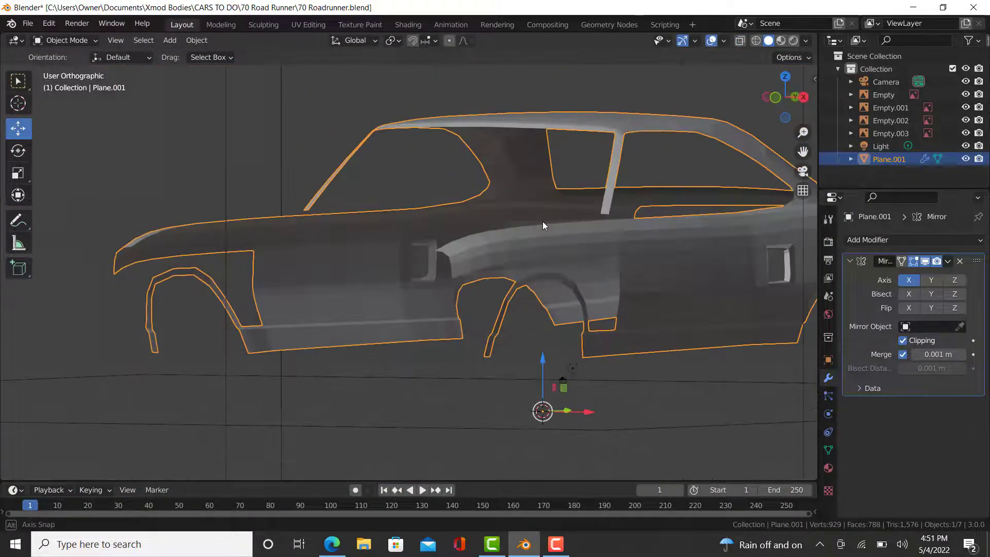
In side view in Edit Mode, edge-slide the fender loop above the front wheel slightly toward the nose
key(KP_3)
key(Tab)
scroll(499, 257, up, 4)
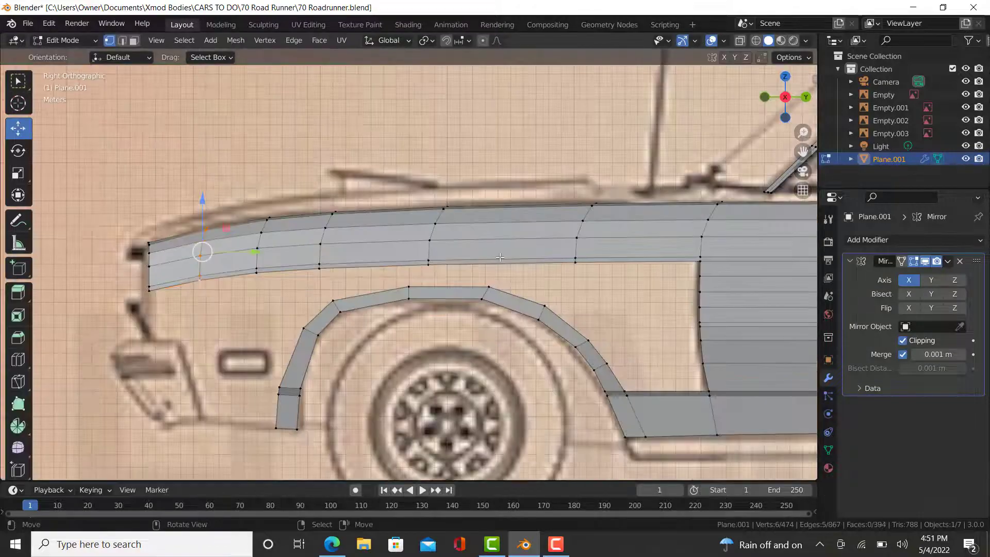
scroll(322, 268, up, 3)
scroll(391, 260, down, 4)
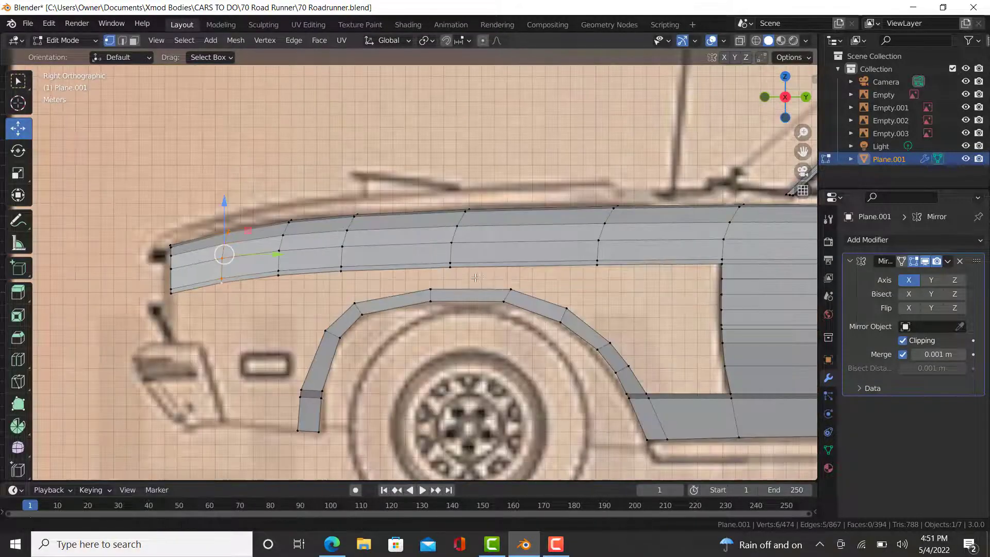
scroll(464, 252, up, 2)
scroll(464, 252, up, 1)
scroll(375, 236, down, 2)
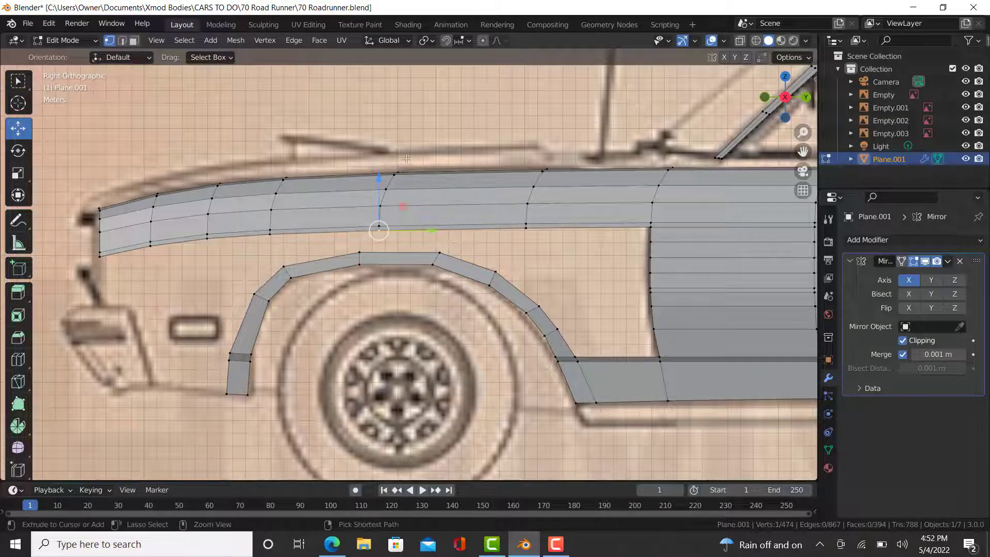
ctrl+click(397, 178)
scroll(450, 205, up, 4)
key(g)
key(g)
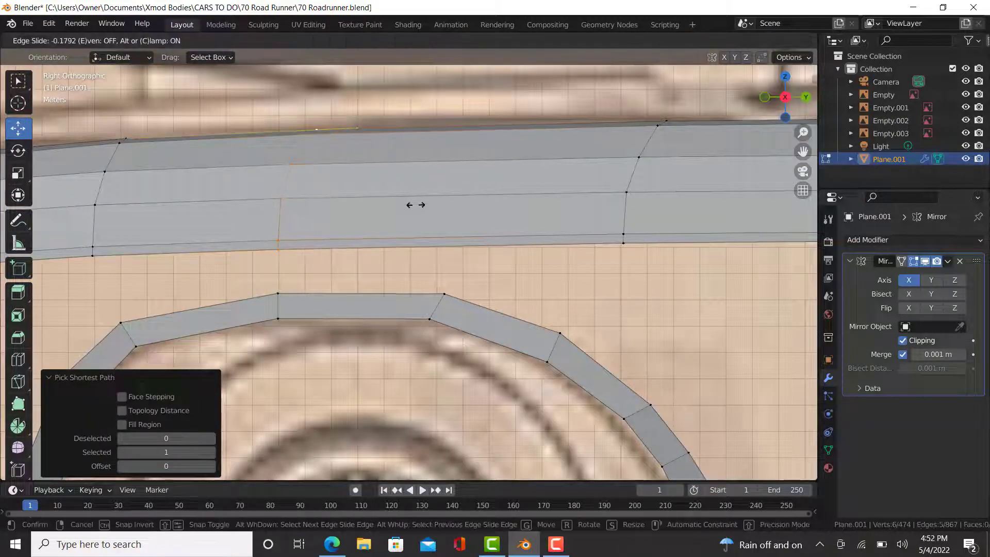
click(405, 208)
Fill a face between the fender's lower edge and the wheel arch segment at the front of the wheel
right_click(272, 252)
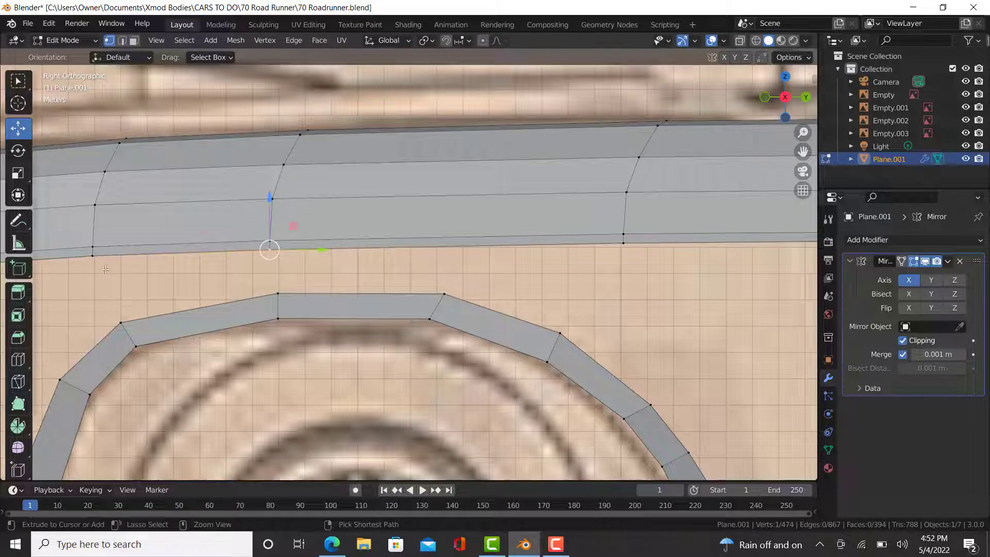
ctrl+right_click(92, 258)
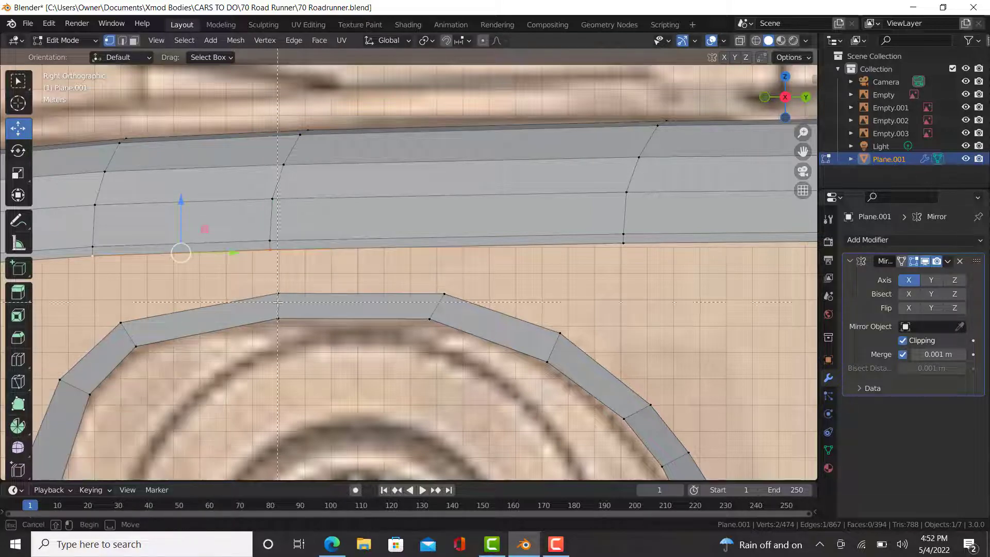
shift+right_click(279, 295)
key(b)
drag(130, 330, 110, 292)
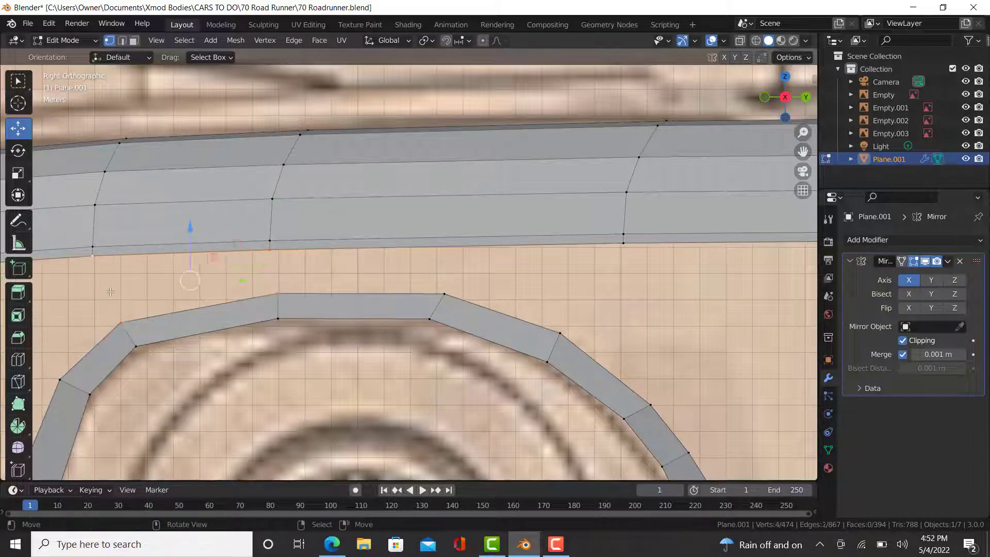
key(f)
right_click(133, 312)
Examine the mesh layout around the rear wheel arch as a reference for the front arch
scroll(155, 314, down, 5)
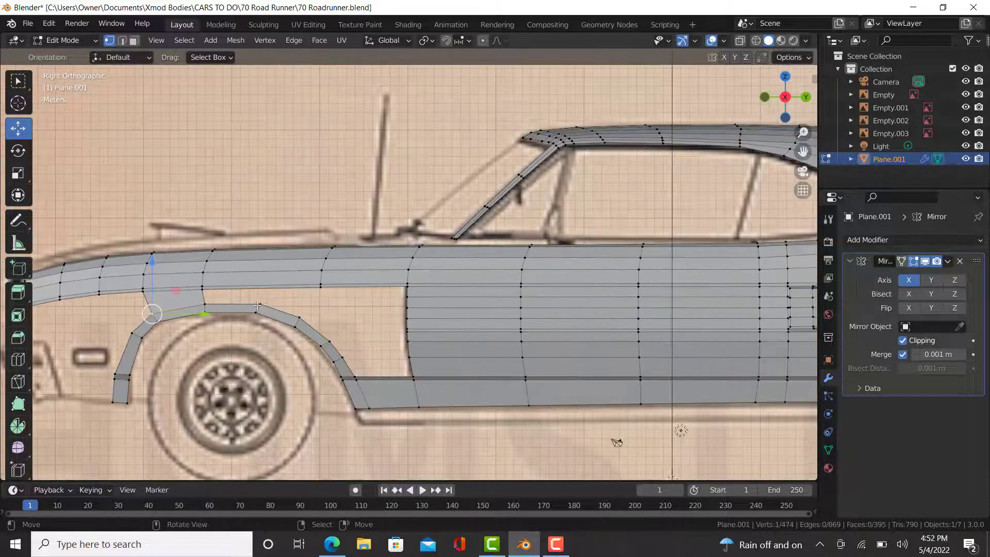
shift+middle_drag(257, 306, 291, 255)
scroll(295, 257, down, 3)
shift+middle_drag(651, 281, 415, 289)
scroll(415, 289, up, 5)
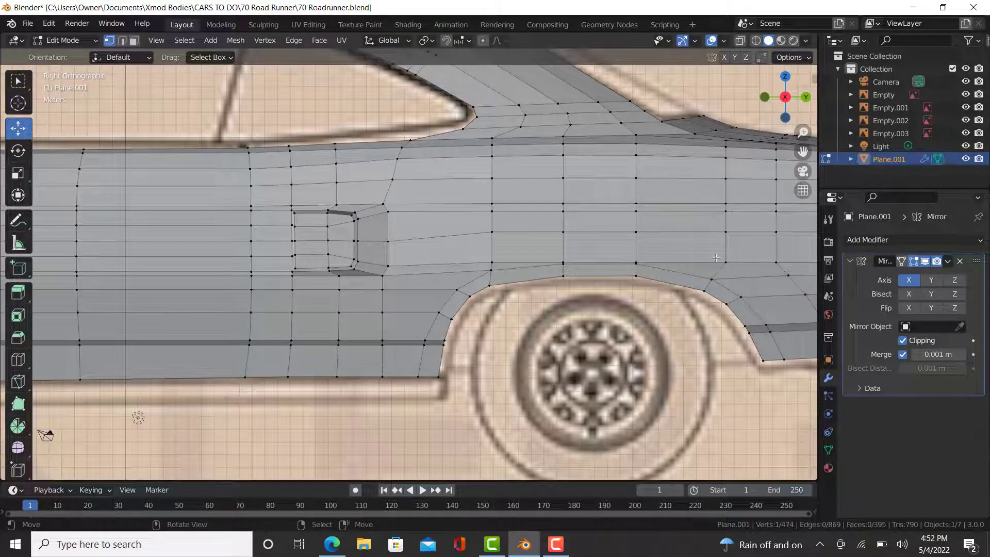
scroll(564, 284, down, 4)
shift+middle_drag(516, 283, 808, 303)
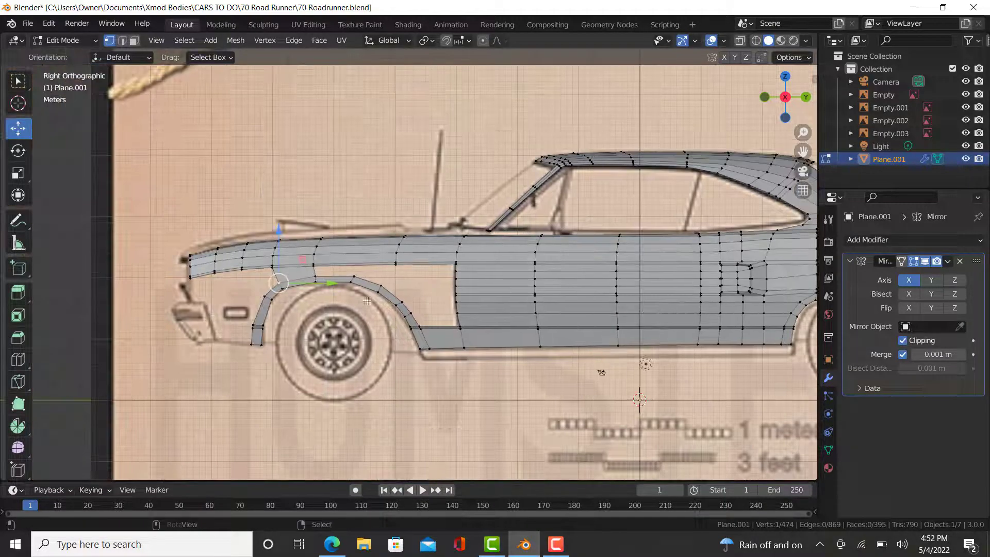
Add a single loop cut to the fender above the front wheel and move it about -0.59 m along Y
scroll(319, 273, up, 4)
scroll(463, 287, up, 2)
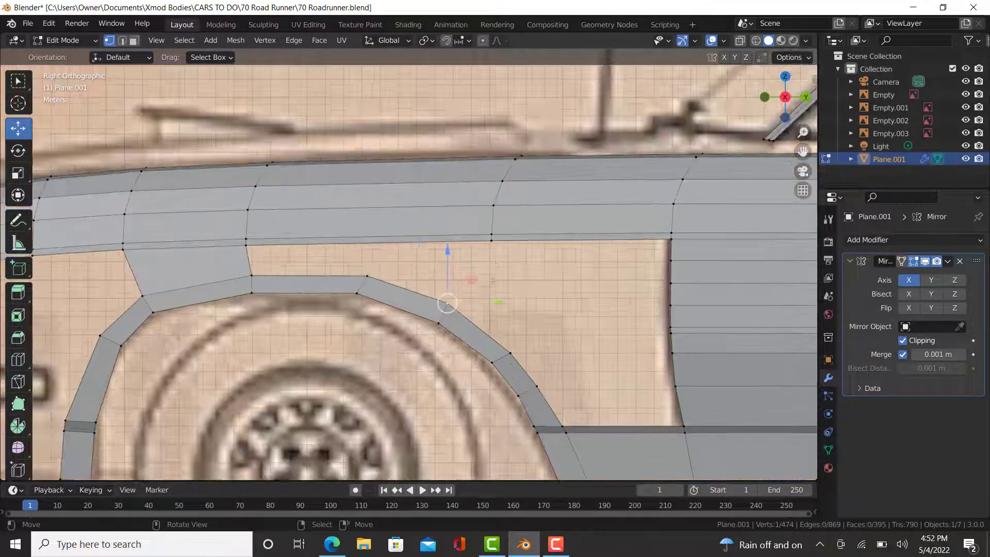
click(18, 359)
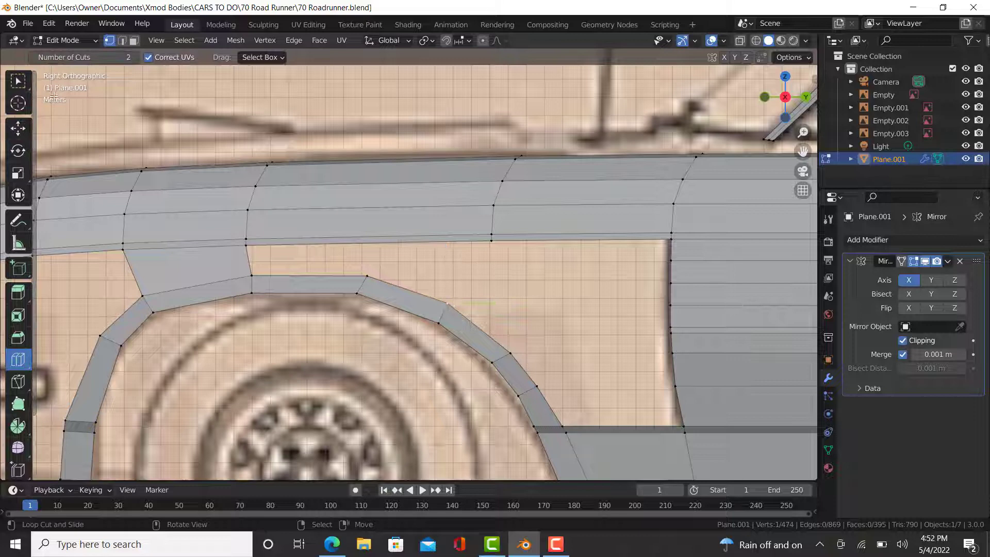
click(36, 57)
drag(385, 193, 447, 199)
click(19, 129)
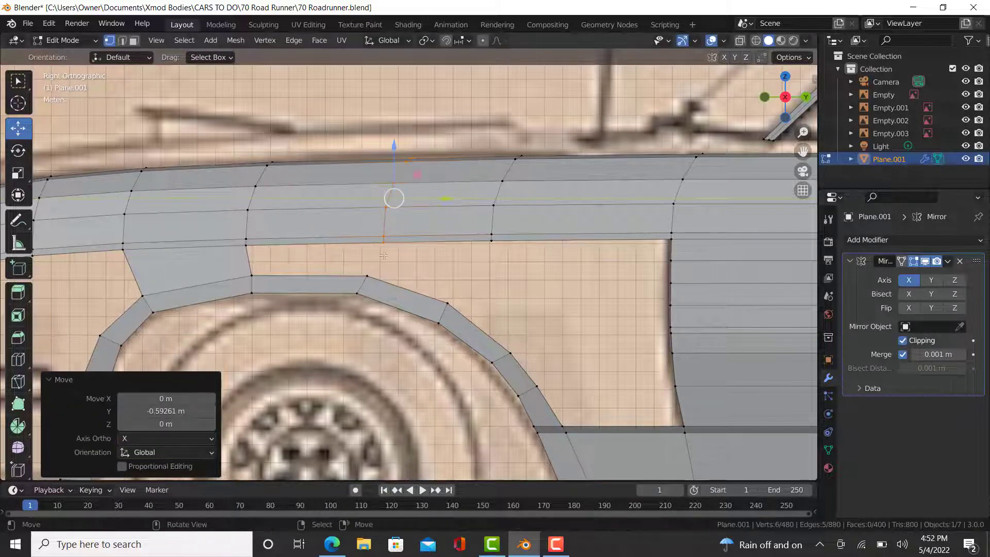
Fill the next two faces between the fender's lower edge and the wheel arch, working toward the door
right_click(383, 244)
ctrl+right_click(367, 276)
key(f)
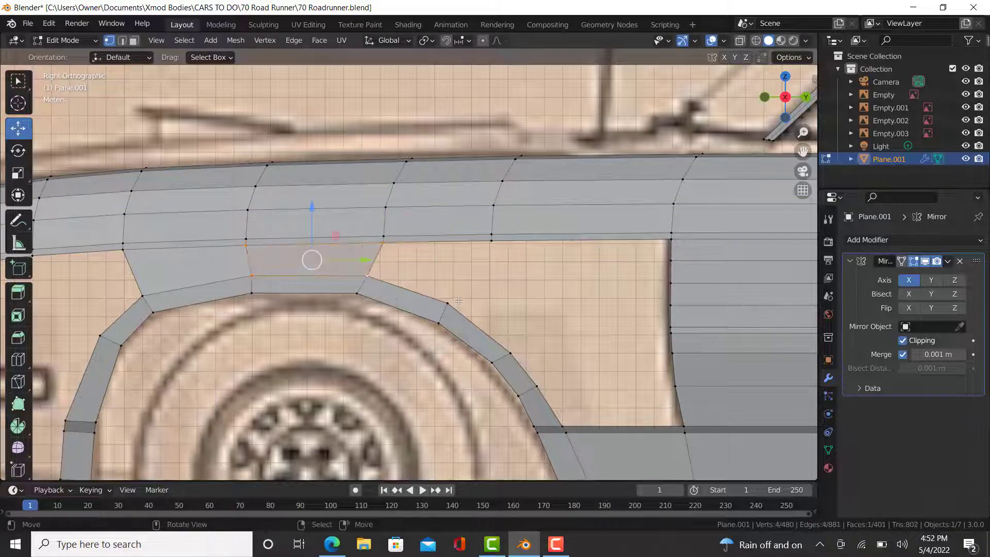
right_click(449, 303)
ctrl+right_click(488, 261)
key(f)
right_click(488, 261)
scroll(484, 264, down, 3)
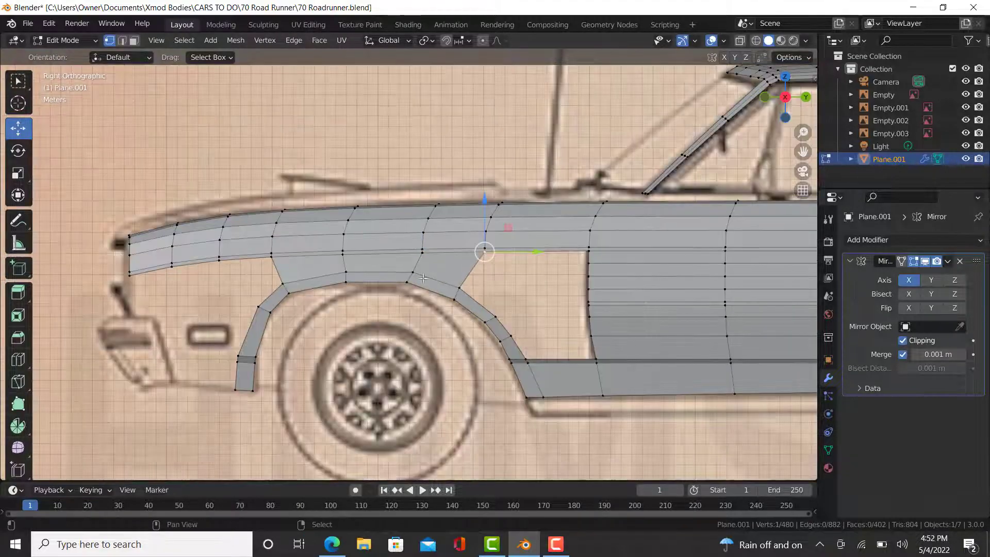
Select the four vertices of the rear arch segment and move them slightly toward the nose along Y
scroll(509, 290, up, 2)
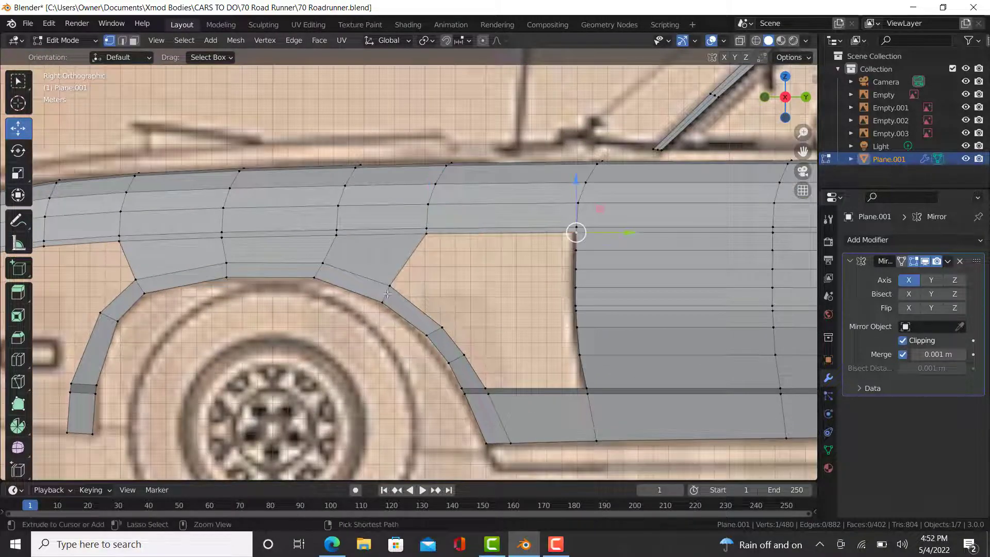
scroll(384, 289, up, 3)
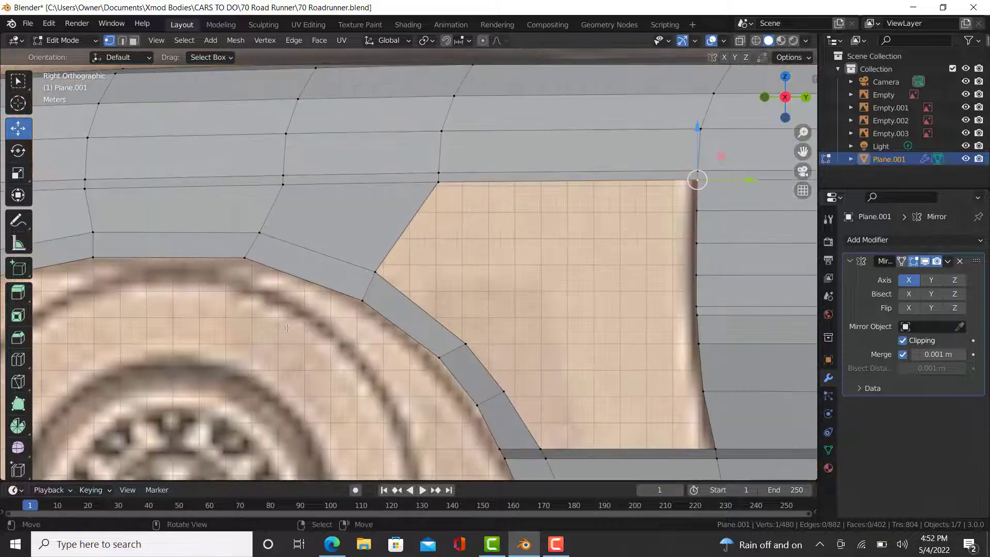
ctrl+right_click(453, 344)
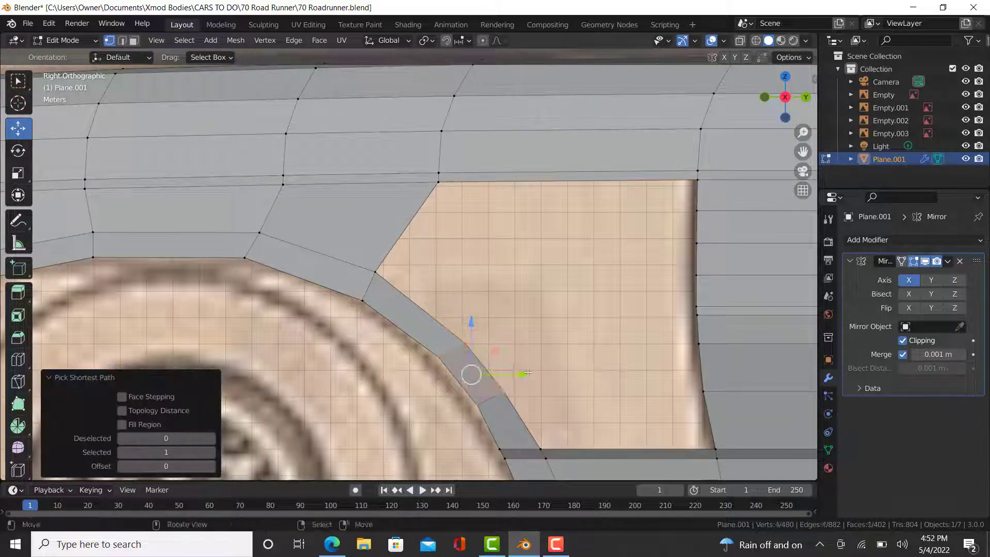
key(g)
drag(523, 373, 521, 373)
Edge-slide the upper edge of that arch segment with a factor of about 0.132
click(460, 343)
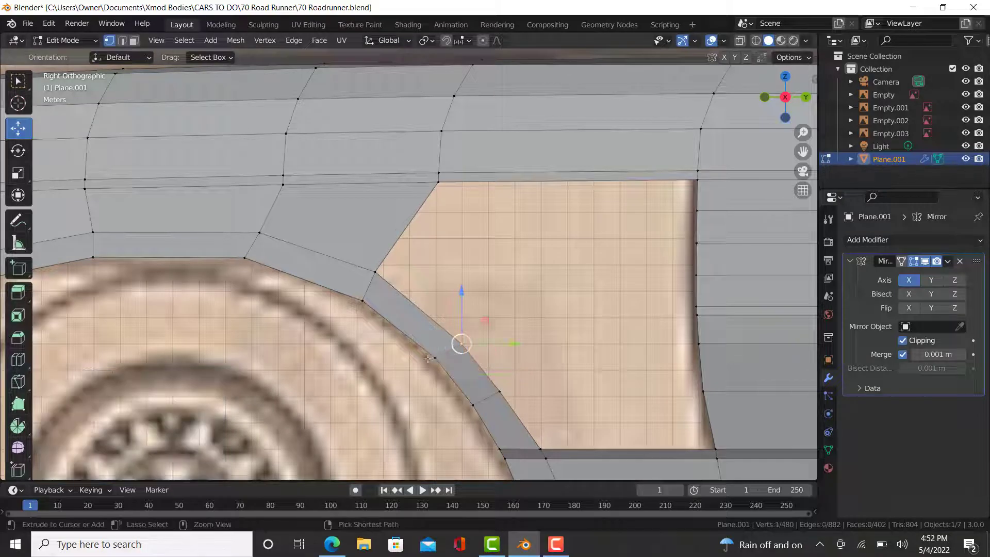
ctrl+click(434, 357)
key(g)
key(g)
click(487, 371)
Add a loop cut to the arch segment just above that edge and move it about 0.136 m along Y
scroll(279, 258, up, 4)
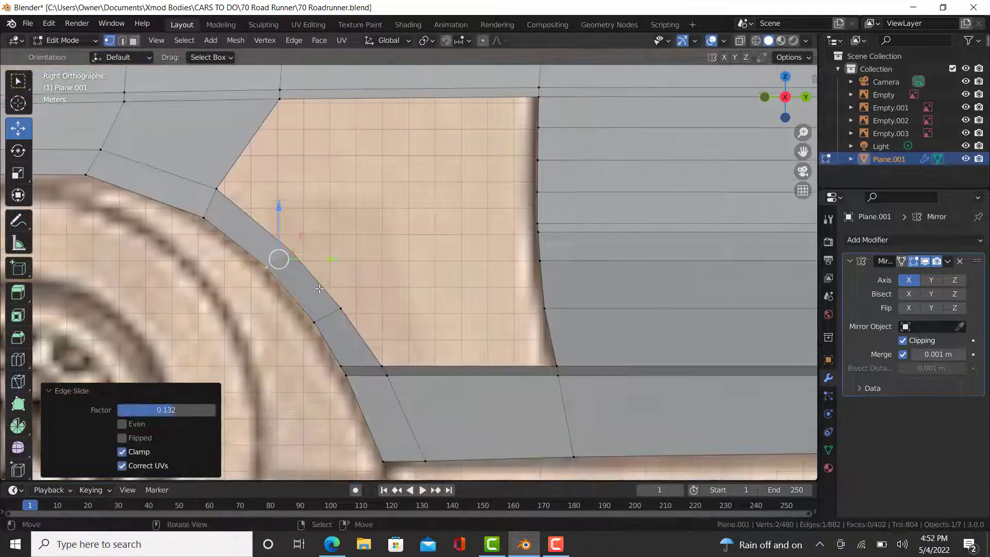
click(18, 360)
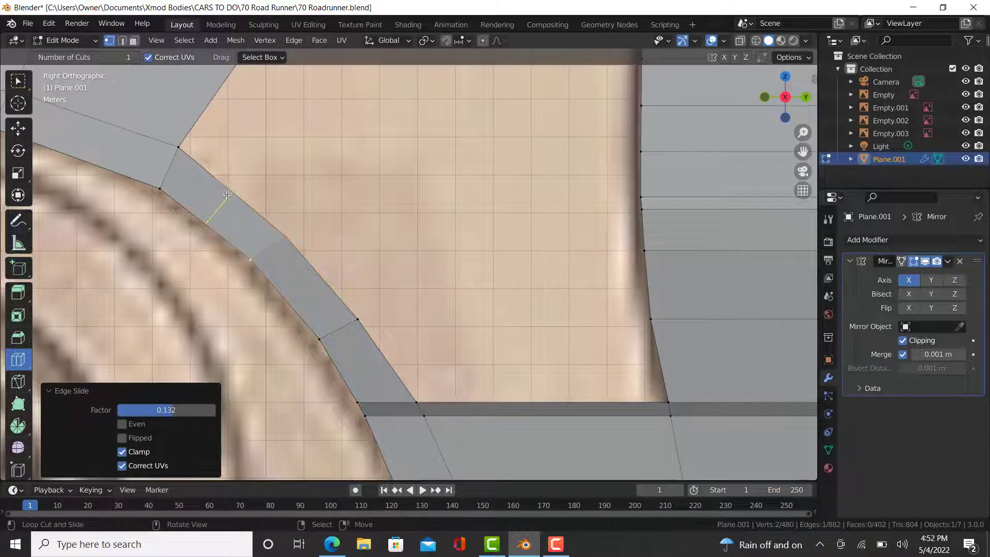
drag(222, 196, 270, 204)
click(18, 129)
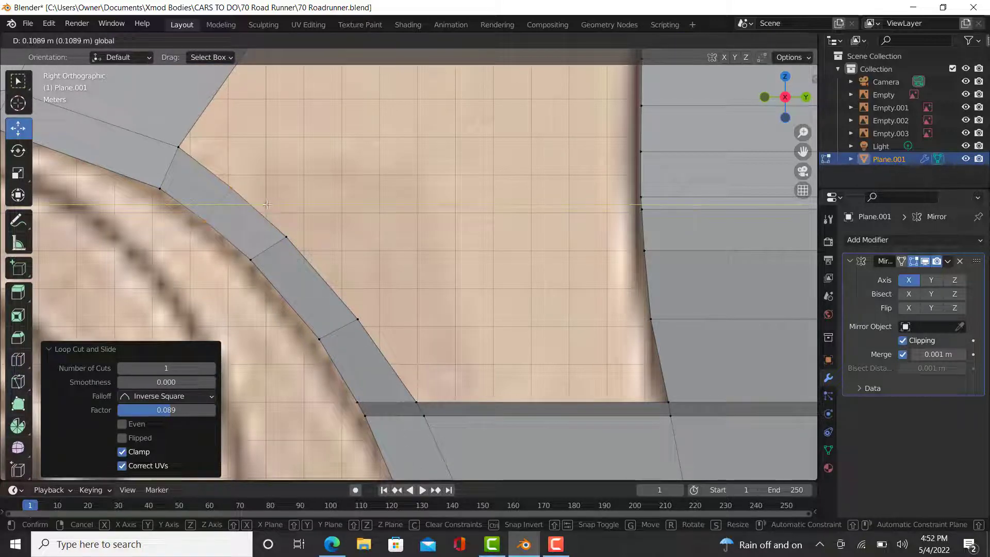
In front view, move the new arch cut about 0.022 m along X
key(KP_1)
scroll(574, 233, down, 2)
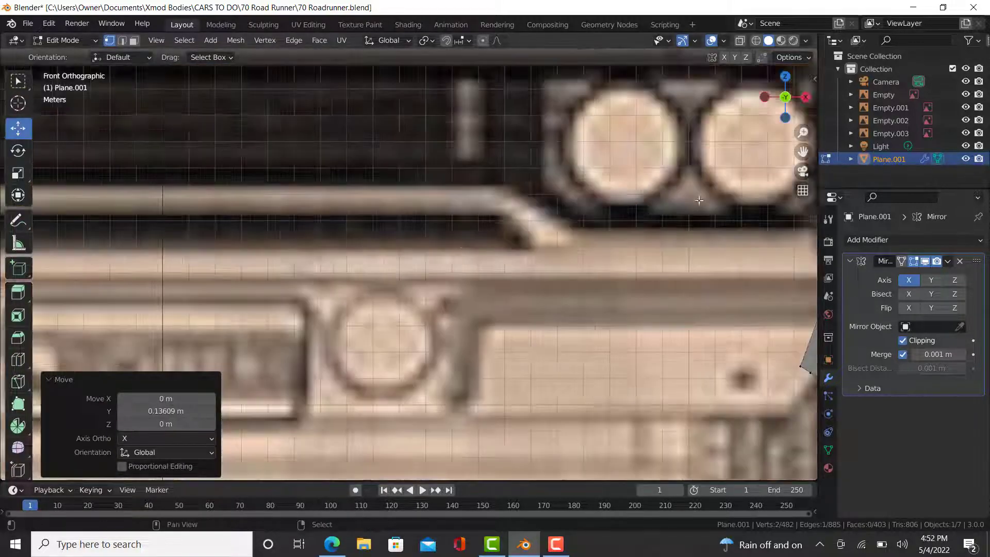
shift+middle_drag(574, 234, 129, 312)
scroll(452, 291, up, 5)
scroll(490, 375, up, 2)
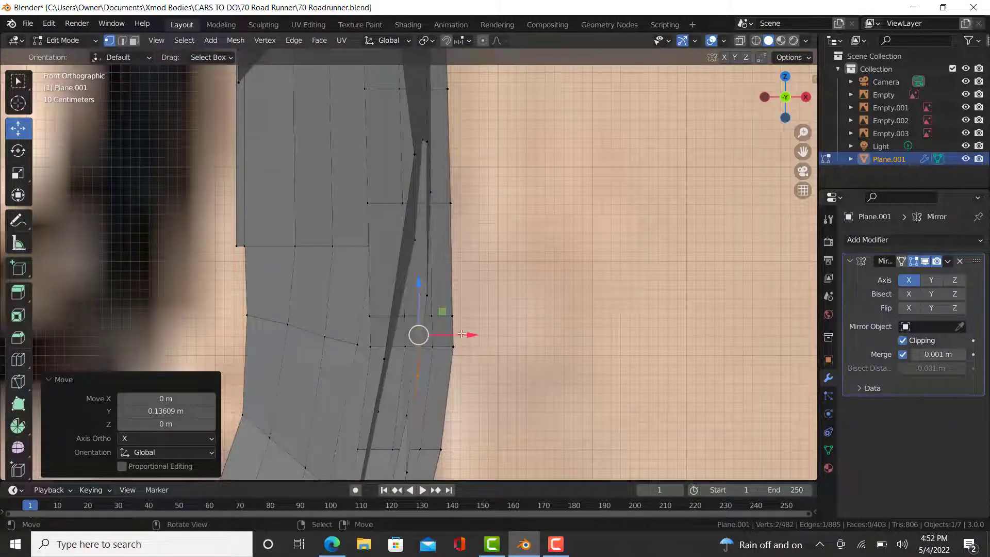
drag(461, 334, 465, 334)
In side view, add a loop cut to the next arch segment down and move it slightly along Y
key(KP_3)
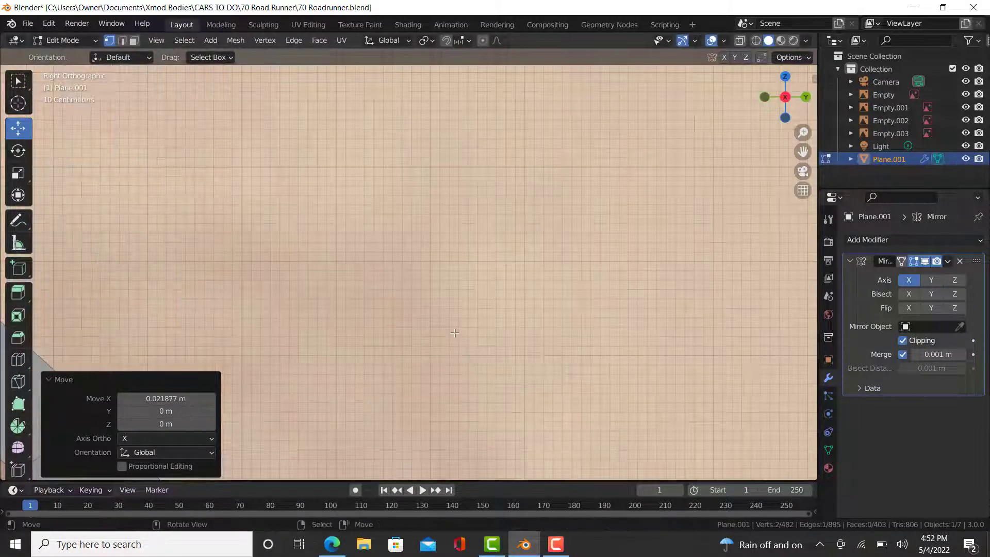
scroll(454, 332, down, 5)
shift+middle_drag(290, 372, 361, 237)
scroll(361, 237, up, 1)
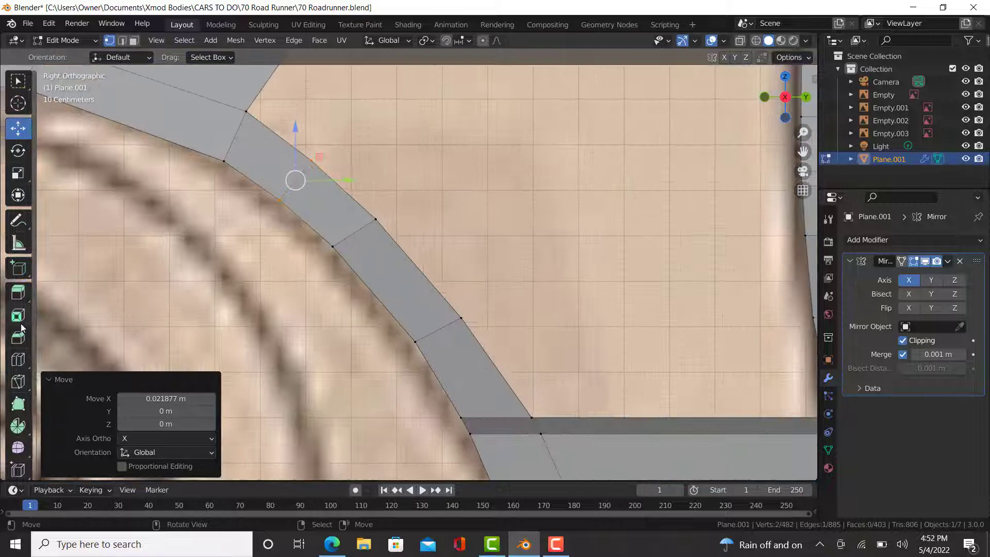
click(15, 363)
drag(378, 293, 374, 289)
click(25, 132)
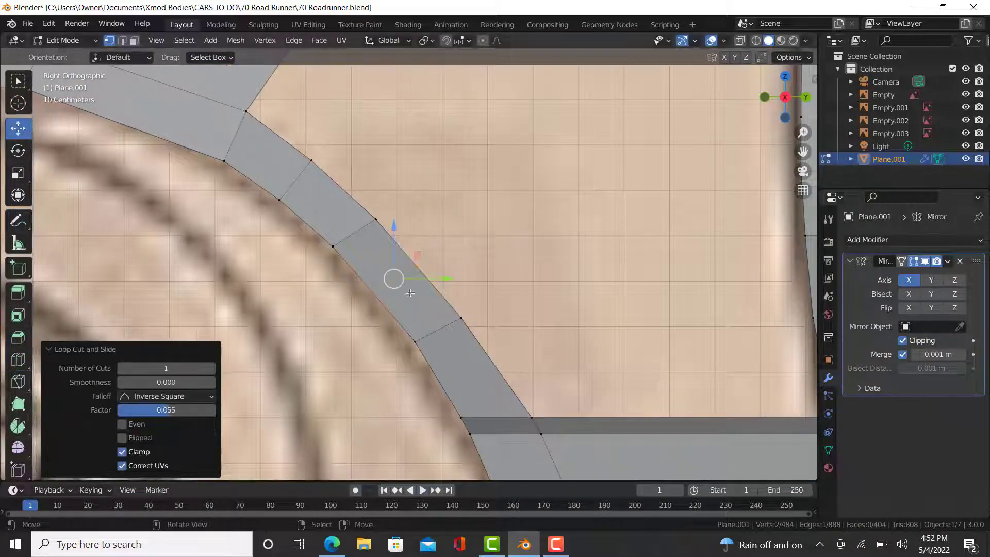
scroll(410, 293, up, 2)
drag(439, 268, 439, 280)
In front view, move the lower arch cut about 0.033 m along X, and return to the side view
key(KP_1)
scroll(439, 266, up, 2)
scroll(440, 279, down, 5)
middle_drag(439, 280, 405, 283)
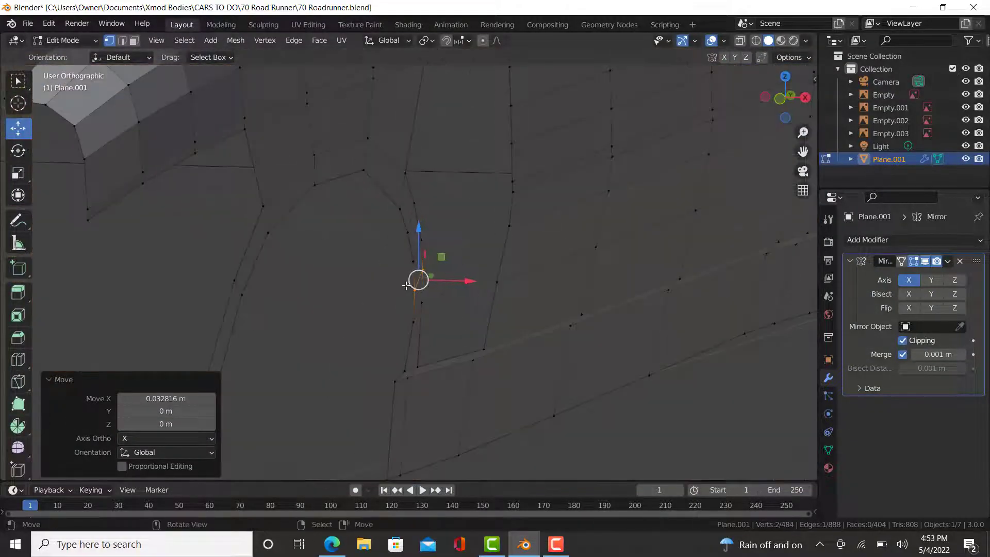
scroll(405, 283, down, 4)
key(KP_3)
scroll(464, 248, up, 2)
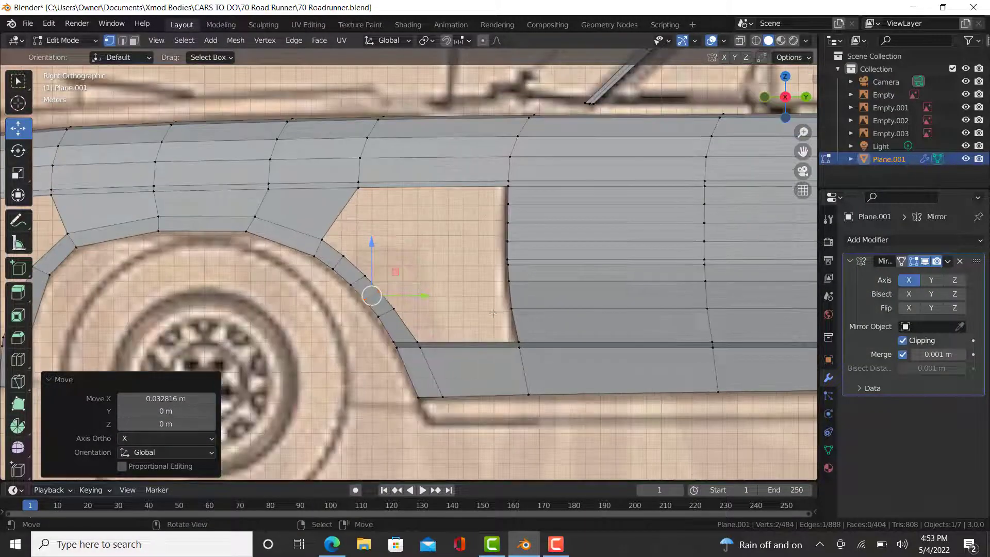
Add a loop cut to the front arch segment above the crease in side view and nudge it to follow the wheel opening
scroll(448, 356, down, 6)
scroll(564, 293, up, 2)
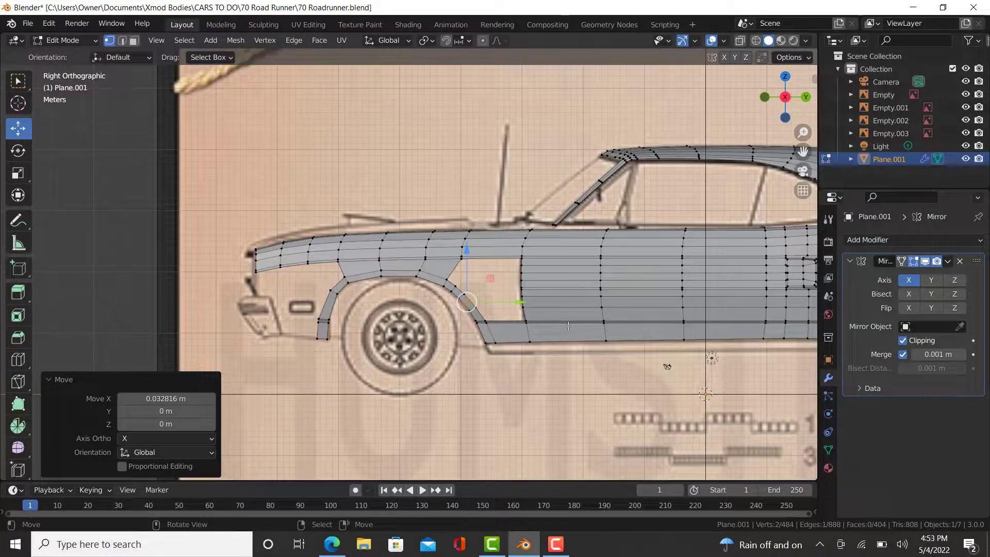
scroll(555, 294, up, 2)
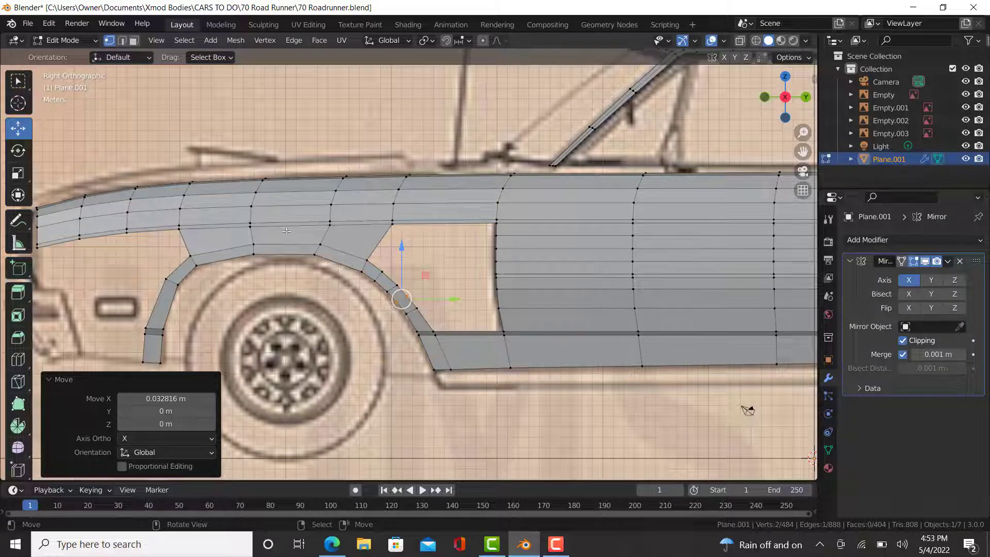
shift+middle_drag(184, 255, 301, 231)
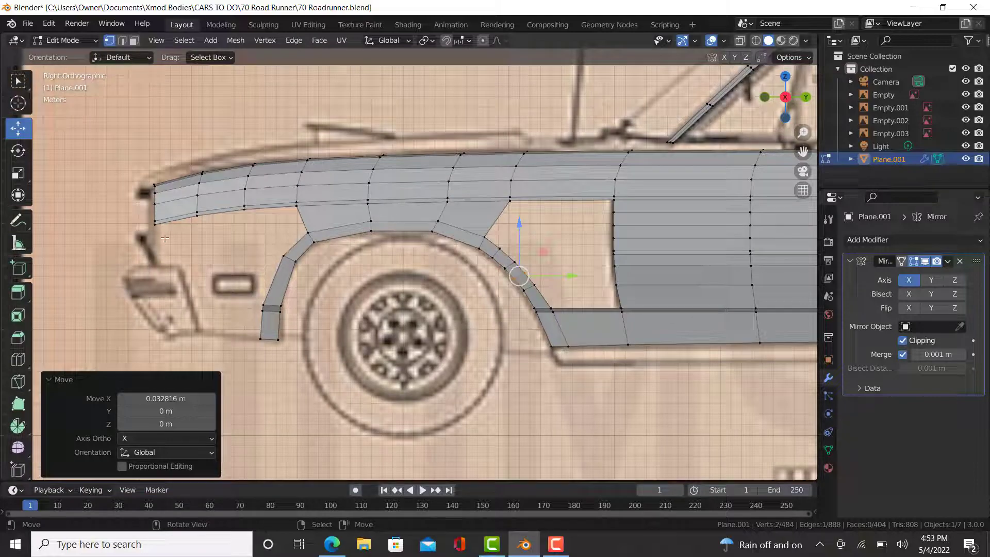
scroll(267, 273, up, 4)
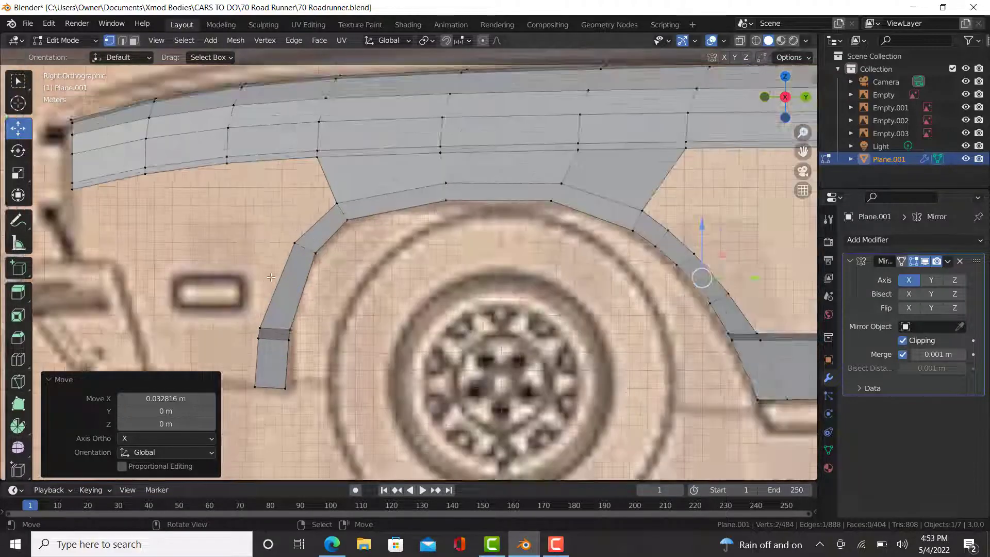
shift+middle_drag(267, 273, 325, 247)
click(18, 360)
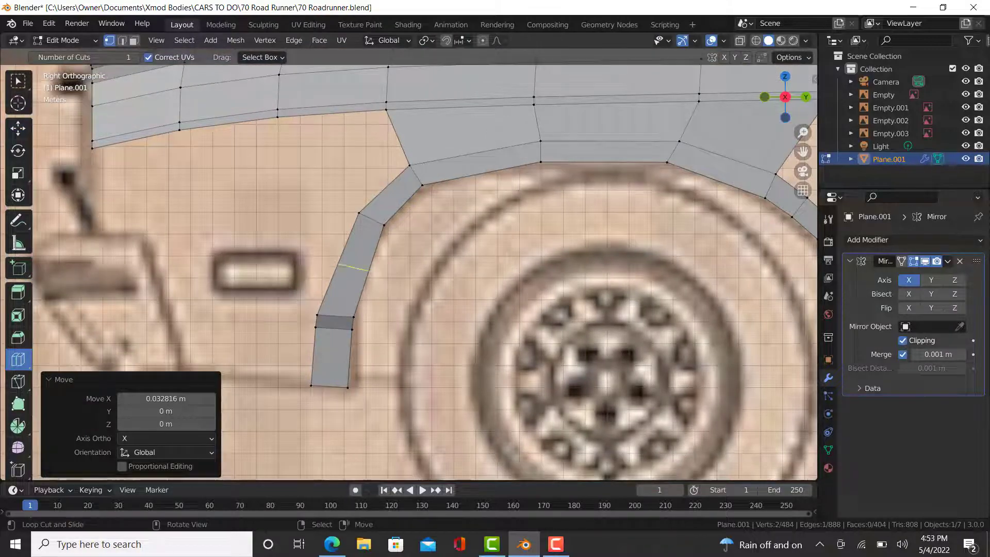
drag(340, 273, 351, 260)
click(18, 128)
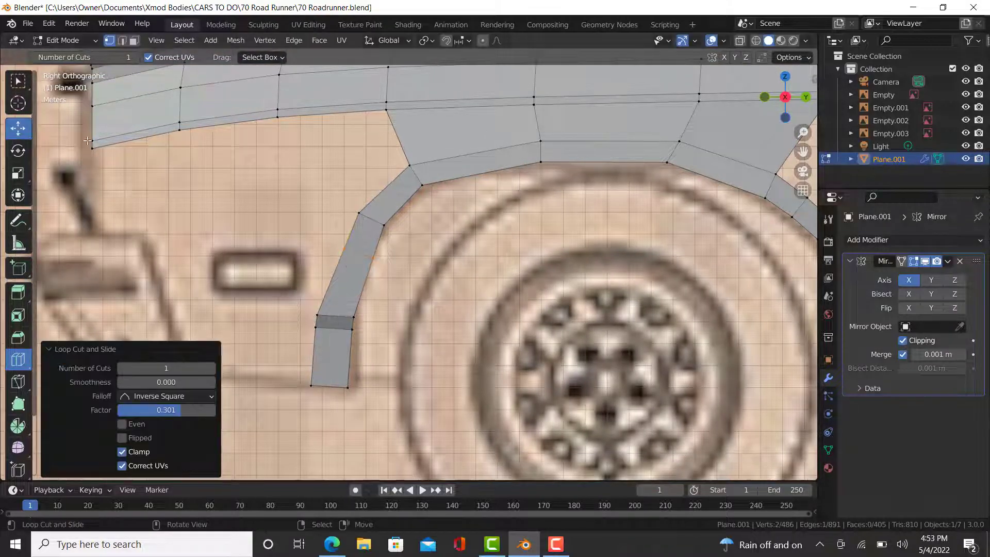
scroll(304, 203, up, 3)
mouse_move(450, 290)
mouse_down()
mouse_move(432, 292)
mouse_move(450, 288)
mouse_up()
In front view, undo the last change, select the arch vertices around the new cut, and move them about 0.091 m along X
key(KP_1)
scroll(441, 288, up, 2)
key(ctrl+z)
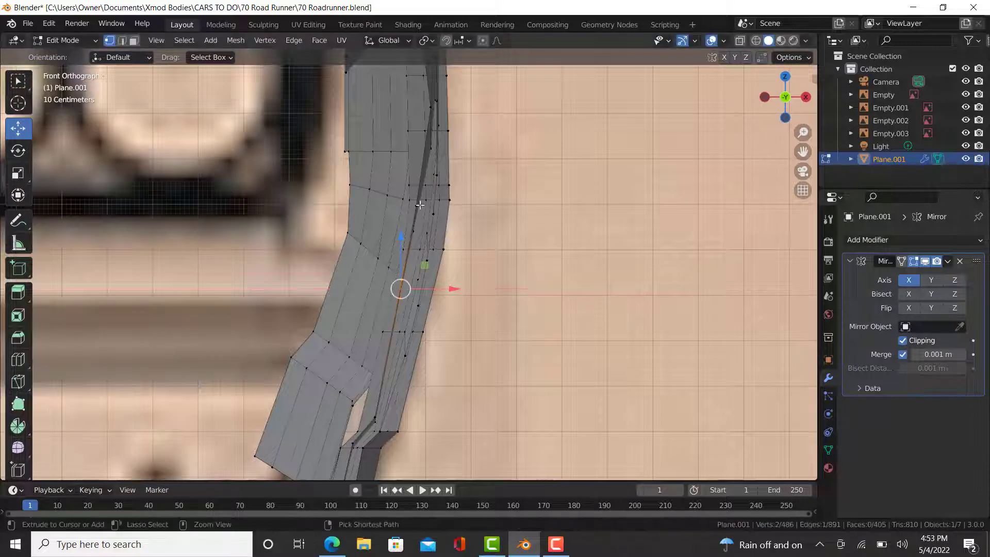
ctrl+click(416, 206)
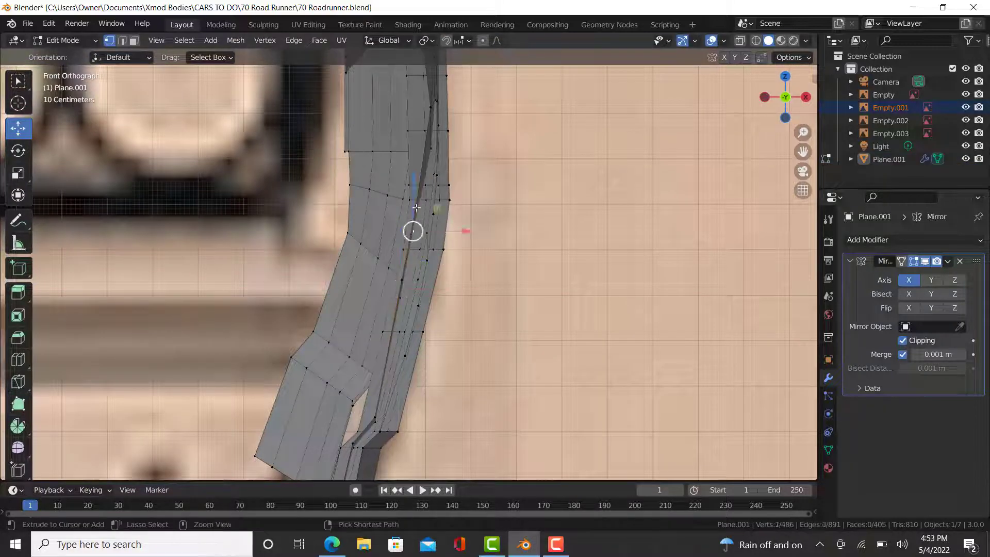
ctrl+click(405, 284)
drag(459, 254, 449, 259)
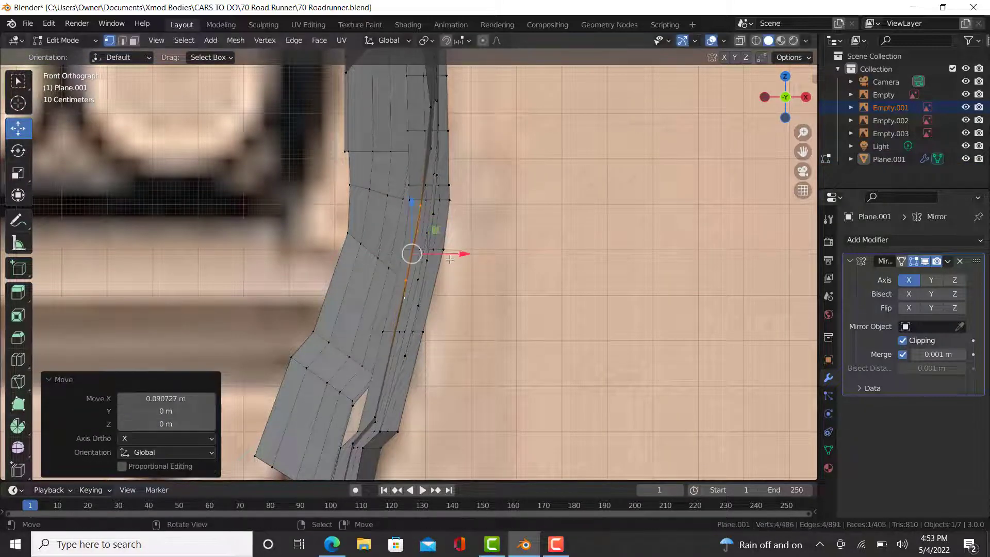
In side view, extrude the arch's lower front edge about -5.448 m along Y and shift it to meet the bumper
key(KP_3)
click(360, 263)
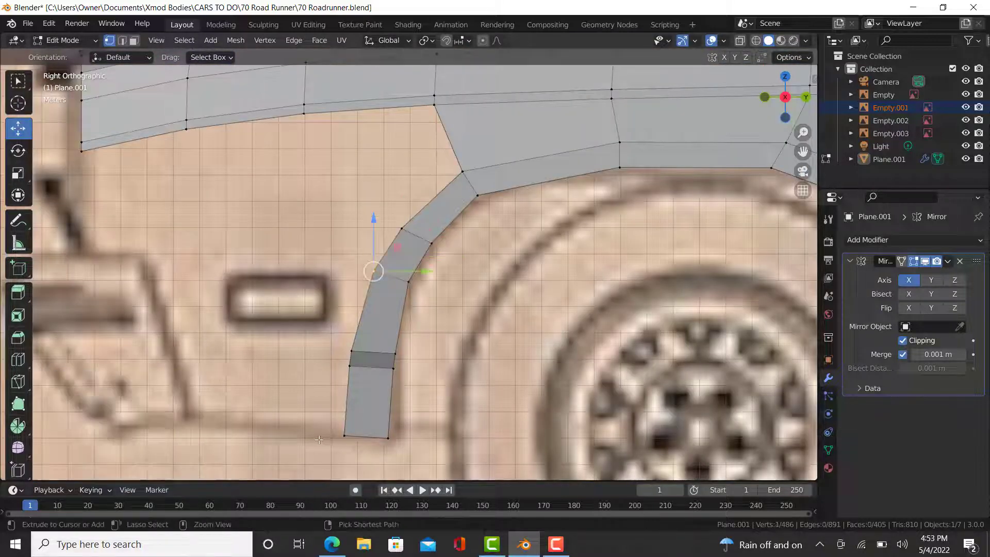
ctrl+click(341, 434)
key(e)
key(y)
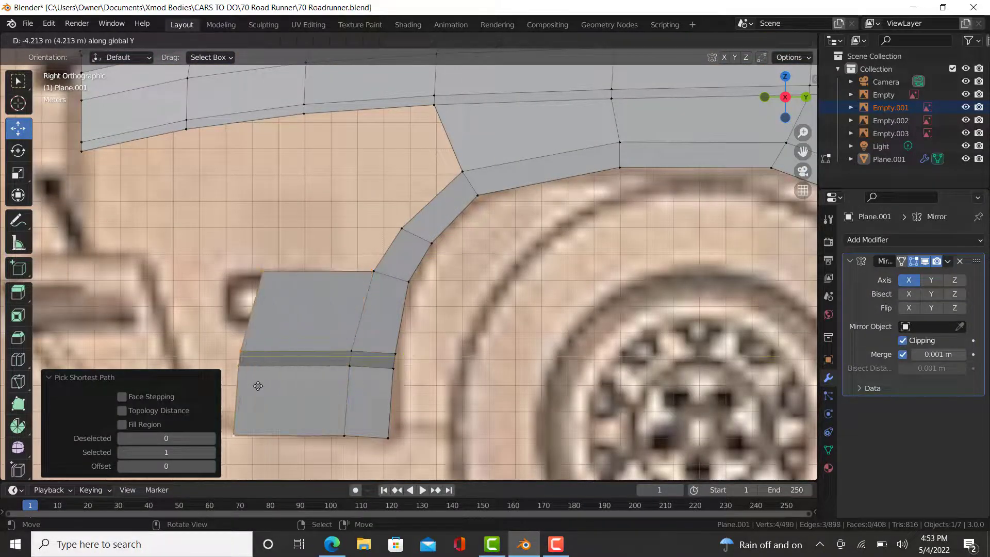
click(256, 387)
shift+middle_drag(256, 387, 360, 334)
key(g)
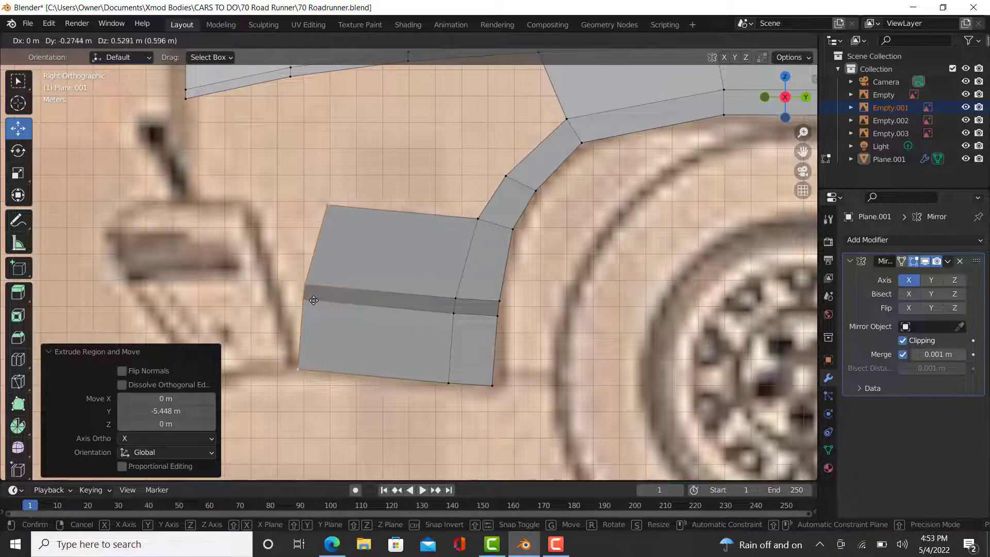
click(320, 214)
Move the extruded panel's top front vertex about -2.508 m along Y to the bumper's upper corner
click(320, 211)
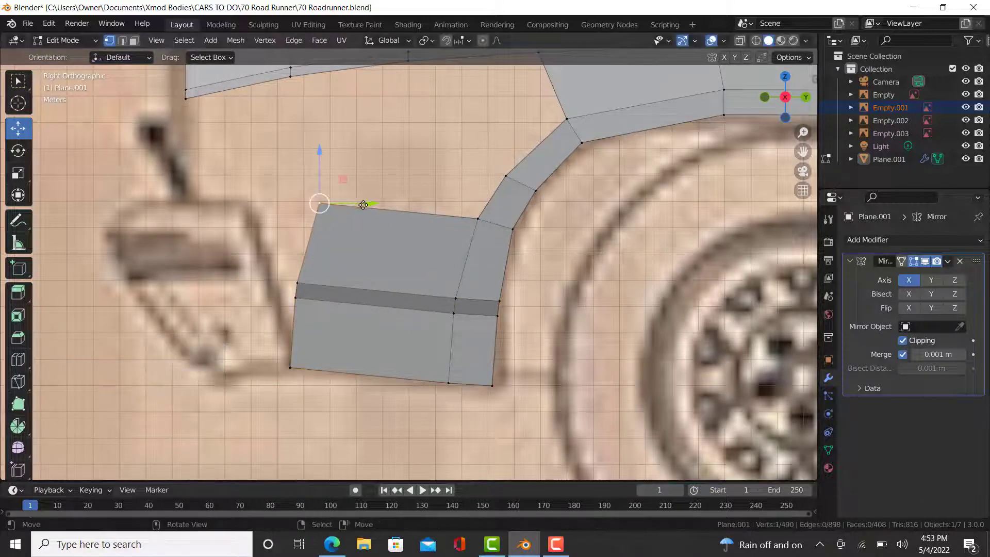
key(g)
key(y)
click(307, 216)
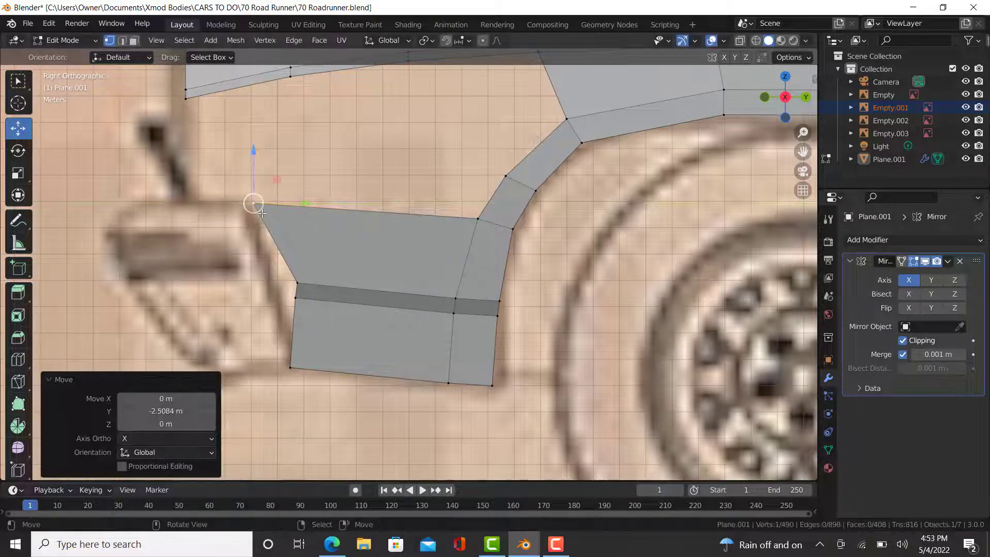
Align the panel's front crease vertices and bottom front vertex with the bumper's rear edge by moving them along Y
click(297, 283)
ctrl+click(296, 298)
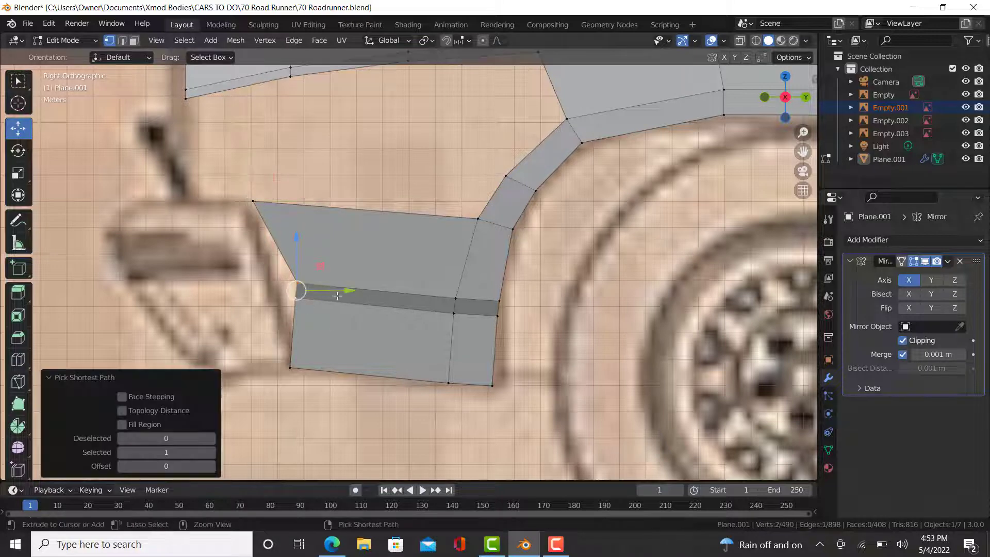
key(g)
key(y)
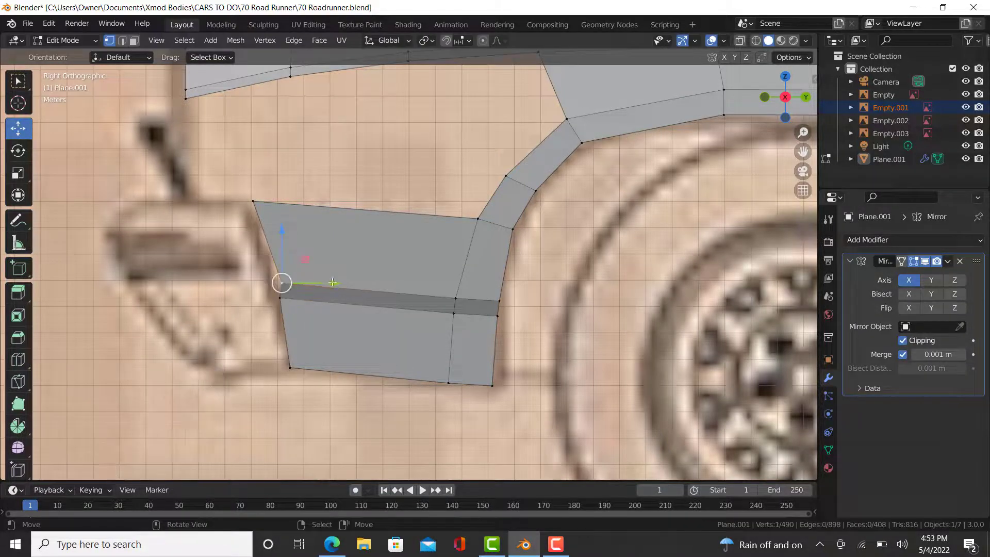
click(324, 281)
click(294, 359)
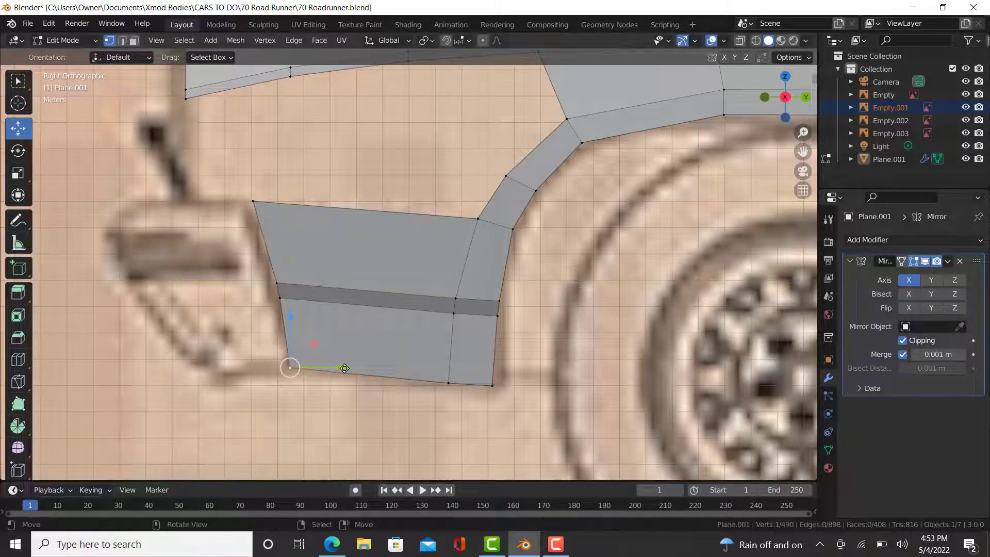
drag(344, 368, 348, 366)
Select the panel's whole front edge and, in wireframe top view, move it about -0.508 m along X
ctrl+right_click(254, 202)
scroll(288, 224, down, 5)
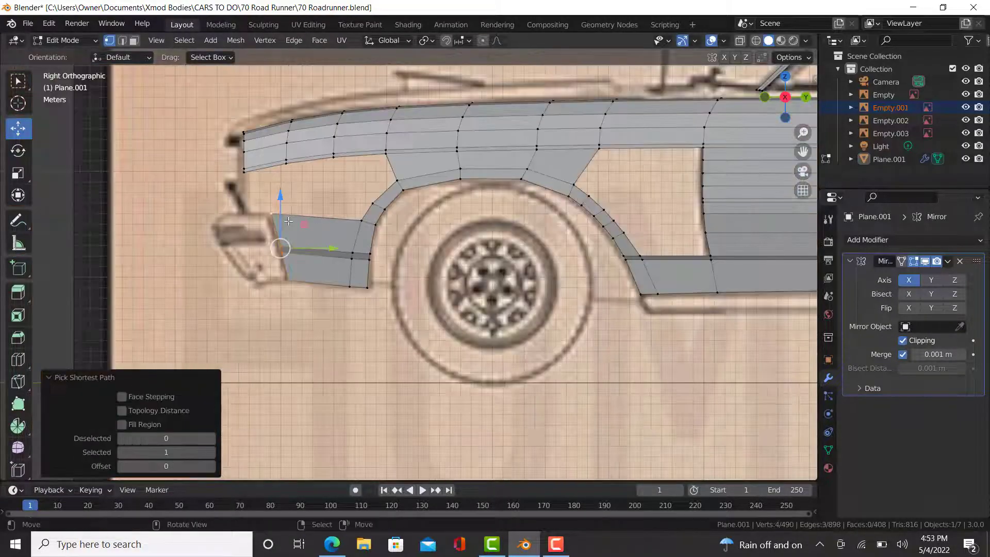
middle_drag(257, 206, 288, 221)
key(KP_7)
scroll(413, 394, up, 3)
key(z)
click(356, 401)
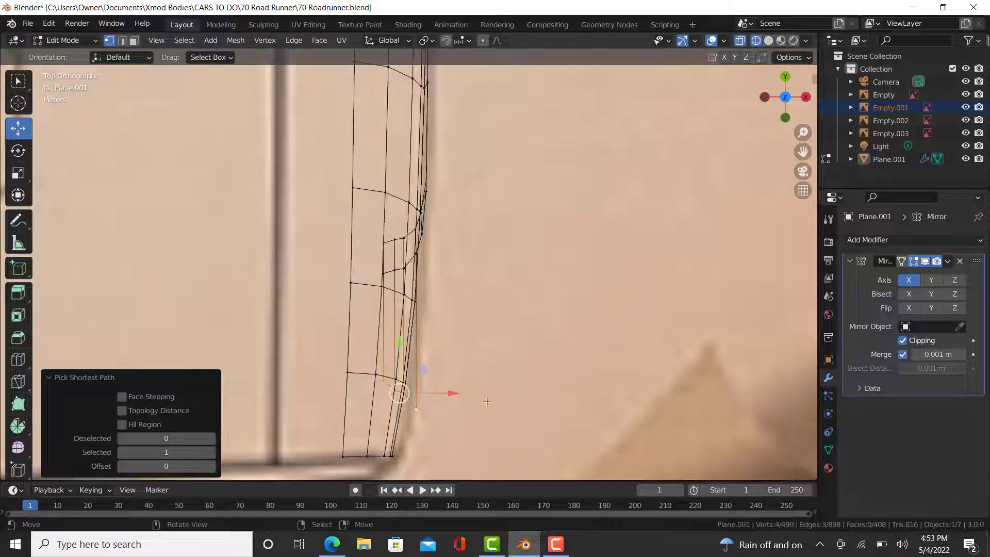
drag(455, 395, 437, 398)
In front view, nudge the panel's front edge along X, and move its bottom vertex about -0.708 m along X
key(KP_1)
scroll(369, 215, up, 3)
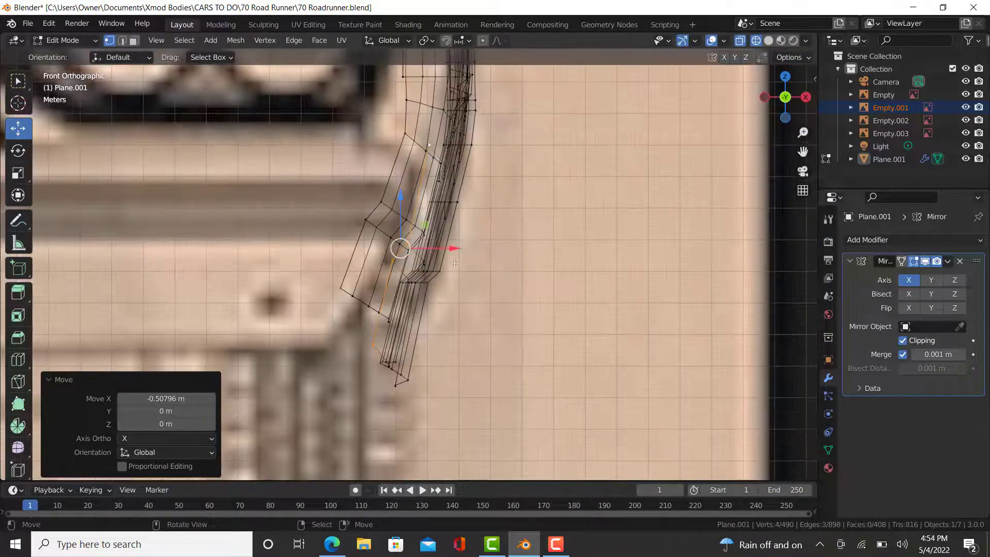
drag(454, 250, 449, 253)
scroll(386, 250, up, 1)
click(362, 363)
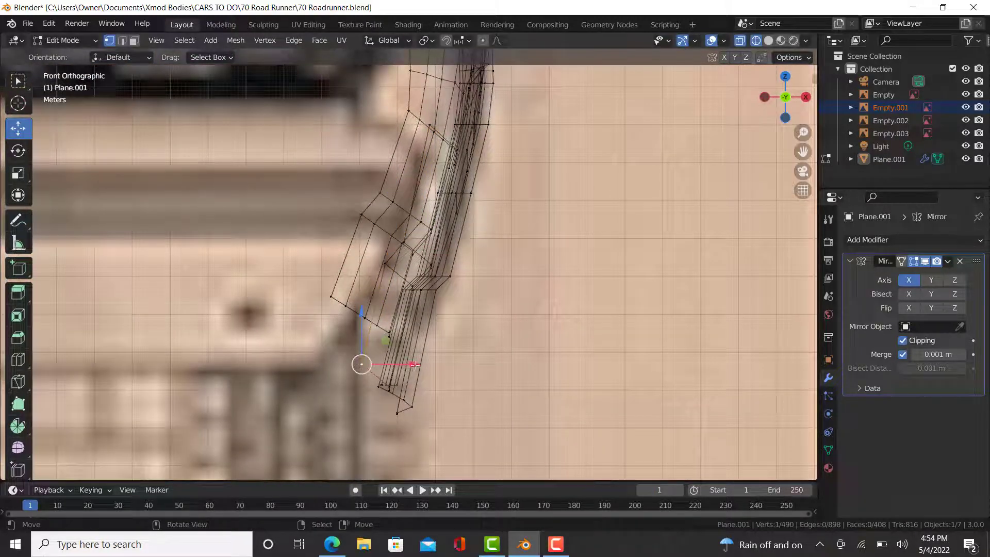
drag(410, 367, 387, 368)
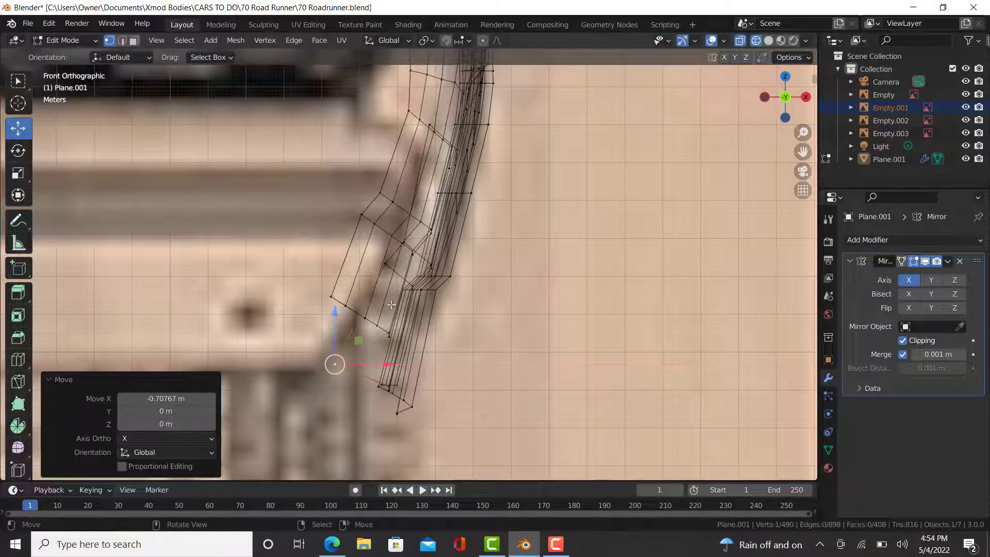
Move the upper crease vertex on the panel's front edge about -0.231 m along X, and return to solid shading
click(403, 244)
right_click(412, 243)
right_click(404, 241)
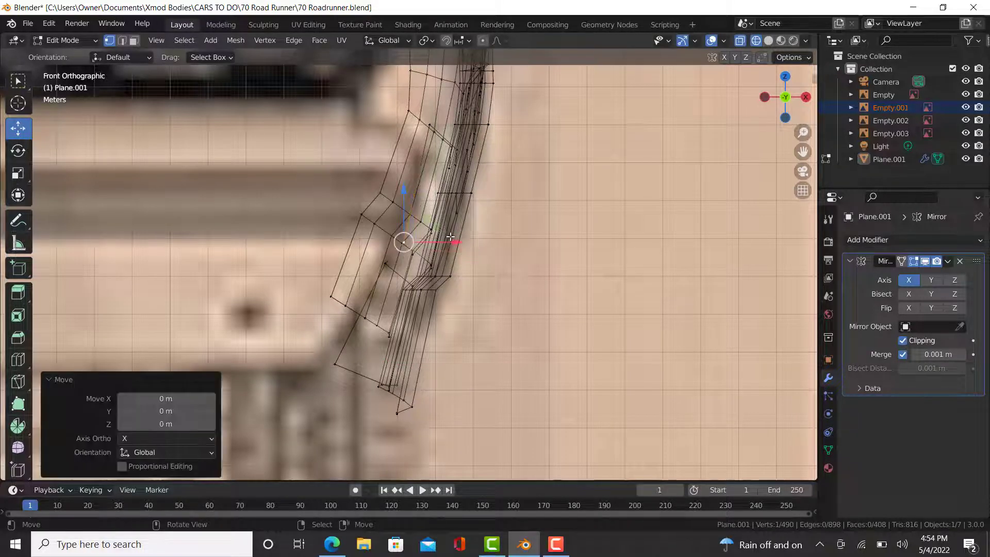
drag(454, 243, 446, 244)
key(z)
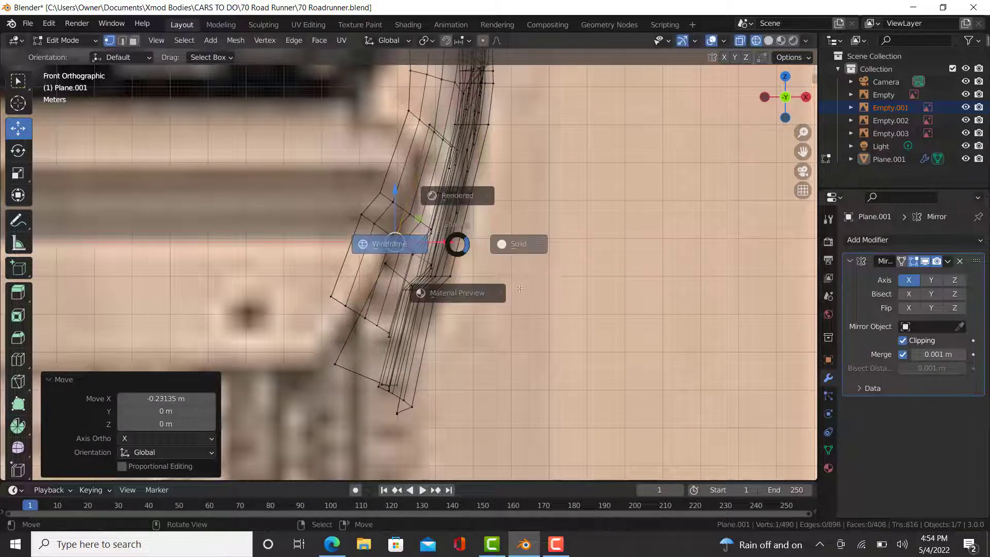
click(518, 243)
mouse_move(510, 248)
middle_down()
mouse_move(451, 319)
mouse_move(478, 299)
middle_up()
In side view, add a vertical loop cut through the lower front panel and move it about -0.529 m along Y
key(Tab)
key(KP_3)
key(Tab)
scroll(419, 278, up, 2)
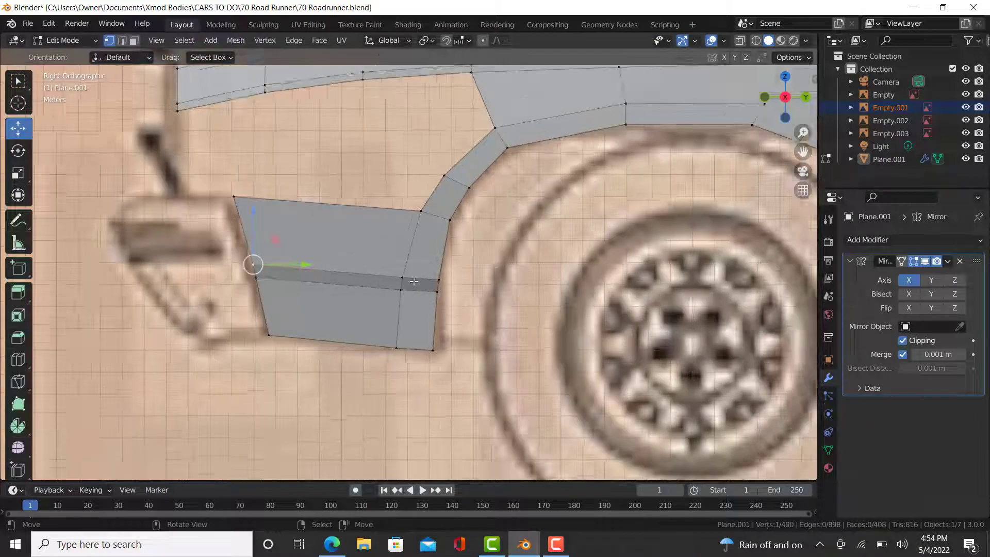
click(18, 359)
drag(296, 279, 311, 276)
click(25, 133)
drag(372, 273, 356, 276)
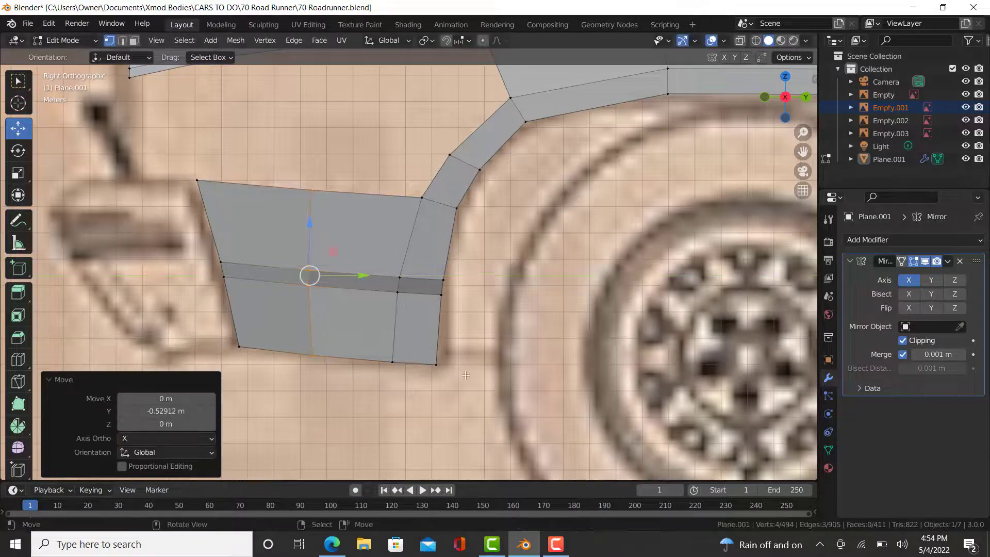
In top view, move the panel's new vertical cut about 0.041 m along X
scroll(403, 299, down, 4)
key(KP_7)
scroll(477, 341, up, 3)
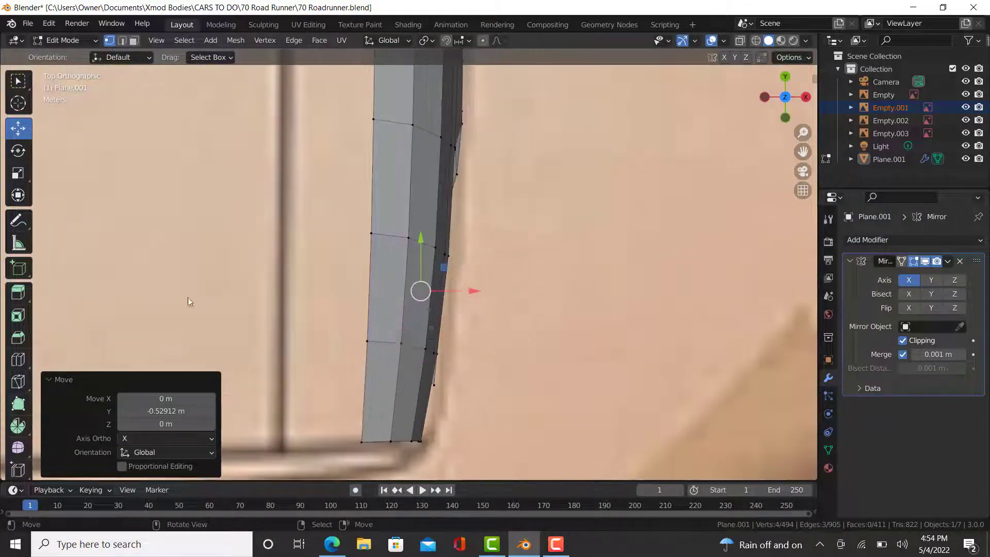
key(z)
click(428, 334)
scroll(484, 290, up, 3)
key(shift+z)
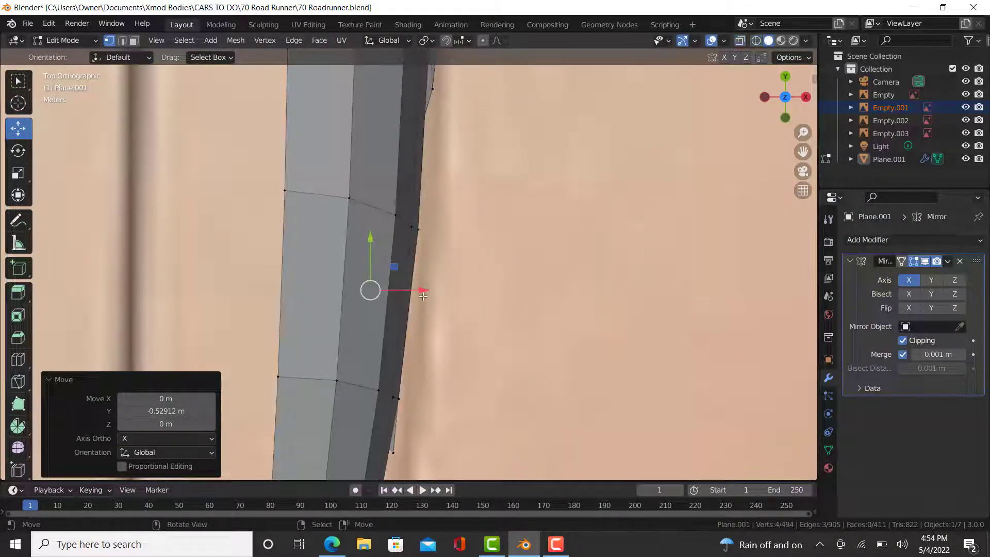
key(shift+z)
drag(423, 289, 425, 289)
key(shift+z)
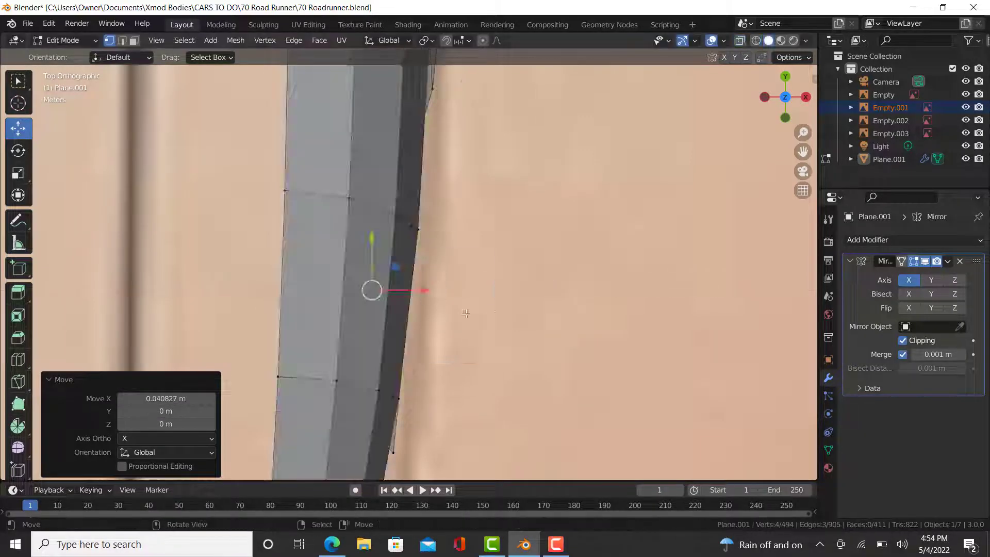
Return to side view and extrude the lower panel's top front vertex about -2.258 m along Y above the bumper
key(Tab)
mouse_move(466, 312)
middle_down()
mouse_move(277, 267)
mouse_move(348, 287)
mouse_move(462, 289)
mouse_move(425, 288)
mouse_move(430, 273)
middle_up()
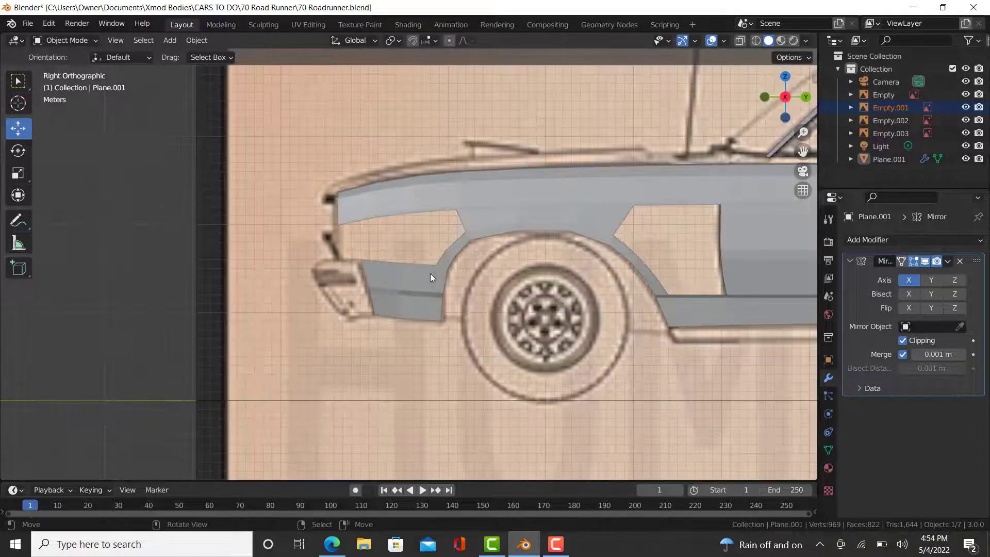
key(grave)
click(449, 281)
scroll(409, 265, up, 3)
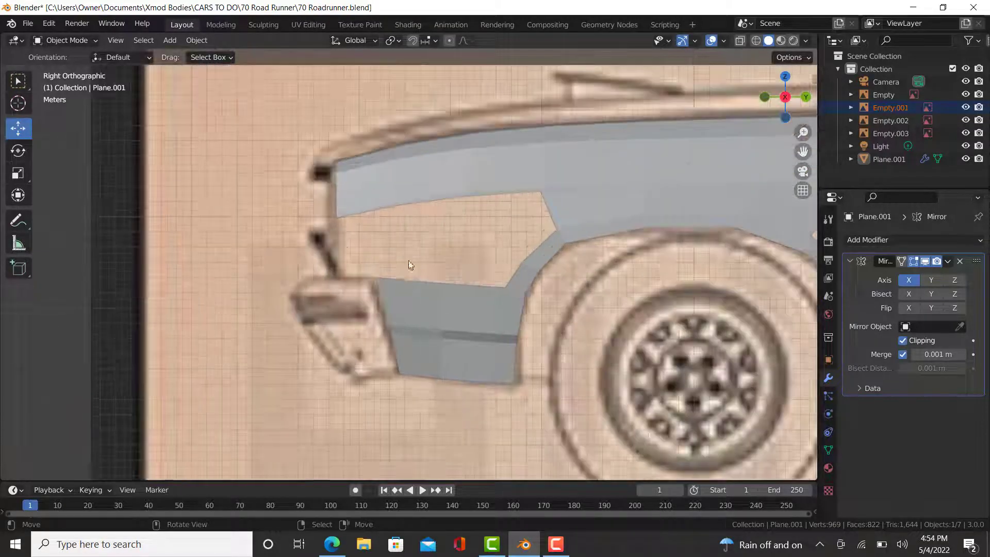
key(Tab)
scroll(395, 285, up, 2)
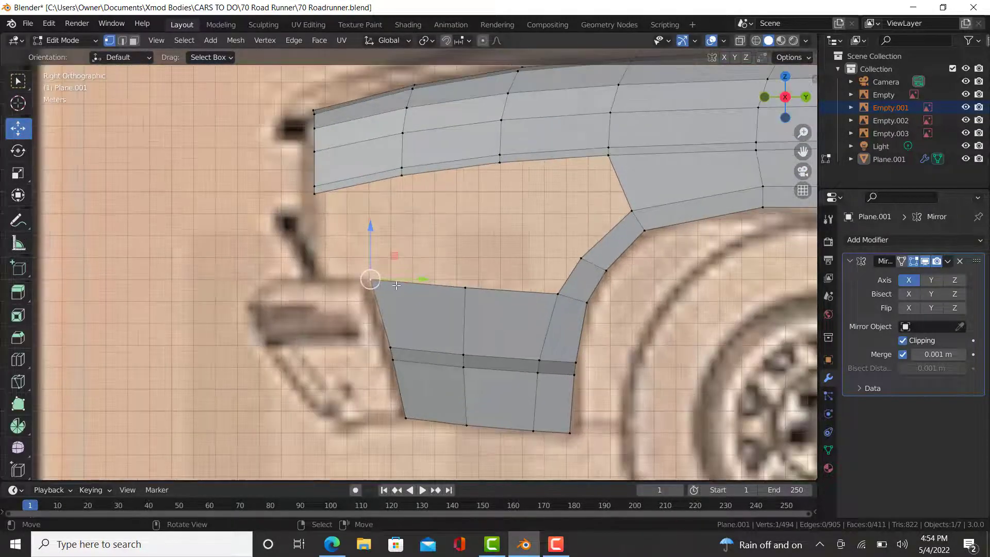
key(e)
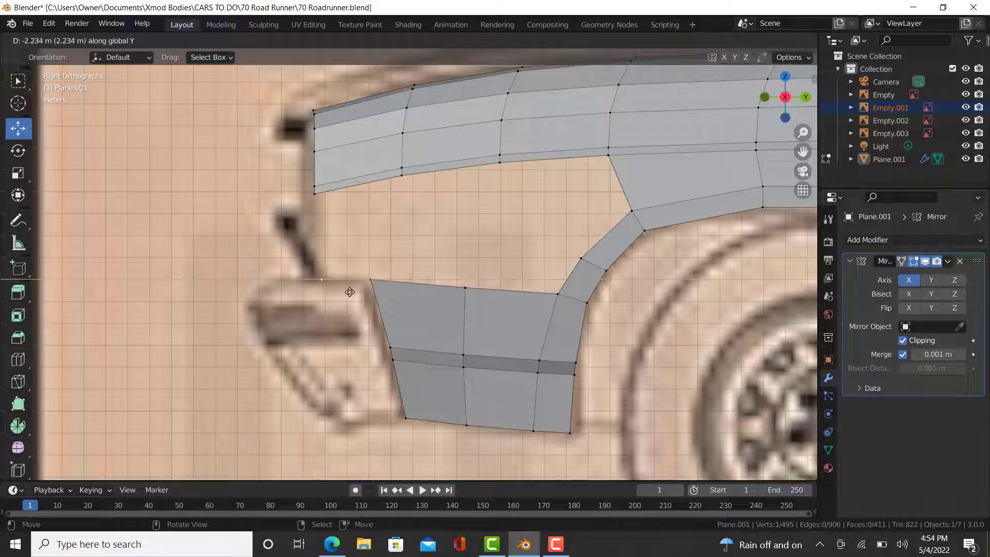
click(347, 292)
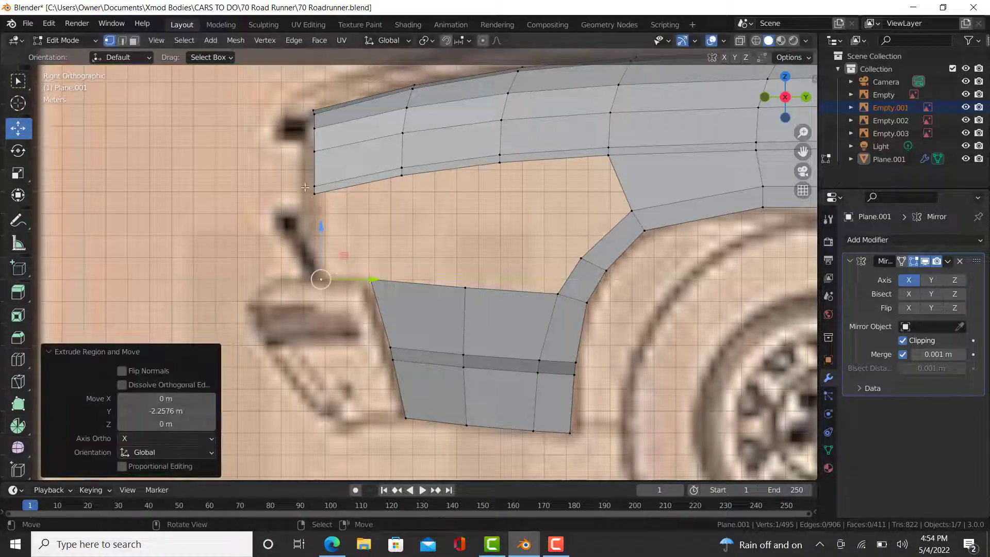
Join the extruded vertex above the bumper to the upper panel's lower front corner with an edge and move it about -0.286 m along Y
scroll(322, 280, up, 3)
shift+click(310, 198)
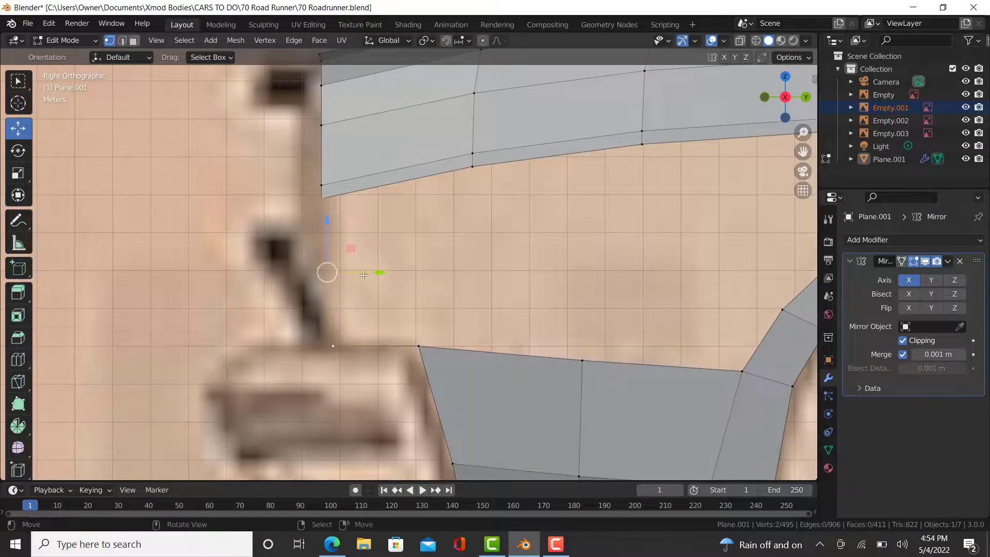
click(367, 335)
drag(383, 345, 323, 214)
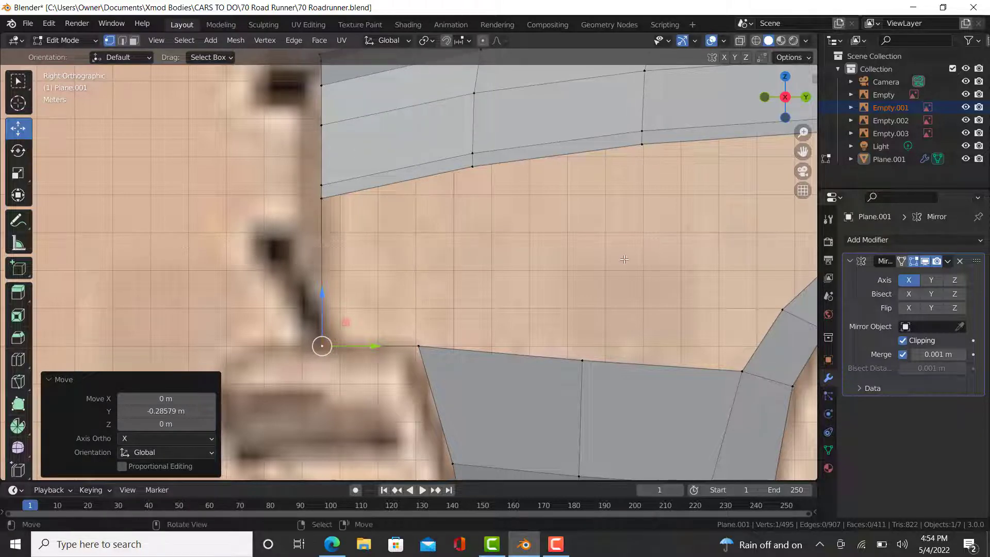
Show the sidebar with the Shortcut VUr settings and box-select the front edge's two end vertices
key(n)
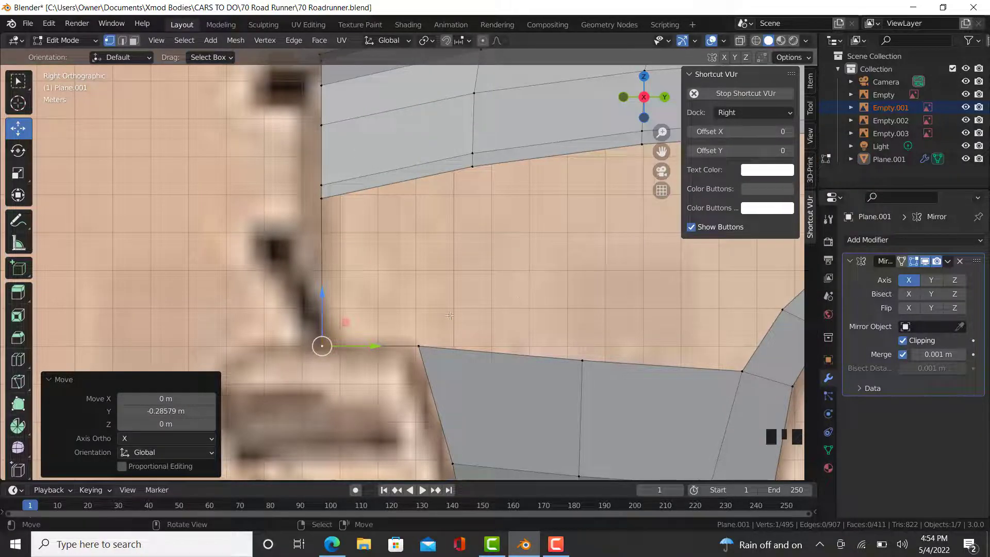
right_click(455, 300)
right_click(320, 351)
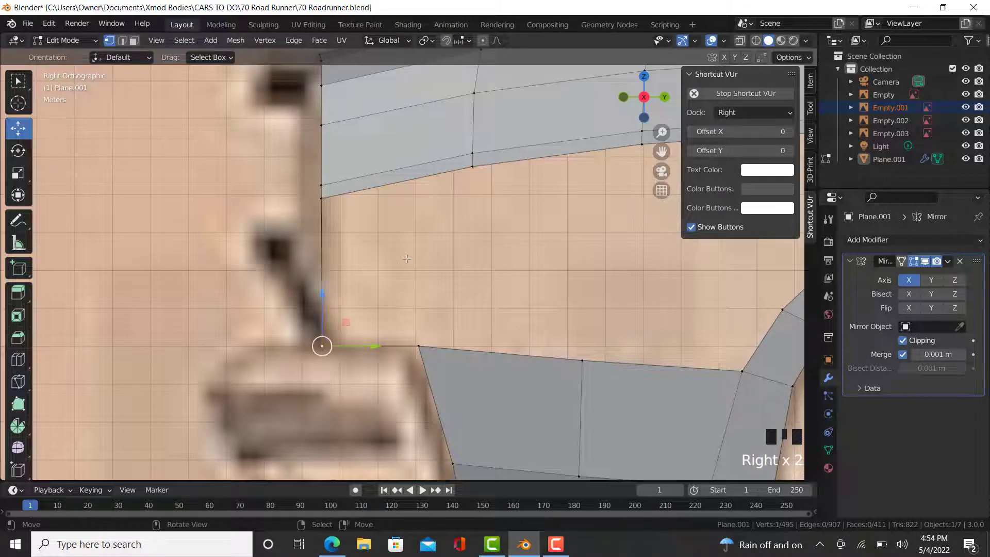
key(n)
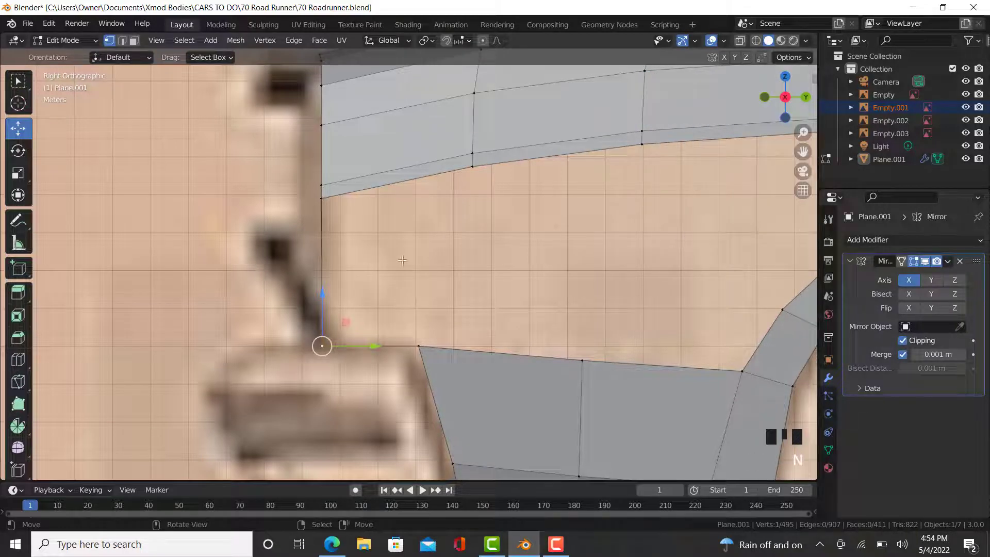
key(n)
key(b)
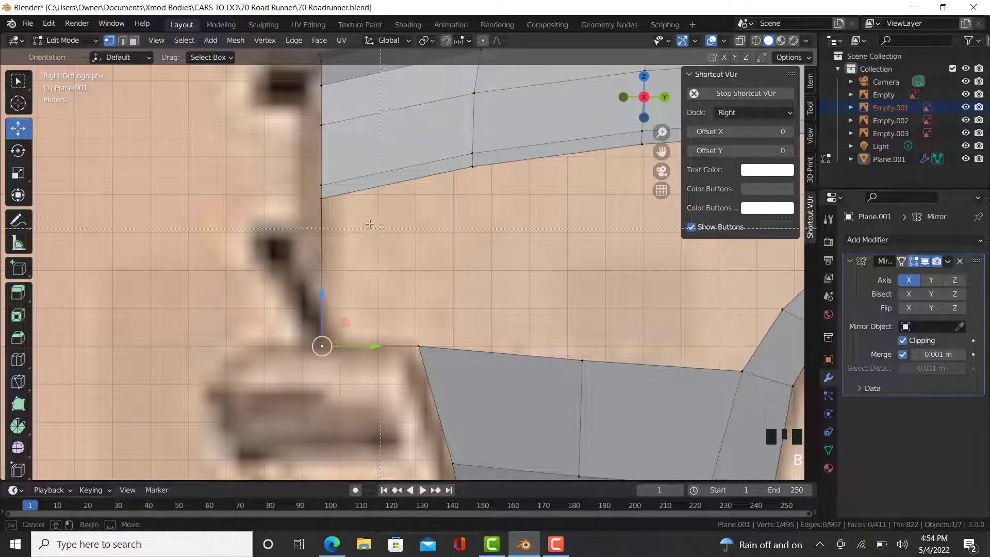
drag(305, 190, 306, 190)
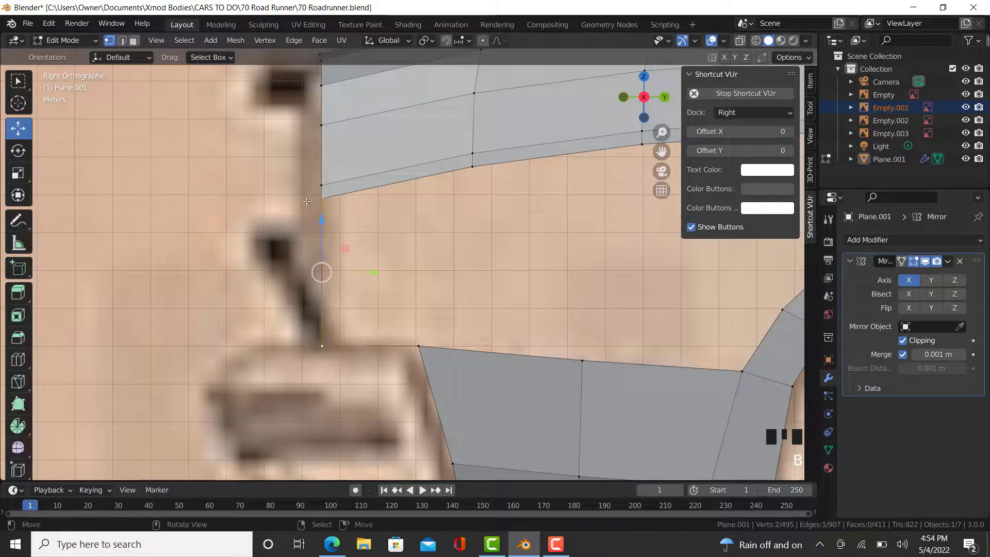
In front view, move the front edge's lower vertex about -1.511 m along X to the grille outline
click(322, 343)
scroll(321, 342, down, 2)
key(KP_1)
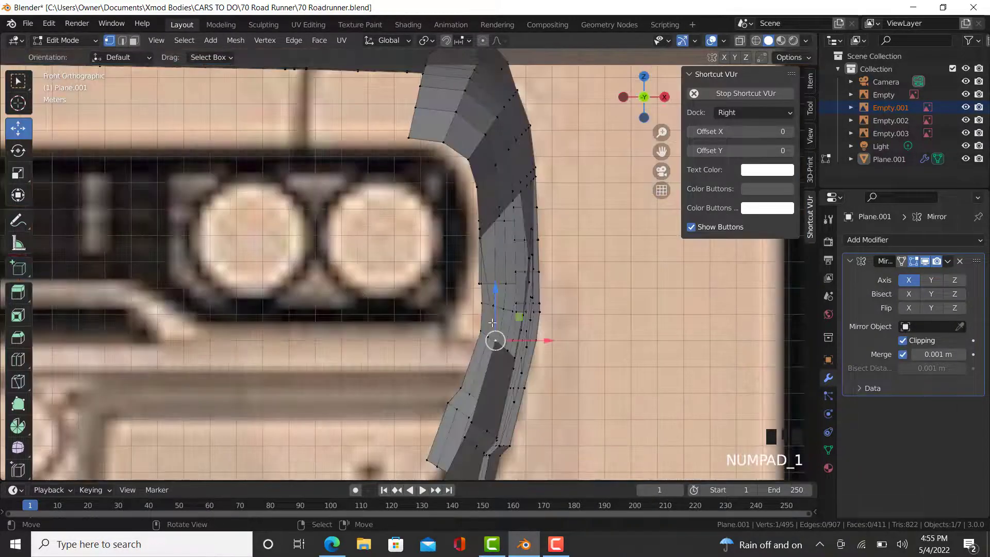
scroll(493, 322, up, 2)
drag(547, 345, 483, 350)
scroll(466, 334, down, 5)
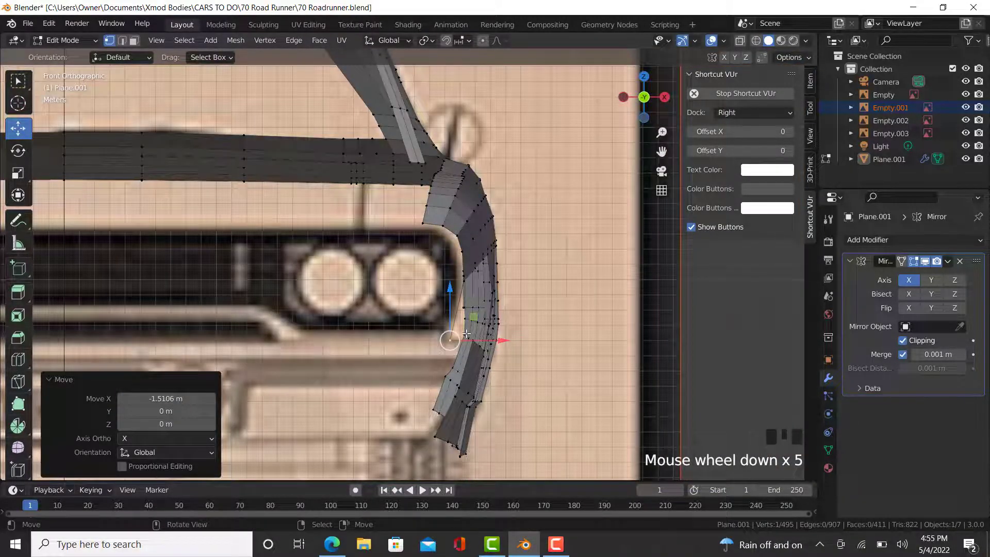
key(KP_3)
scroll(404, 297, up, 2)
ctrl+right_click(337, 288)
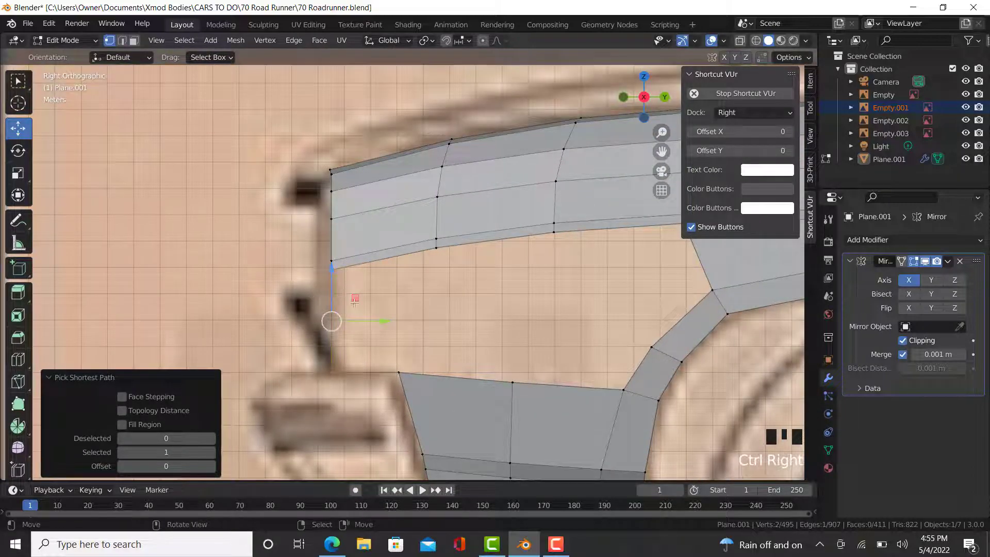
middle_drag(383, 321, 403, 378)
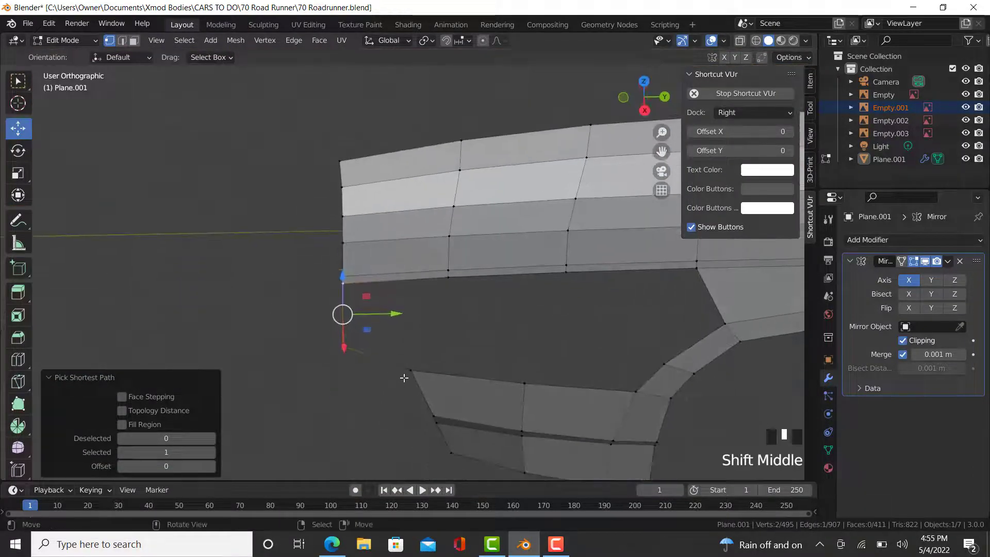
In top view, move the lower panel's top front vertex about -0.163 m along X, and return to solid shading
right_click(408, 370)
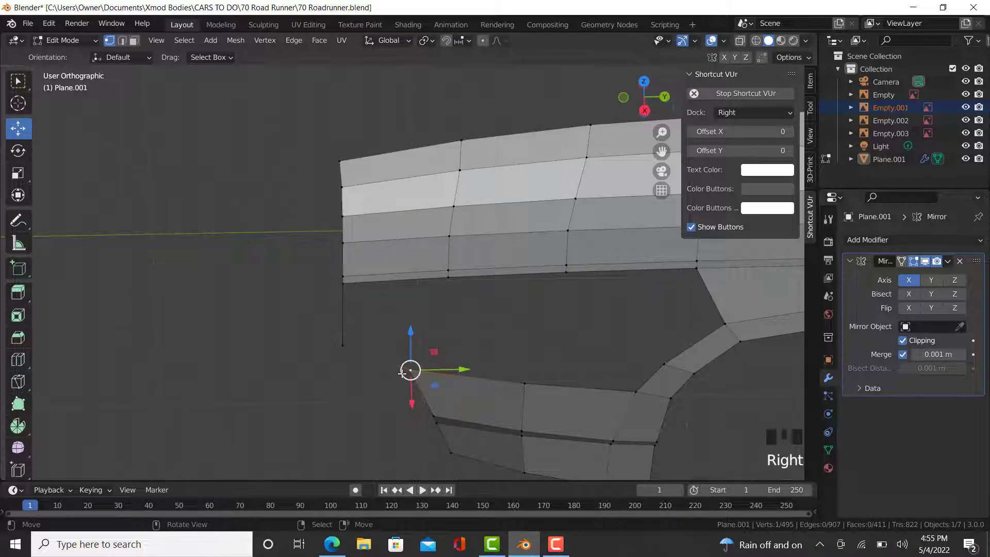
key(KP_7)
key(z)
click(542, 283)
scroll(542, 283, up, 2)
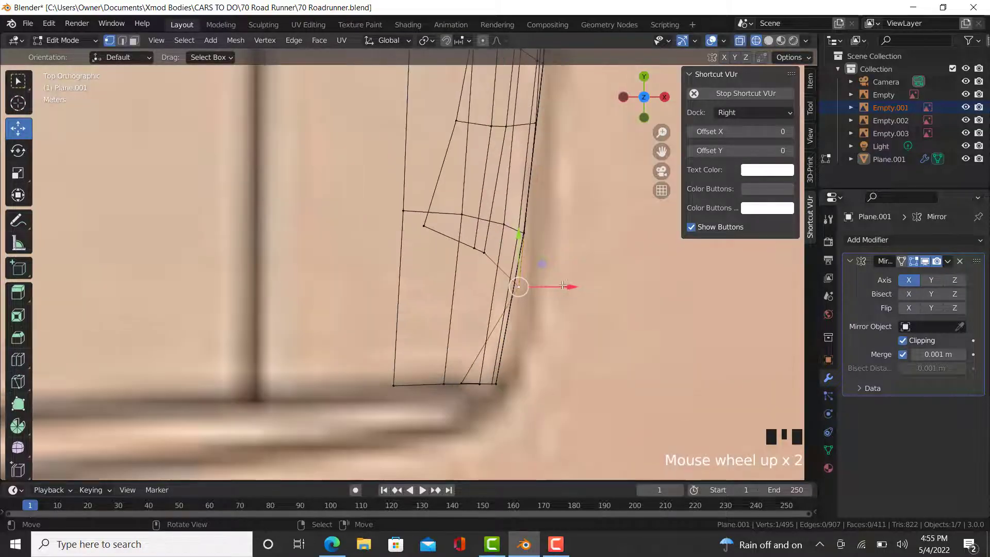
drag(563, 285, 548, 287)
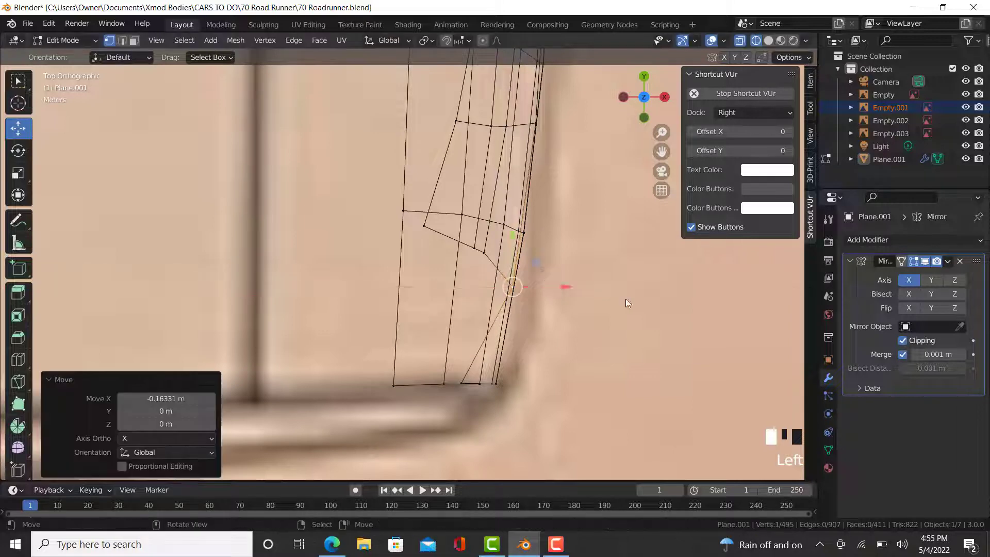
key(z)
click(610, 299)
mouse_move(593, 342)
middle_down()
mouse_move(457, 304)
mouse_move(409, 331)
middle_up()
In side view, fill a face between the fender's front edge, the upper panel's first bottom edge and the lower panel's top front corner
key(KP_3)
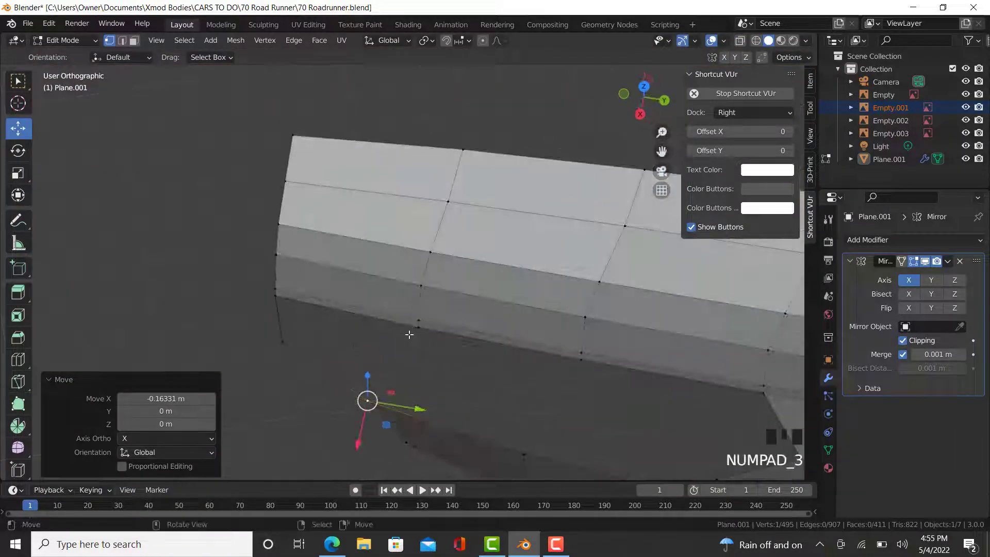
shift+middle_drag(380, 254, 378, 252)
scroll(378, 252, up, 2)
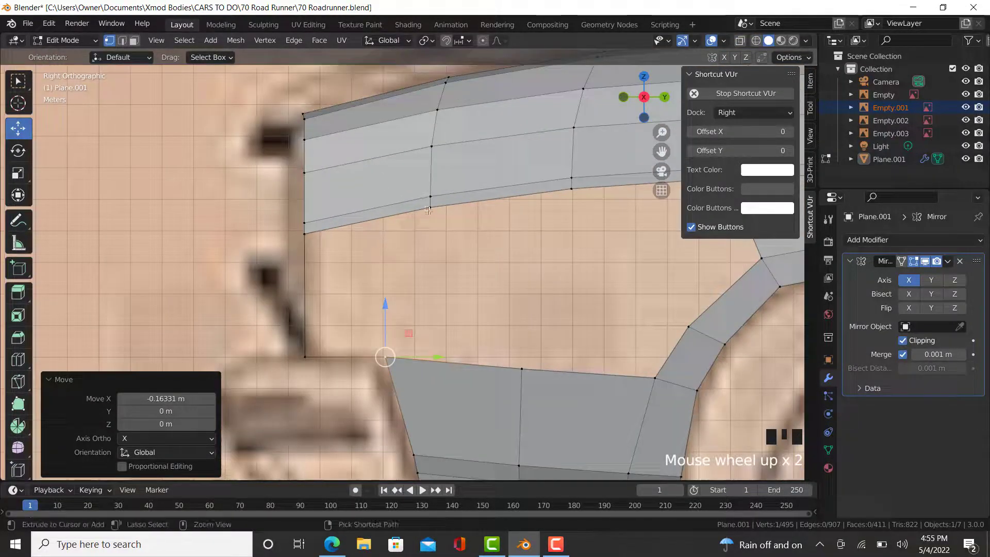
ctrl+right_click(429, 211)
key(f)
click(432, 210)
shift+middle_drag(432, 210, 361, 248)
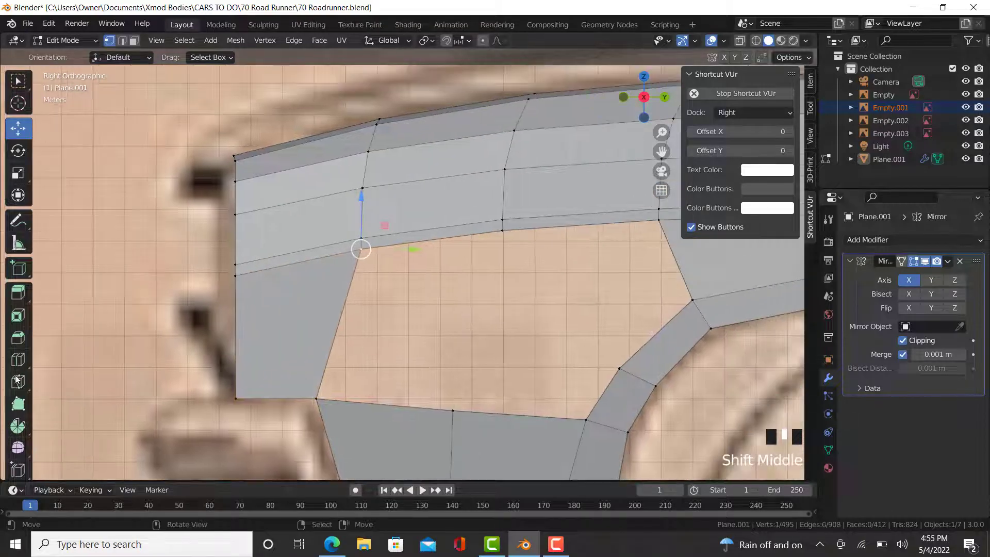
Add two vertical loop cuts through the fender's front end and move them about -0.376 m along Y
click(18, 359)
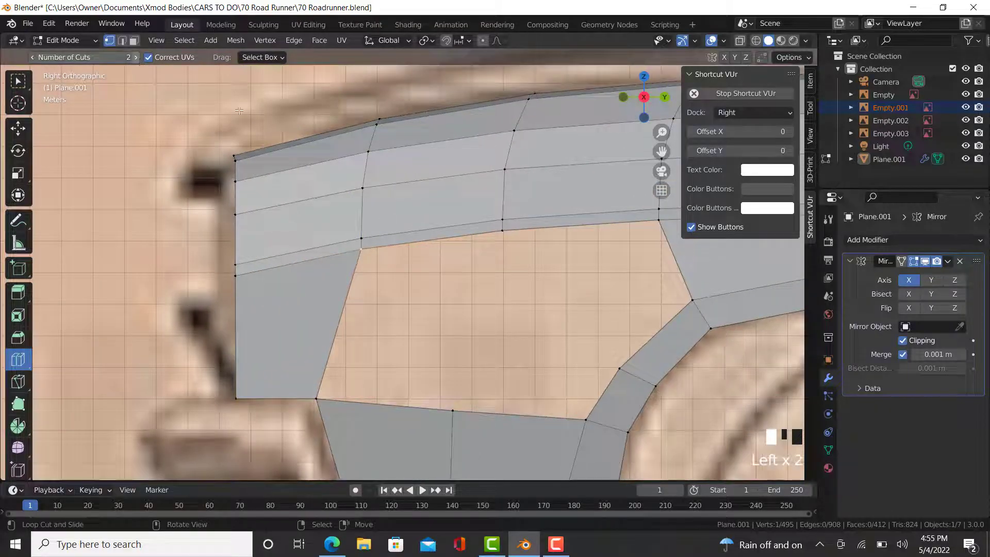
drag(309, 161, 321, 160)
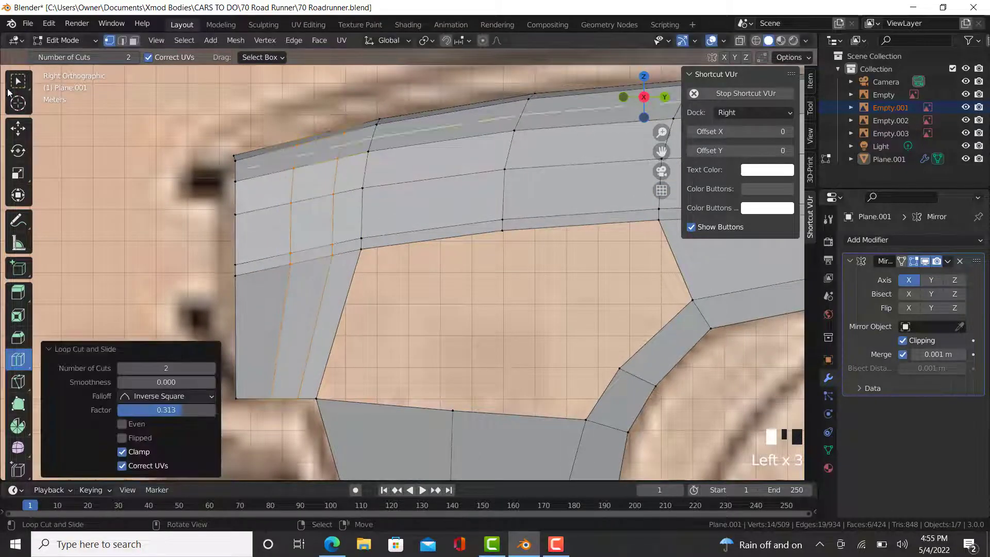
click(18, 128)
drag(360, 221, 346, 221)
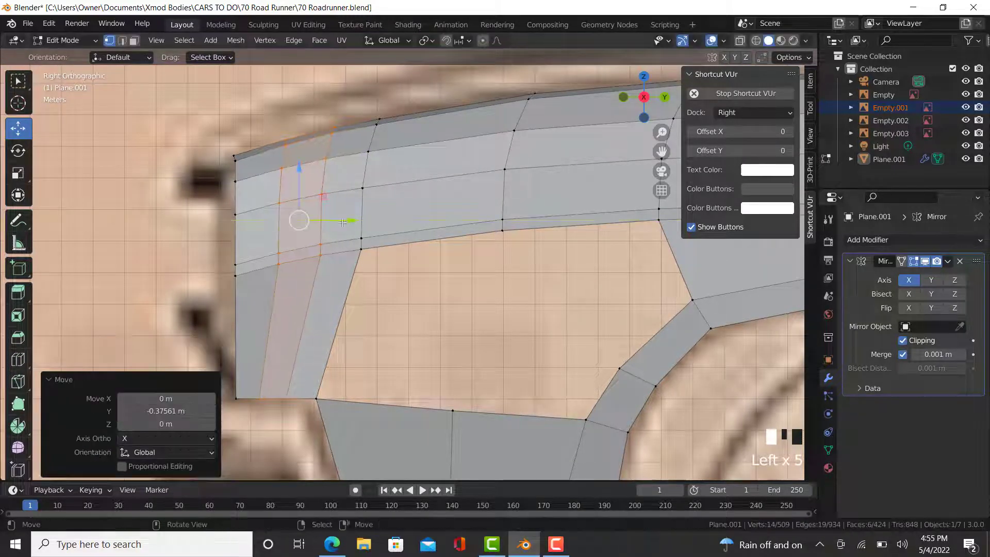
Examine the new front corner from several angles, in Object Mode and against the front blueprint
middle_drag(346, 222, 206, 321)
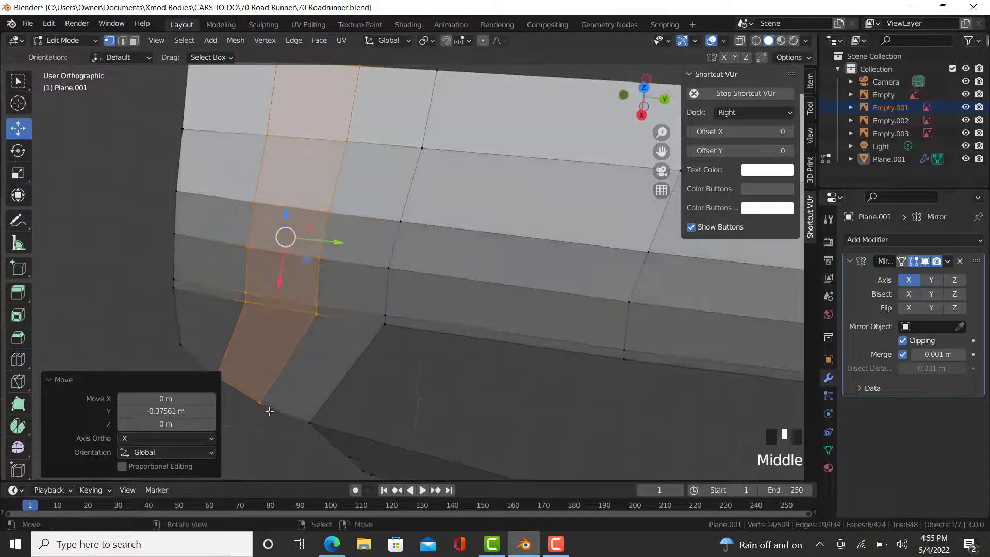
key(Tab)
key(Tab)
middle_drag(354, 342, 469, 313)
key(Tab)
scroll(455, 365, down, 5)
middle_drag(455, 365, 432, 339)
key(Tab)
key(KP_1)
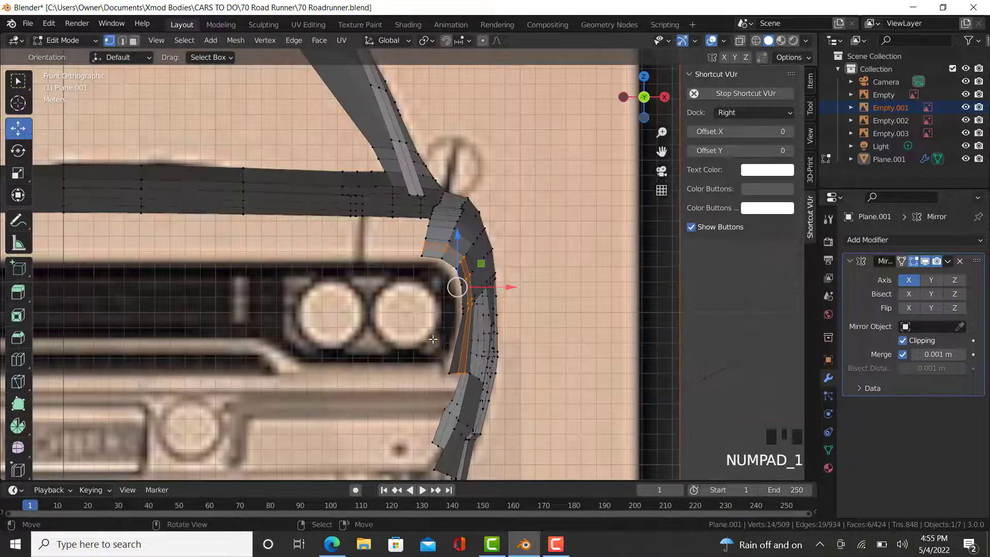
scroll(436, 324, up, 4)
In side view, add two horizontal loop cuts across the new front face section with a slide factor of about -0.234
key(KP_3)
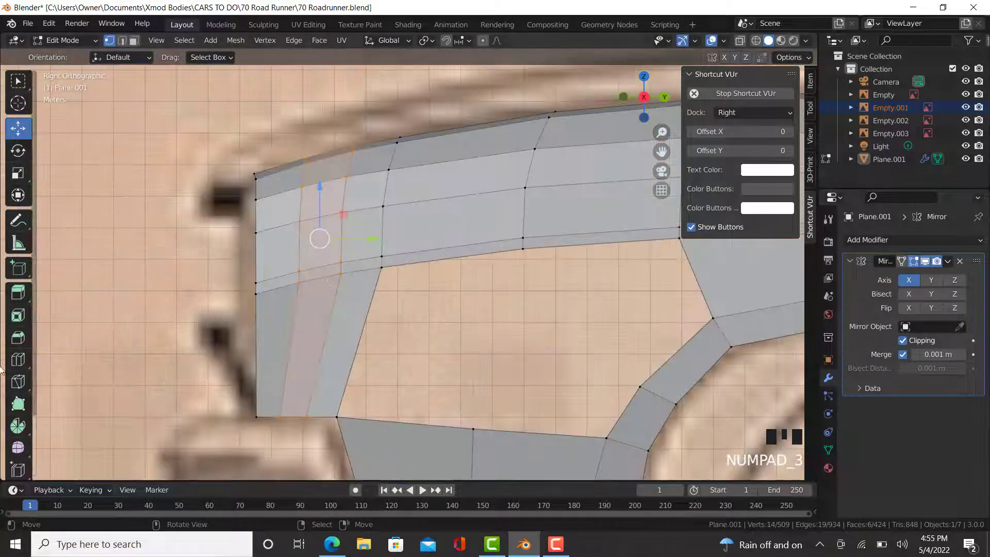
click(28, 358)
drag(316, 324, 315, 312)
click(18, 129)
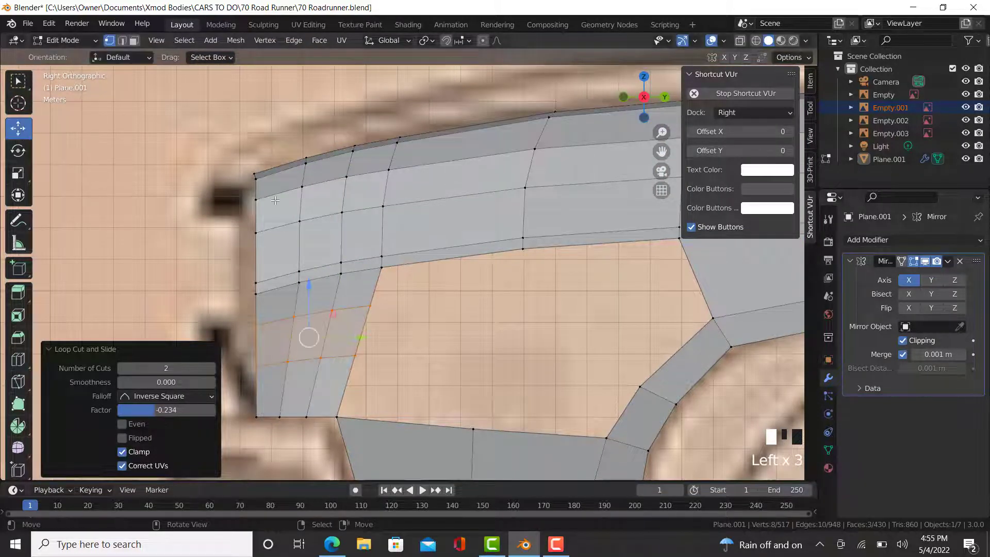
In front view, move the two horizontal loops about -0.544 m along Z and 0.041 m along X to follow the grille outline
key(KP_1)
scroll(493, 275, up, 1)
drag(500, 277, 515, 298)
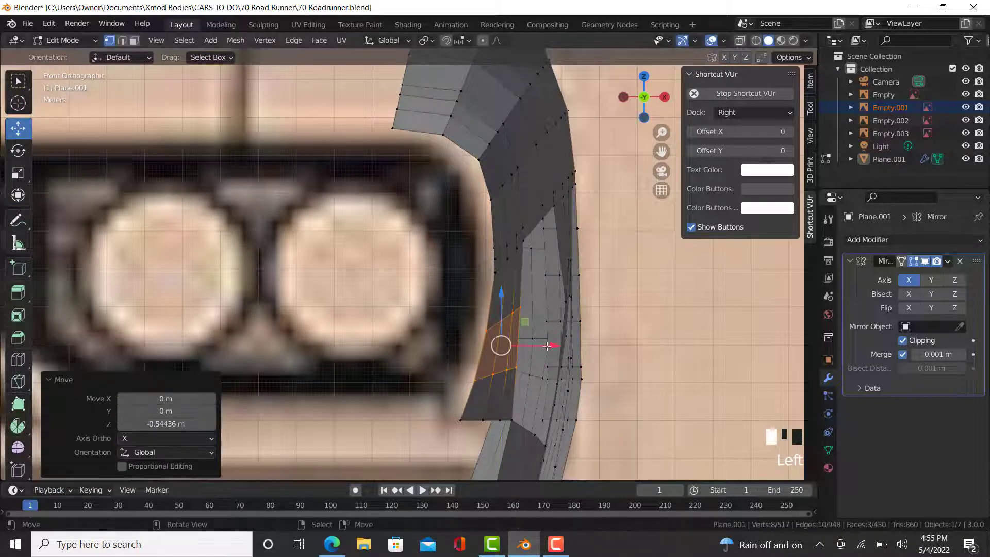
drag(545, 345, 548, 345)
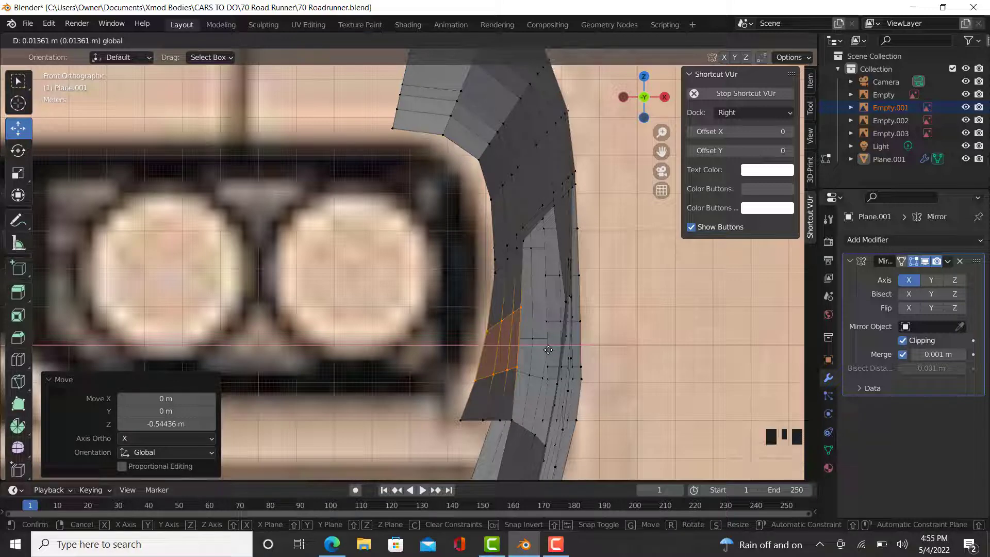
drag(549, 350, 549, 350)
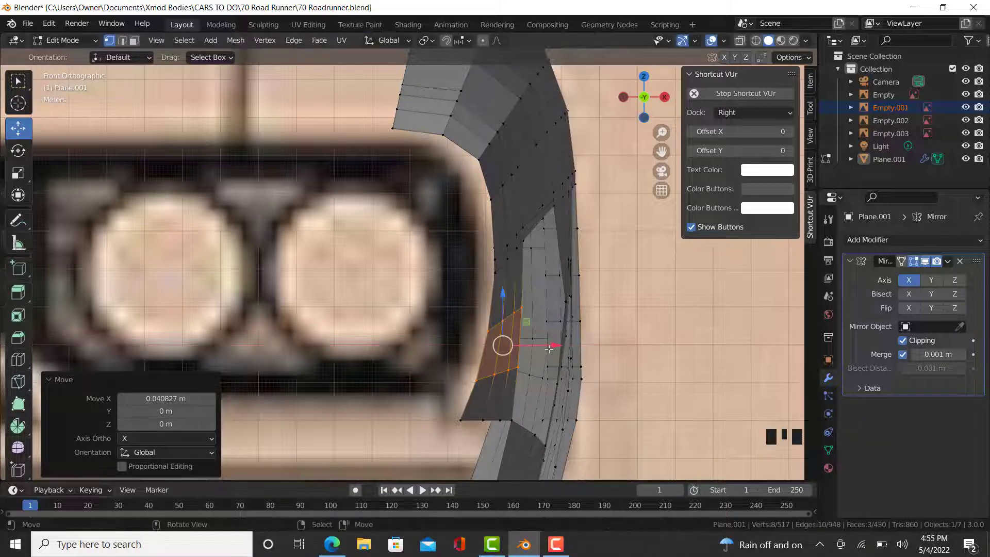
Examine the fender's front edge vertices against the headlight outline and check the mirrored body in Object Mode
key(Tab)
key(Tab)
right_click(488, 330)
scroll(490, 329, down, 3)
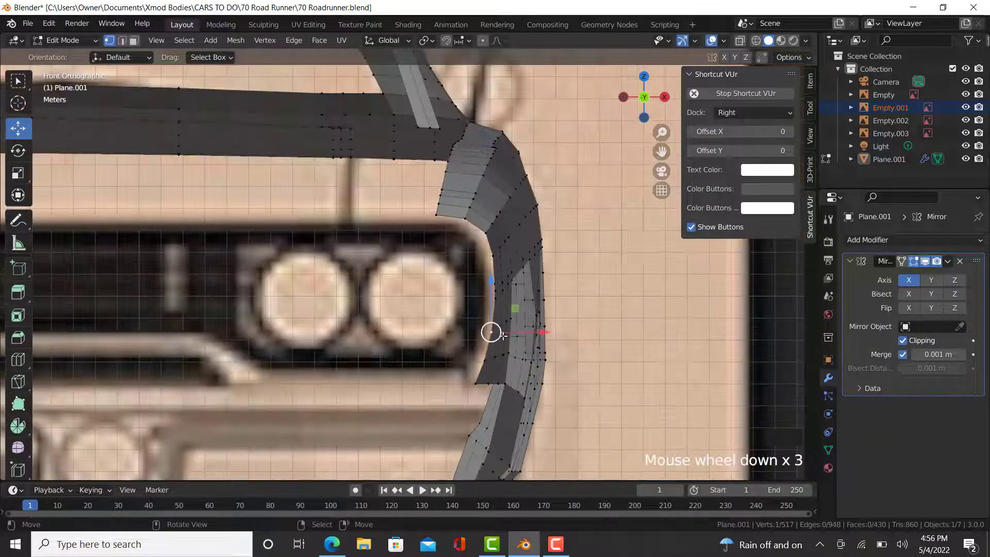
middle_drag(490, 331, 424, 353)
key(Tab)
scroll(481, 365, down, 4)
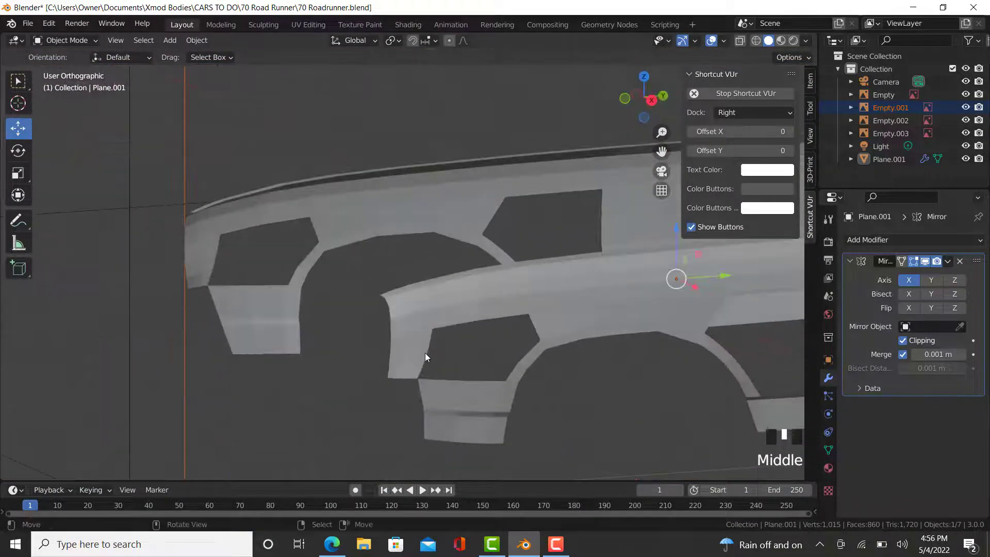
key(KP_1)
scroll(465, 380, up, 4)
key(Tab)
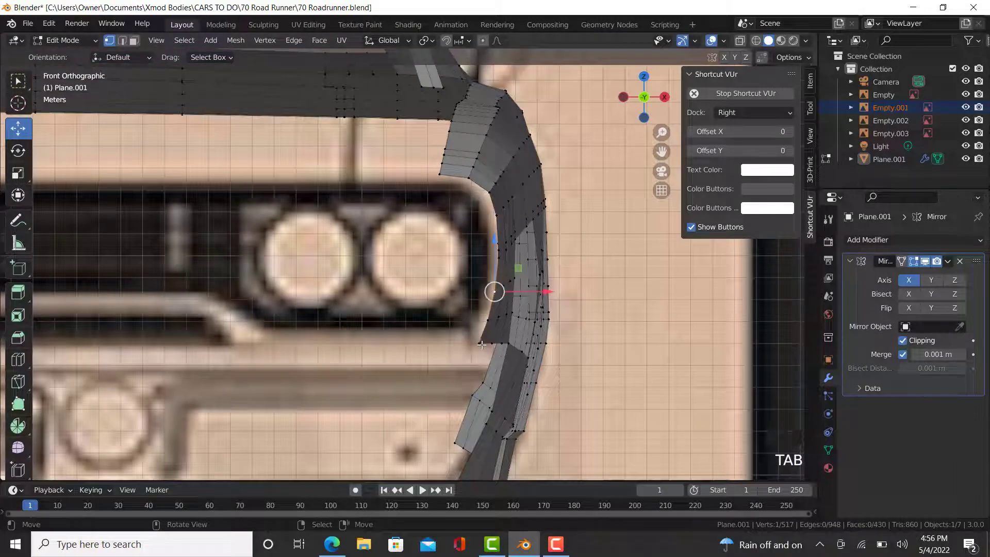
scroll(481, 345, up, 2)
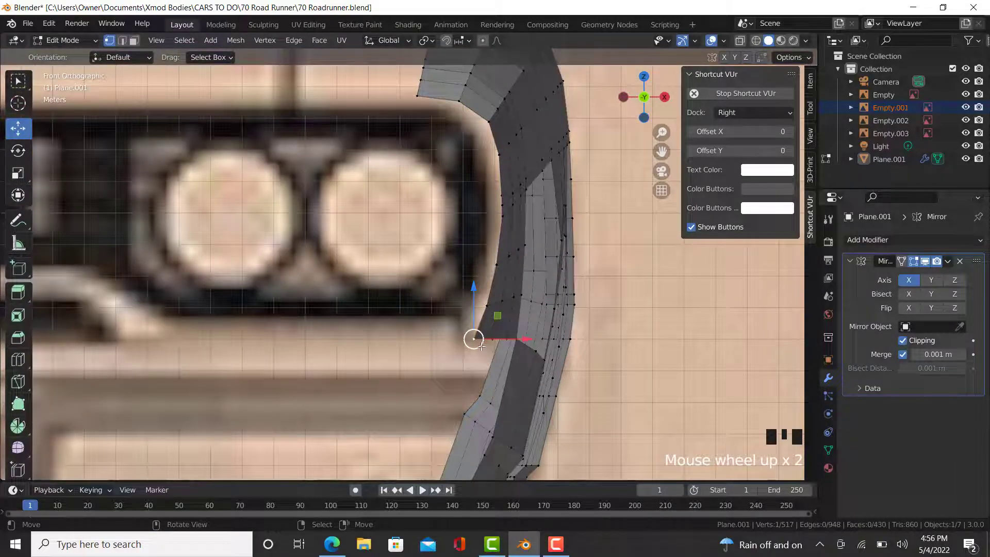
In side view, add a loop cut across the strip behind the front wheel arch and move it about 0.066 m along Z
key(KP_3)
scroll(309, 332, down, 1)
shift+middle_drag(310, 332, 257, 304)
scroll(312, 317, up, 1)
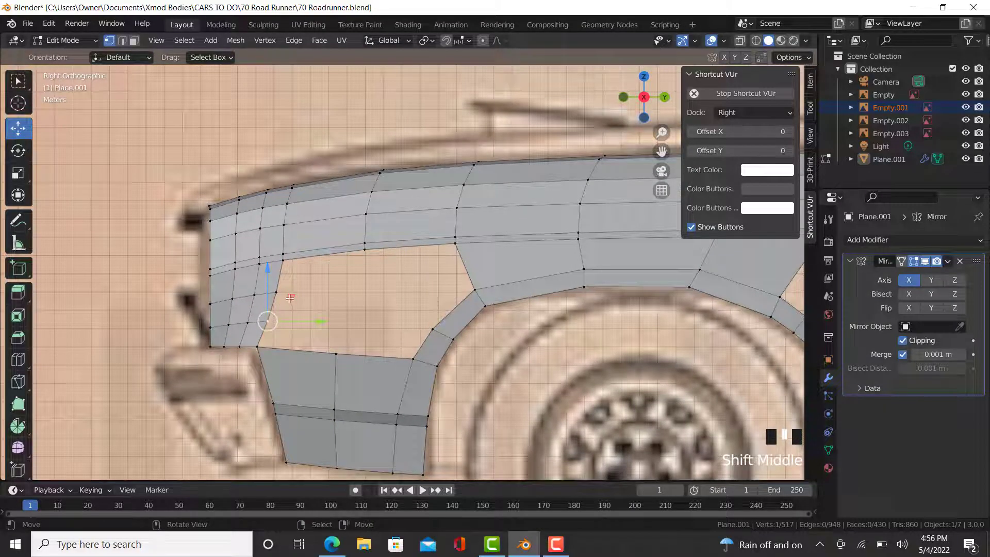
scroll(420, 283, down, 2)
shift+middle_drag(505, 279, 427, 275)
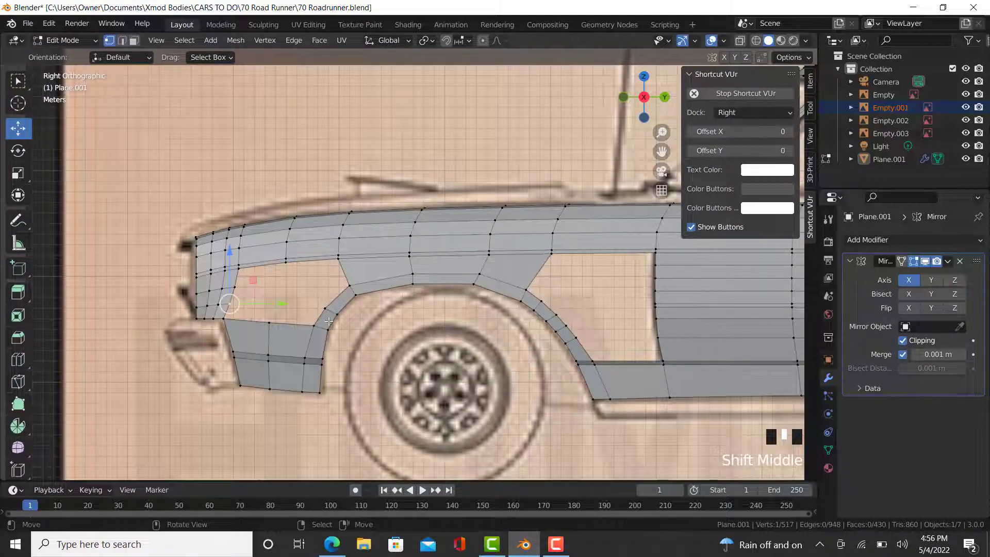
scroll(315, 313, up, 1)
shift+middle_drag(515, 317, 472, 317)
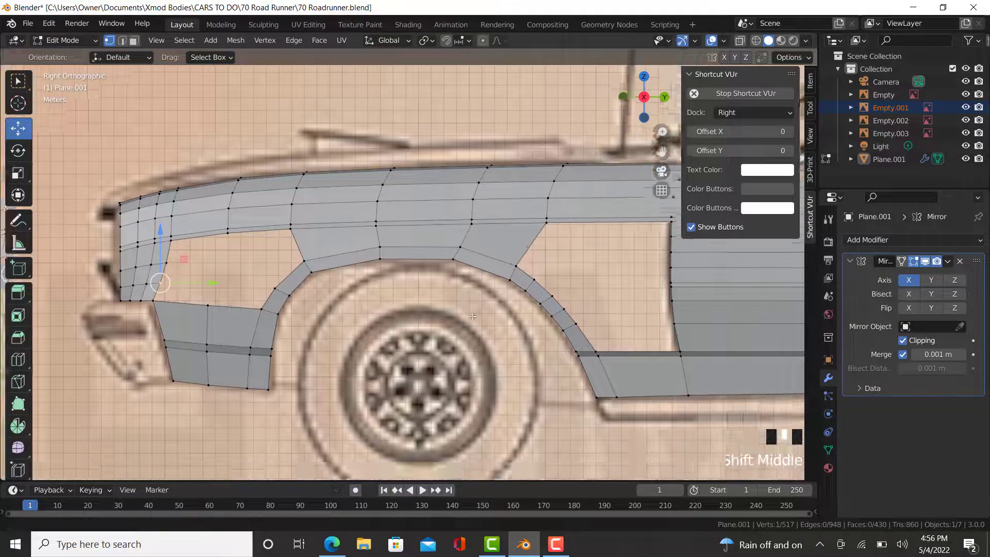
scroll(474, 319, up, 4)
scroll(474, 319, up, 3)
click(19, 359)
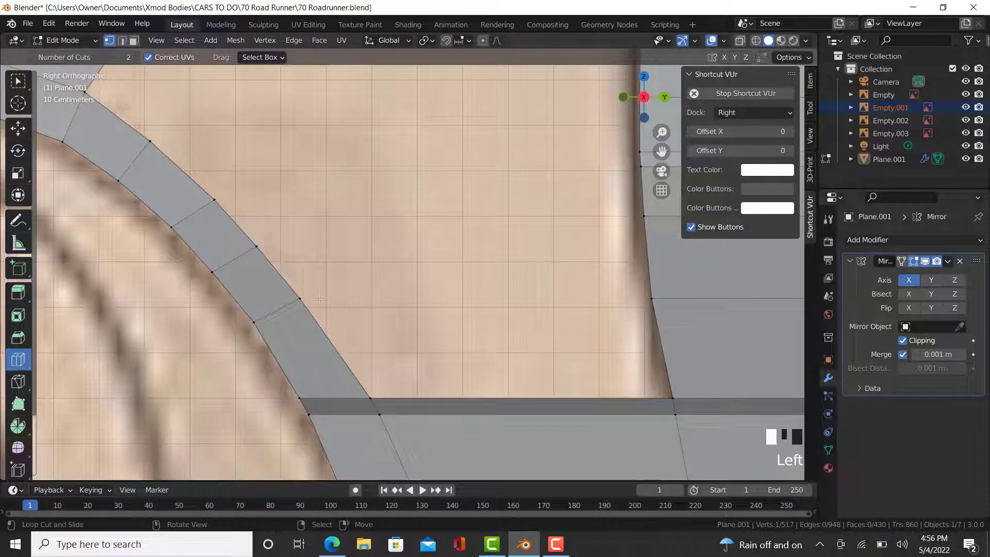
click(330, 340)
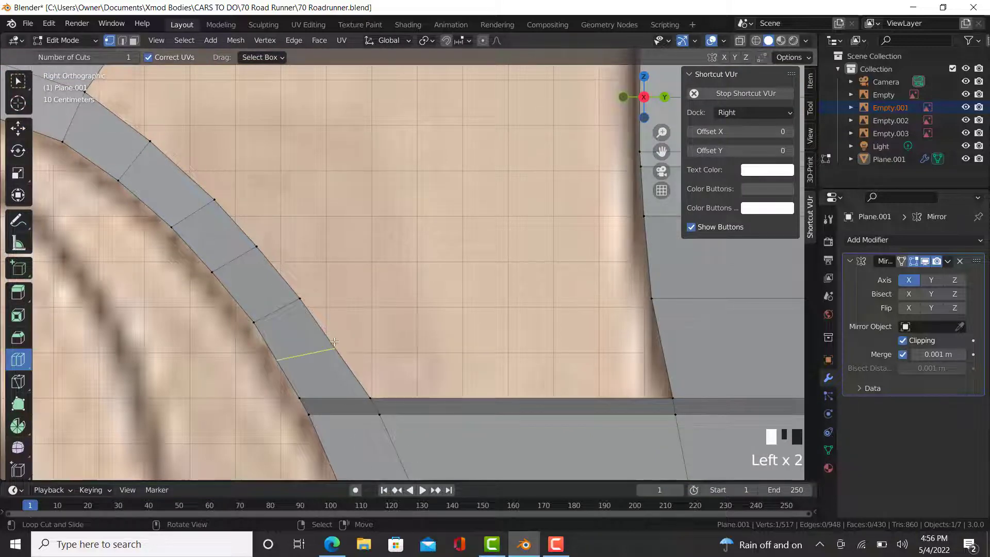
click(331, 341)
click(18, 127)
scroll(305, 353, up, 1)
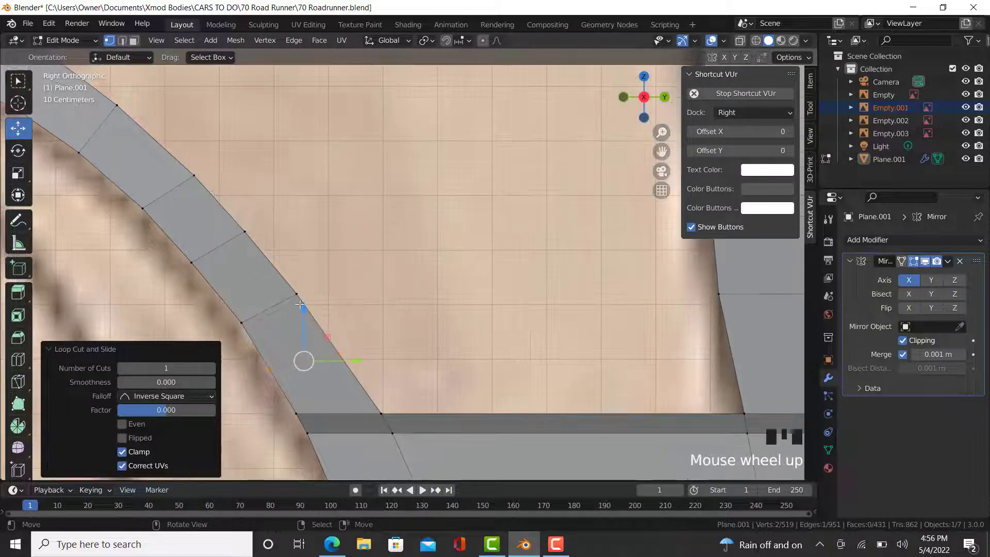
drag(303, 305, 306, 301)
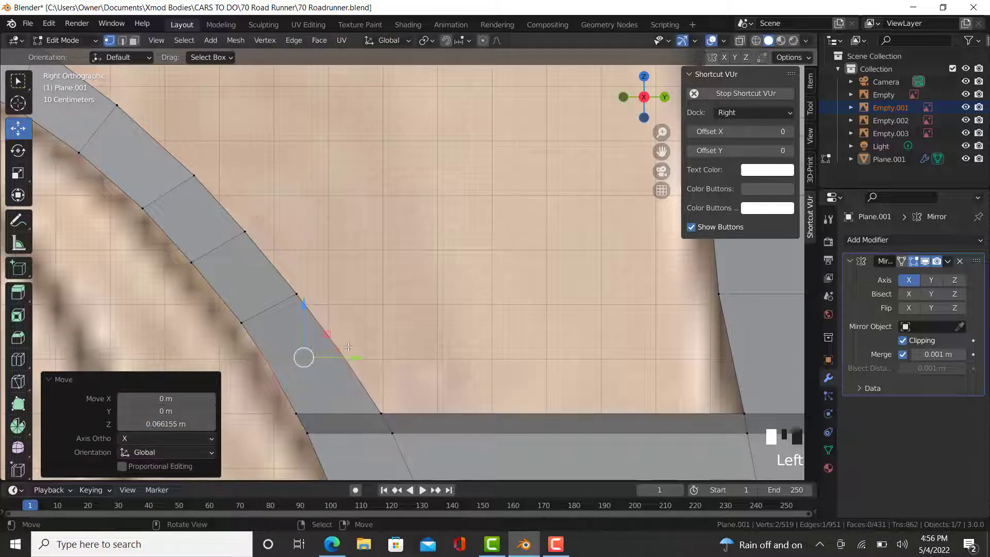
Fill the two lowest faces of the gap between the front wheel arch strip and the door's front edge
right_click(345, 343)
scroll(345, 341, down, 5)
ctrl+right_click(491, 334)
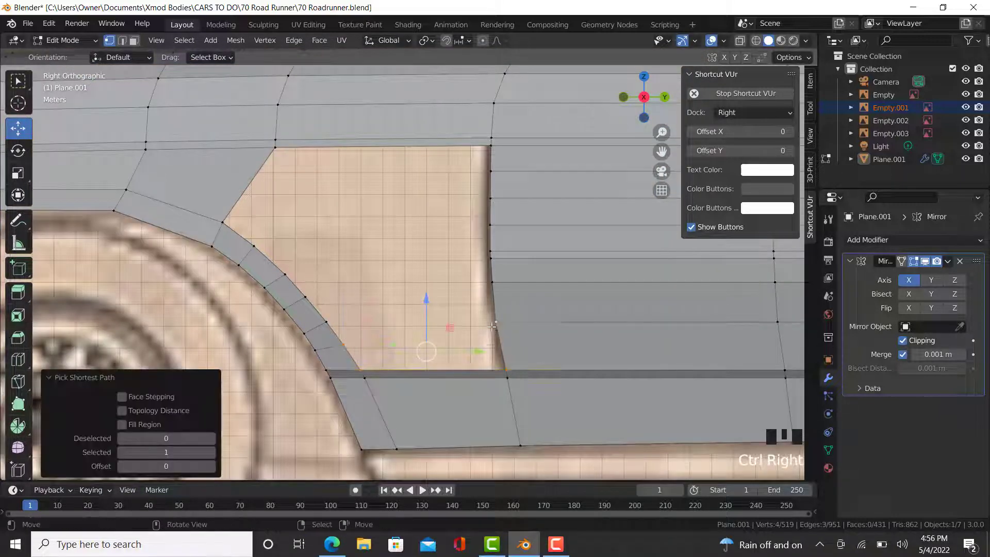
key(f)
right_click(497, 285)
ctrl+right_click(334, 321)
key(f)
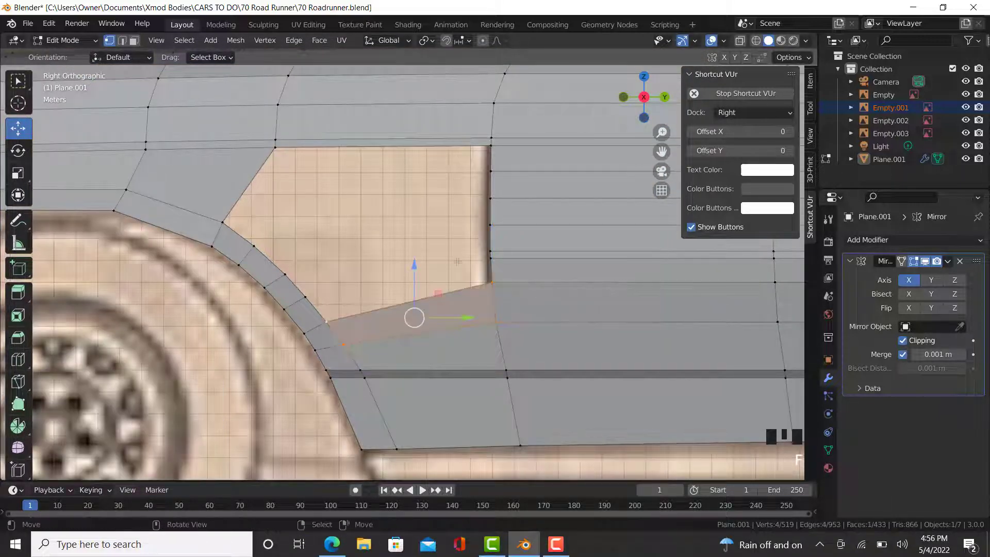
Add another loop cut across the wheel arch strip just above the new faces and slide it along the strip
scroll(321, 293, up, 3)
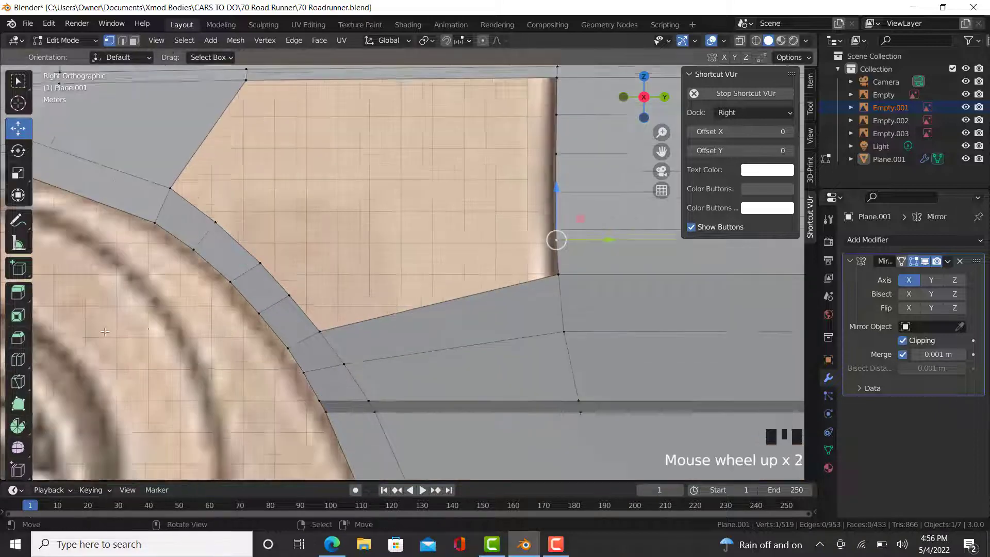
click(19, 359)
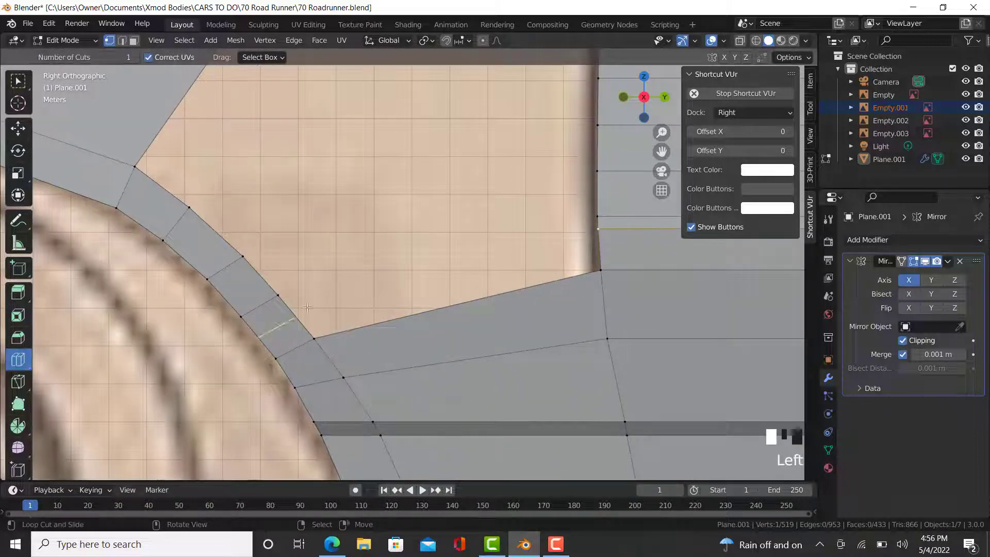
click(307, 307)
click(19, 128)
scroll(396, 367, up, 2)
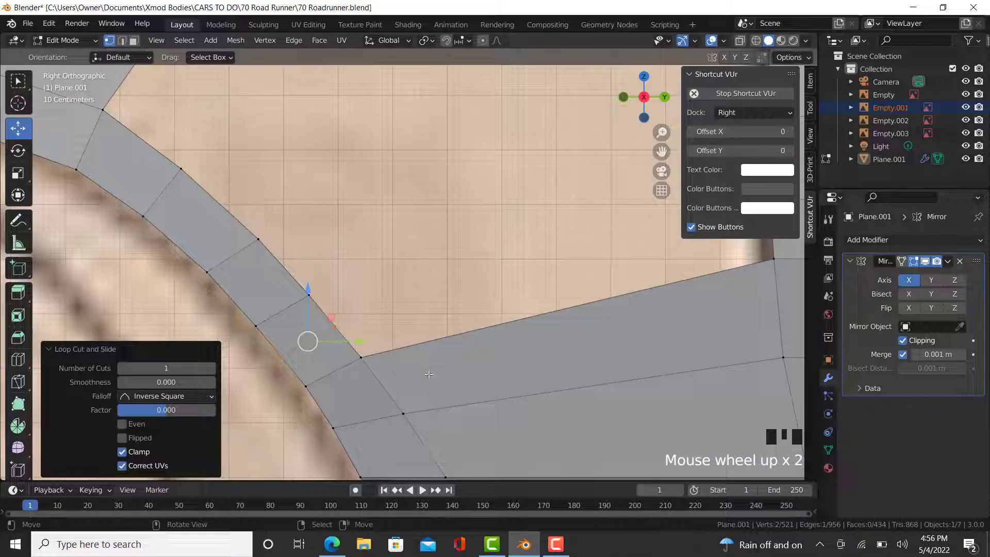
key(g)
key(g)
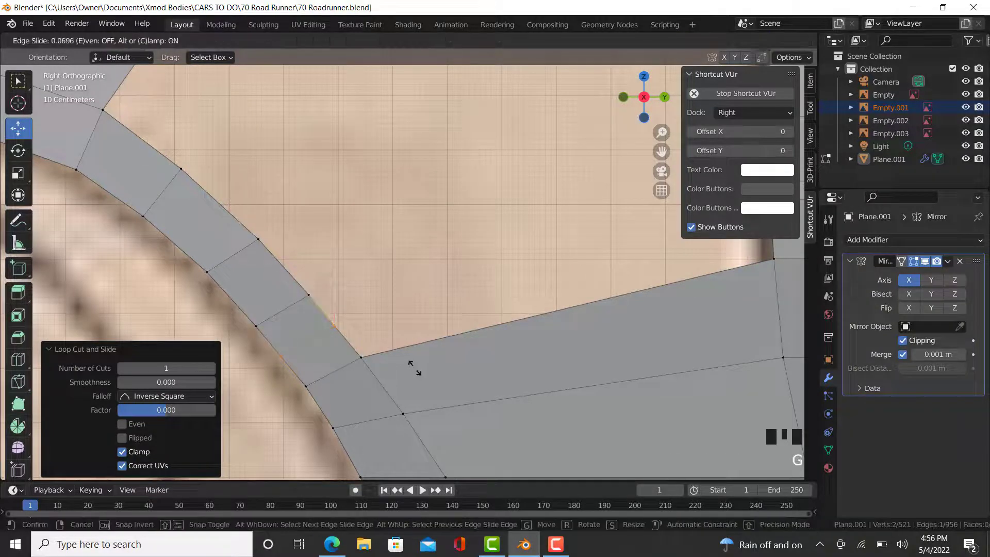
click(401, 364)
Fill two more faces from the wheel arch strip to the door's front edge, above the existing ones
click(358, 325)
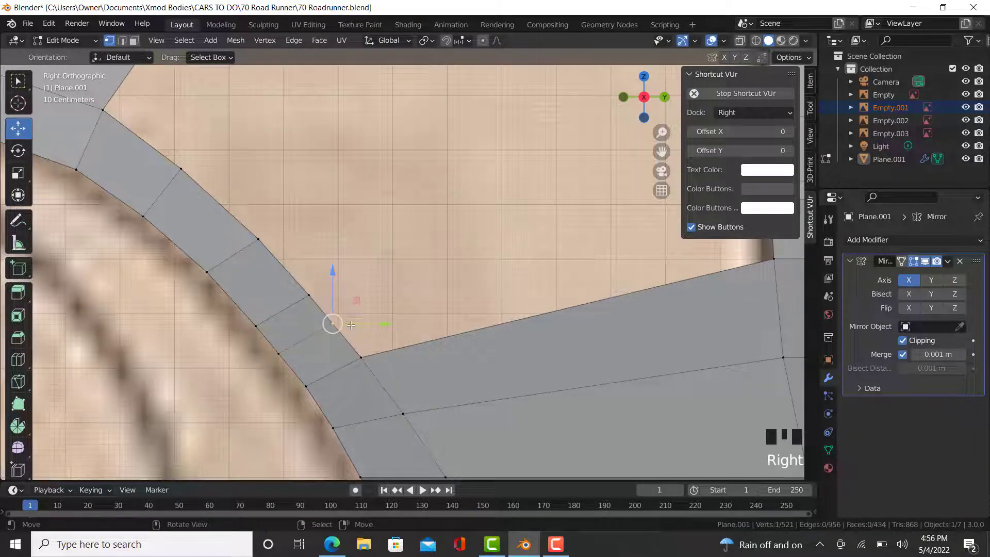
scroll(359, 325, down, 3)
ctrl+right_click(600, 251)
key(f)
right_click(593, 239)
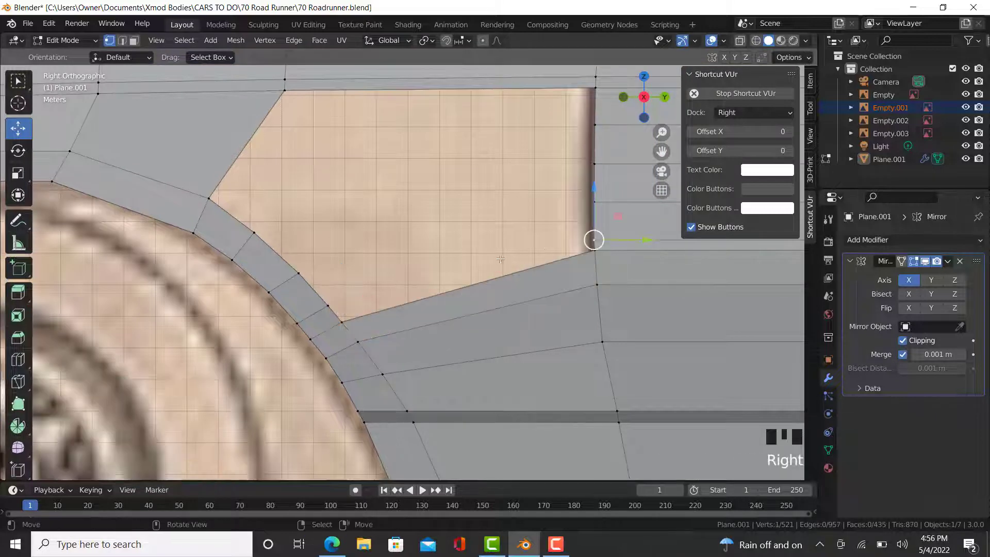
ctrl+right_click(329, 302)
key(f)
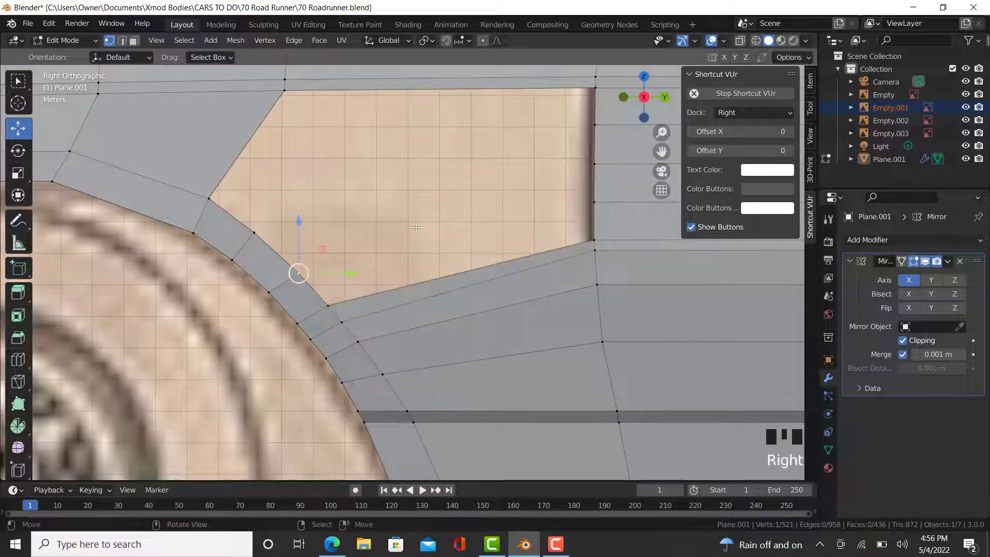
Fill the remaining faces behind the wheel arch up to the upper fender edge, closing the gap ahead of the door
shift+middle_drag(416, 227, 358, 273)
ctrl+right_click(536, 247)
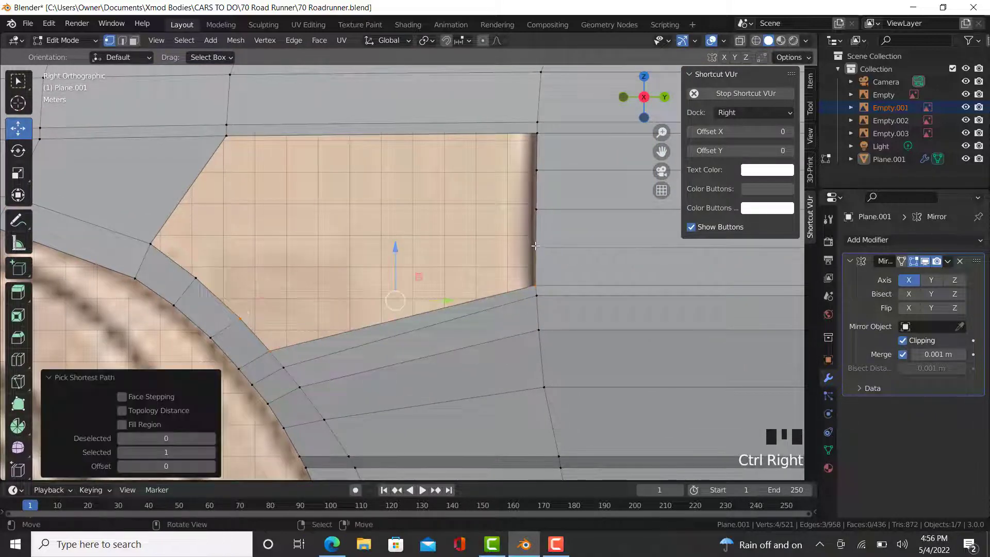
key(f)
ctrl+right_click(195, 280)
ctrl+right_click(525, 223)
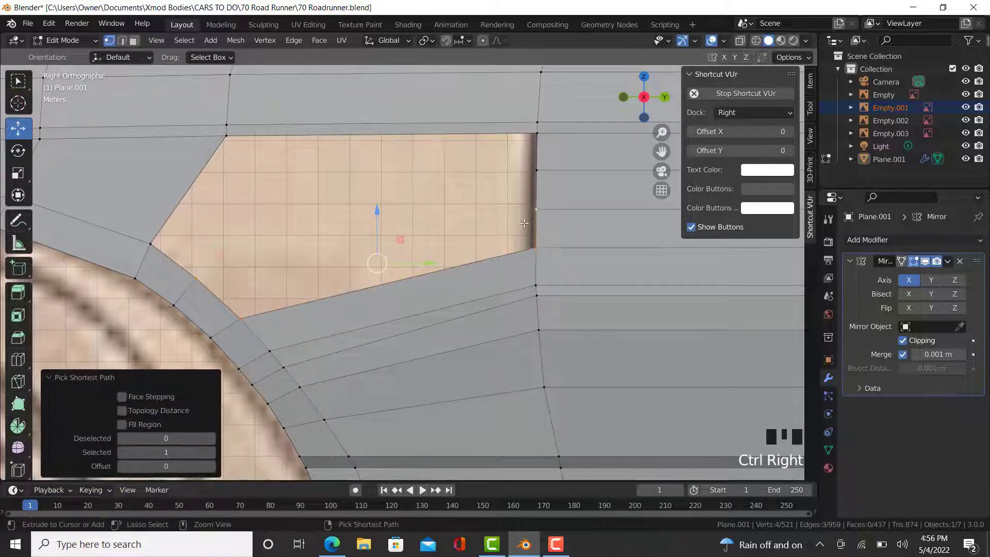
key(f)
ctrl+right_click(189, 265)
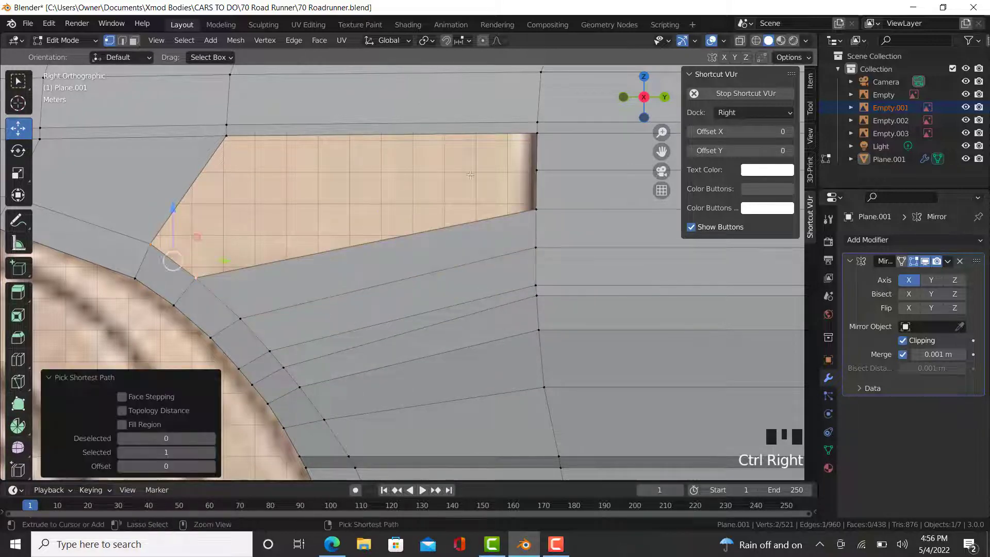
ctrl+right_click(544, 166)
key(f)
right_click(537, 170)
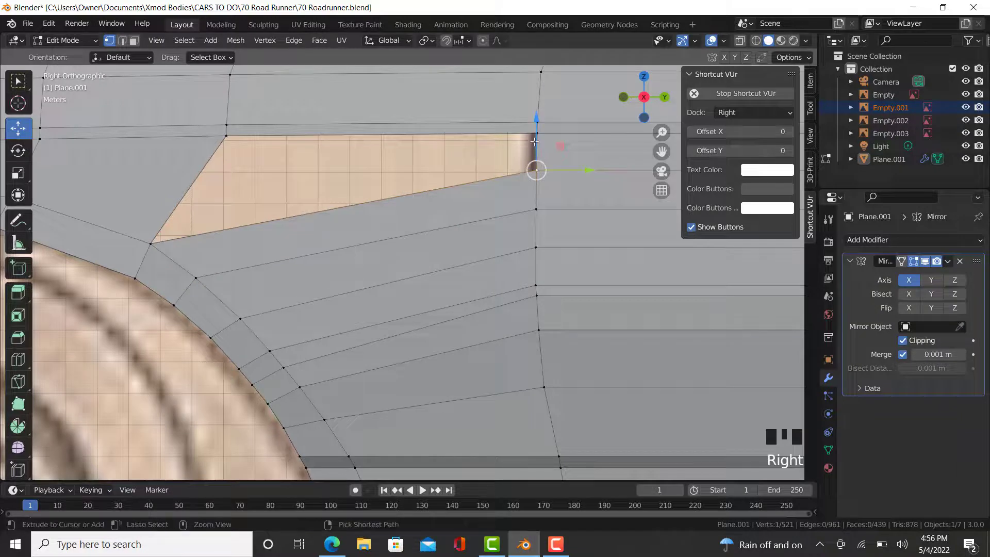
ctrl+right_click(537, 135)
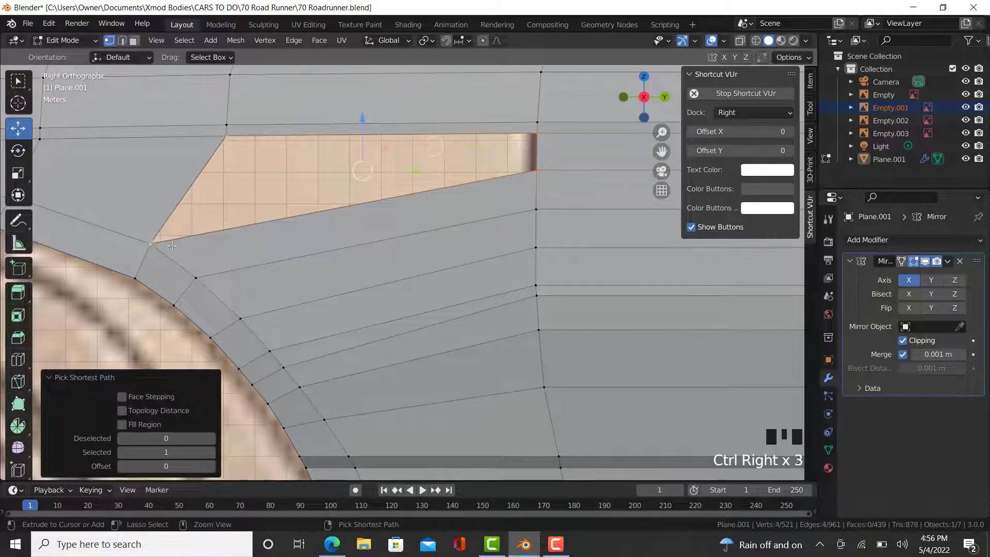
Examine the filled fender side from several angles, alternating between Object Mode and Edit Mode
key(Tab)
scroll(335, 259, down, 3)
middle_drag(335, 258, 520, 315)
key(Tab)
scroll(443, 286, up, 2)
right_click(439, 309)
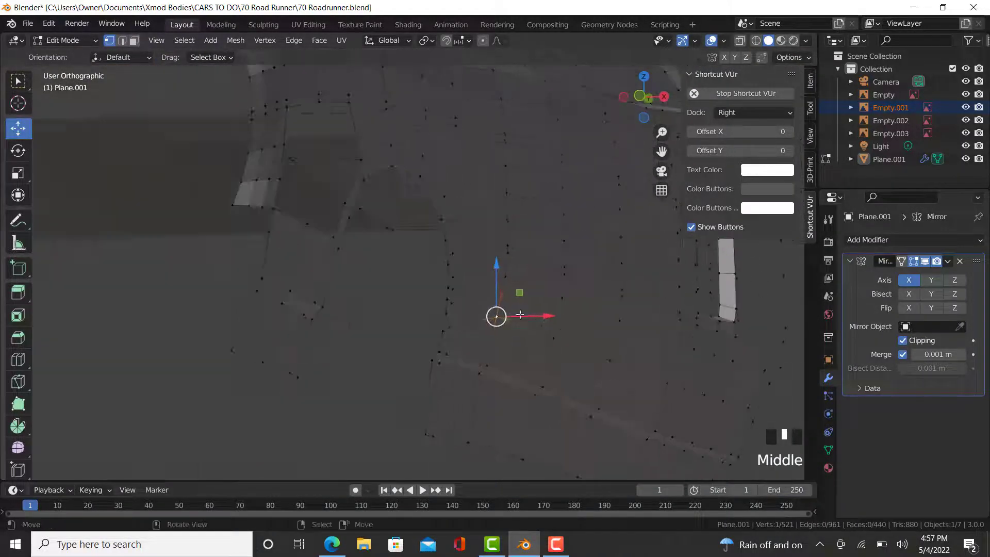
middle_drag(629, 330, 548, 293)
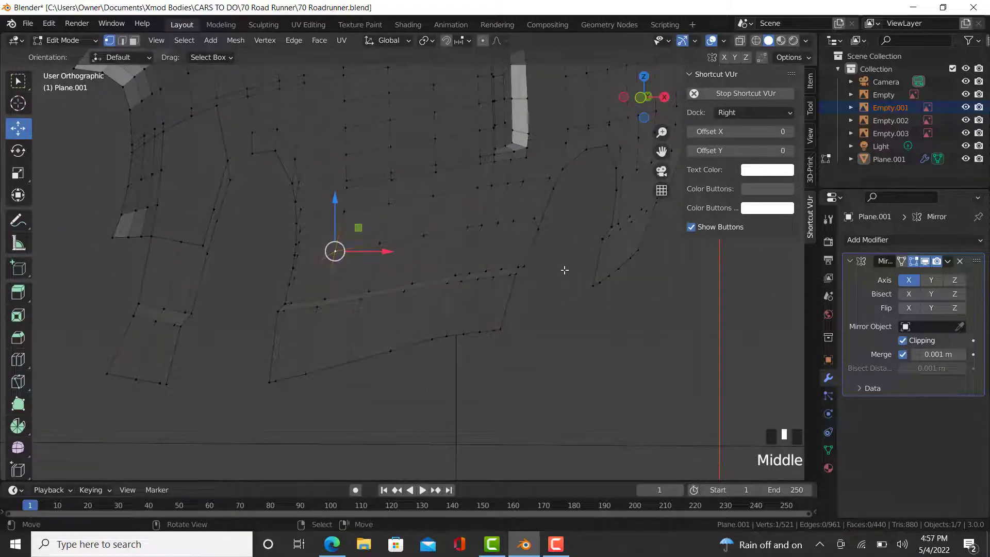
scroll(481, 238, down, 2)
key(Tab)
right_click(481, 239)
key(Tab)
middle_drag(482, 250, 433, 263)
key(Tab)
scroll(331, 267, up, 4)
key(Tab)
scroll(361, 274, up, 2)
key(Tab)
key(Tab)
right_click(429, 261)
scroll(610, 305, down, 3)
shift+middle_drag(691, 313, 613, 307)
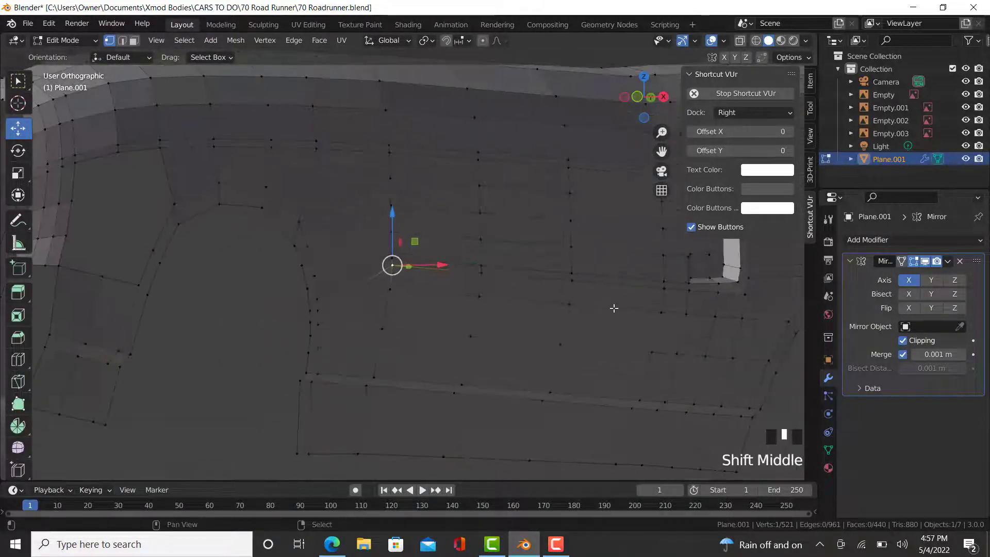
Edge-slide the lower body side's horizontal edge row, from the door front to the rear wheel arch, by a factor of -0.151
scroll(614, 308, up, 2)
ctrl+right_click(679, 279)
middle_drag(663, 335, 603, 334)
right_click(692, 299)
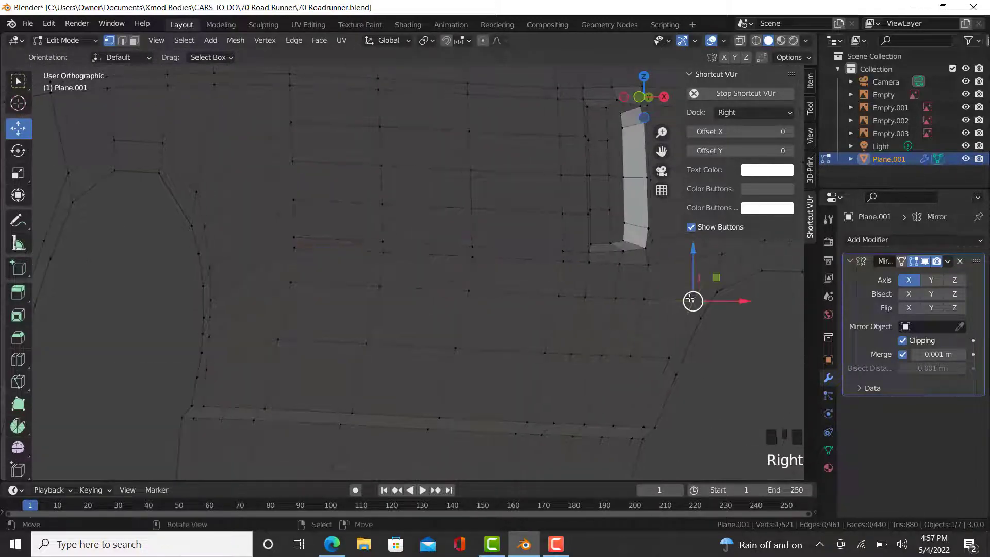
ctrl+right_click(283, 289)
key(g)
key(g)
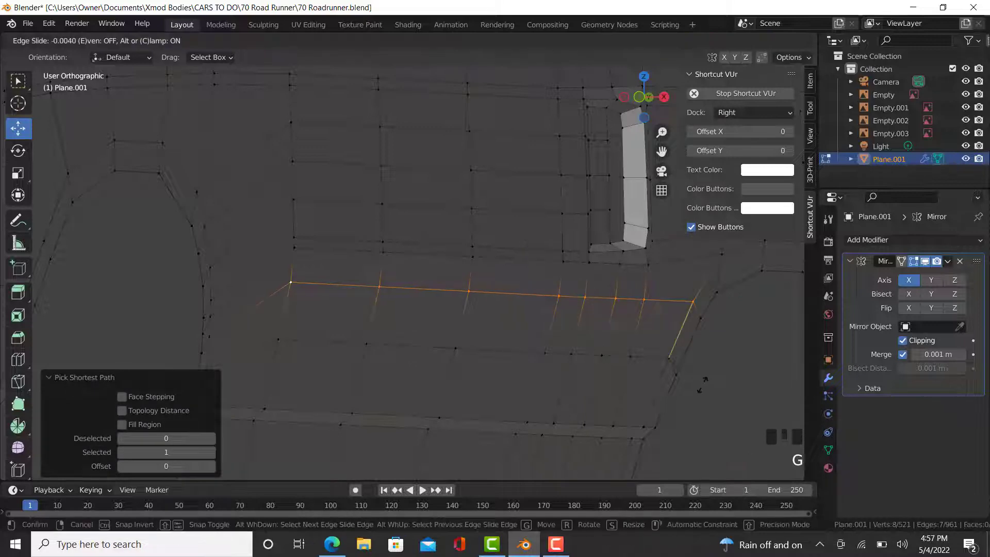
click(515, 308)
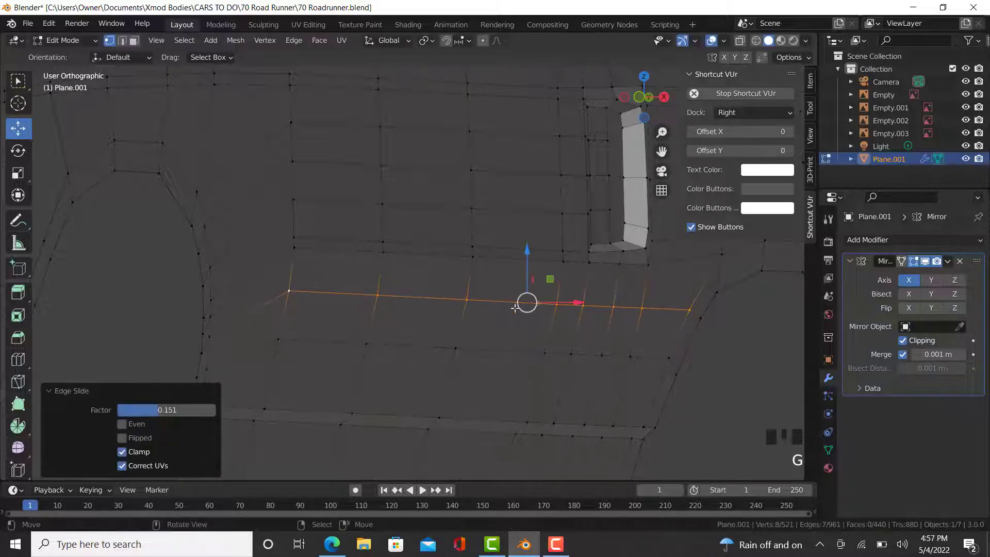
Edge-slide the four-vertex door edge row just above it by a factor of about -0.289
right_click(563, 261)
ctrl+right_click(294, 248)
key(g)
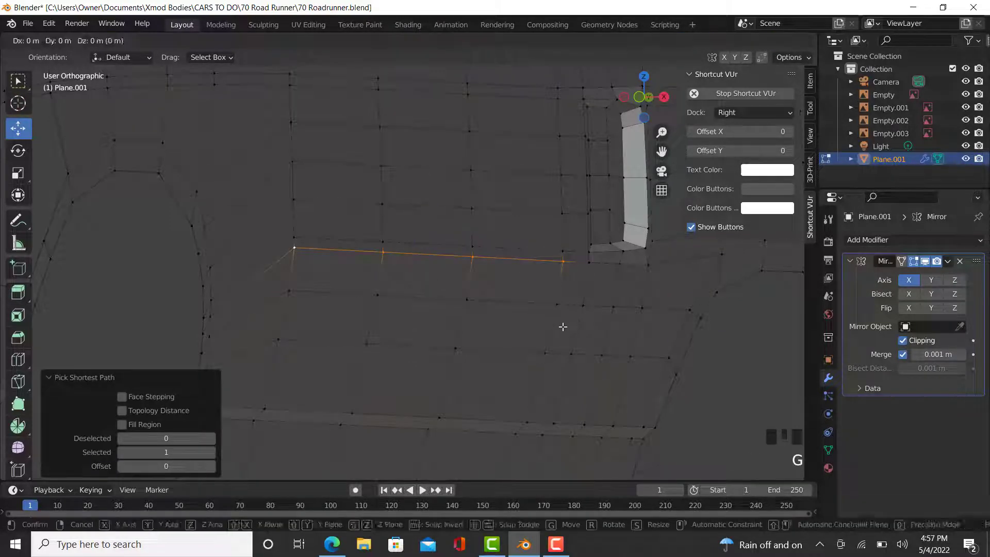
key(g)
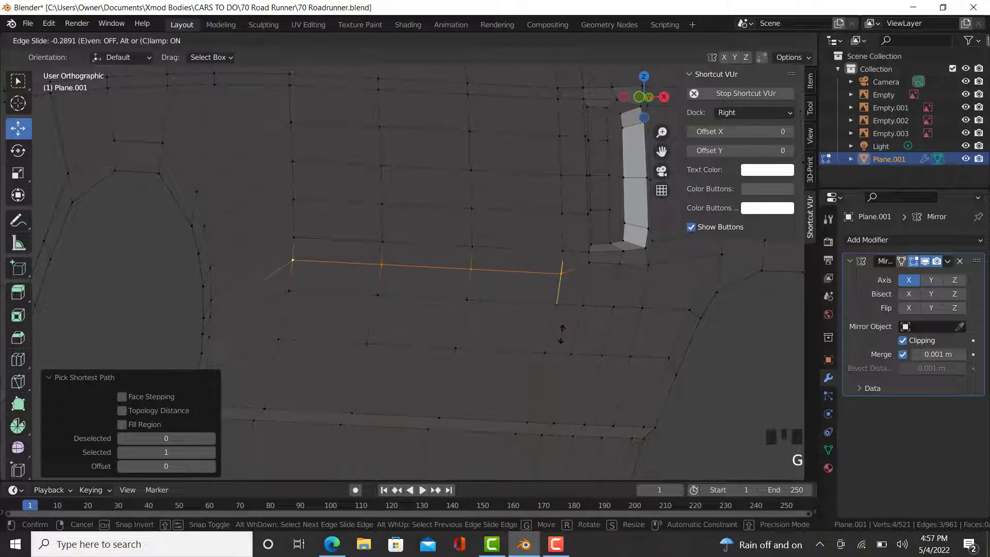
click(561, 334)
Select the long edge row along the upper fender and door and edge-slide it by a factor of about 0.218
shift+middle_drag(522, 89, 367, 302)
right_click(600, 170)
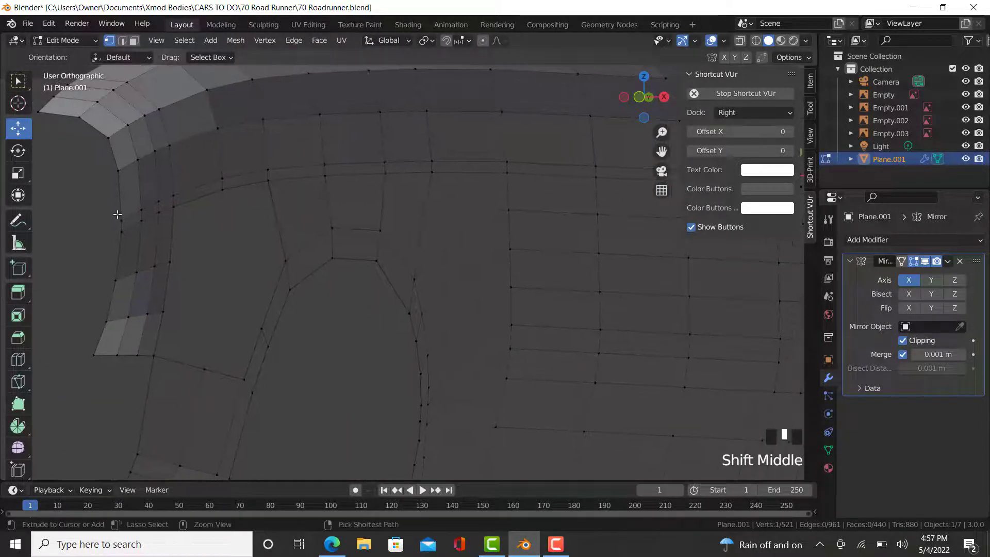
ctrl+right_click(369, 172)
shift+middle_drag(468, 219, 360, 292)
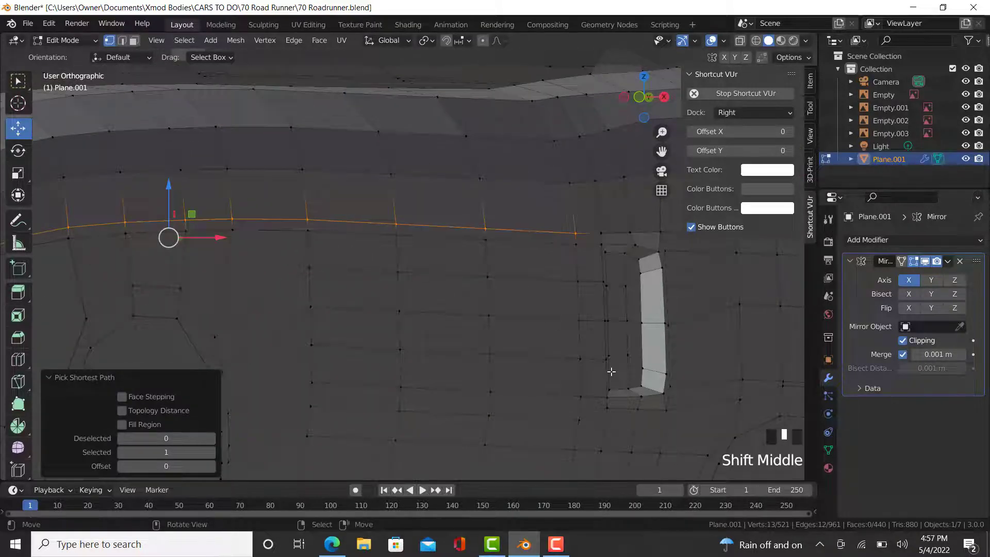
key(g)
key(g)
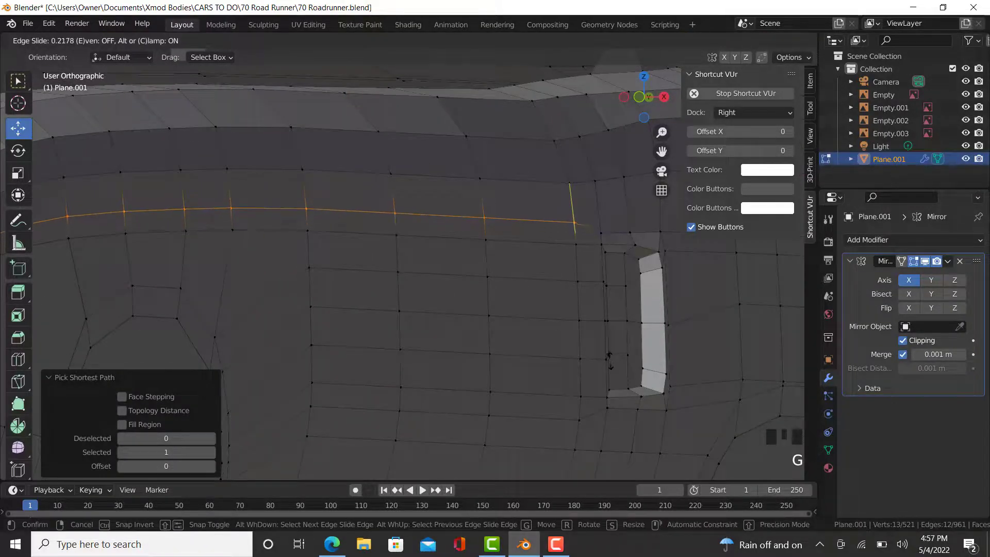
click(612, 358)
Examine the adjusted body side edge flow in Object Mode and from above in Edit Mode
scroll(547, 344, down, 4)
key(Tab)
middle_drag(557, 354, 400, 403)
key(Tab)
key(Tab)
scroll(363, 371, down, 3)
key(Tab)
scroll(382, 351, up, 3)
middle_drag(383, 355, 309, 340)
scroll(323, 345, up, 2)
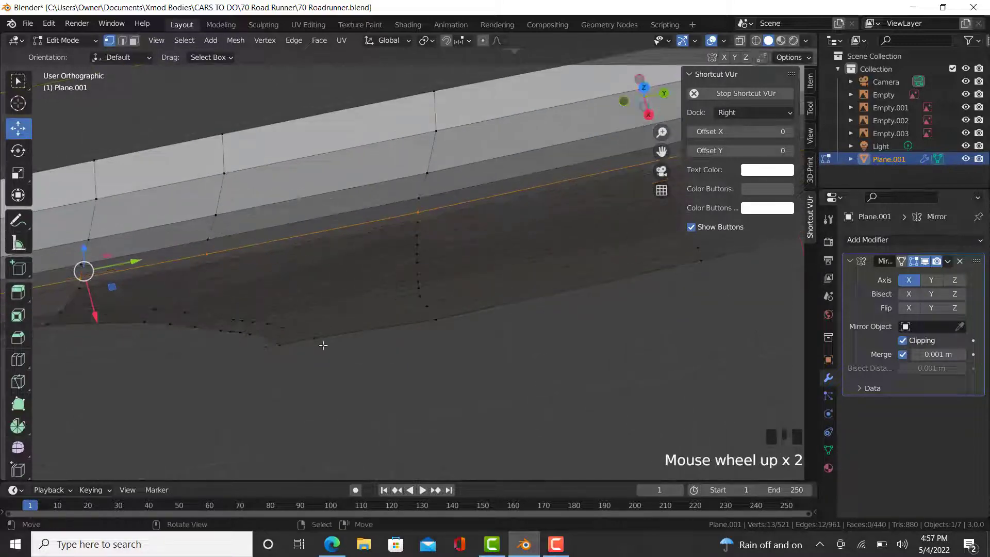
Select the two vertex columns along the rear edge of the front wheel arch and move them about 0.118 m along X
right_click(424, 326)
scroll(424, 326, down, 3)
middle_drag(424, 326, 366, 346)
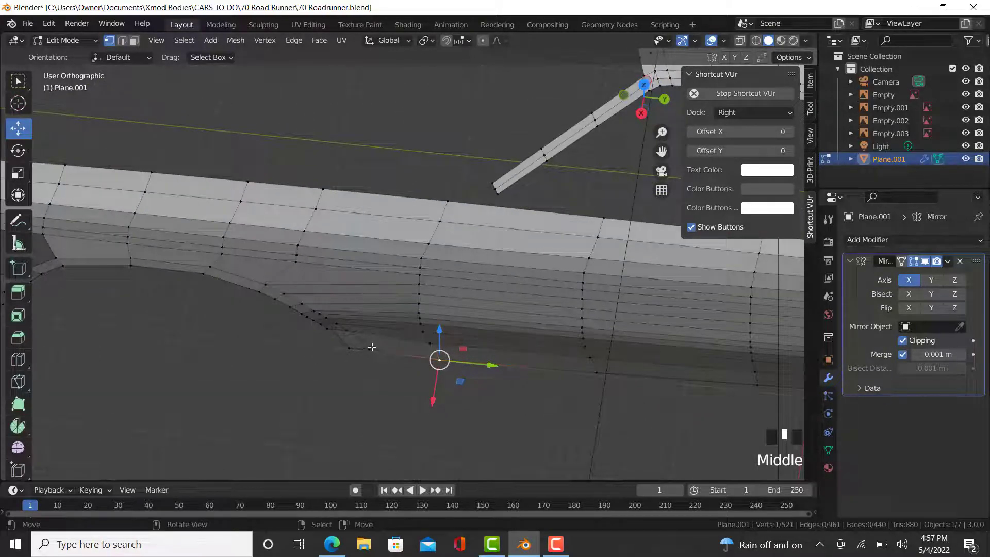
right_click(372, 347)
key(KP_1)
scroll(355, 284, up, 5)
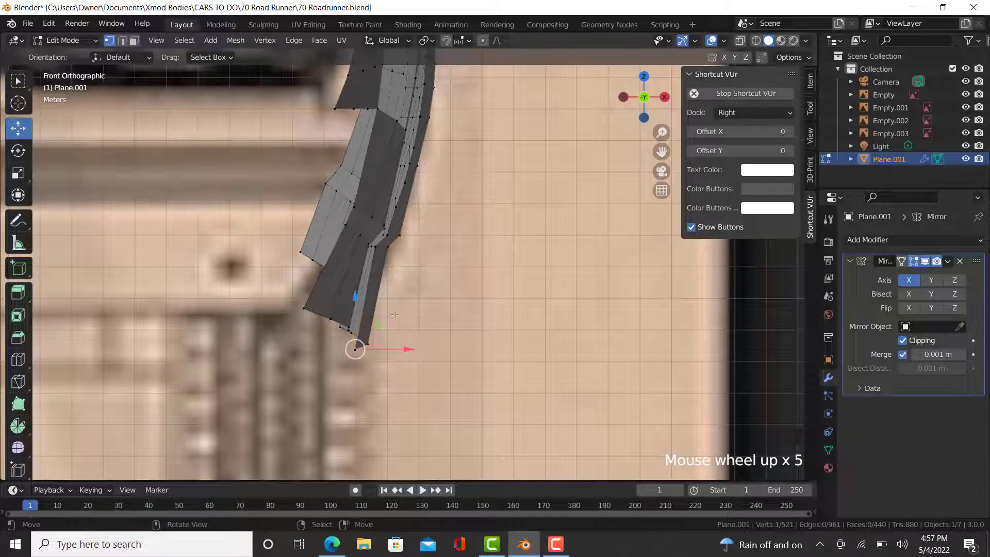
scroll(398, 364, down, 4)
middle_drag(398, 364, 372, 349)
scroll(372, 349, up, 2)
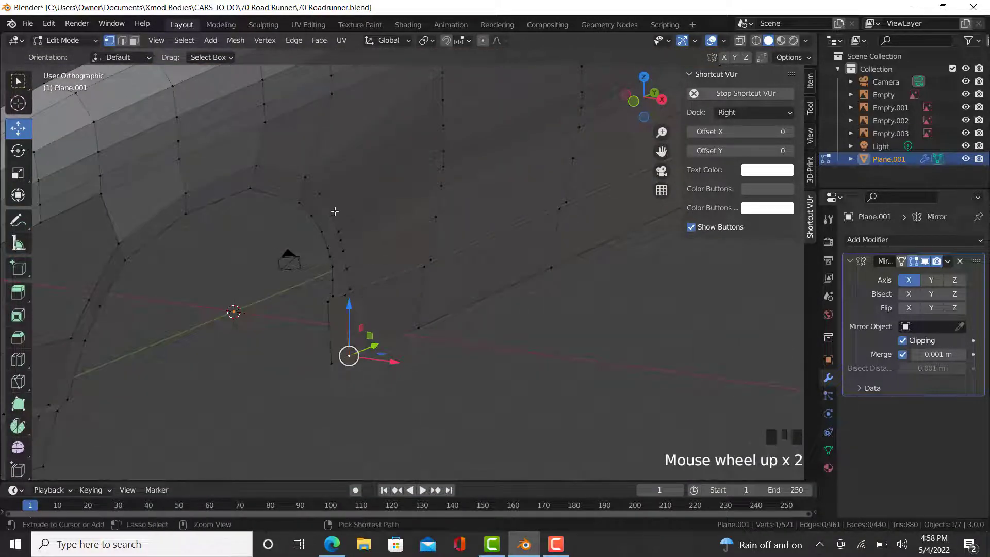
ctrl+right_click(305, 178)
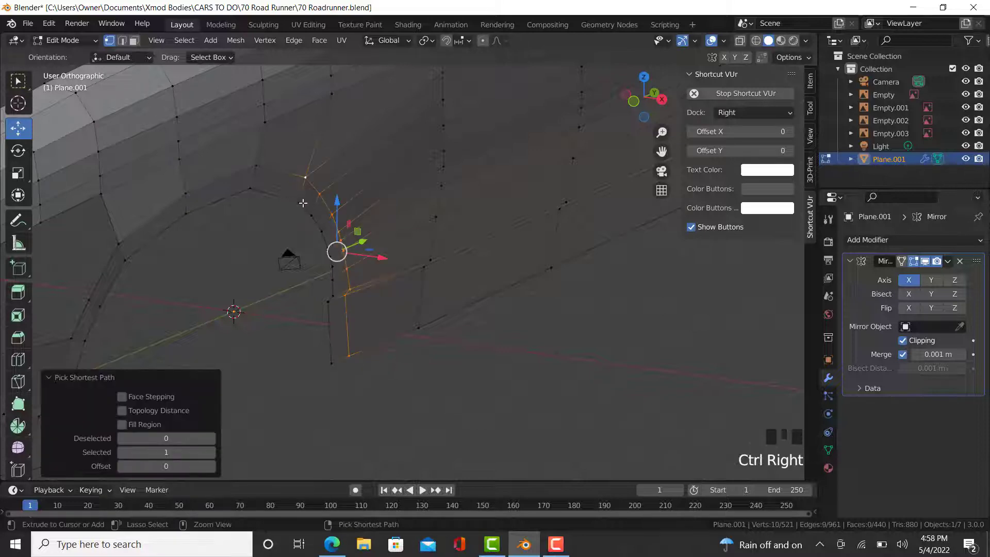
ctrl+right_click(302, 203)
ctrl+right_click(325, 369)
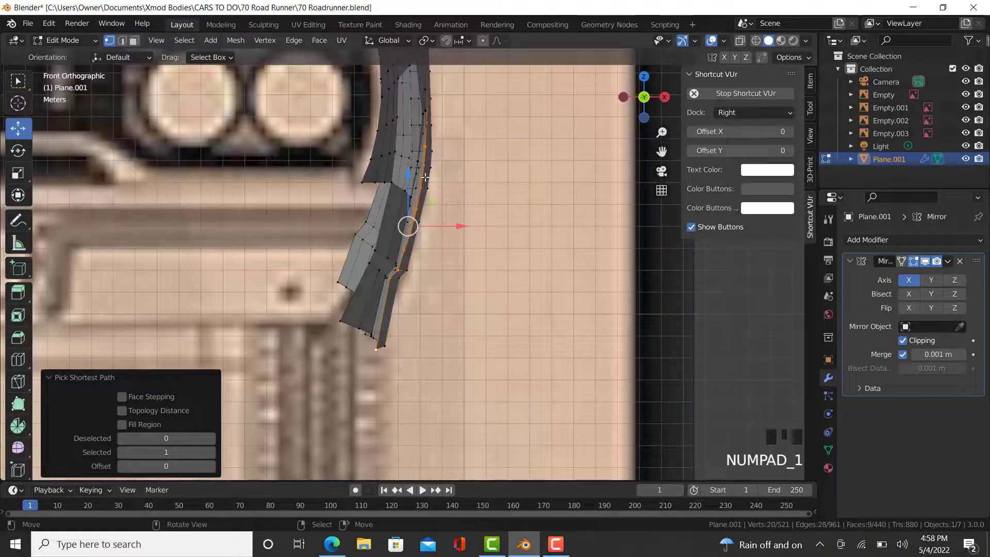
scroll(500, 282, up, 1)
shift+middle_drag(499, 282, 475, 338)
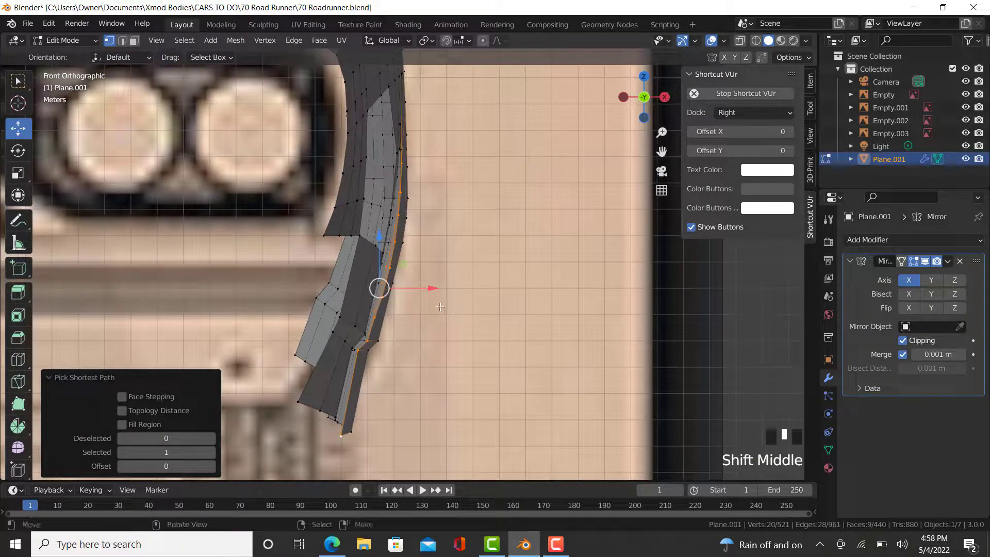
drag(435, 292, 459, 306)
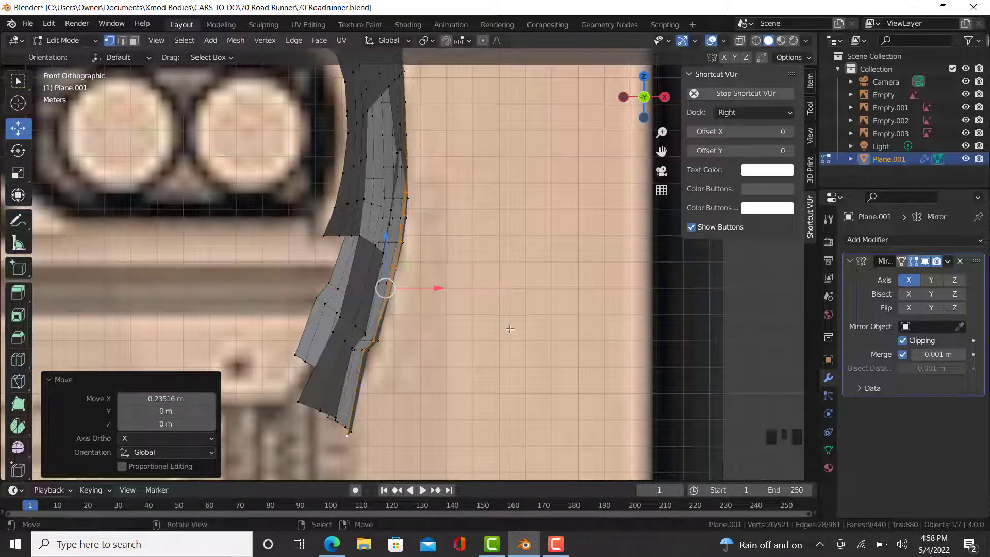
key(ctrl+z)
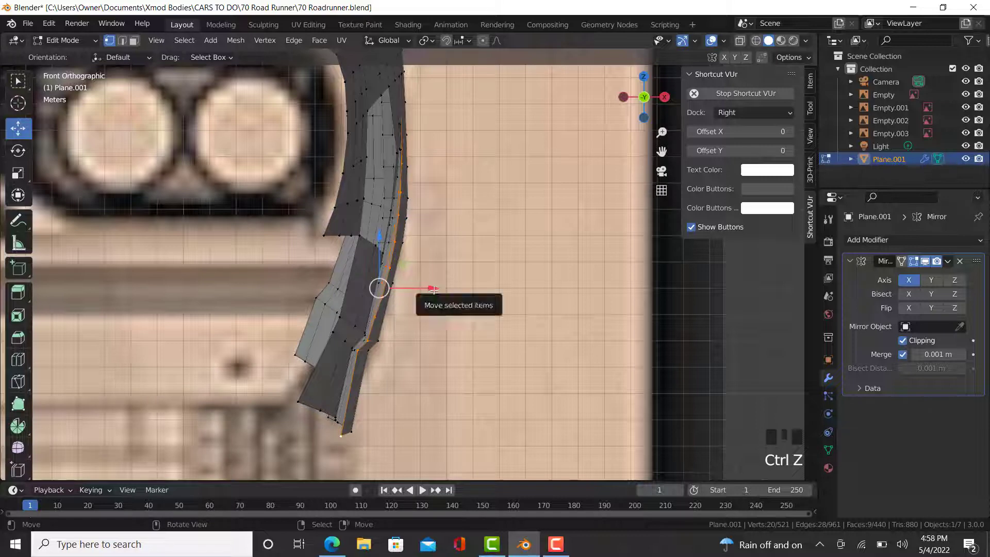
drag(431, 289, 440, 290)
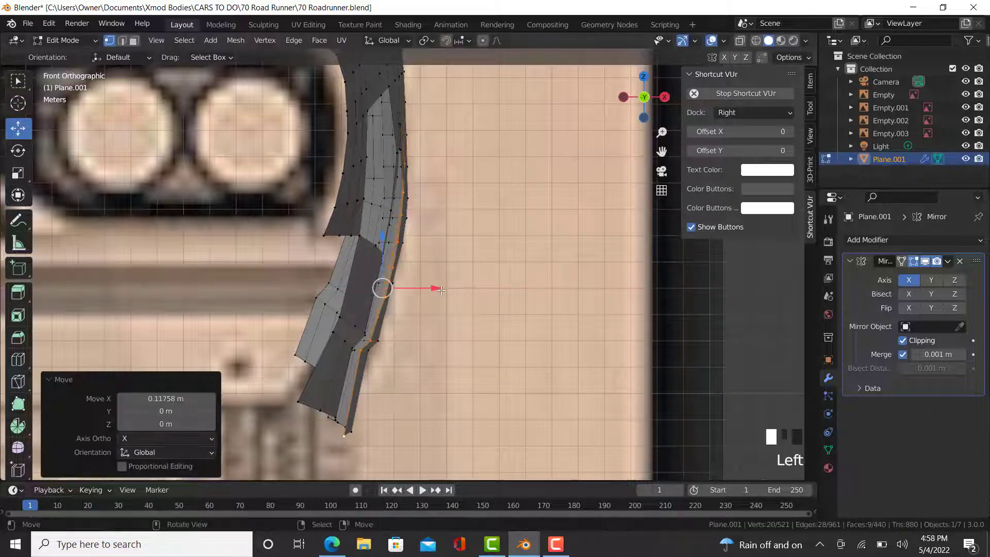
Select the ten-vertex column on the body side just behind the front wheel arch and move it about -0.078 m along X
middle_drag(441, 290, 406, 199)
right_click(412, 98)
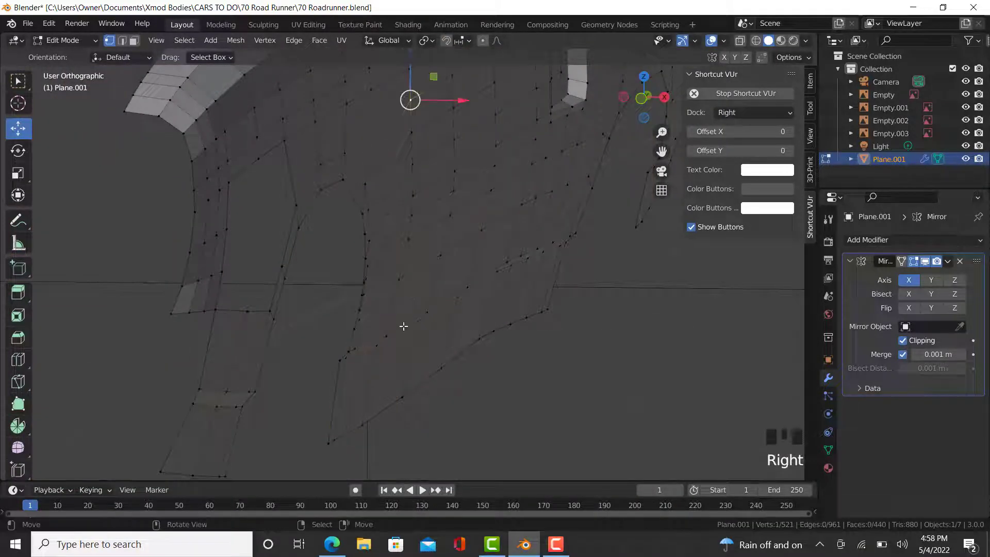
ctrl+right_click(363, 421)
key(KP_1)
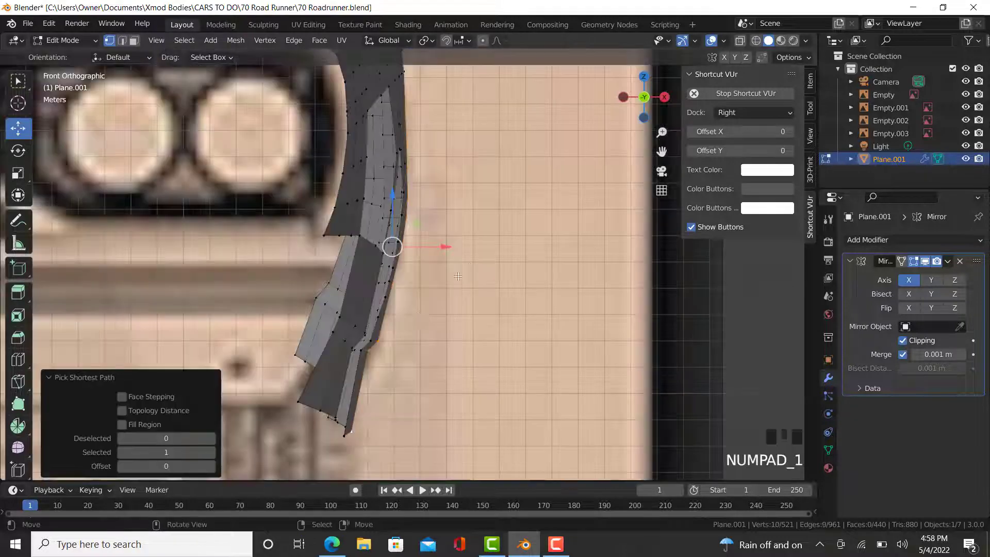
shift+middle_drag(458, 277, 455, 297)
drag(438, 272, 436, 273)
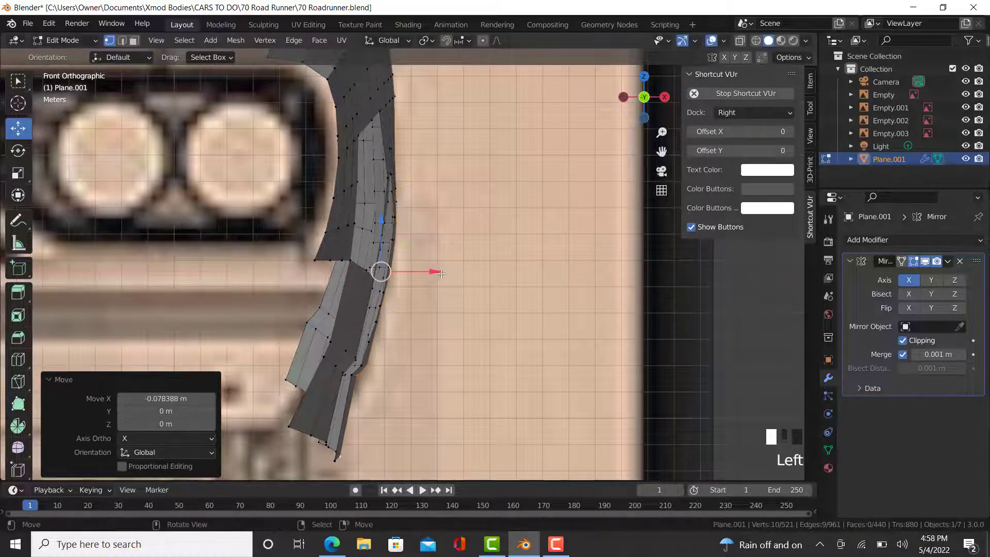
Select the bottom three vertices of that same column, nudge them in the front view, and check the surface in Object Mode
middle_drag(446, 298, 409, 320)
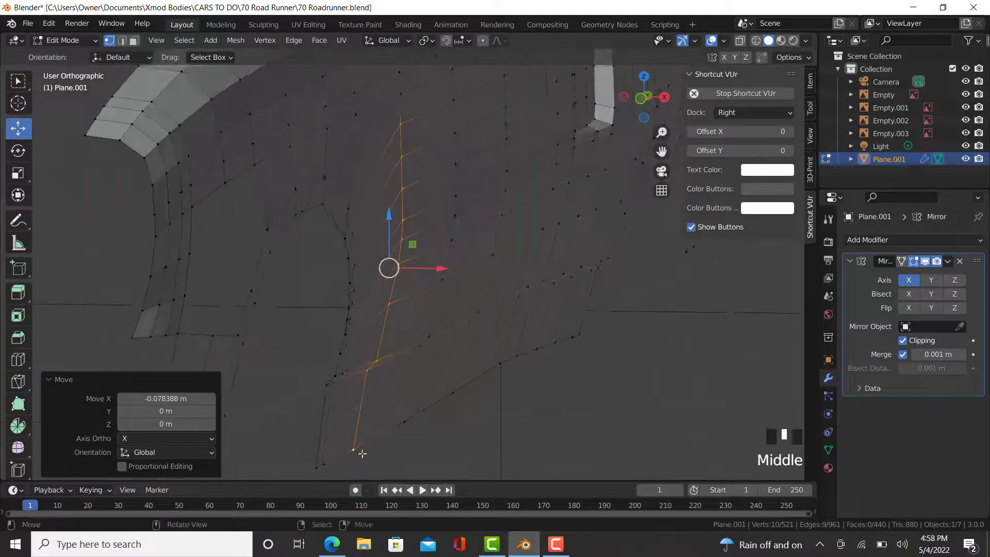
right_click(369, 413)
ctrl+right_click(378, 364)
key(KP_1)
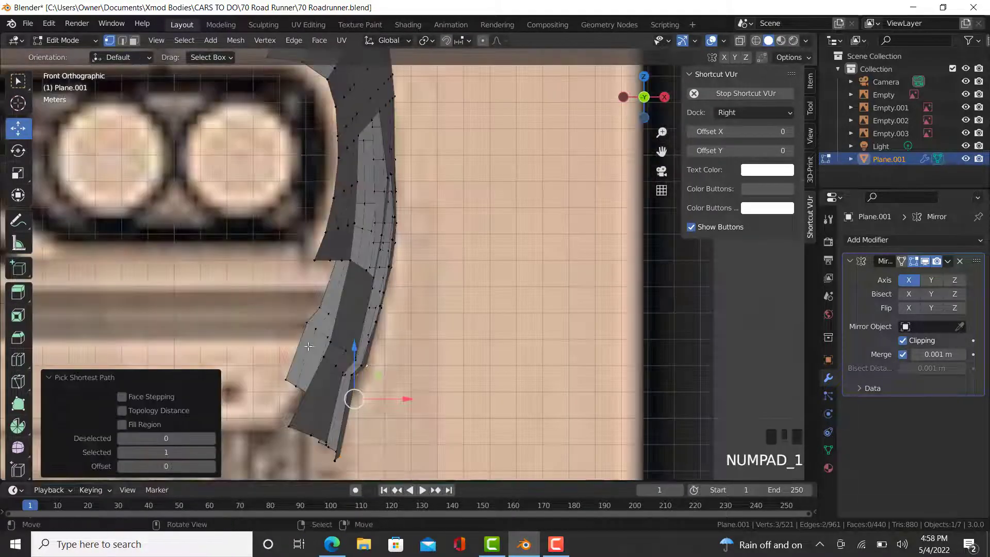
scroll(412, 428, up, 2)
drag(424, 417, 425, 409)
middle_drag(420, 403, 343, 451)
key(Tab)
scroll(417, 397, down, 5)
key(Tab)
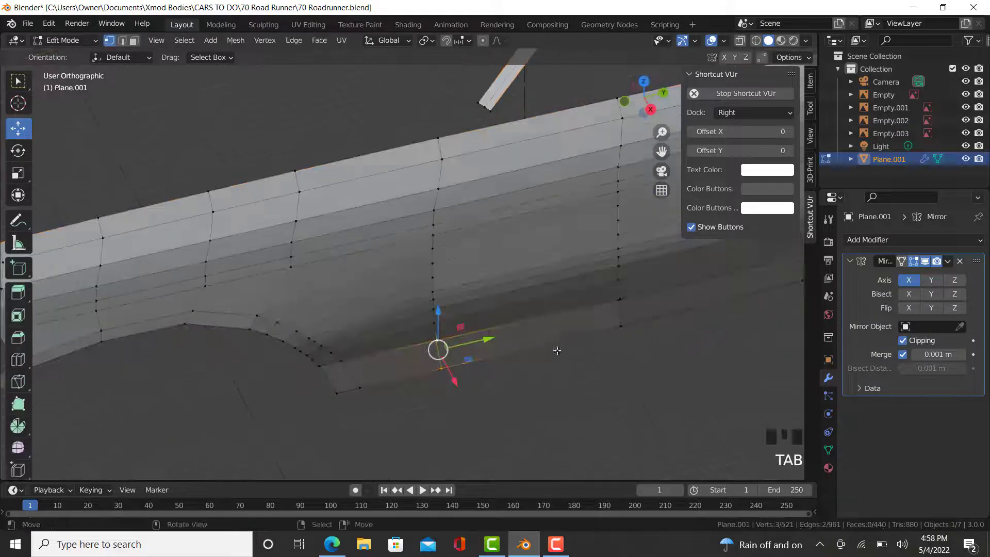
Select the bottom three vertices of the next column rearward on the door and move them about -0.086 m along X
right_click(621, 325)
ctrl+right_click(619, 299)
middle_drag(619, 299, 598, 295)
scroll(570, 301, up, 2)
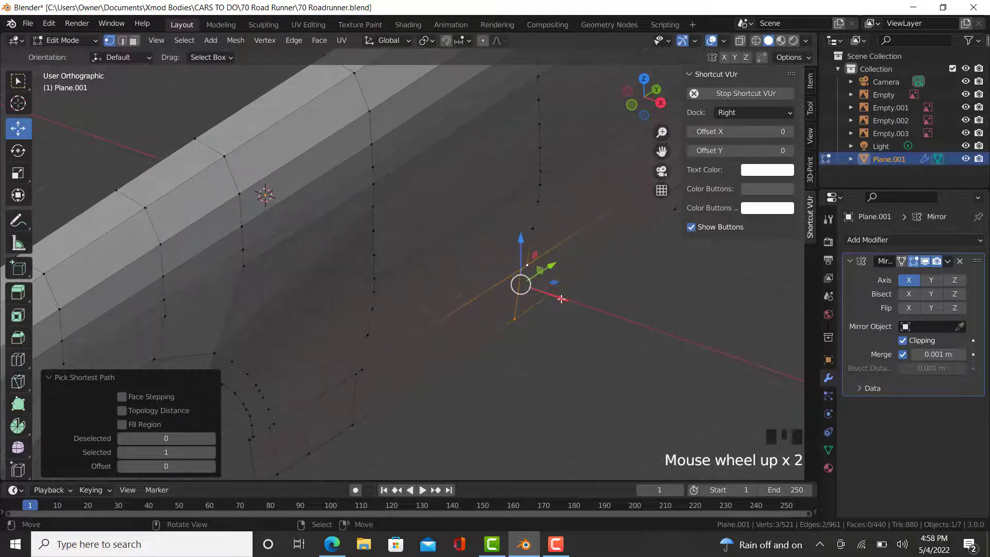
drag(561, 299, 558, 300)
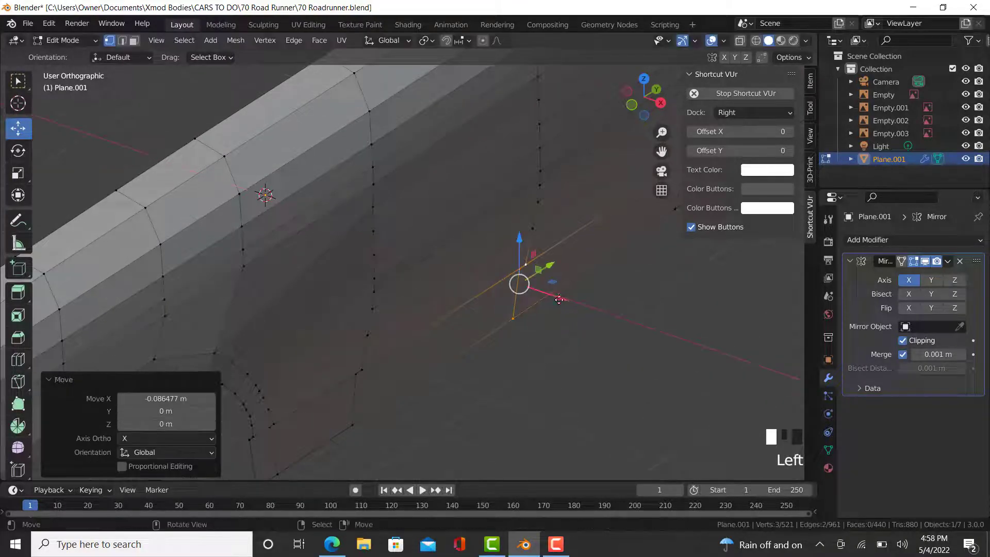
key(Tab)
scroll(534, 351, down, 4)
middle_drag(535, 351, 141, 314)
scroll(442, 341, down, 2)
scroll(143, 313, up, 5)
Bridge the opening in the front fender with a horizontal face between two front-edge vertices and two wheel-arch vertices in the right view
key(KP_3)
key(Tab)
scroll(143, 312, up, 4)
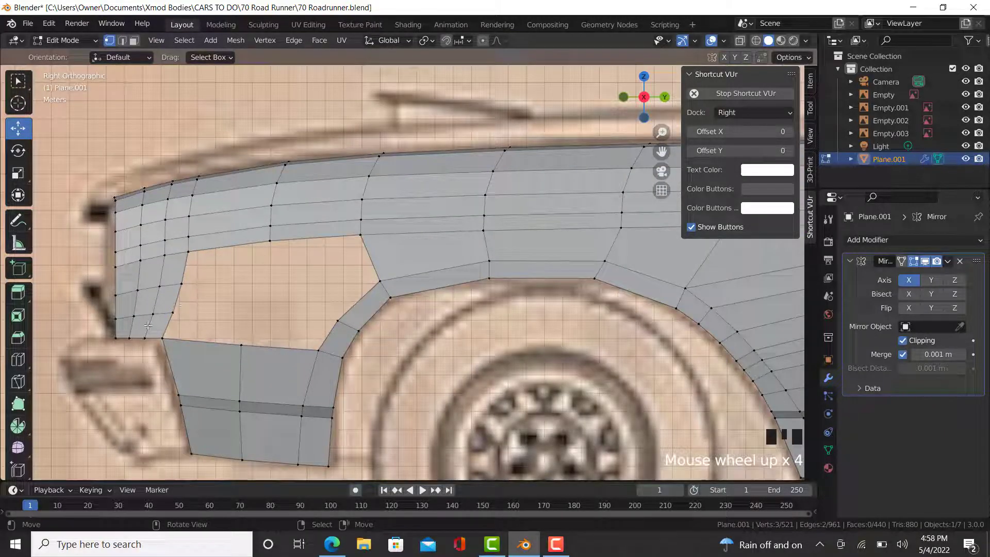
ctrl+right_click(174, 310)
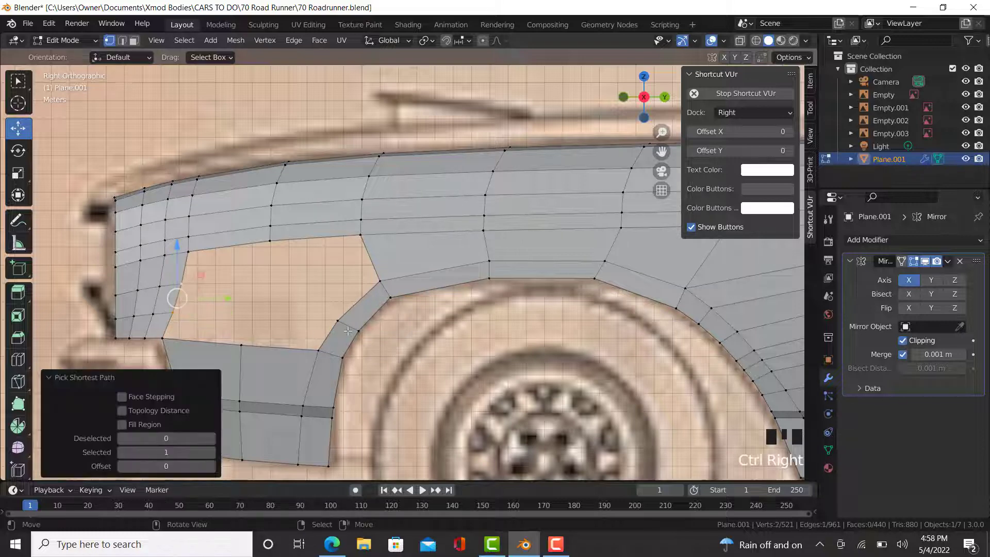
key(b)
drag(347, 331, 328, 312)
key(b)
drag(387, 292, 365, 271)
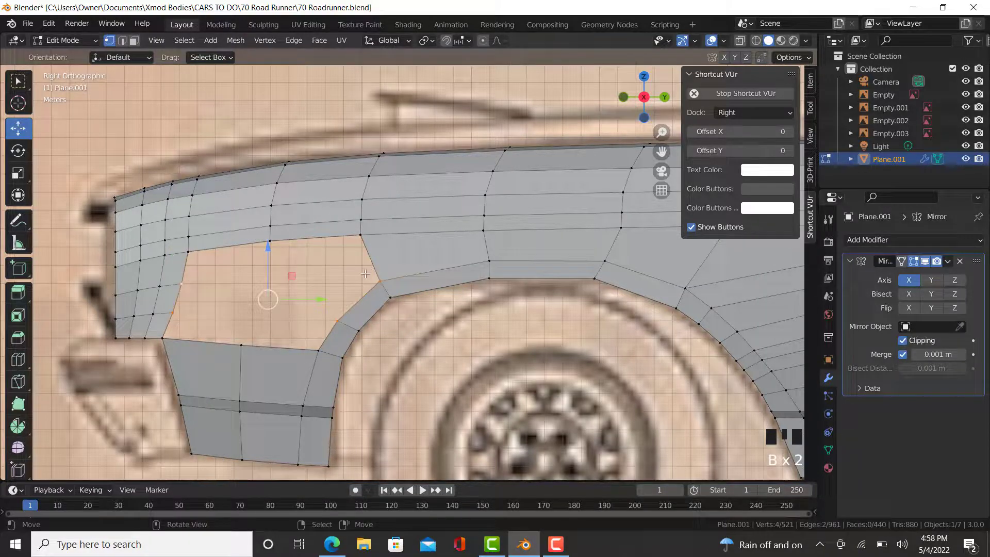
key(f)
Add one vertical loop cut through the new fender face and vertex-slide its upper vertex by a factor of 0.144
right_click(379, 280)
click(18, 358)
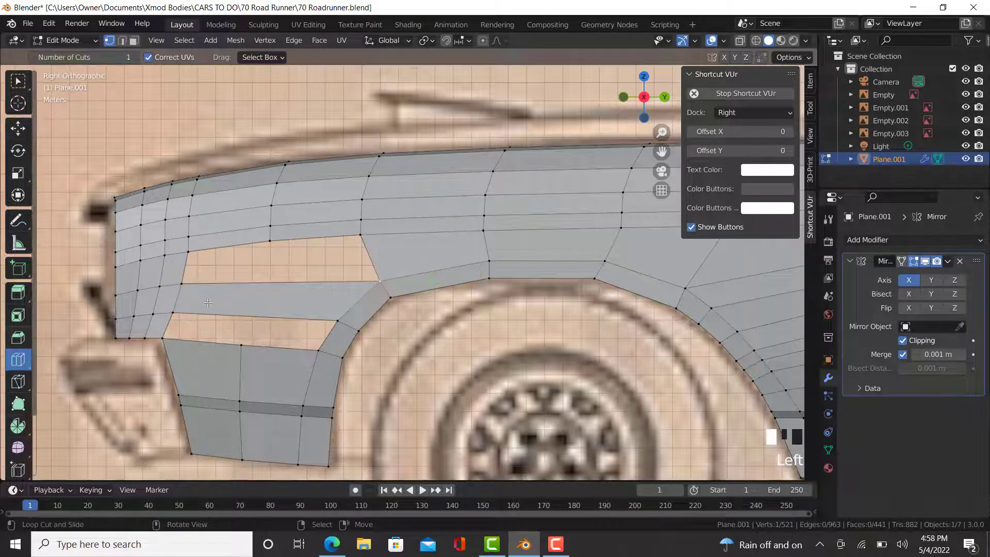
drag(263, 305, 319, 298)
click(18, 129)
right_click(338, 290)
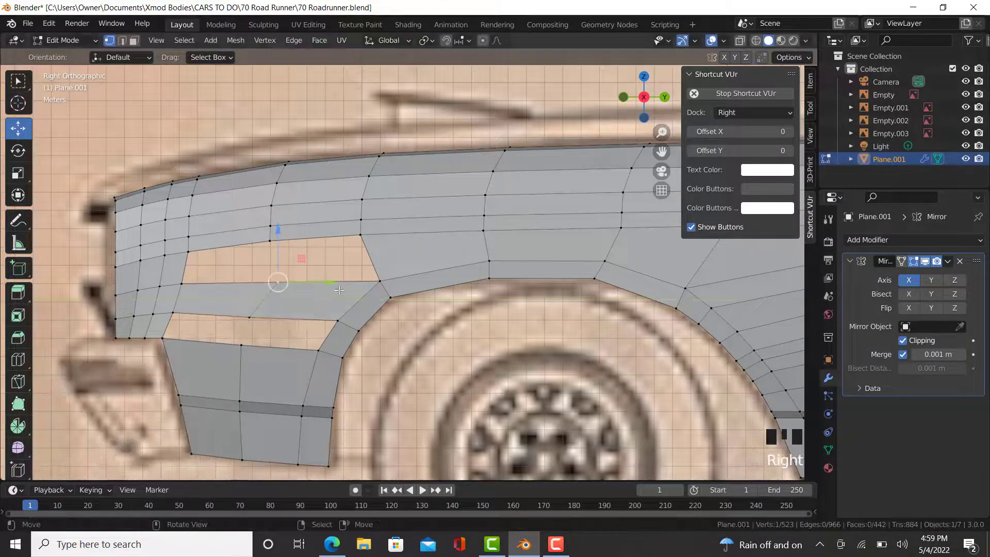
key(g)
key(g)
click(335, 295)
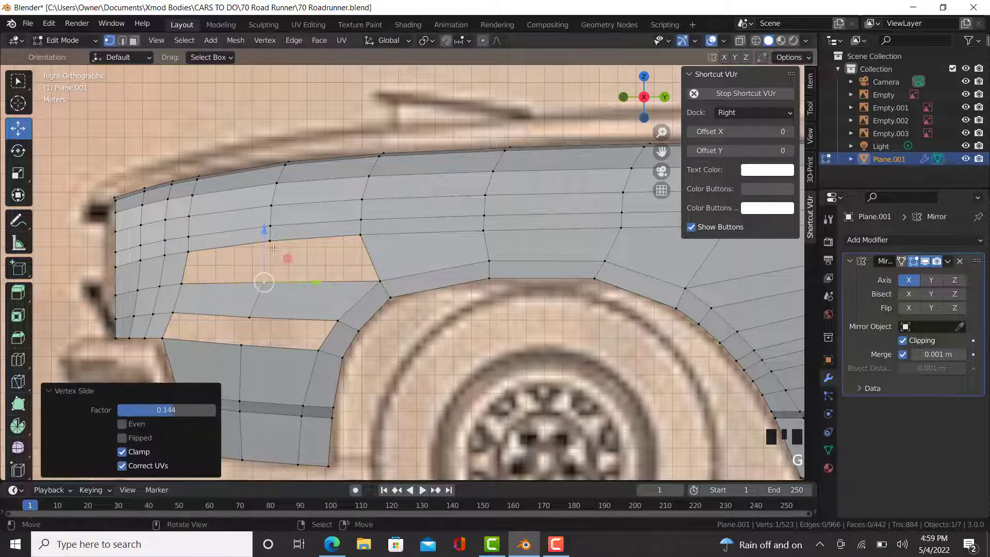
Fill the two open quads above the new fender strip with faces
ctrl+right_click(272, 247)
key(f)
right_click(270, 279)
ctrl+right_click(368, 276)
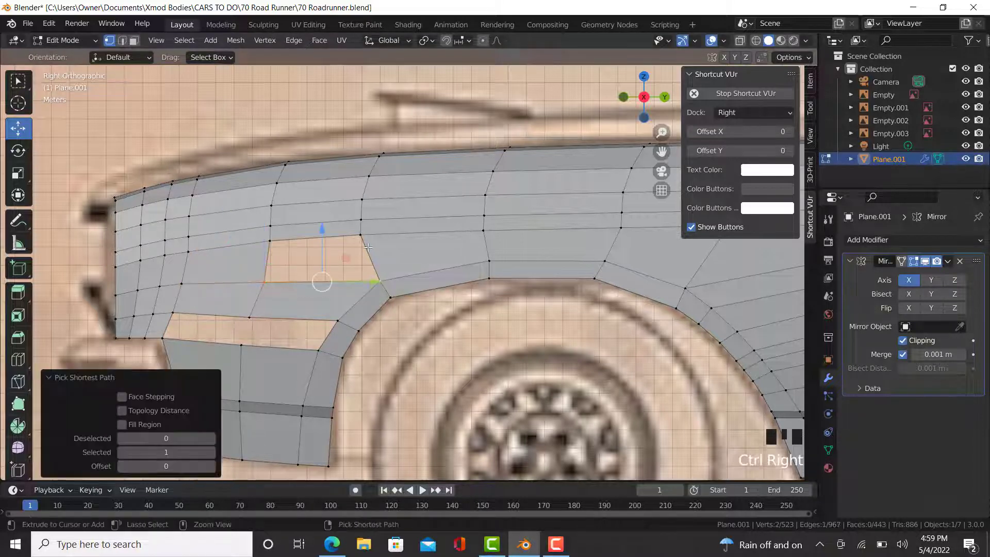
key(f)
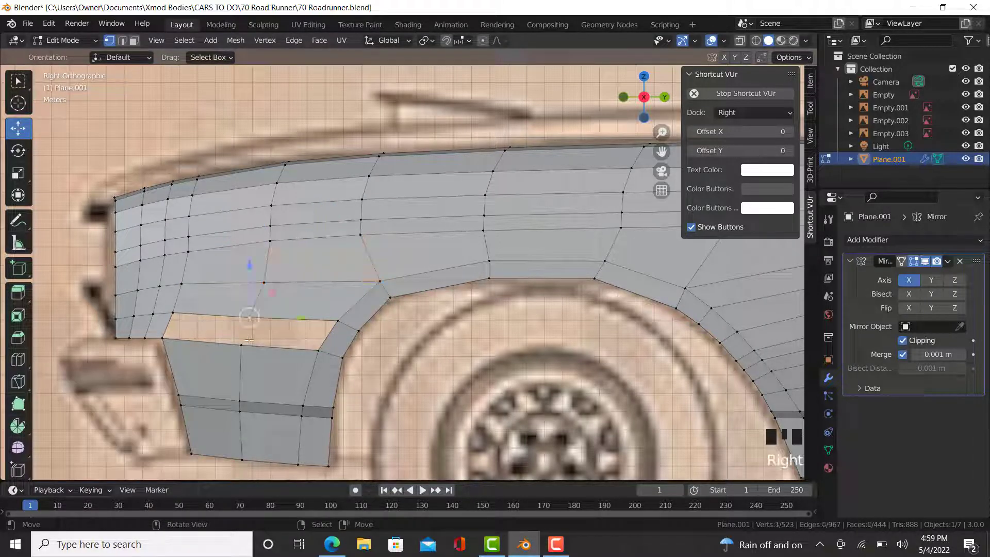
Fill the two remaining open quads between the fender strip and the lower fender panel
ctrl+right_click(248, 341)
key(f)
ctrl+right_click(314, 343)
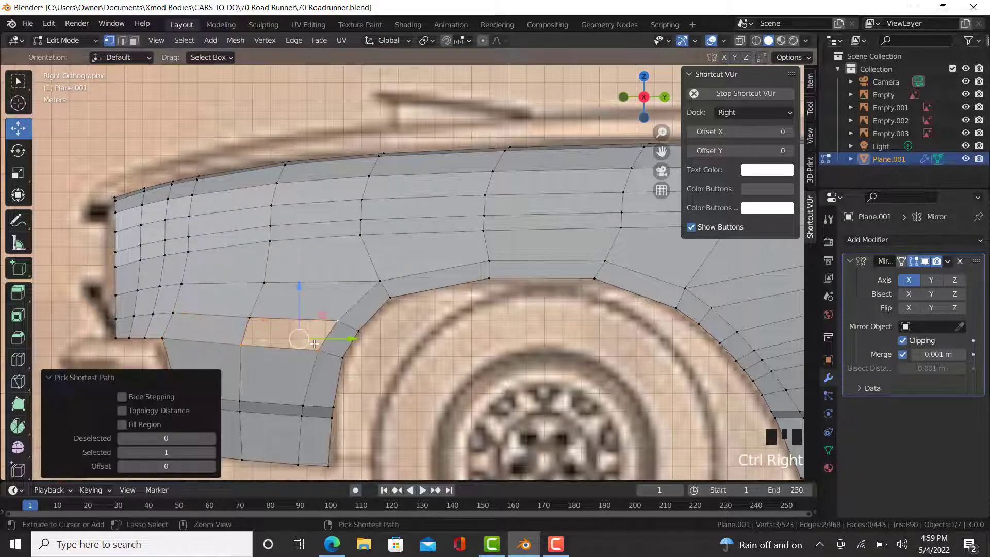
ctrl+right_click(334, 322)
key(f)
right_click(249, 317)
Examine the filled front fender from several angles in Object Mode for surface smoothness
key(Tab)
scroll(335, 368, down, 4)
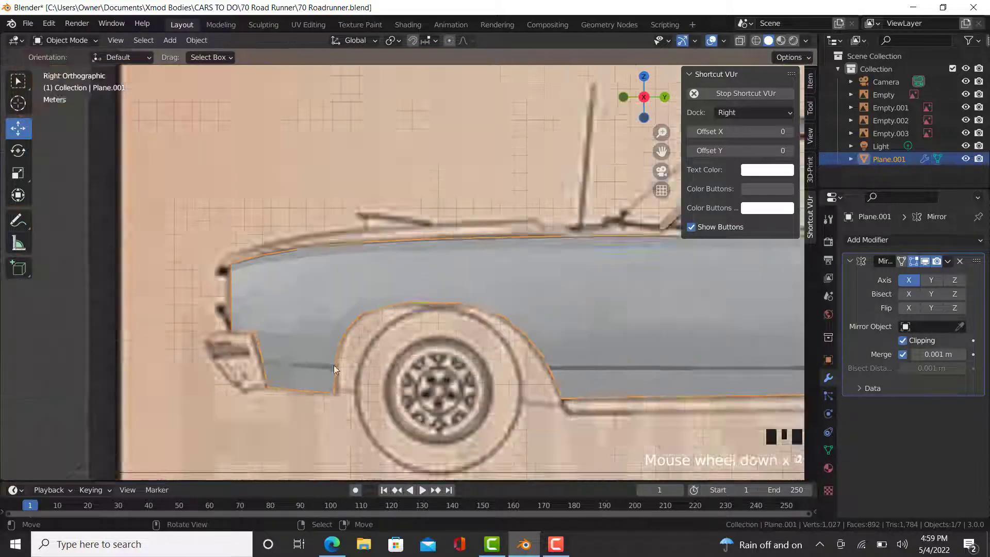
middle_drag(336, 368, 394, 386)
scroll(516, 371, down, 5)
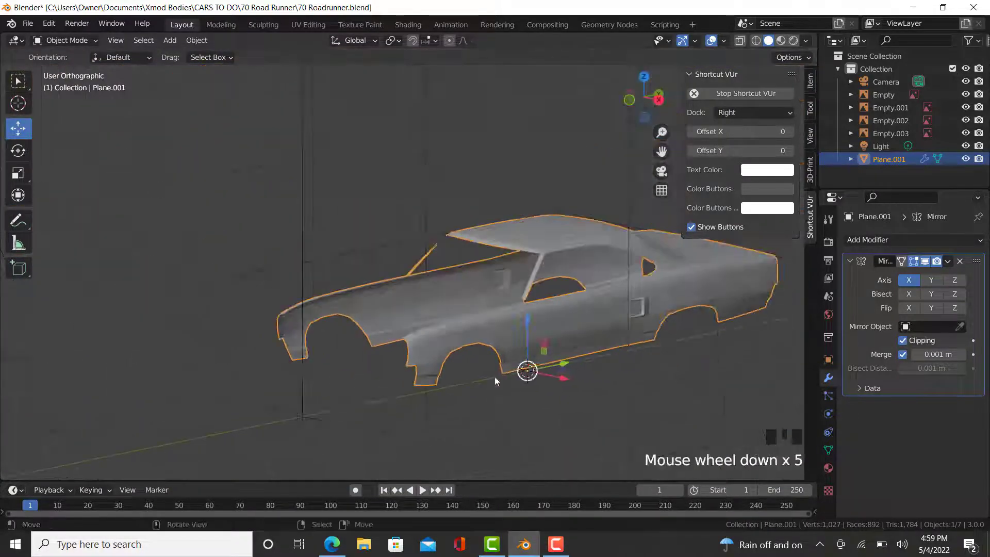
middle_drag(515, 371, 268, 317)
scroll(267, 317, up, 5)
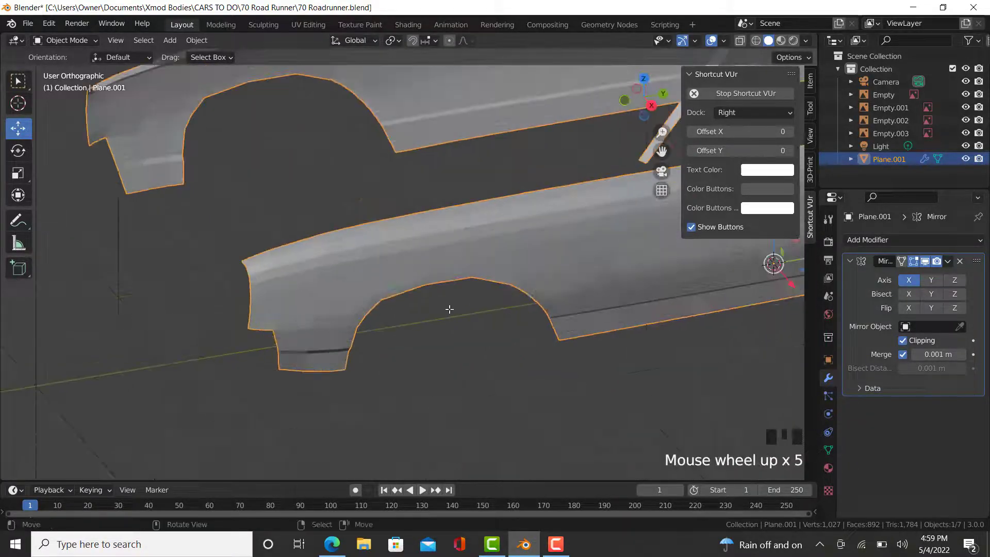
key(Tab)
key(Tab)
key(Tab)
scroll(463, 317, down, 2)
shift+middle_drag(470, 308, 446, 315)
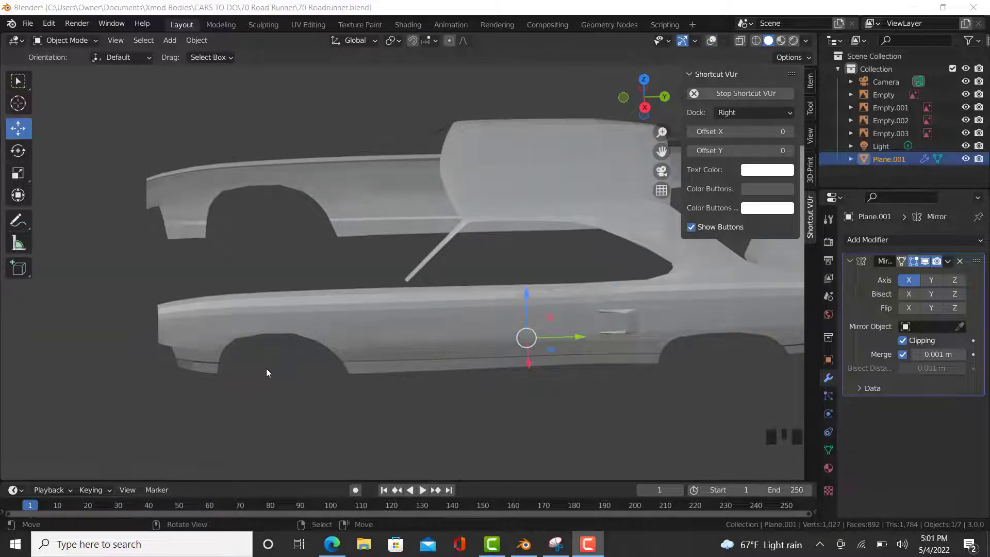
Inspect the whole car body's shading from the side, above and rear with the overlays hidden
middle_drag(267, 369, 283, 346)
scroll(627, 425, up, 2)
scroll(694, 307, down, 5)
mouse_move(694, 307)
middle_down()
mouse_move(632, 337)
mouse_move(548, 349)
mouse_move(581, 365)
mouse_move(644, 356)
middle_up()
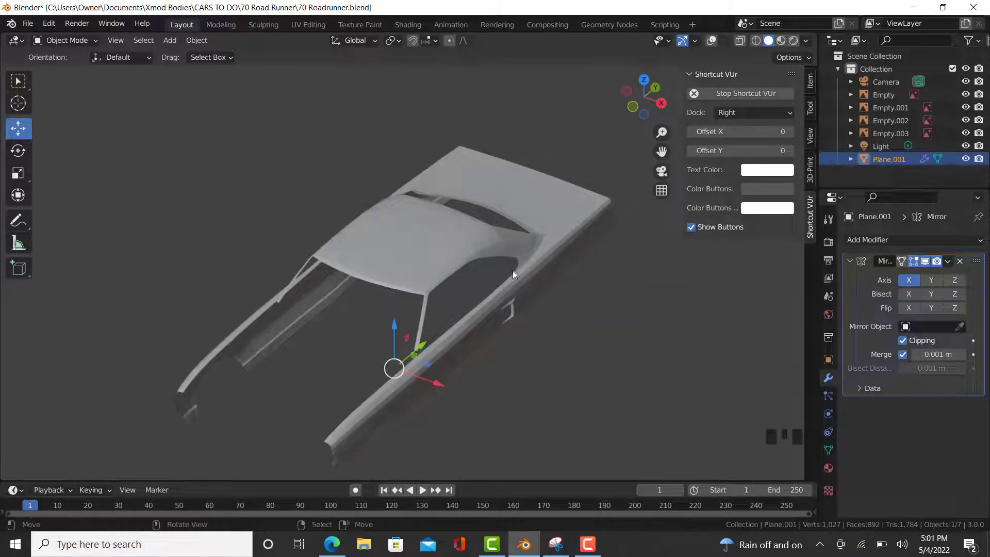
middle_drag(297, 437, 430, 373)
scroll(430, 372, up, 2)
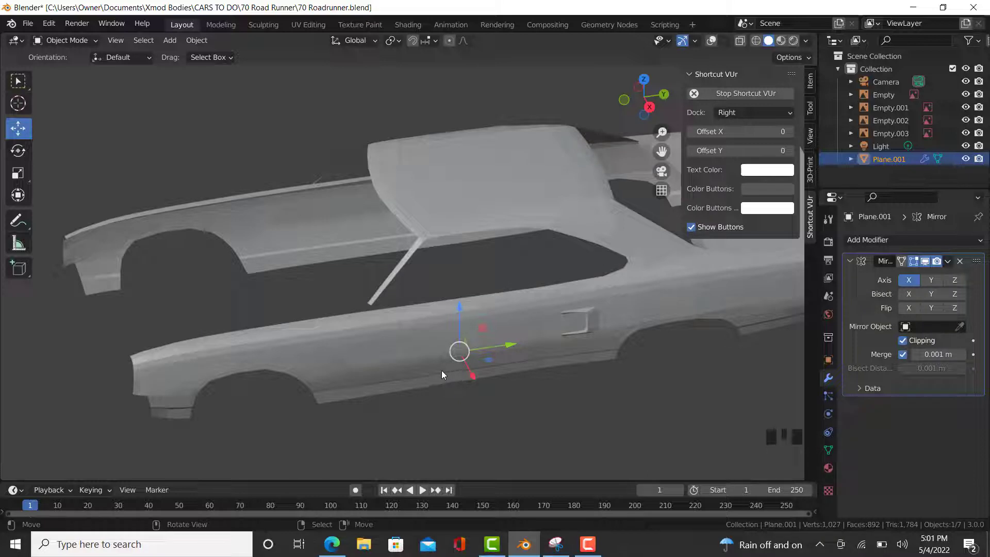
middle_drag(341, 298, 431, 261)
middle_drag(411, 266, 227, 244)
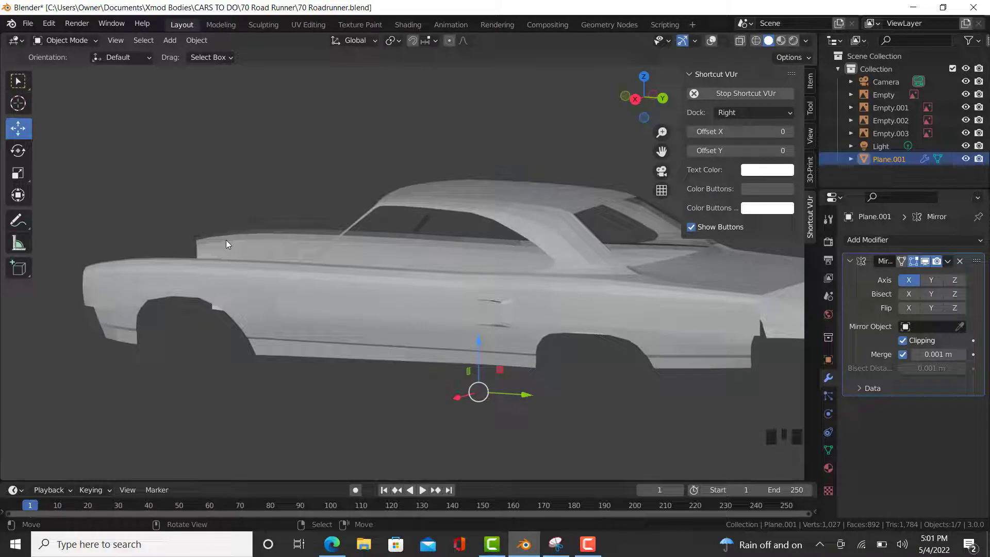
middle_drag(347, 298, 515, 361)
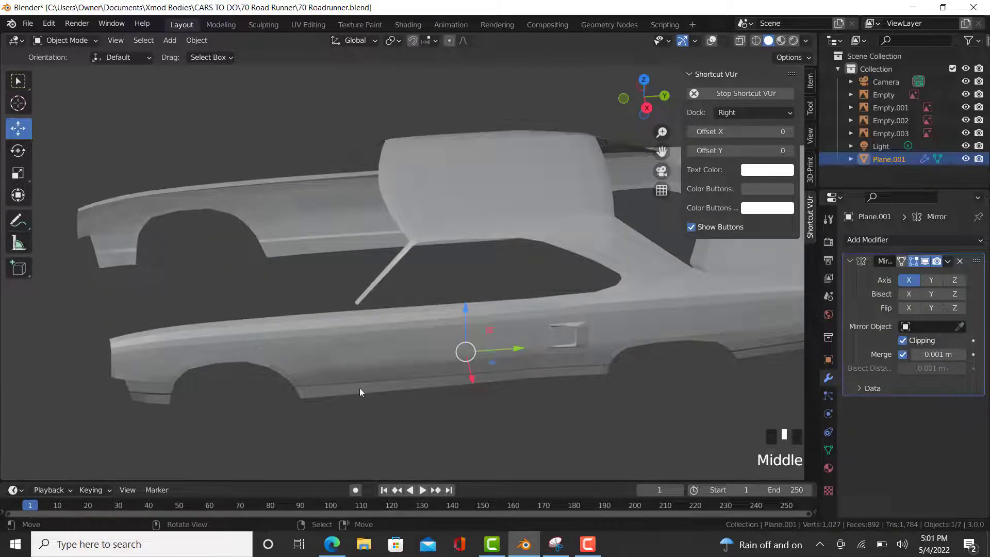
middle_drag(196, 382, 201, 357)
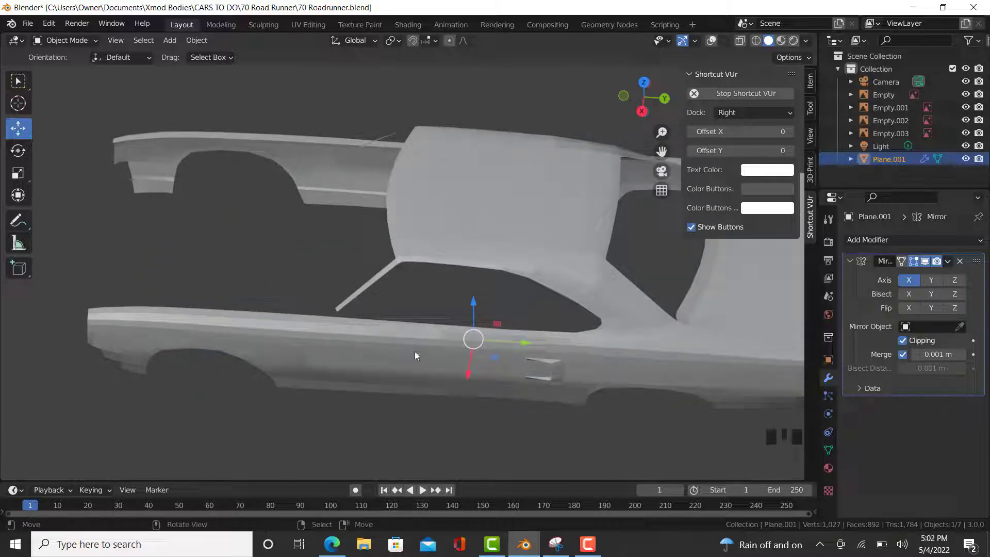
middle_drag(414, 351, 421, 336)
right_click(421, 337)
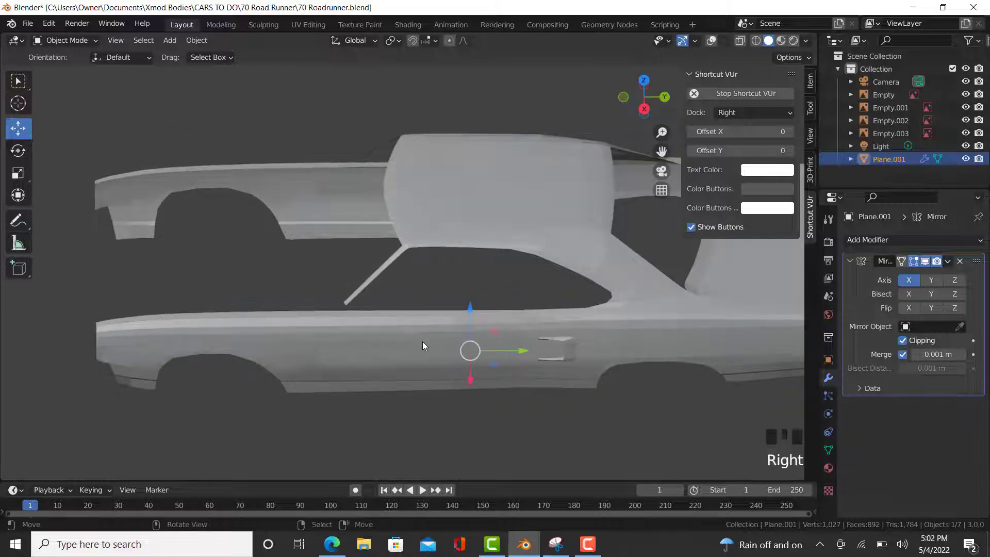
Turn the viewport overlays back on and check the body side's edge flow in Edit Mode before returning to Object Mode
key(Tab)
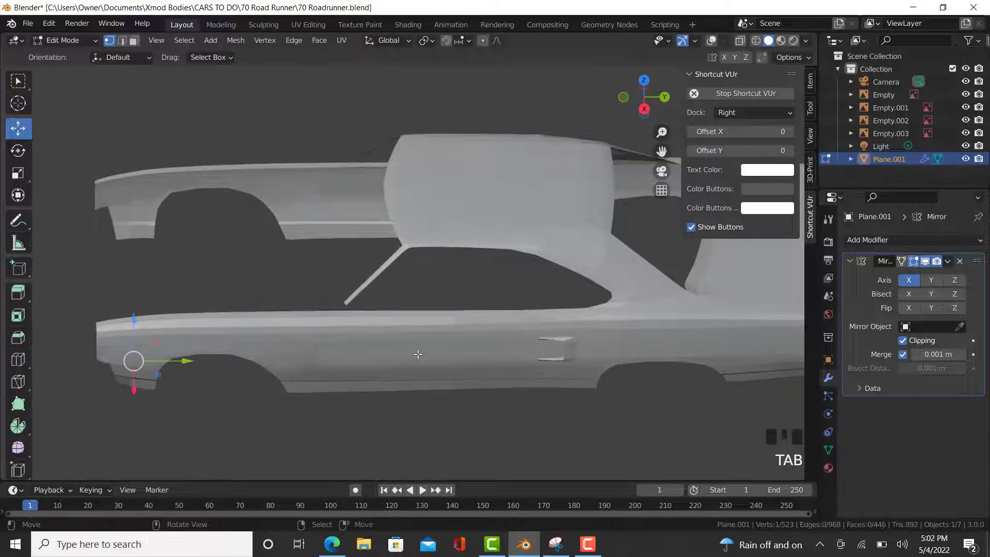
click(712, 41)
middle_drag(264, 393, 268, 382)
scroll(113, 281, up, 4)
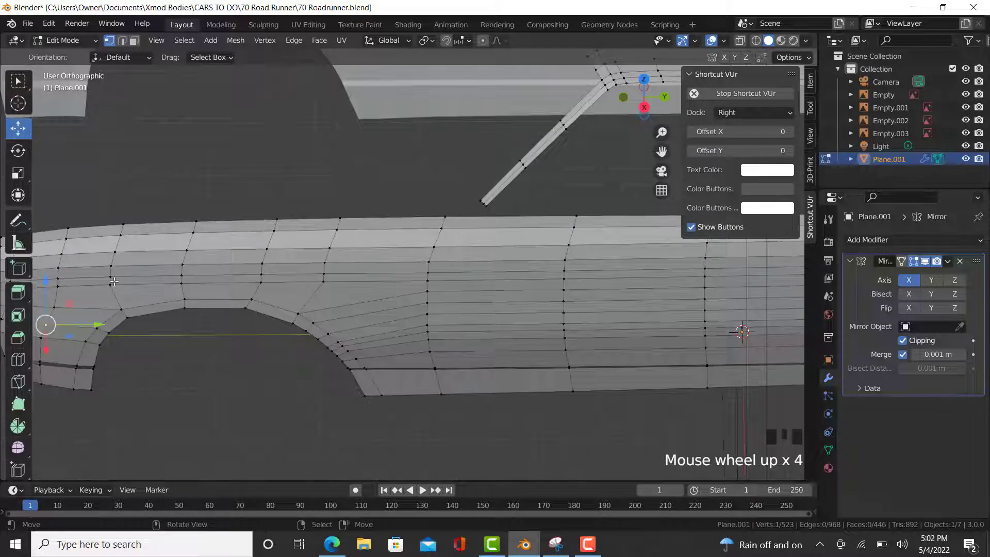
key(Tab)
scroll(418, 372, down, 5)
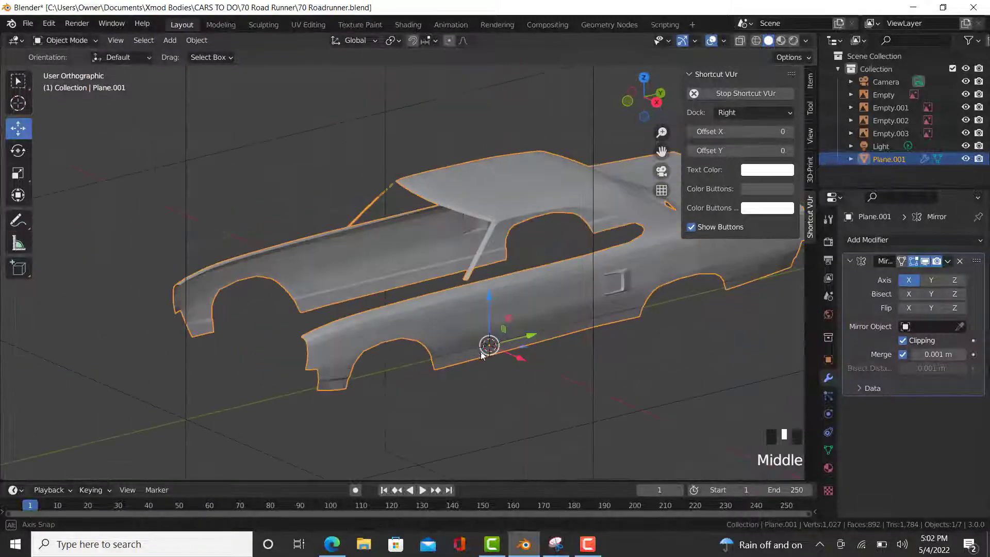